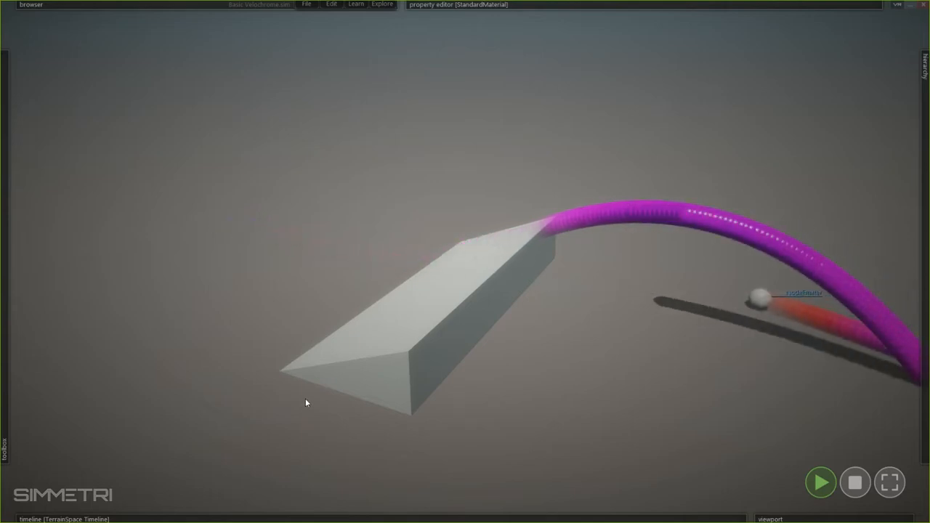
- Edit the NodeEmitter's onEmit script so vel uses getLinearVelocity().y instead of the velocity length, and close the code editor
mouse_move(923, 145)
left_click(802, 133)
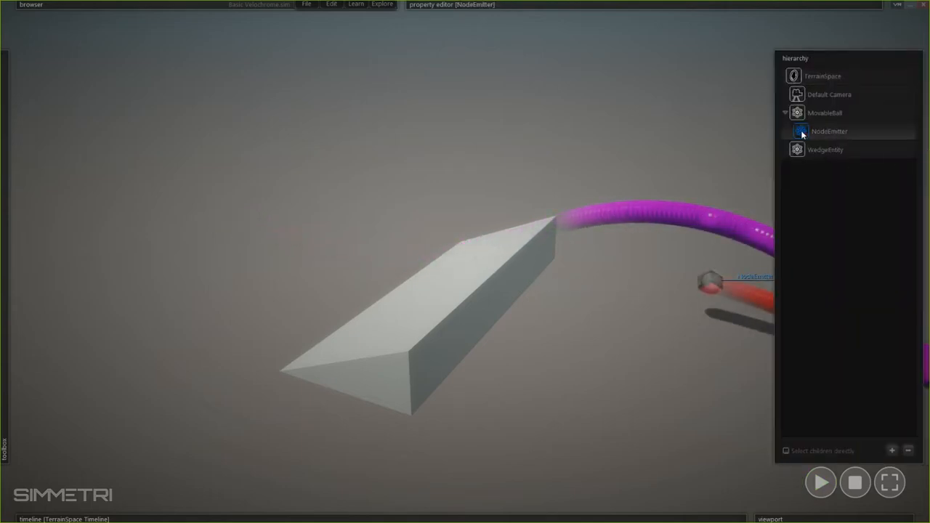
right_click(802, 133)
left_click(828, 158)
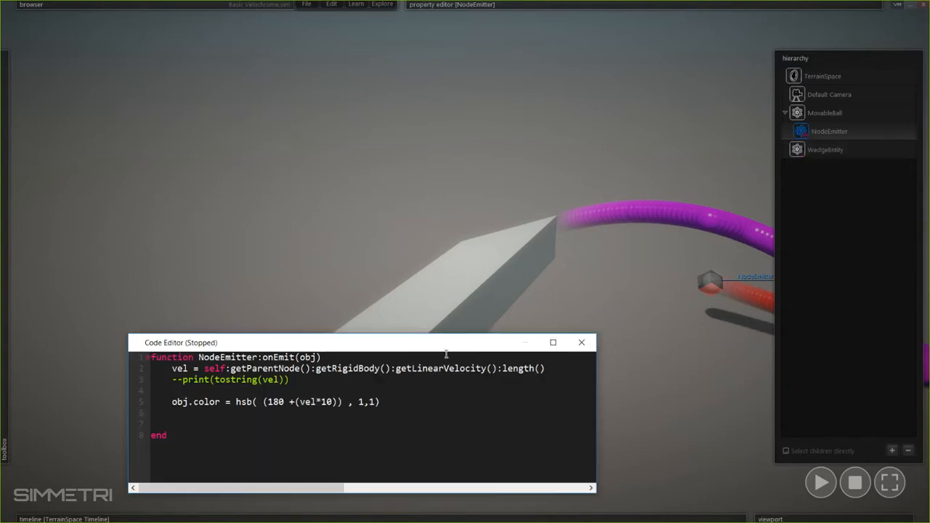
left_click_drag(438, 346, 326, 46)
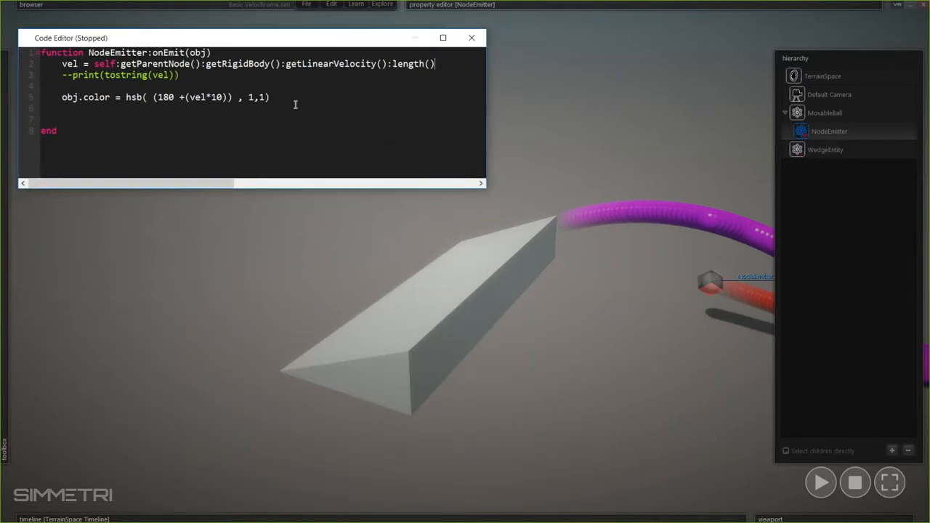
left_click_drag(271, 98, 49, 64)
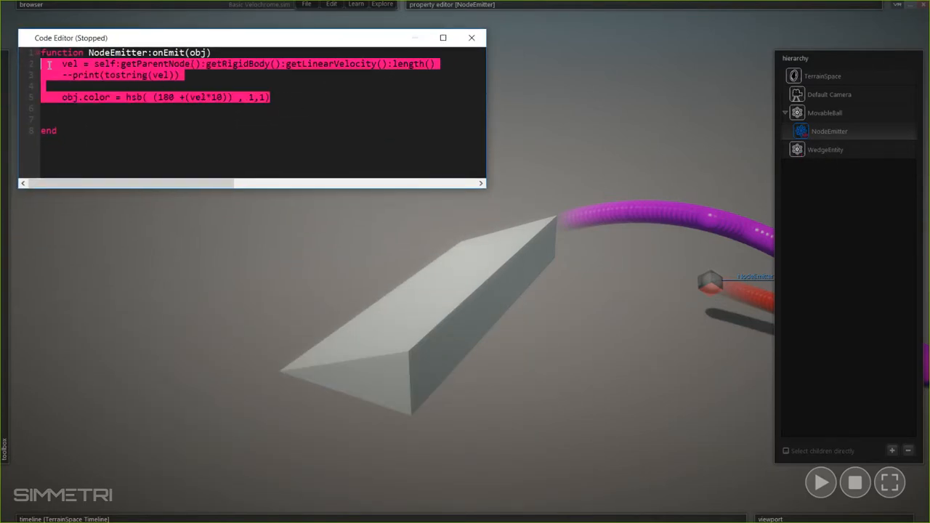
left_click(133, 83)
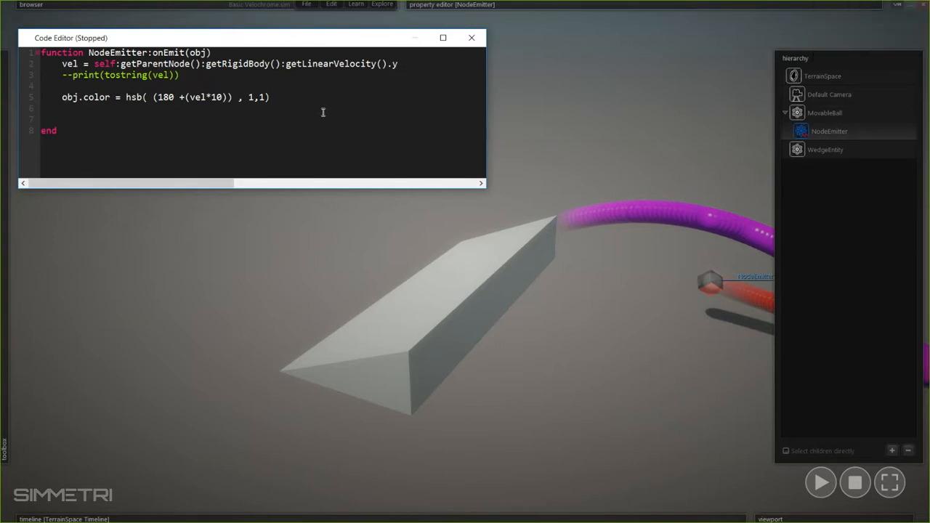
left_click(471, 38)
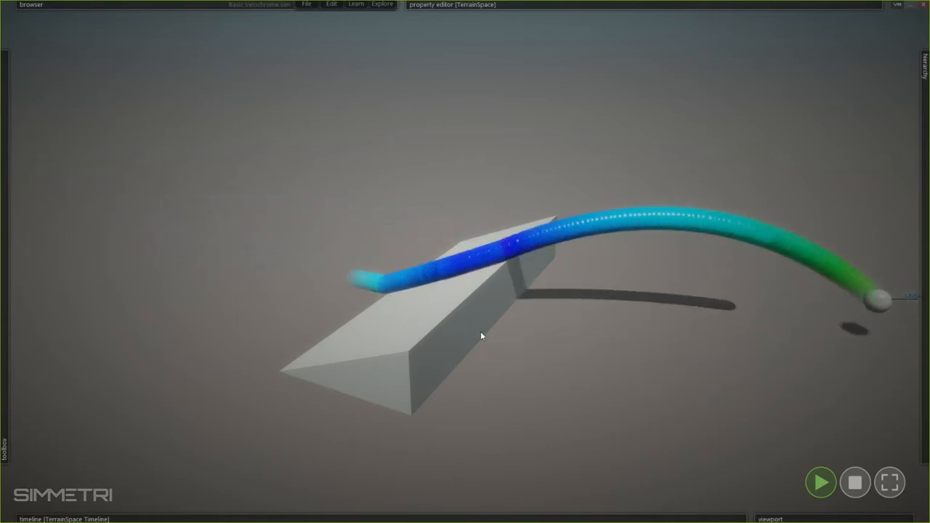
- Stop the running simulation and start a new, empty project
left_click(854, 480)
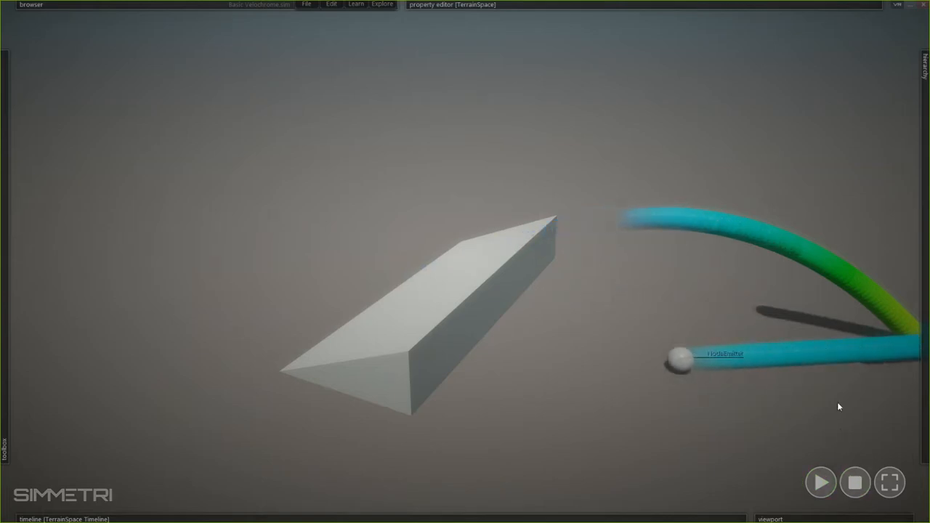
mouse_move(921, 295)
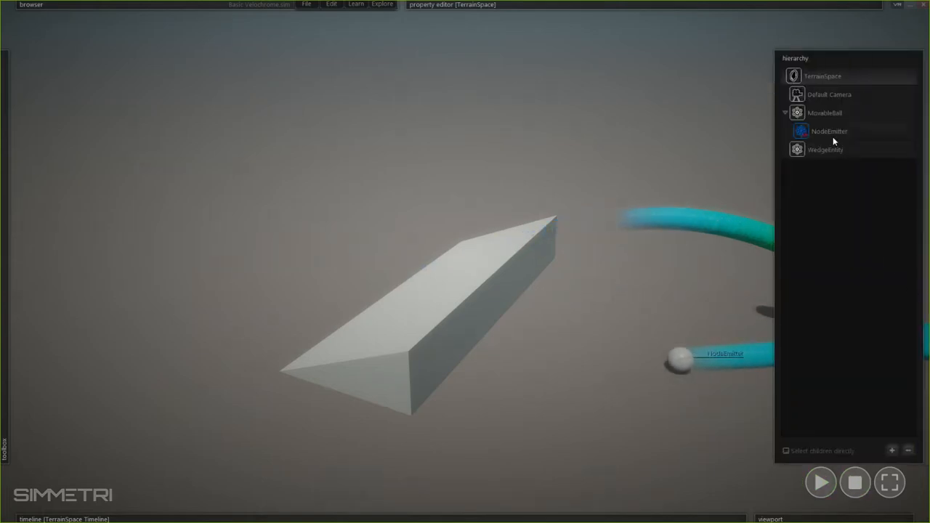
right_click_drag(796, 276, 857, 278)
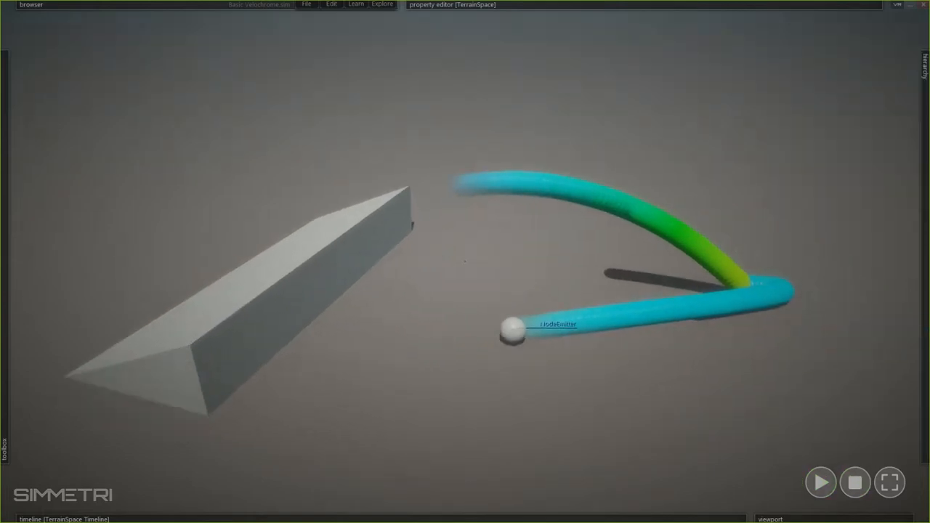
key("s")
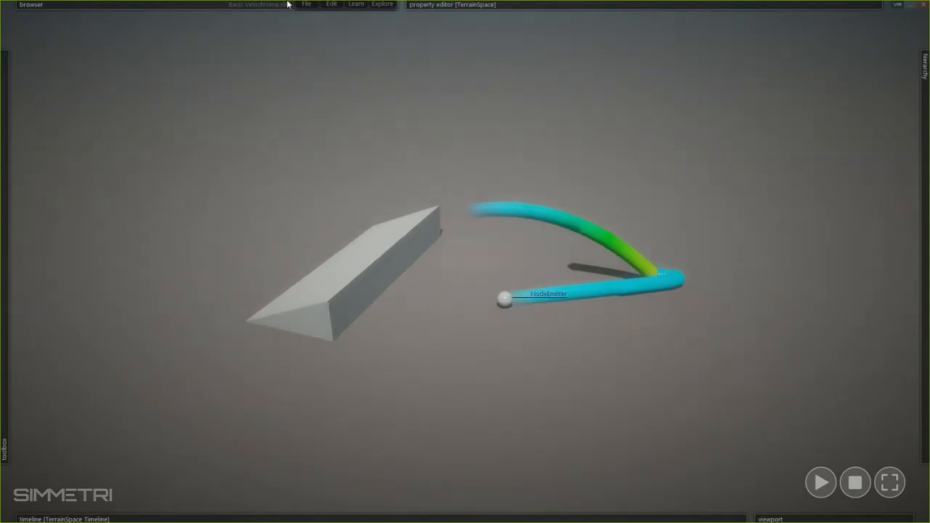
left_click(306, 4)
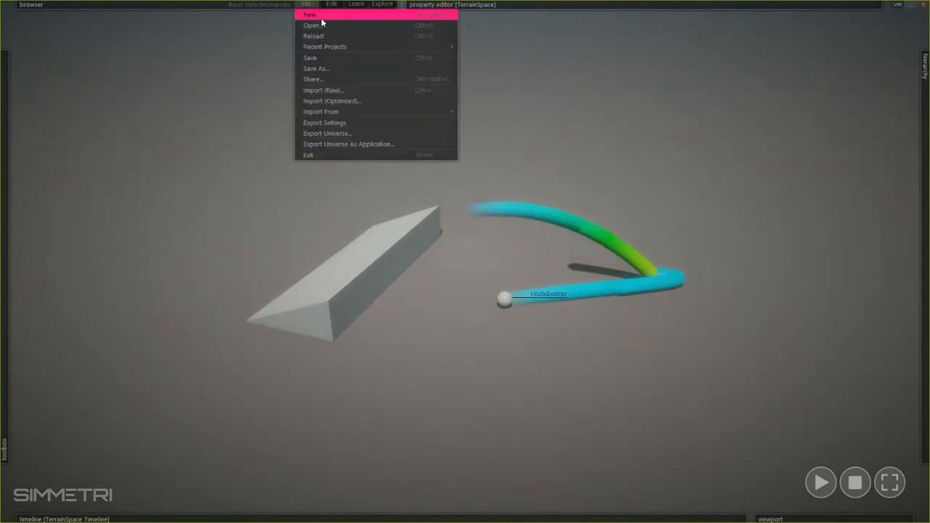
left_click(321, 17)
left_click(541, 267)
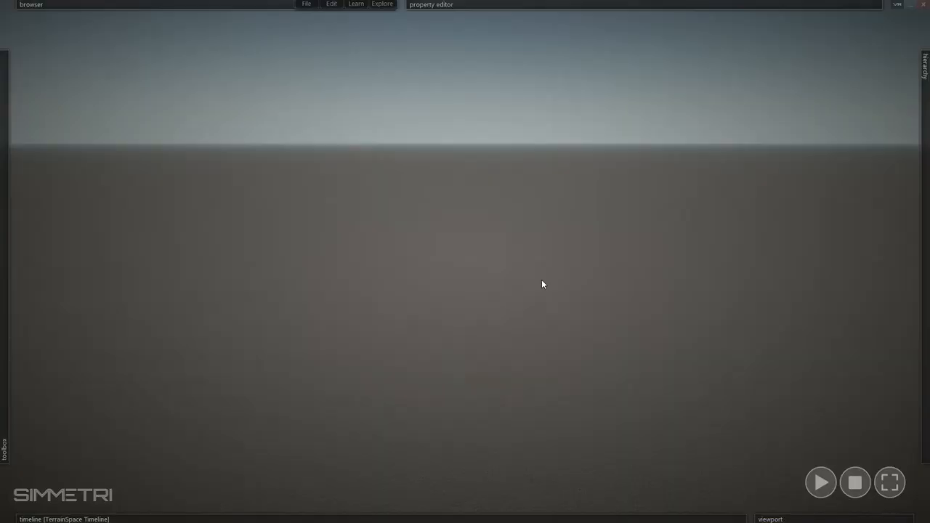
- Apply the summer mid-day horizon to the empty terrain space
mouse_move(2, 257)
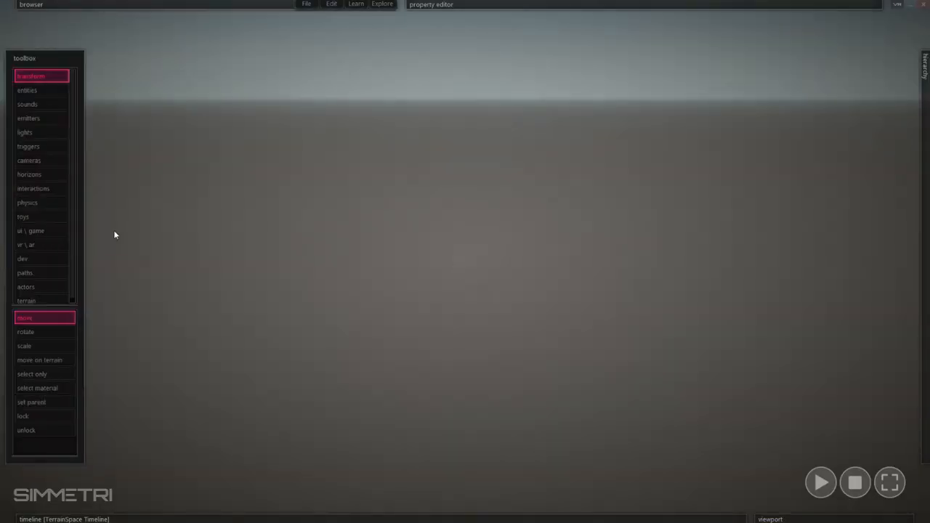
left_click(49, 175)
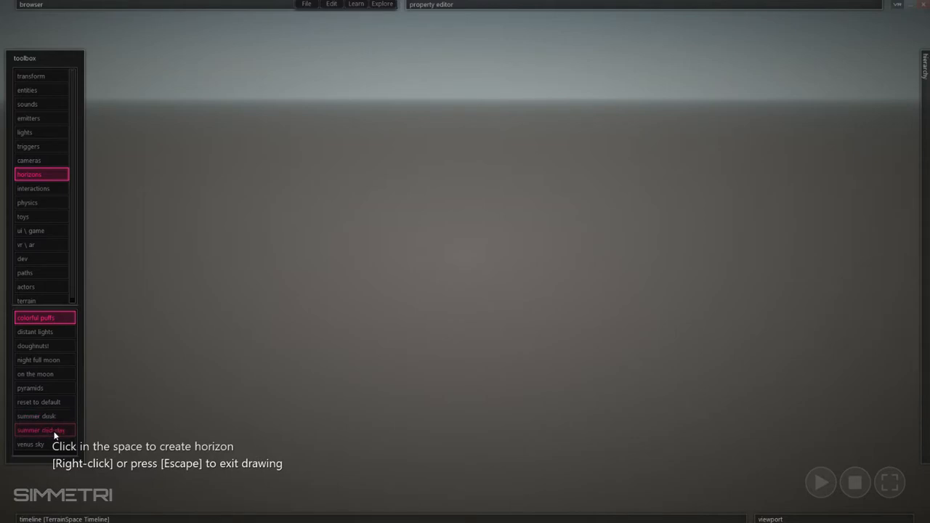
left_click(504, 339)
right_click_drag(487, 338, 487, 310)
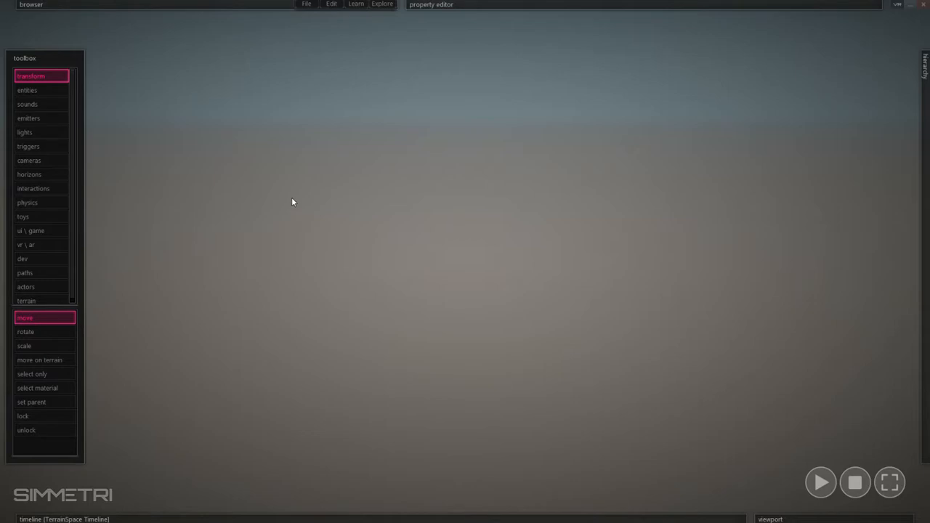
- Place a movable ball actor on the terrain near the centre of the view and end drawing
scroll(60, 286, "down", 1)
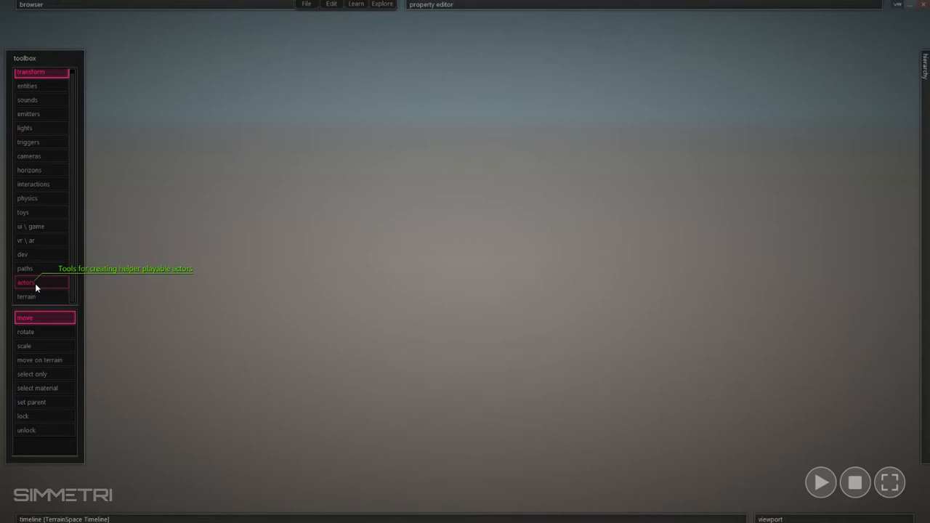
left_click(35, 284)
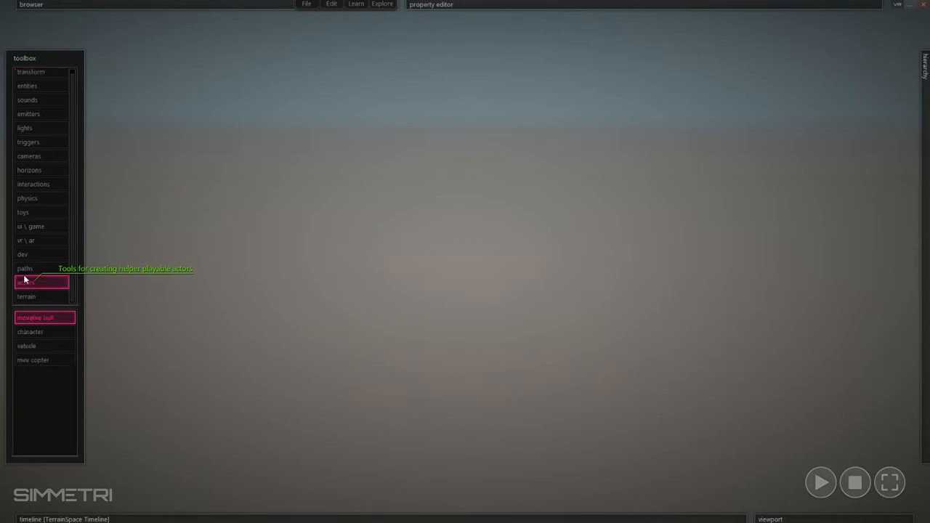
left_click(50, 317)
left_click(436, 335)
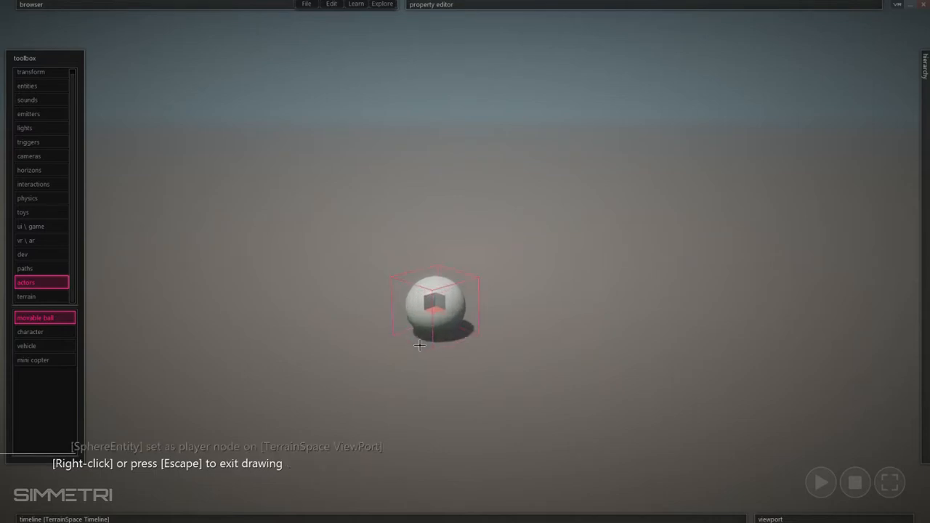
right_click(489, 359)
right_click_drag(465, 261, 470, 257)
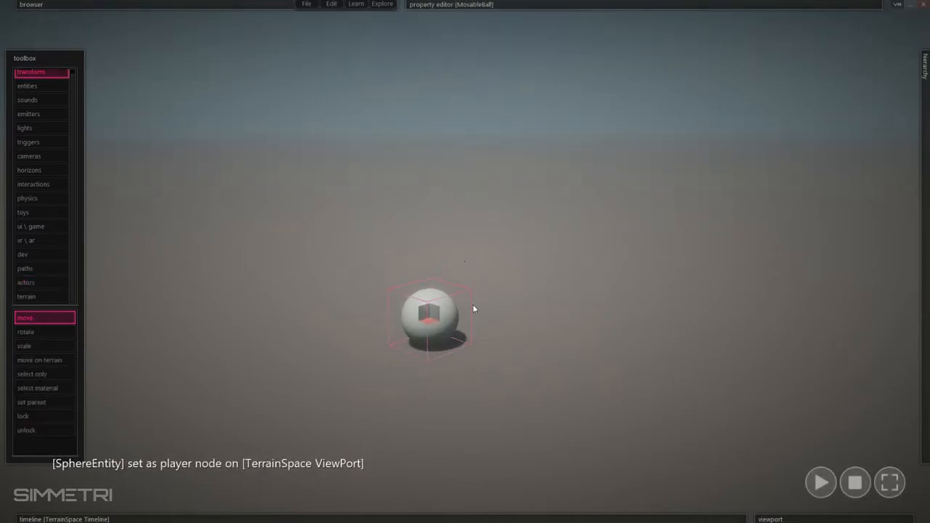
- Examine the movable ball's properties and its mesh model components
left_click(445, 319)
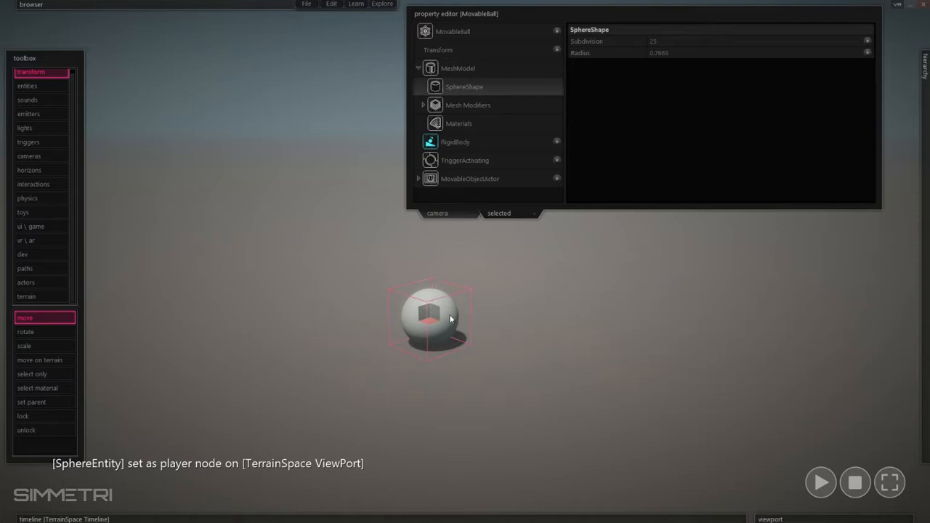
left_click(448, 316)
left_click(446, 318)
left_click(514, 328)
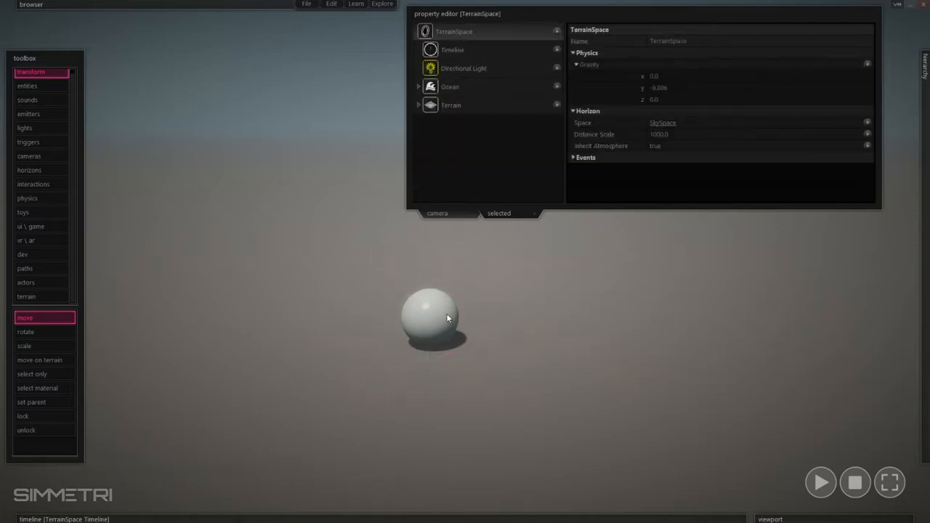
left_click(446, 313)
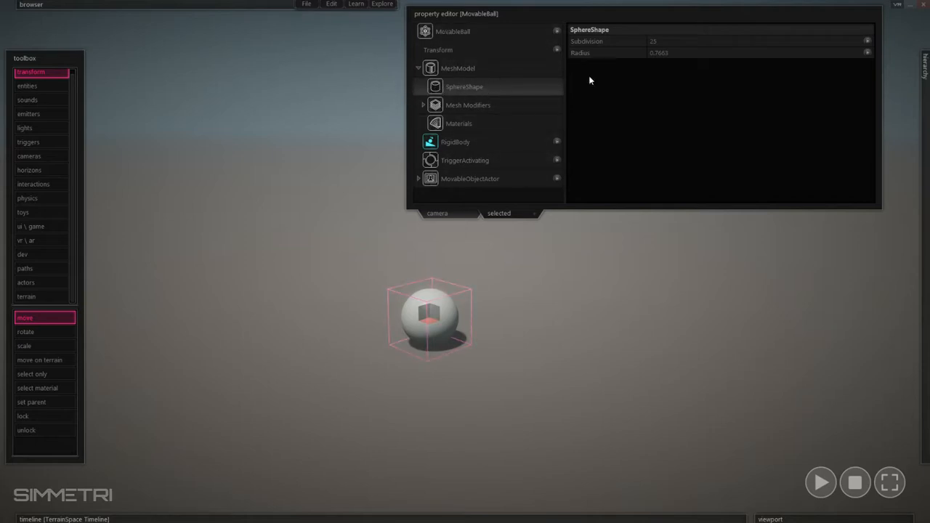
left_click(419, 68)
left_click(529, 305)
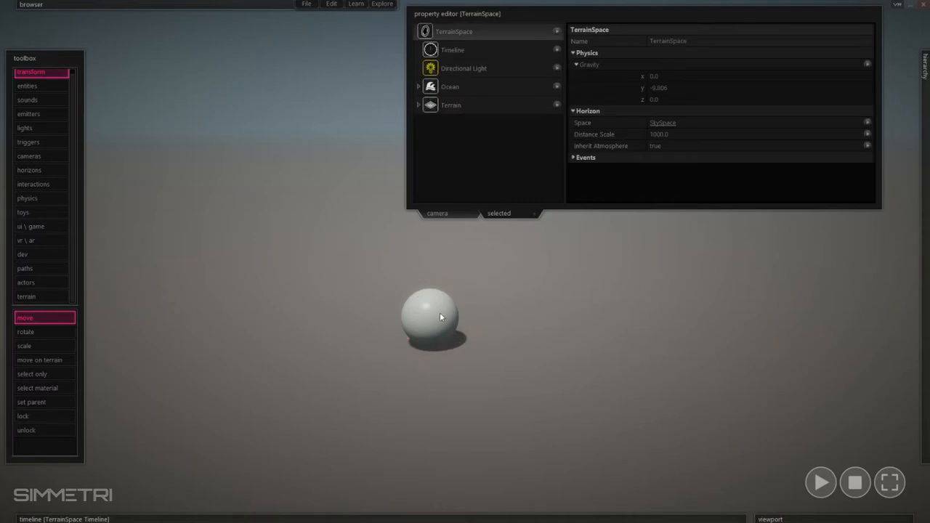
- Set the radius of the movable ball's SphereShape to 0.5 and deselect the ball
left_click(440, 312)
left_click(444, 31)
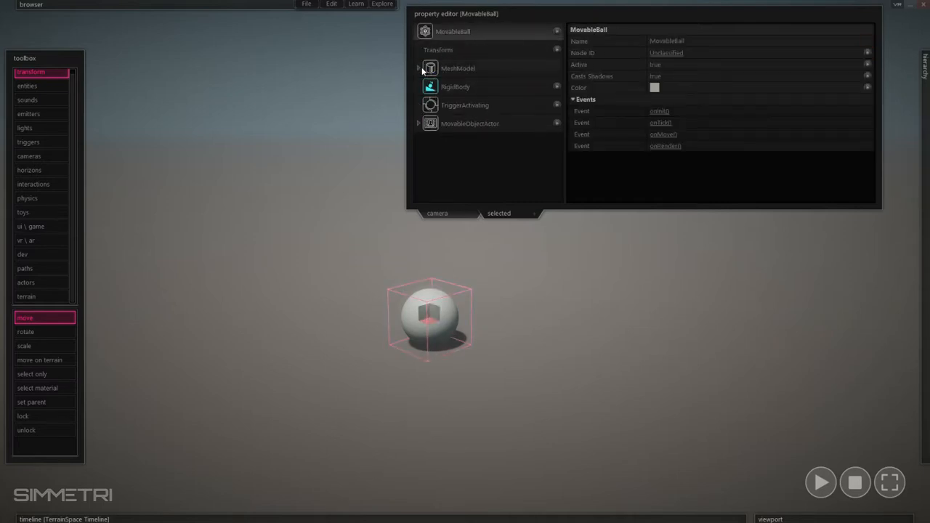
left_click(419, 68)
left_click(516, 107)
left_click(504, 88)
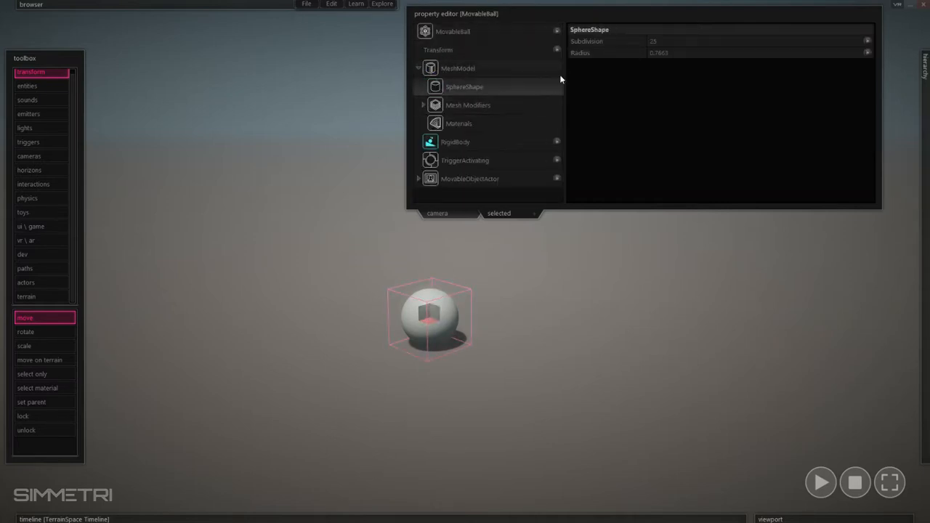
left_click_drag(657, 53, 745, 50)
type("5")
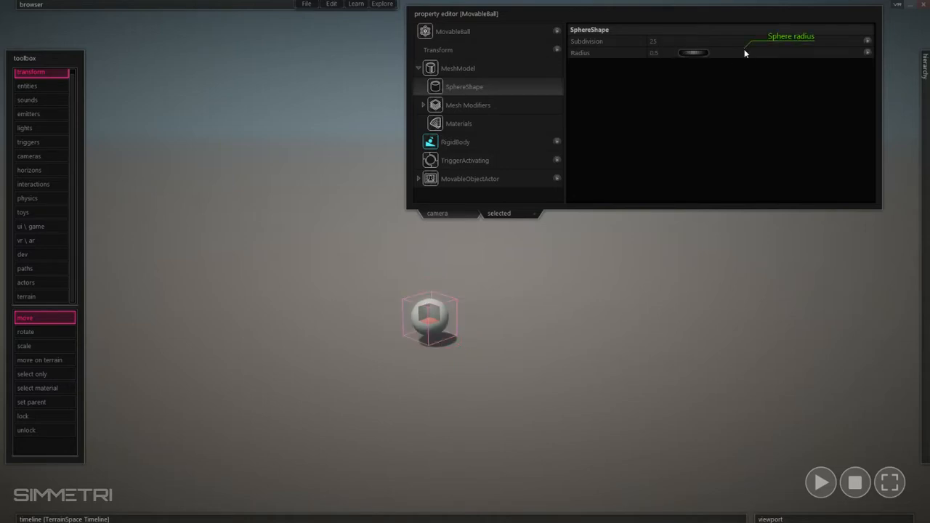
left_click(601, 309)
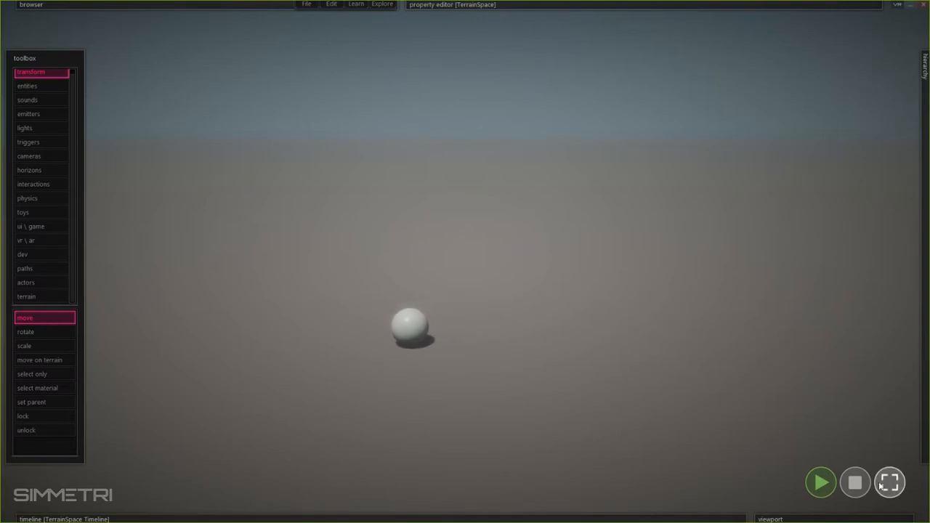
- Stop the simulation and set the Power of the ball's MovableObjectActor to 30
left_click(855, 483)
left_click(429, 317)
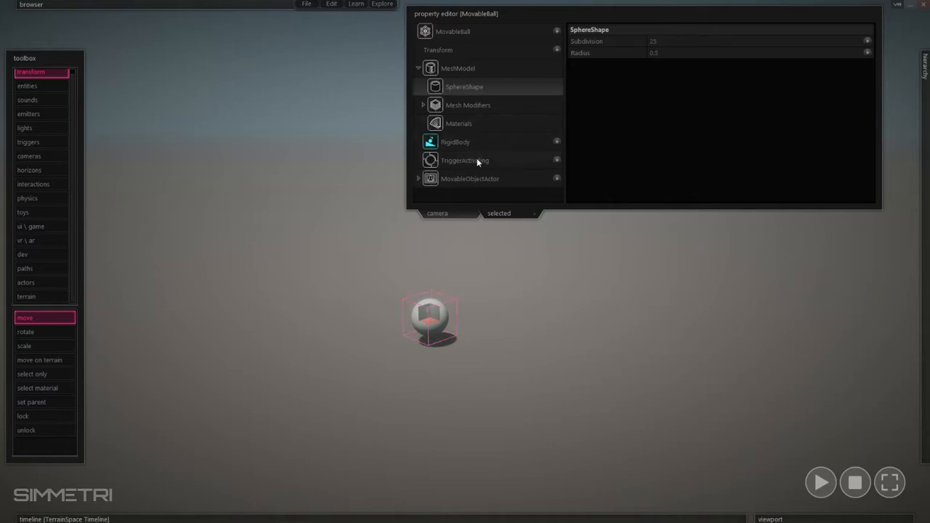
left_click(478, 279)
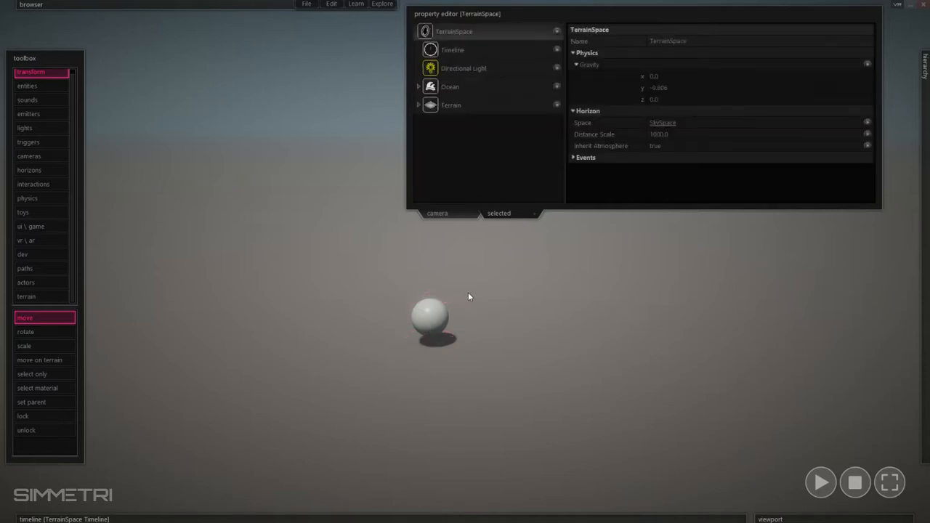
left_click(430, 315)
left_click(498, 179)
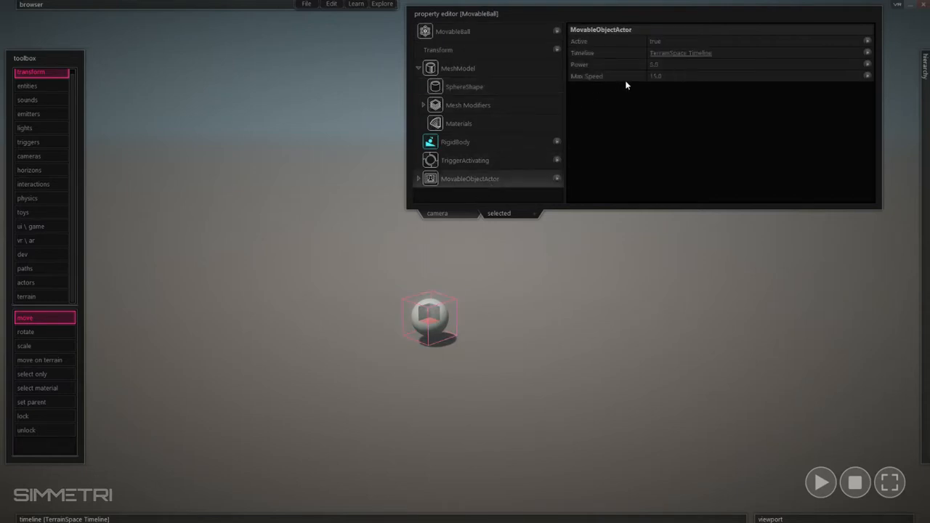
left_click(654, 64)
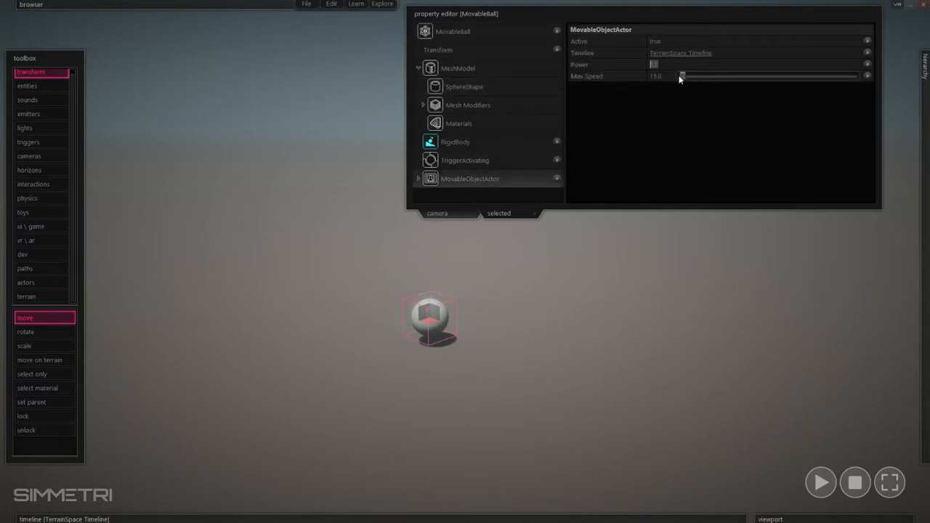
type("30")
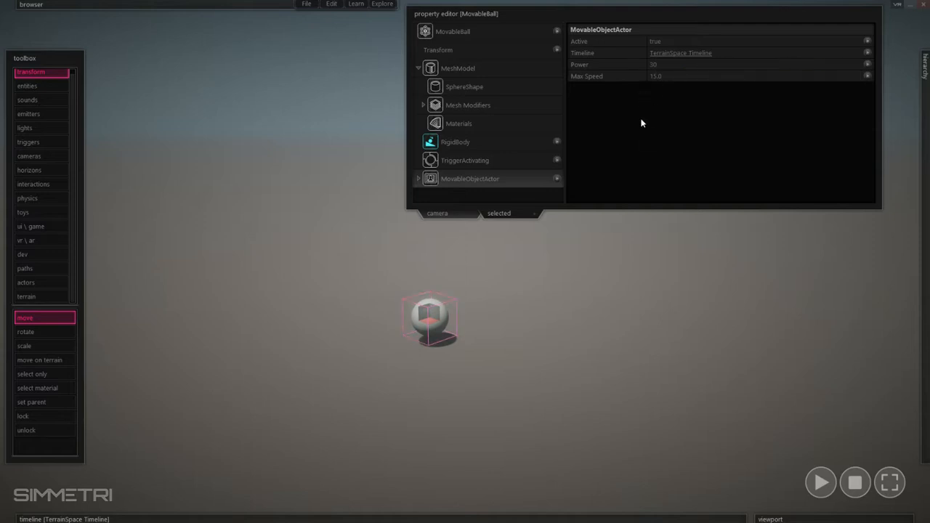
- Set the Max Speed of the ball's MovableObjectActor to 10
left_click(658, 75)
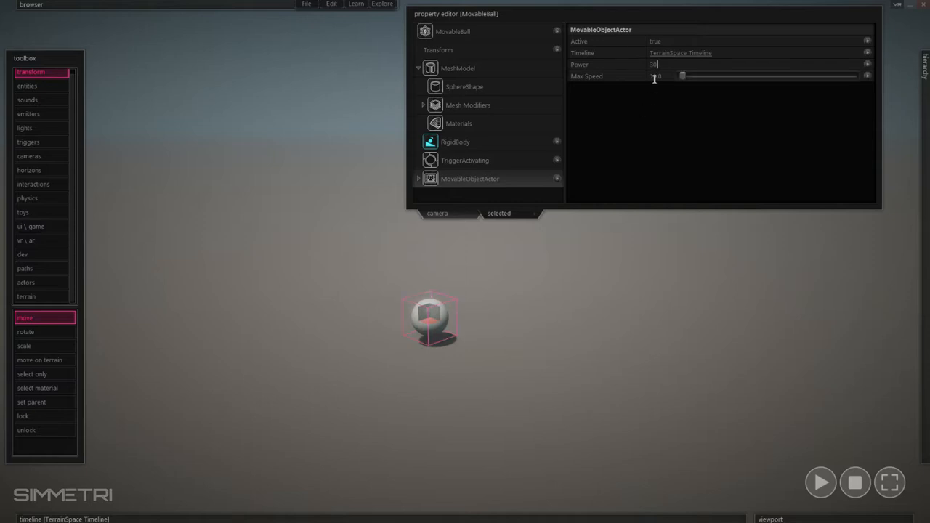
double_click(662, 76)
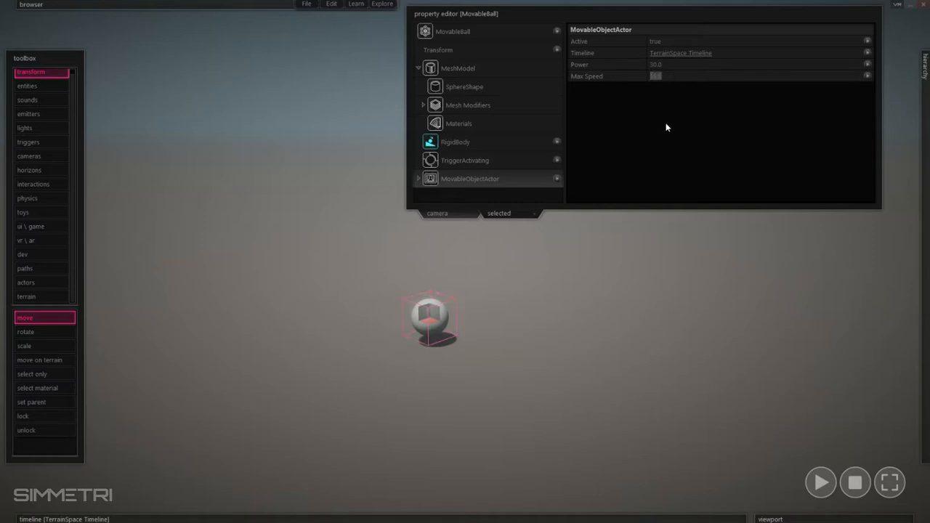
type("10")
key("Return")
left_click_drag(668, 77, 618, 75)
left_click(620, 242)
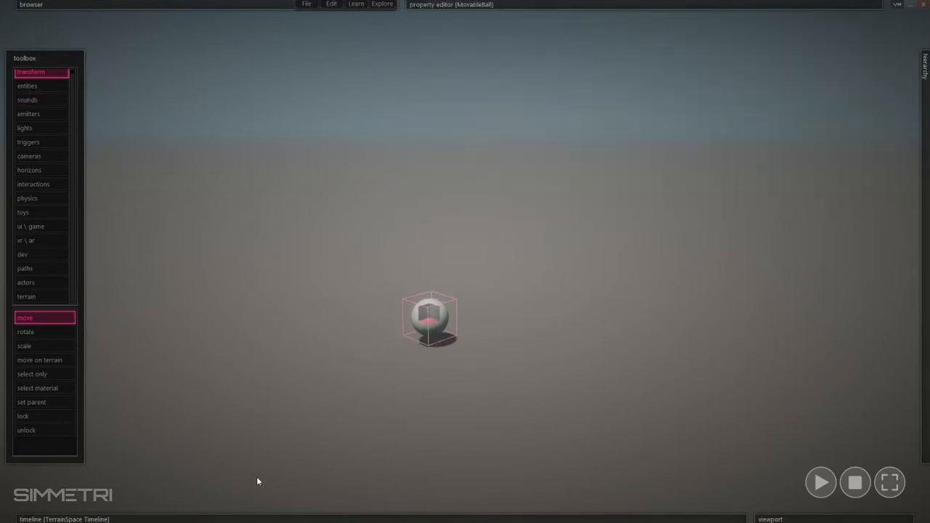
- Run the simulation, roll the movable ball right and left to test its speed, and stop the simulation
left_click(439, 315)
key("space")
key("Right")
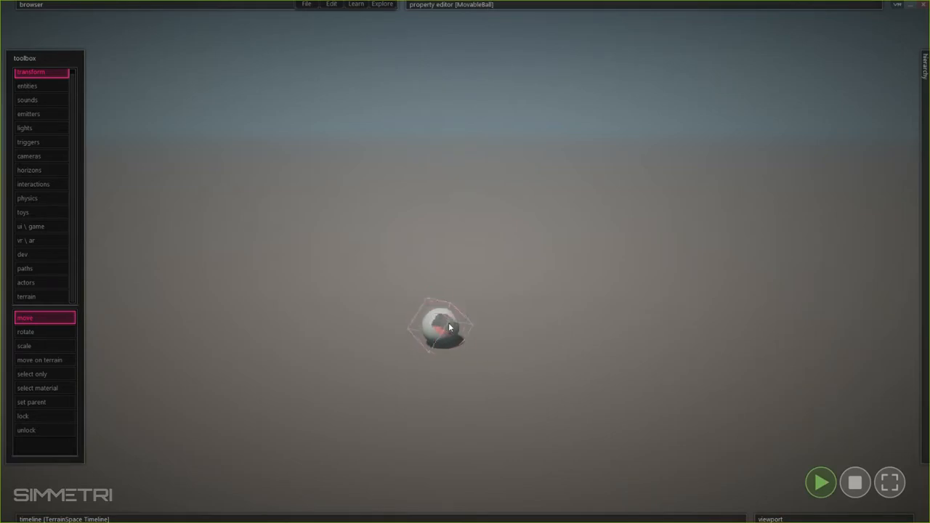
key("Left")
key("space")
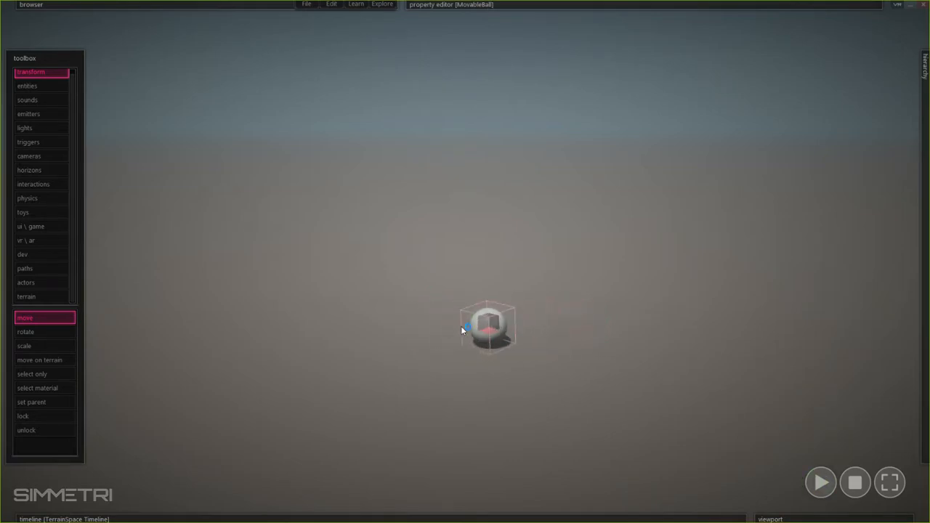
key("space")
key("Left")
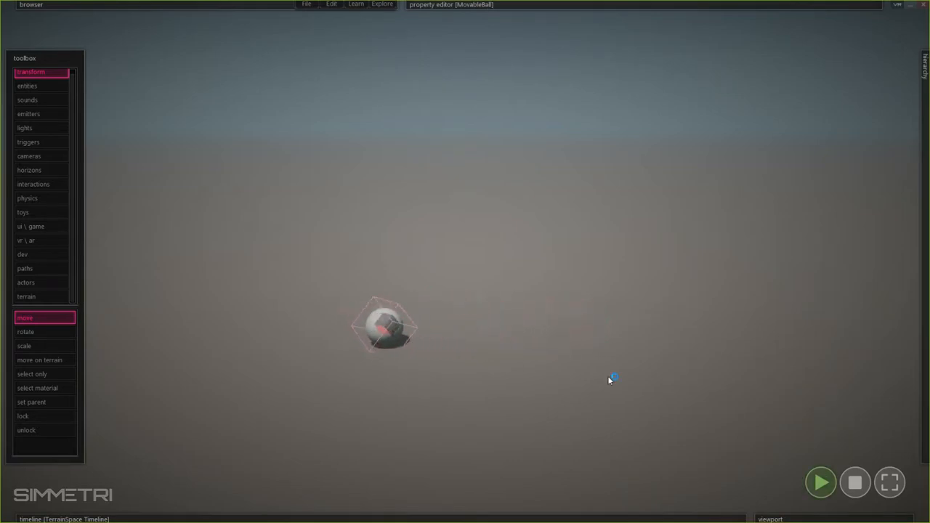
left_click(857, 482)
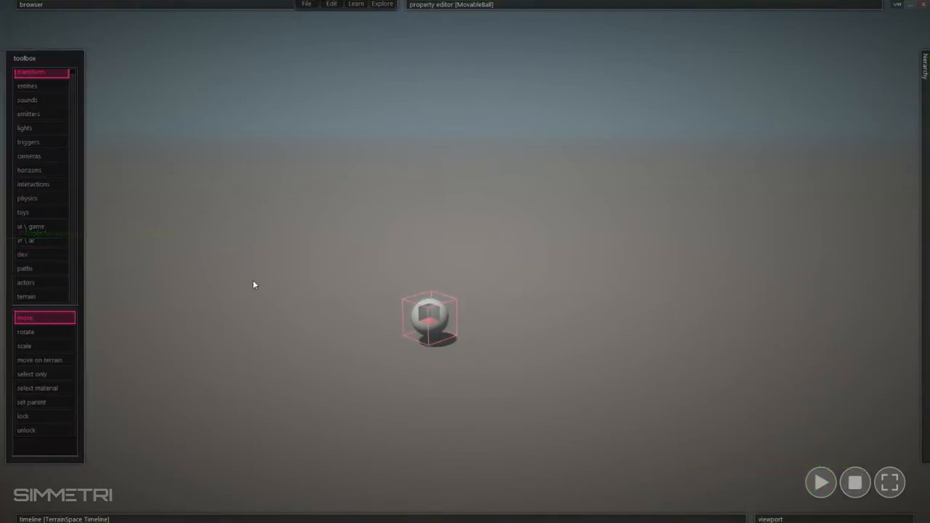
- Lower the movable ball onto the terrain surface and check its resting position with short simulation runs
left_click(493, 301)
key("space")
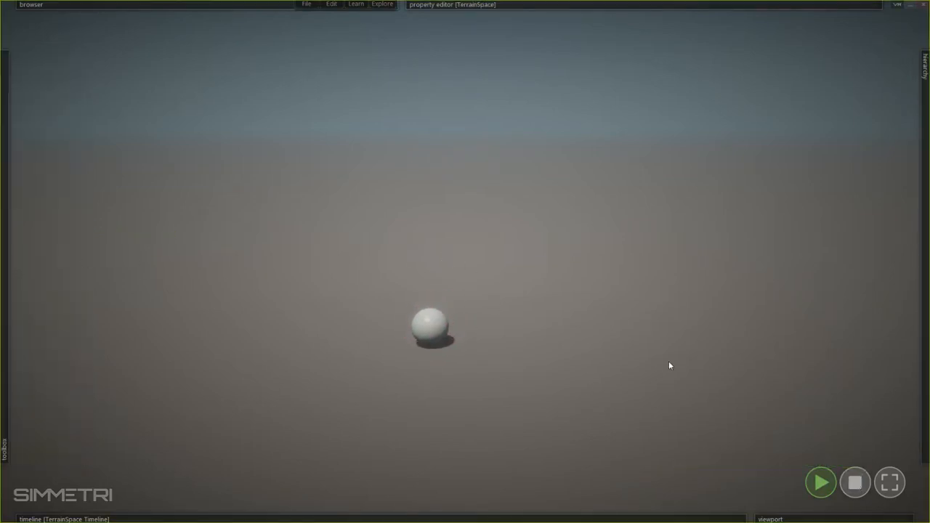
left_click(855, 482)
left_click(414, 339)
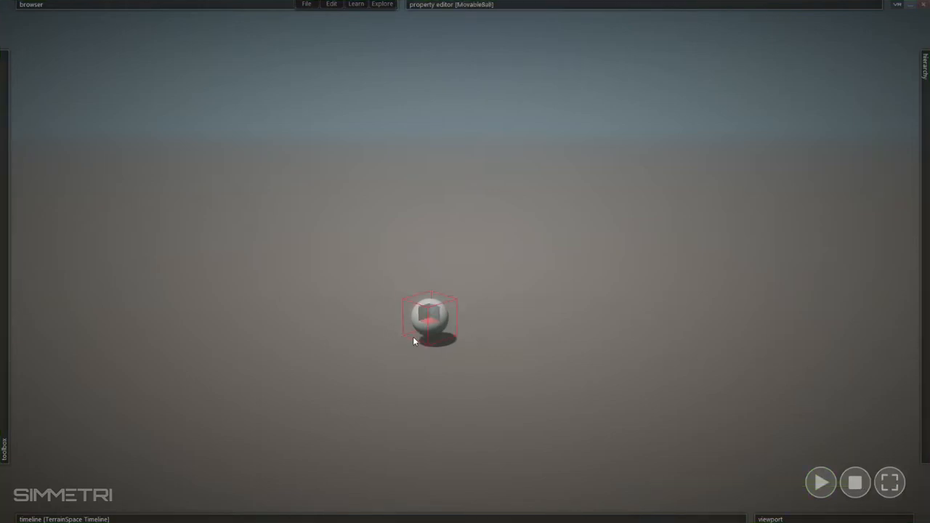
left_click(691, 415)
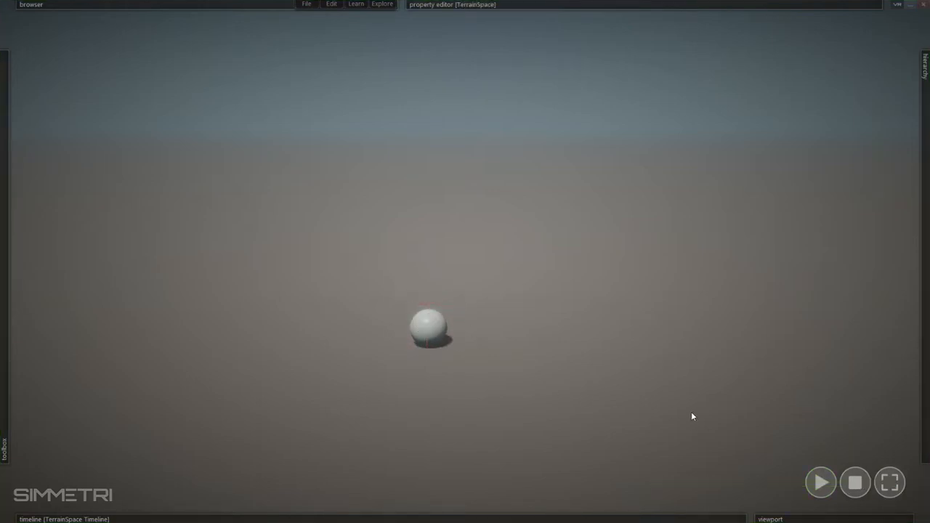
key("space")
left_click(855, 482)
- Draw a sphere entity on the terrain to the left of the movable ball and exit drawing
mouse_move(22, 198)
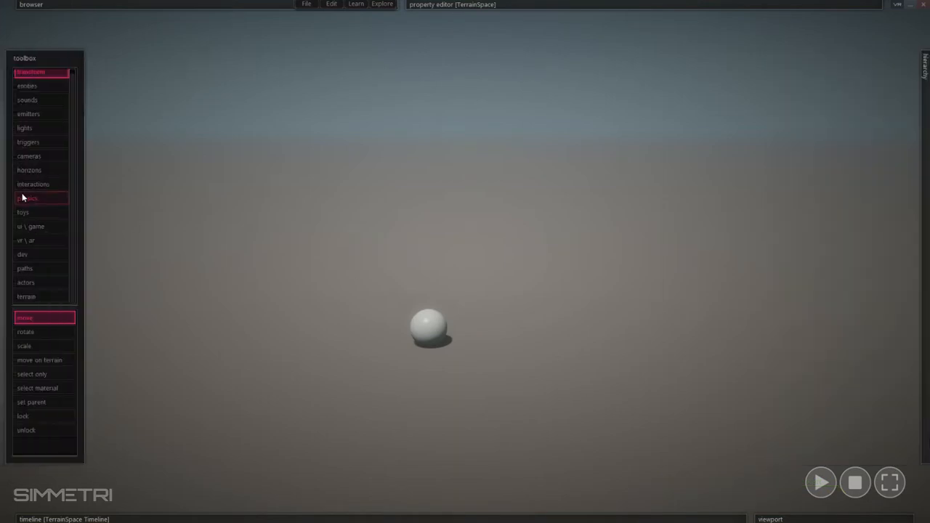
left_click(24, 88)
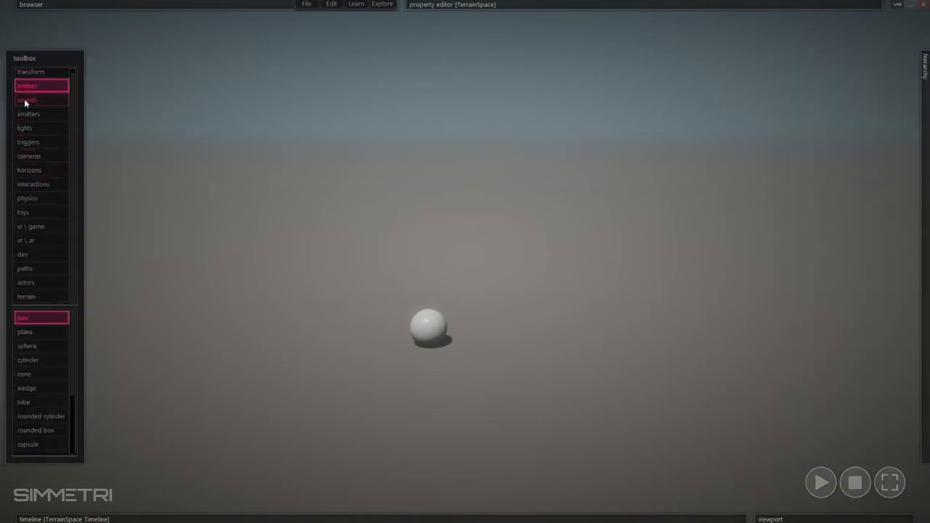
left_click(36, 346)
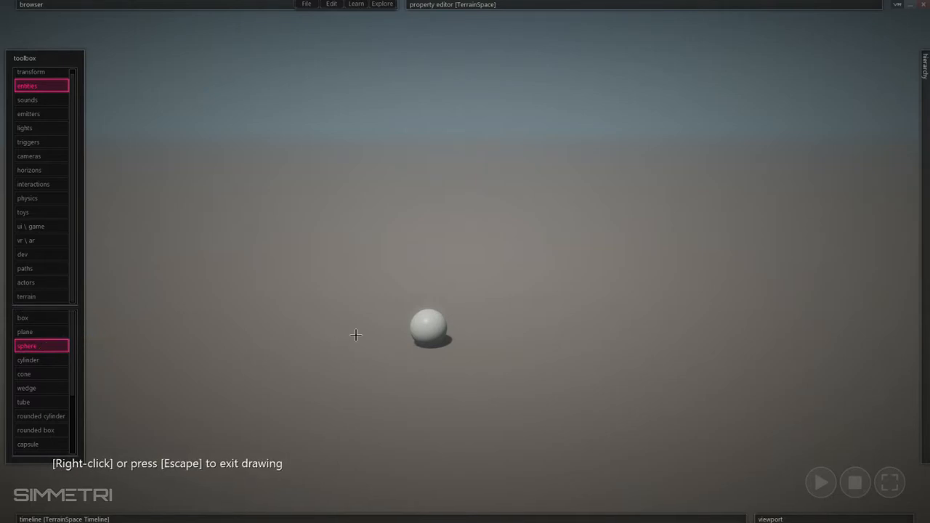
left_click_drag(332, 344, 322, 354)
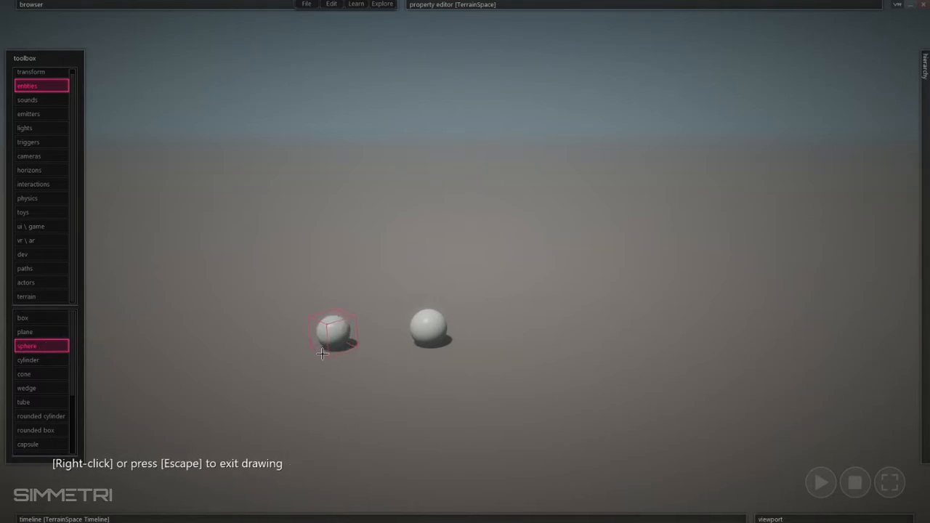
right_click(285, 360)
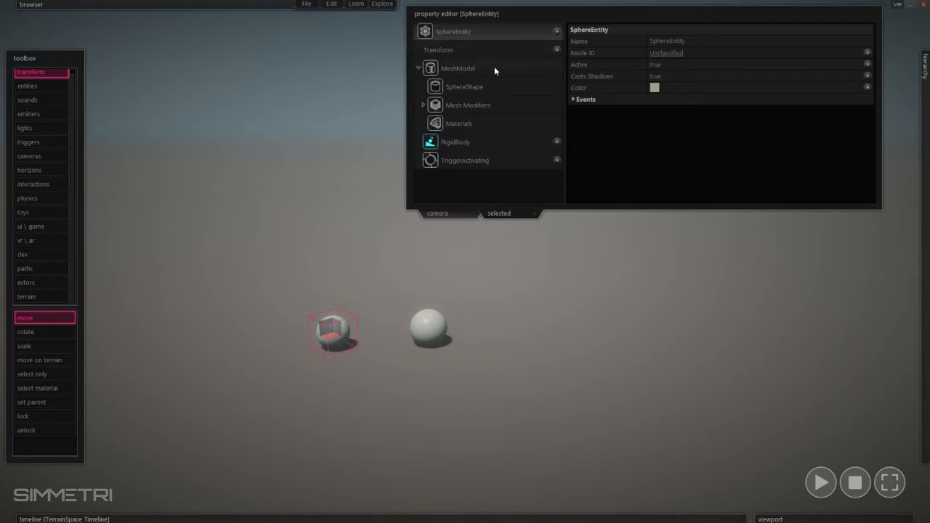
- Set the radius of the new sphere's SphereShape to 0.5
left_click(446, 87)
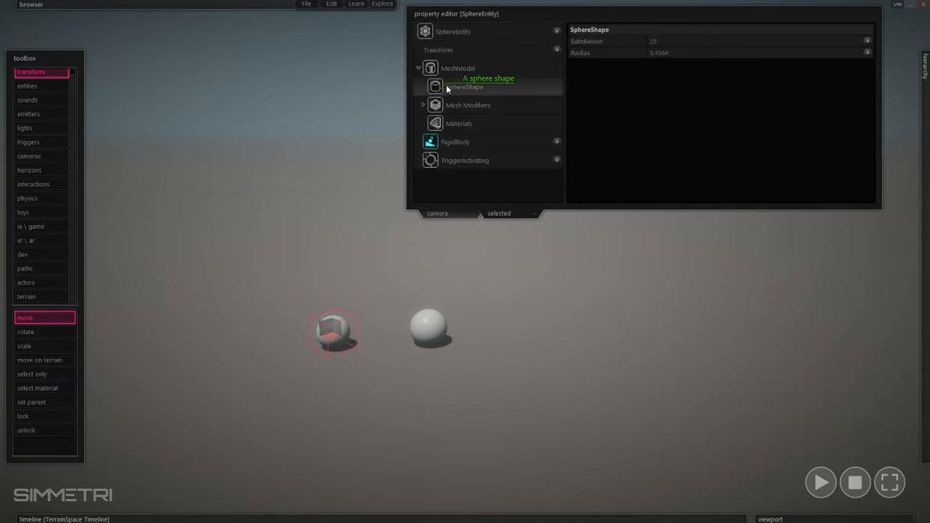
left_click_drag(653, 56, 668, 55)
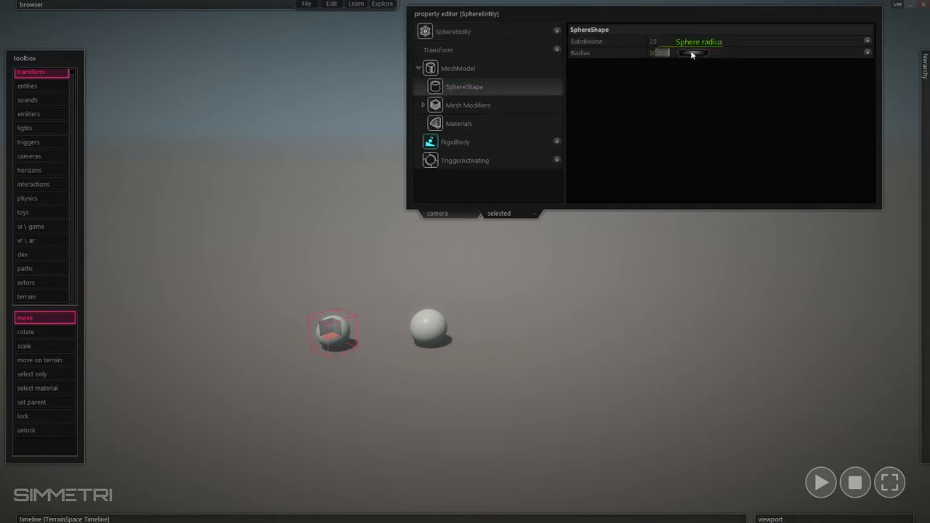
type("3")
left_click(593, 5)
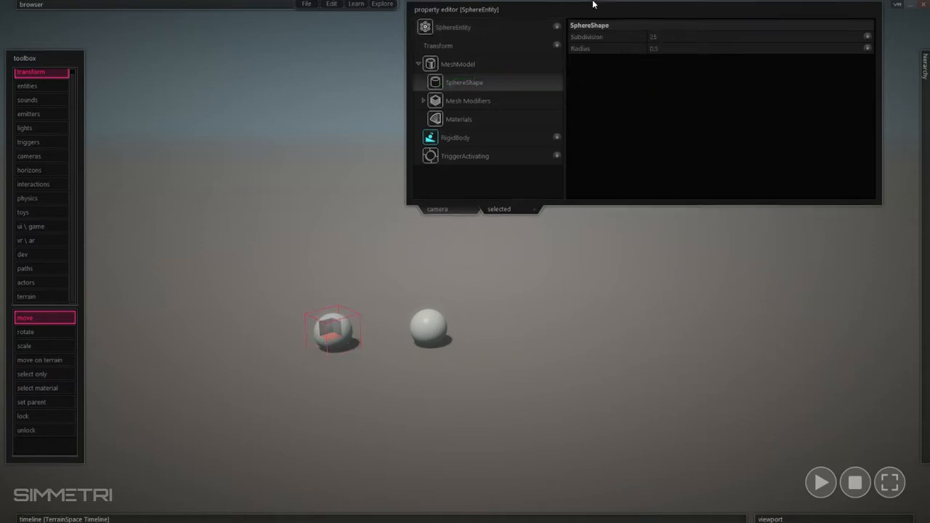
left_click(508, 250)
- Move the new sphere slightly farther left, away from the movable ball
left_click_drag(365, 311, 344, 348)
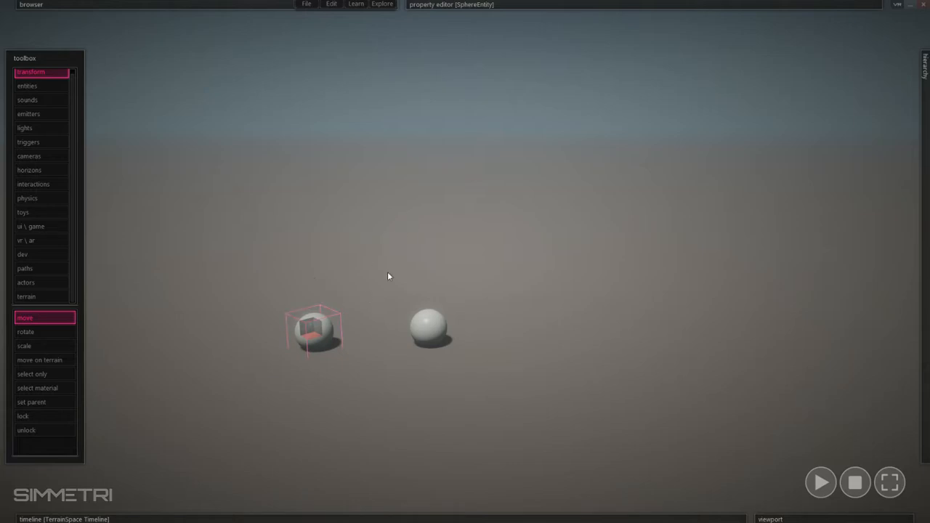
right_click_drag(389, 273, 273, 339)
key("w")
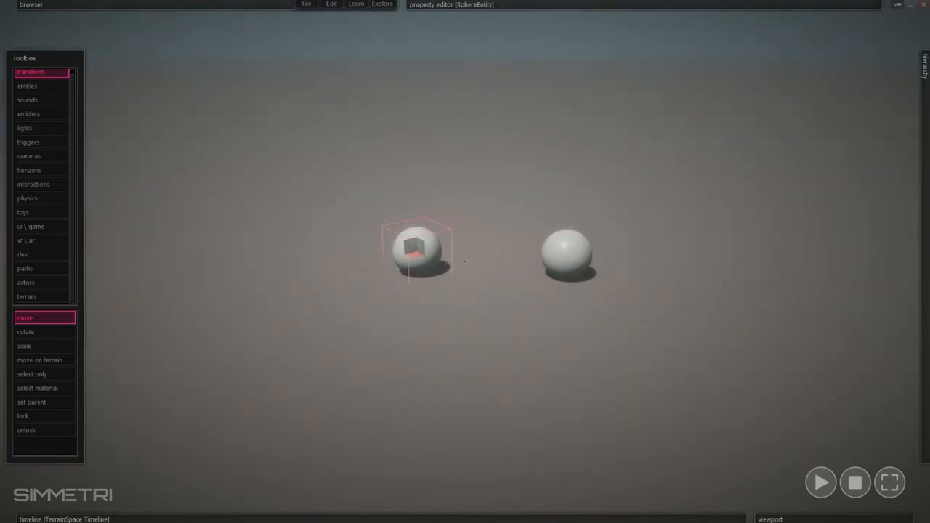
key("s")
right_click_drag(465, 261, 469, 201)
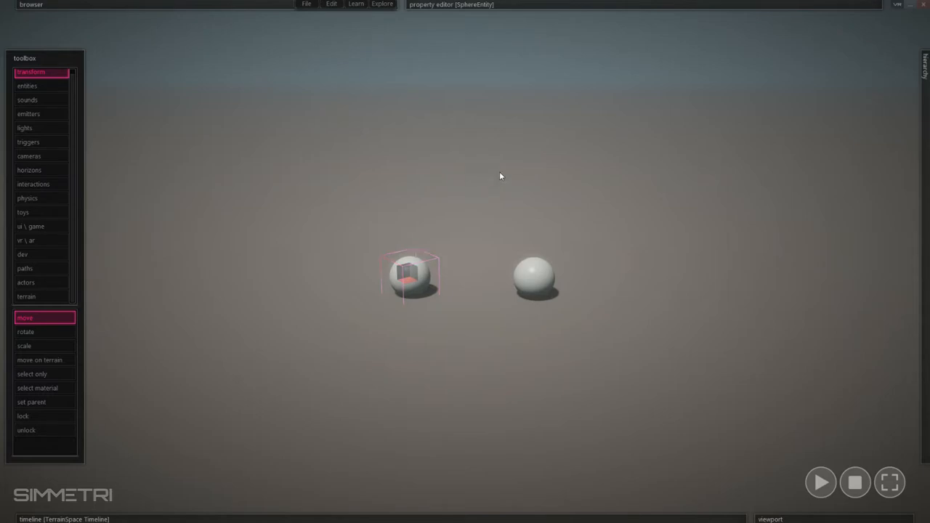
- Remove the RigidBody attribute from the new sphere entity
mouse_move(469, 5)
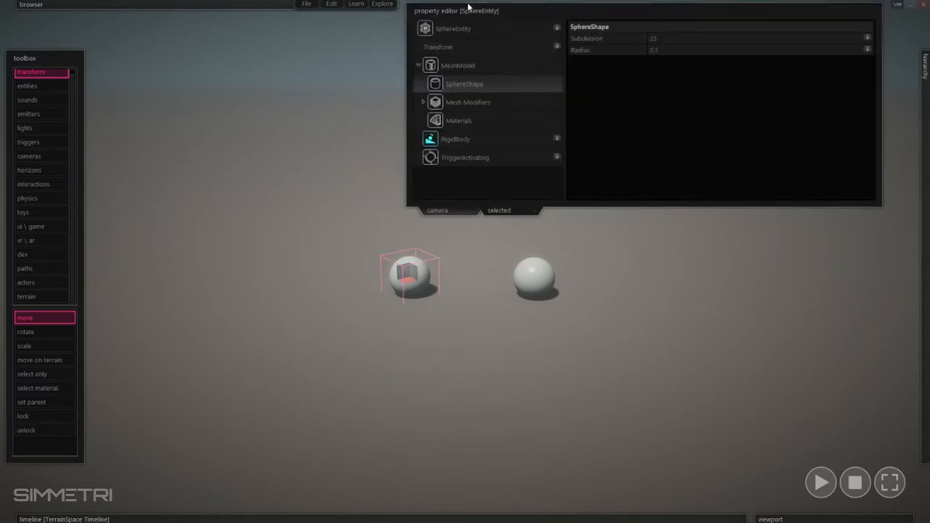
left_click(471, 145)
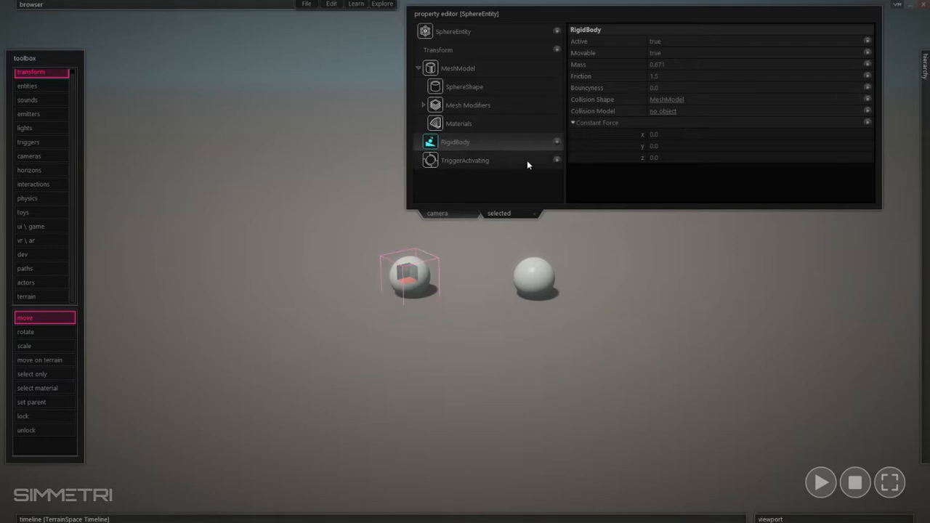
left_click(560, 141)
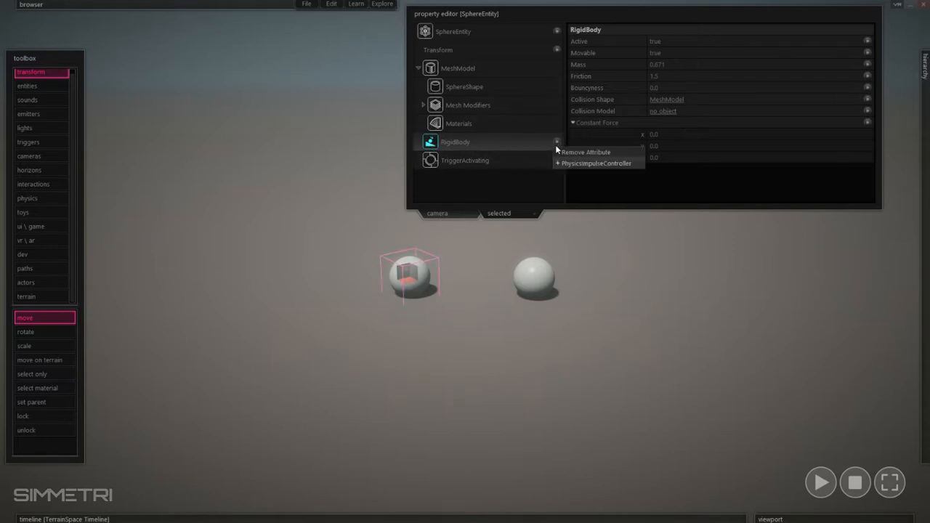
left_click(495, 143)
left_click(557, 142)
left_click(581, 152)
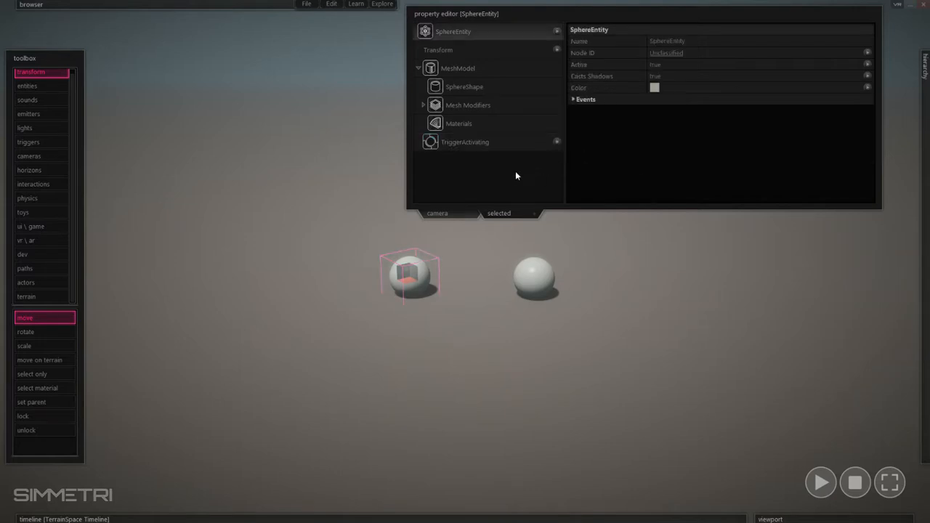
- Remove the TriggerActivating attribute from the sphere entity
left_click(615, 296)
left_click_drag(428, 250, 343, 327)
left_click_drag(443, 242, 346, 333)
left_click(557, 142)
left_click(585, 152)
- Examine the sphere entity's remaining attributes and deselect it
left_click(444, 261)
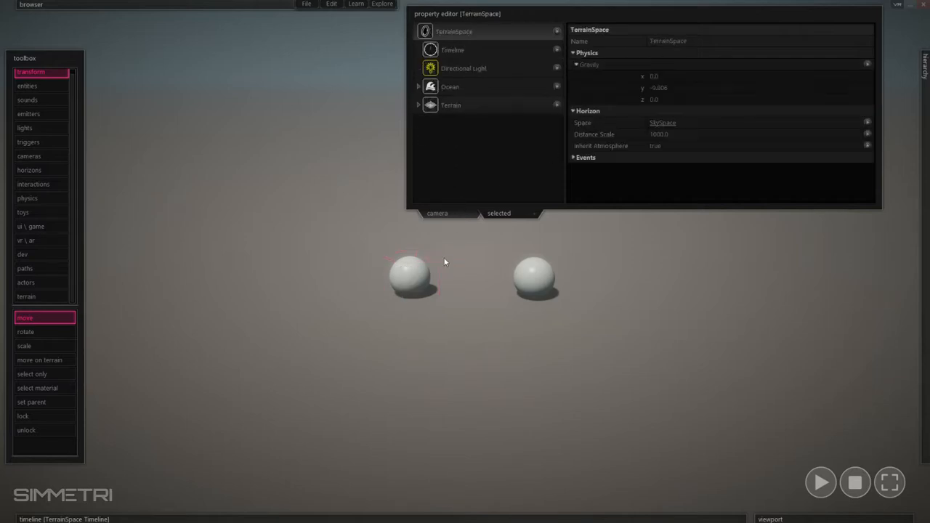
left_click(410, 278)
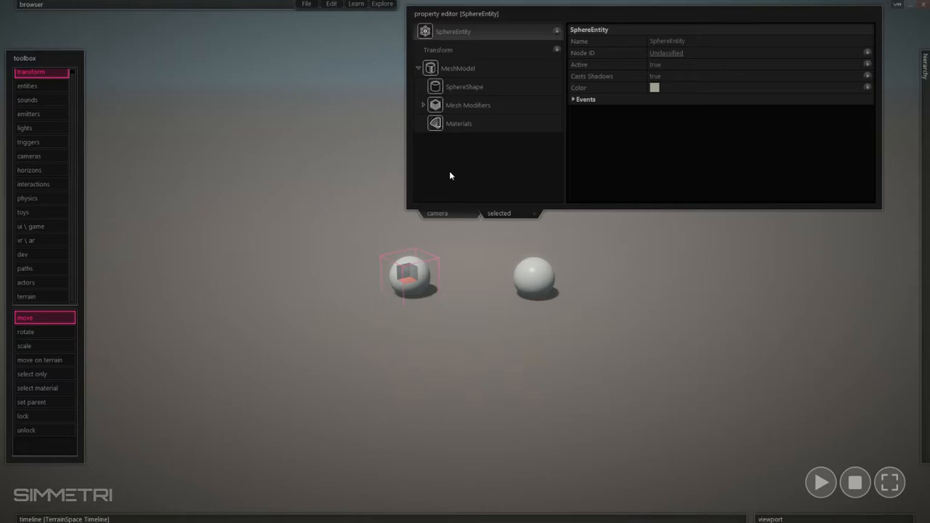
left_click(443, 266)
left_click(411, 277)
left_click(459, 286)
left_click(411, 279)
left_click(441, 286)
left_click(409, 289)
left_click(448, 329)
left_click(411, 279)
scroll(465, 260, "down", 2)
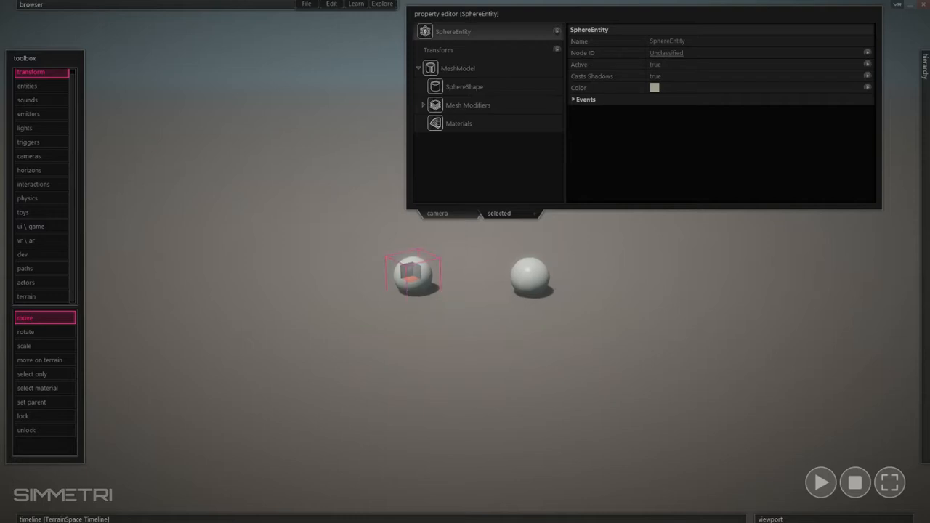
key("w")
right_click_drag(465, 262, 472, 231)
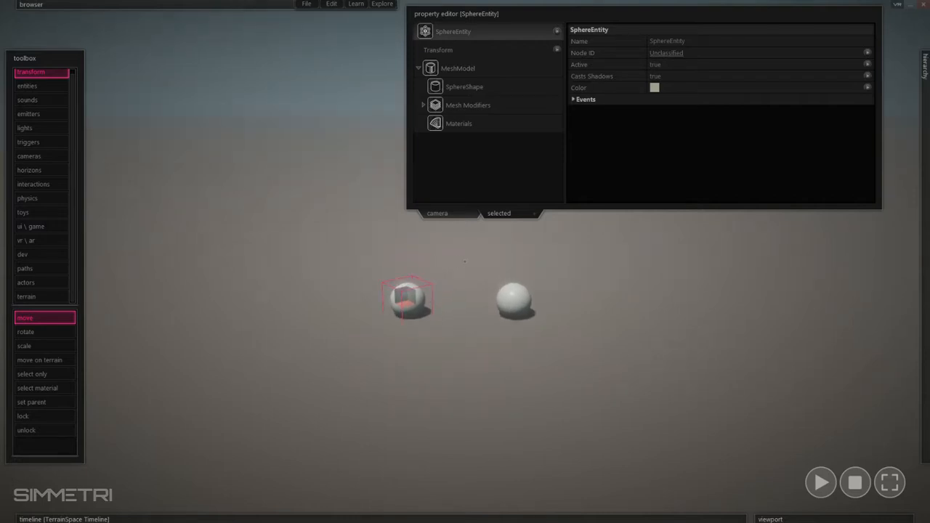
left_click(430, 11)
left_click(438, 246)
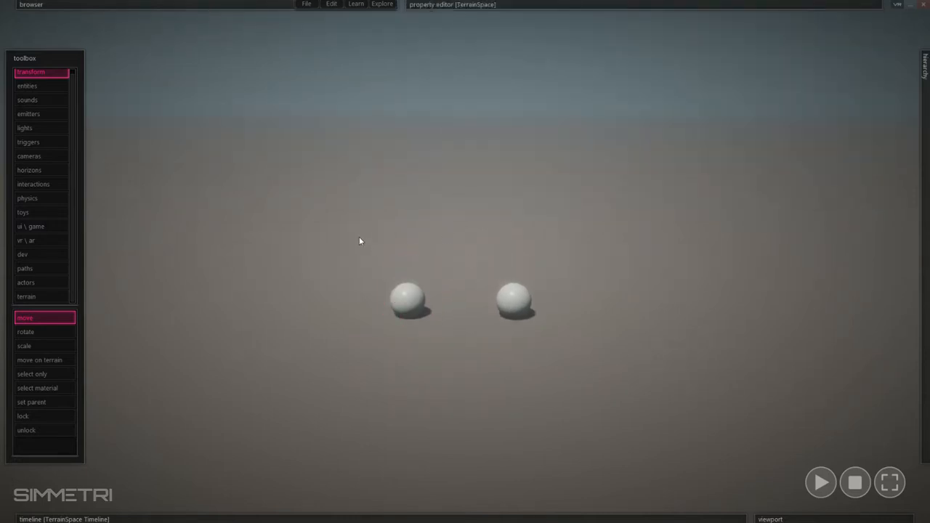
- Place a node emitter at the base of the movable ball and test its emission in a simulation run
left_click(35, 115)
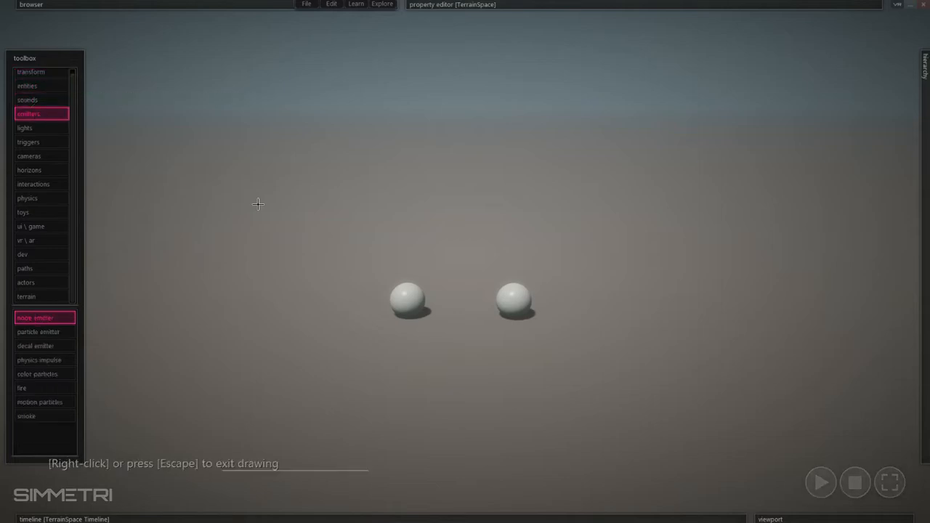
left_click(504, 322)
right_click(570, 274)
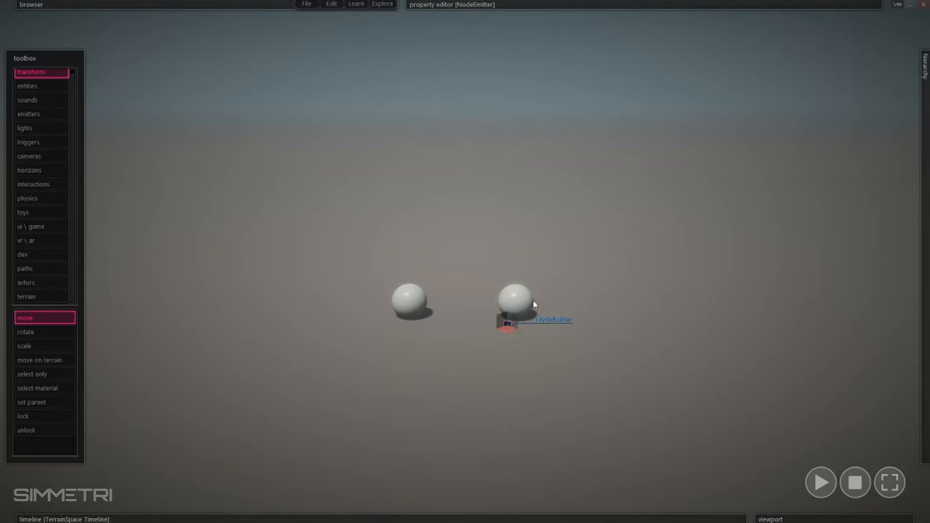
key("space")
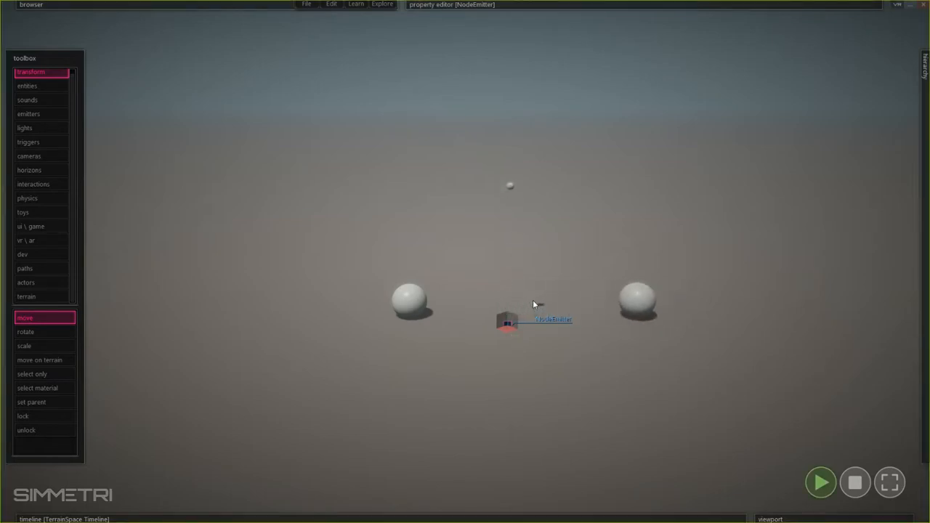
left_click(855, 482)
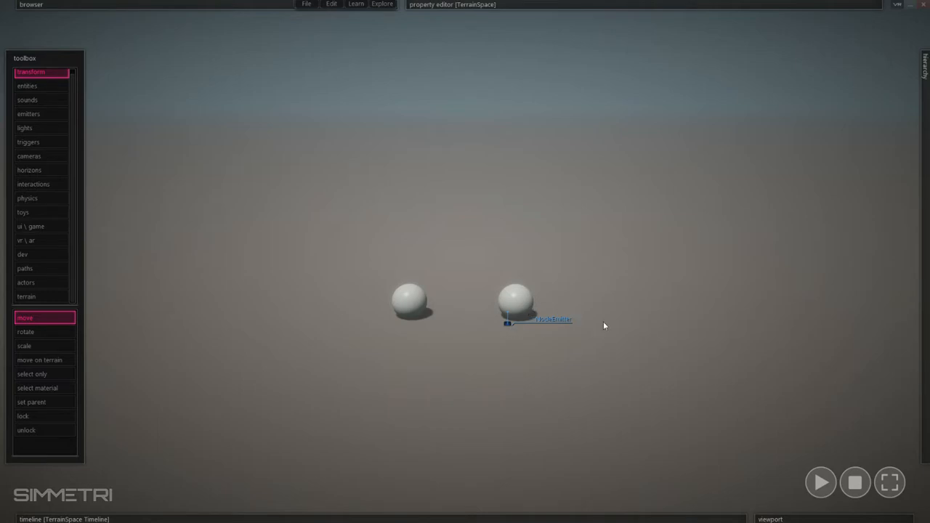
- Parent the NodeEmitter to the MovableBall in the scene hierarchy
mouse_move(928, 215)
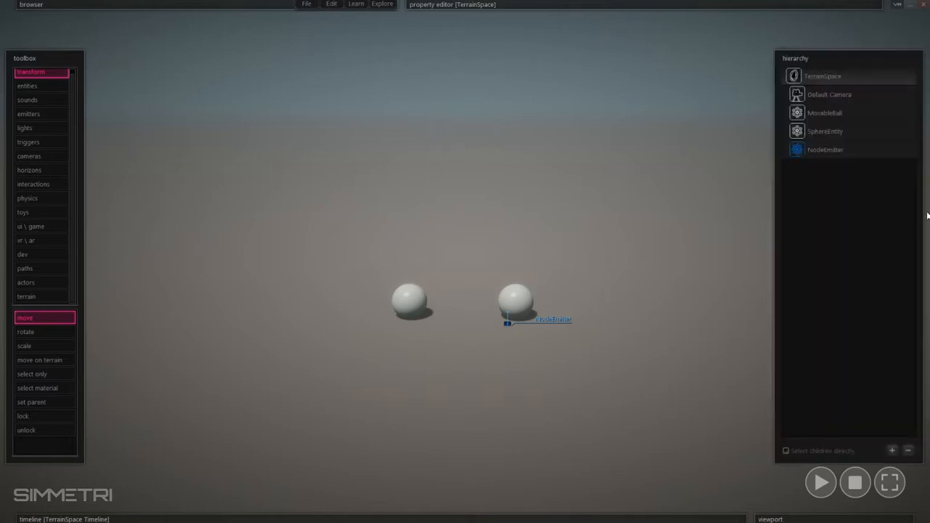
left_click(820, 150)
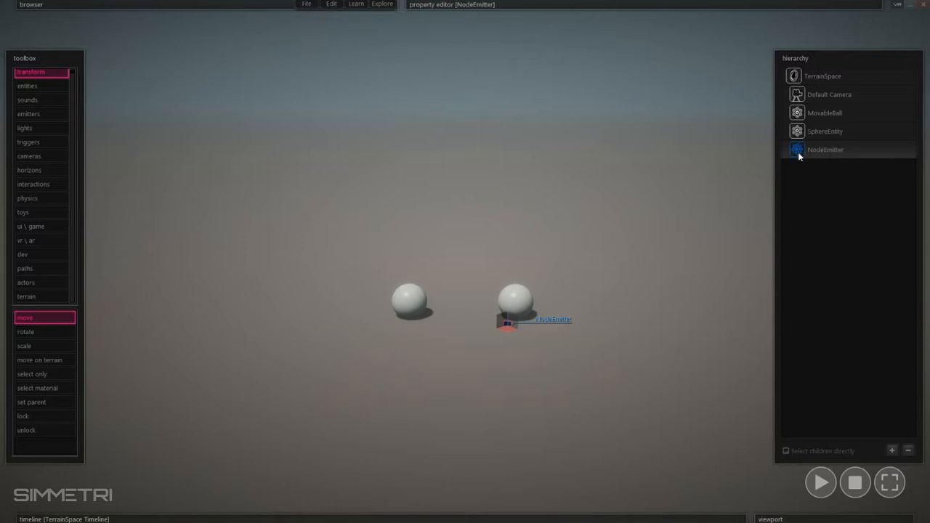
left_click(835, 115)
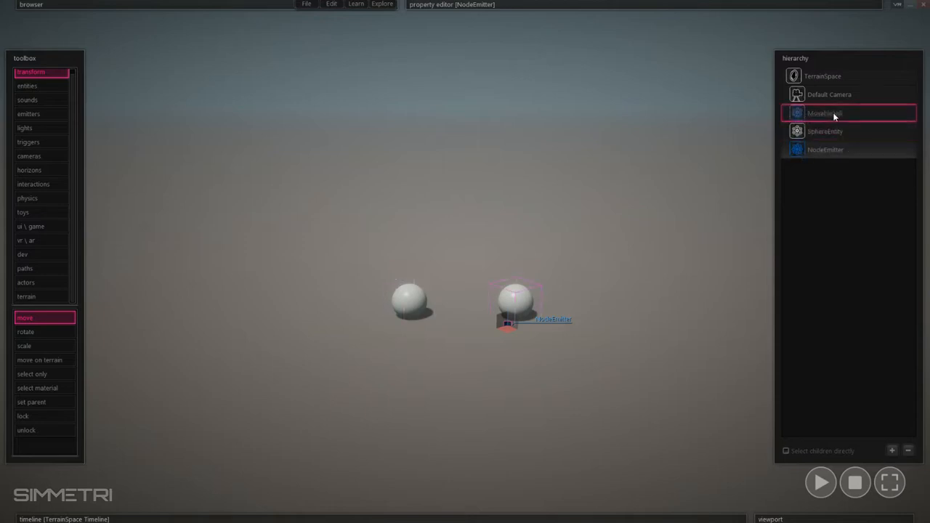
left_click_drag(834, 116, 835, 115)
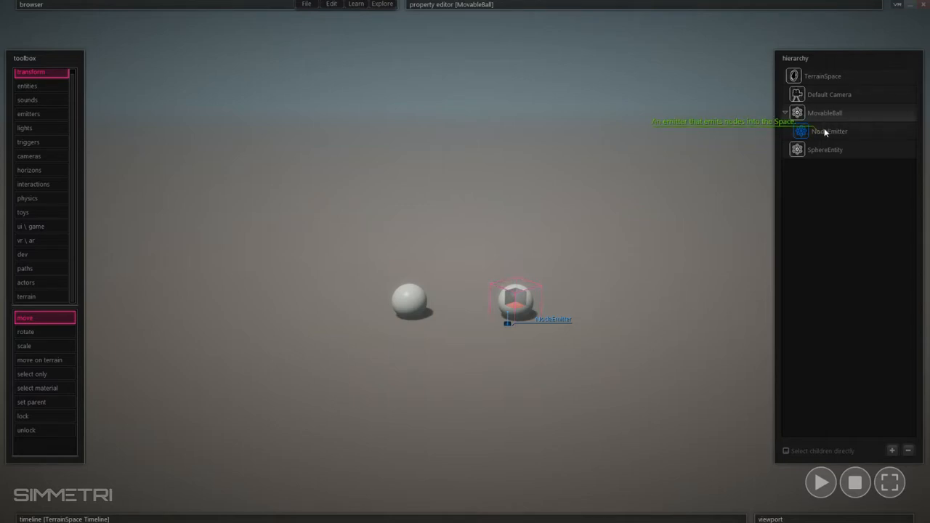
- Run the simulation and roll the MovableBall around to check how the attached NodeEmitter follows and emits, and stop the run
key("space")
key("Right")
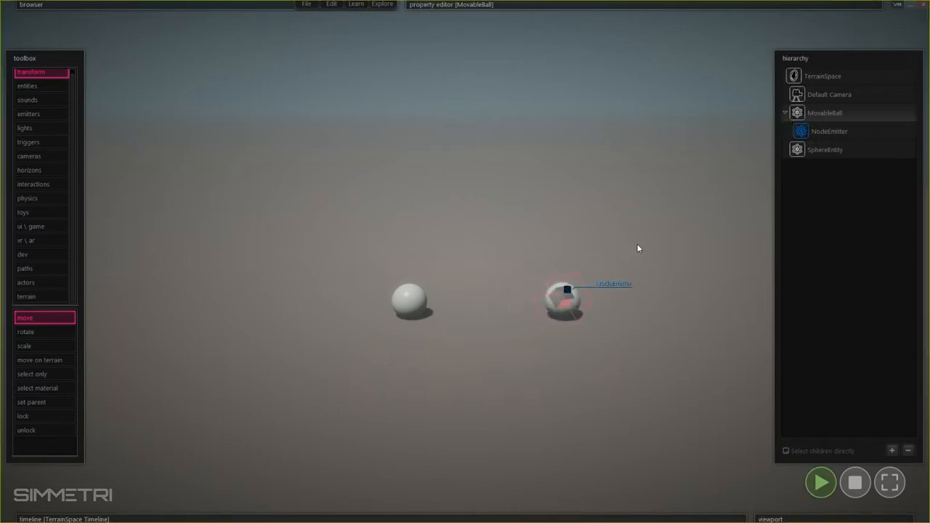
key("Left")
key("Up")
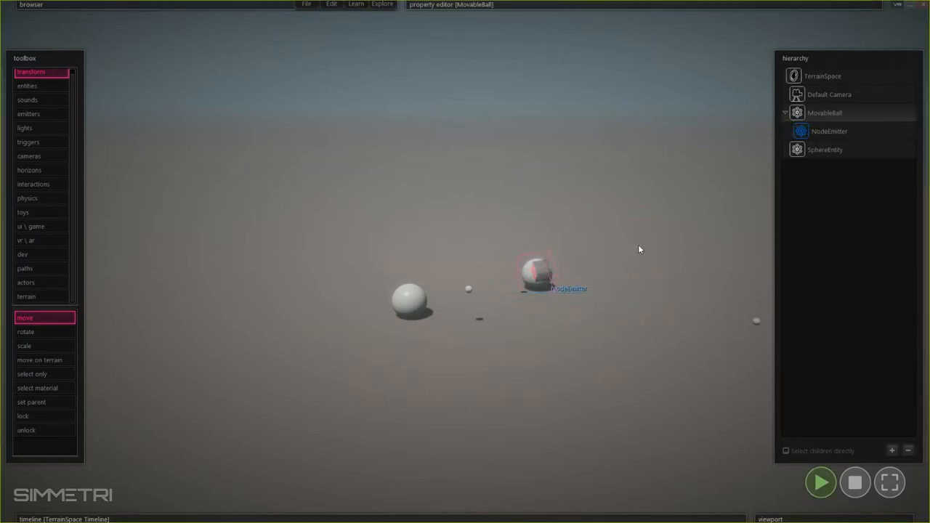
key("Down")
key("Right")
right_click_drag(638, 252, 600, 326)
key("Left")
key("Right")
key("Left")
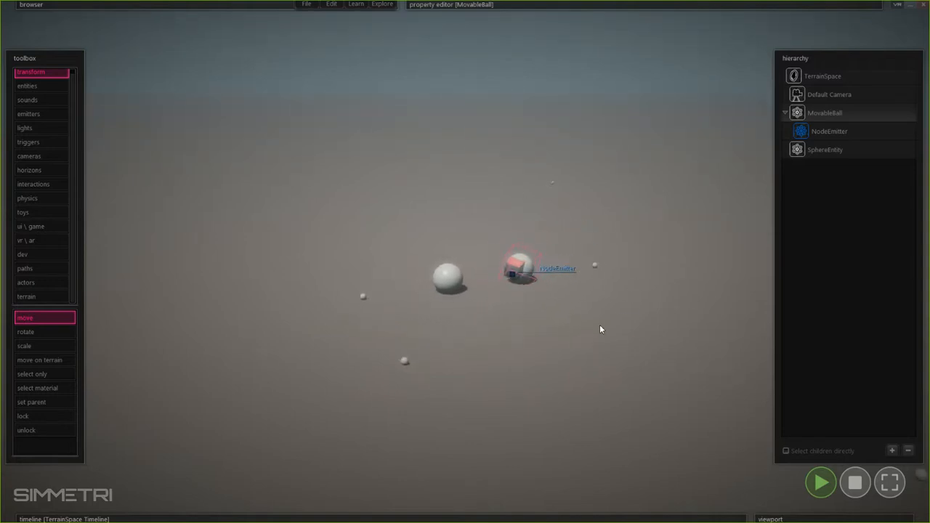
key("Right")
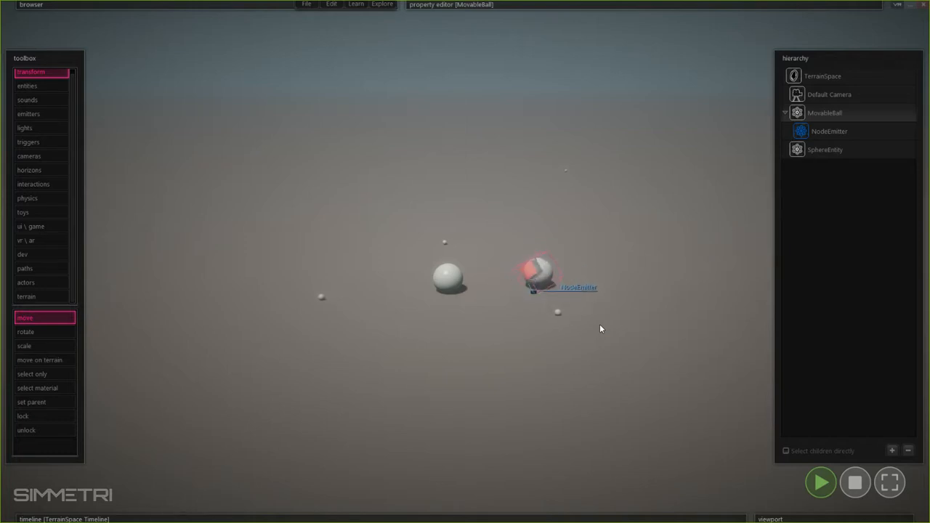
key("Left")
key("Right")
key("Left")
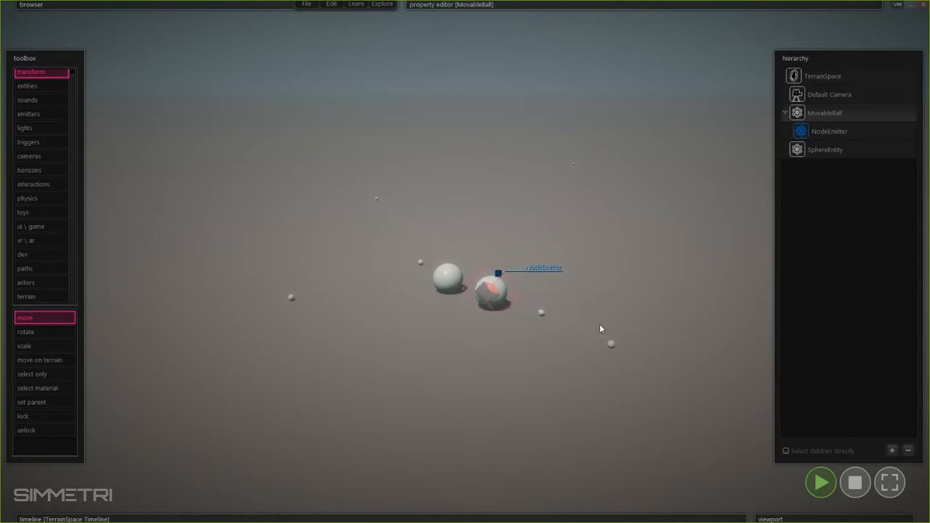
key("Right")
key("Up")
key("Left")
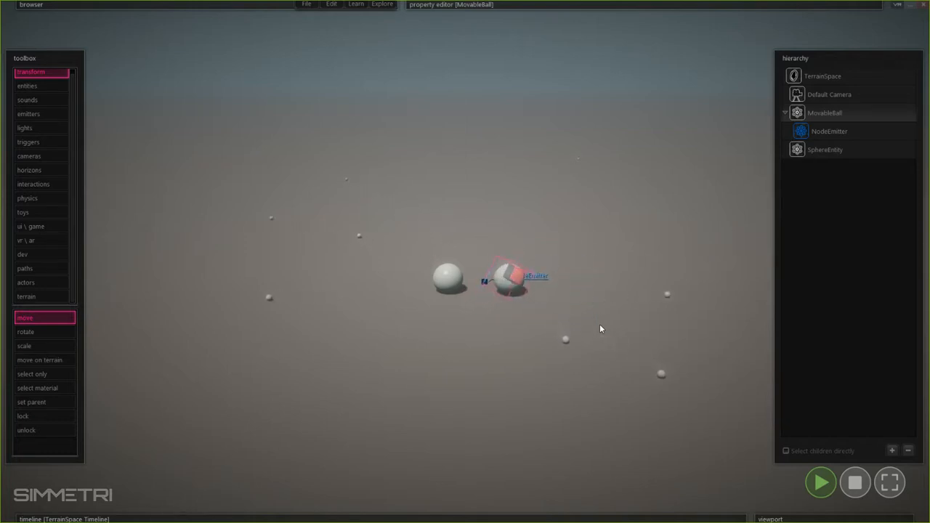
key("Right")
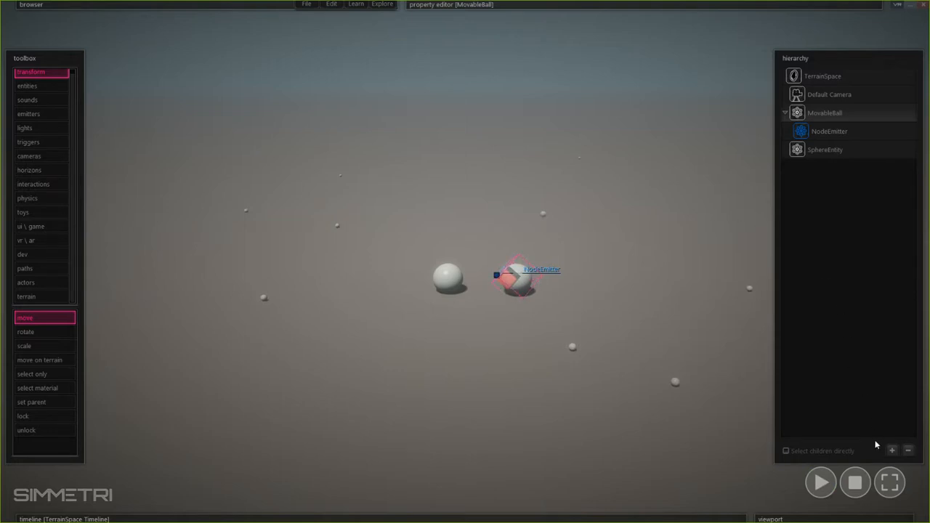
left_click(855, 471)
left_click(530, 283)
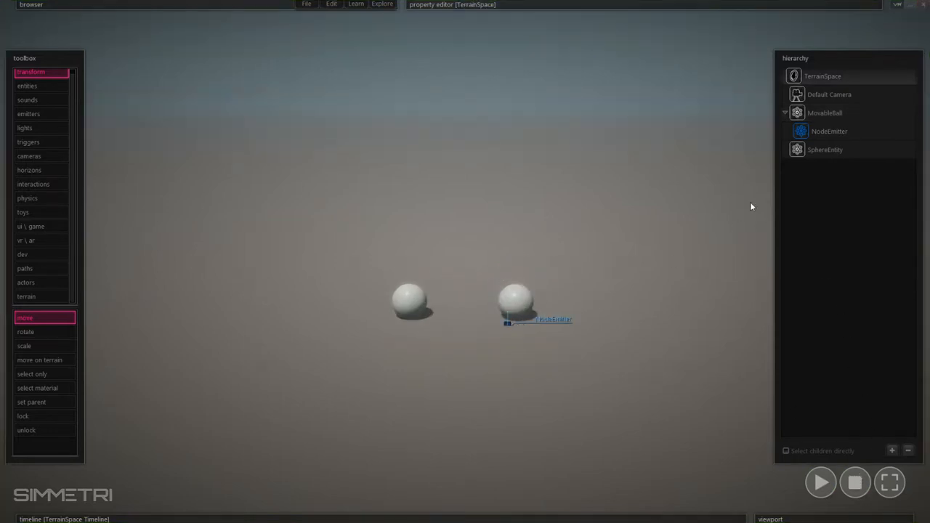
- Centre the NodeEmitter on the MovableBall by resetting its position to x 0.0, y 0.0 and z 0.0
left_click(816, 132)
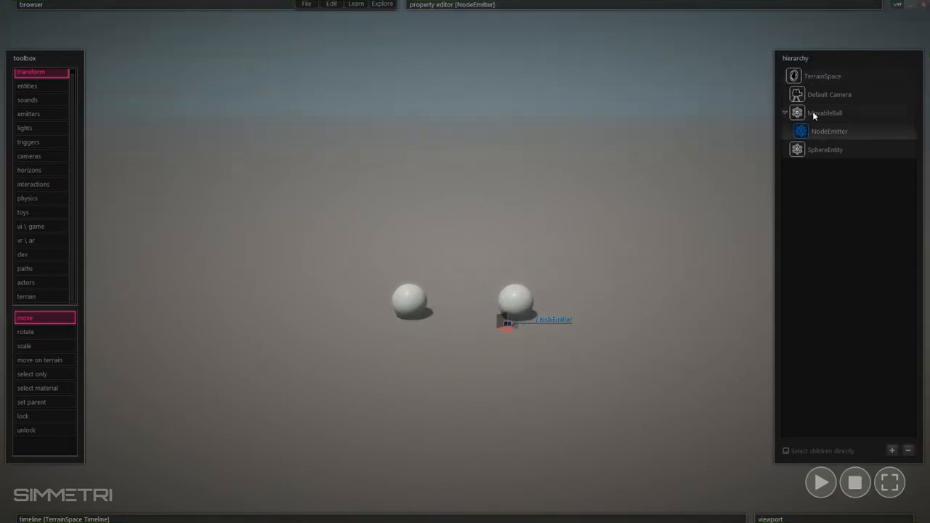
left_click(820, 170)
left_click(819, 131)
left_click(512, 4)
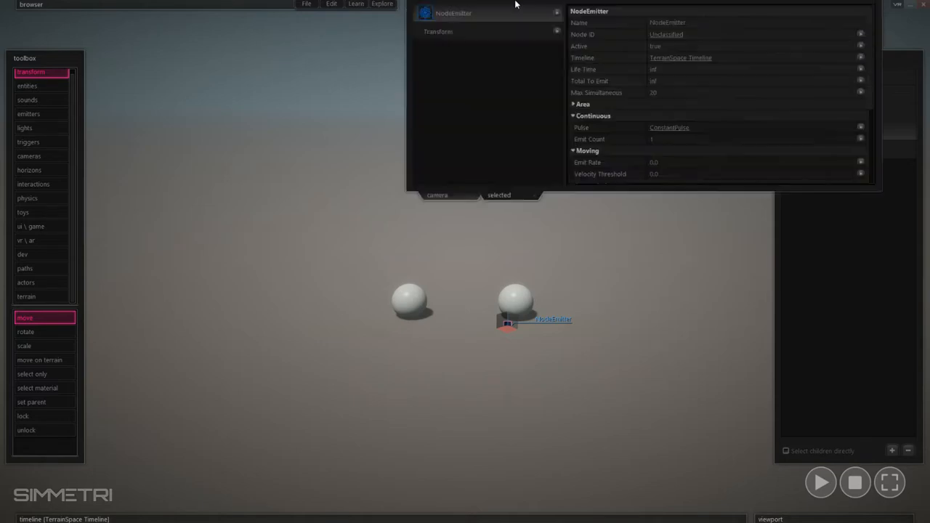
left_click(466, 44)
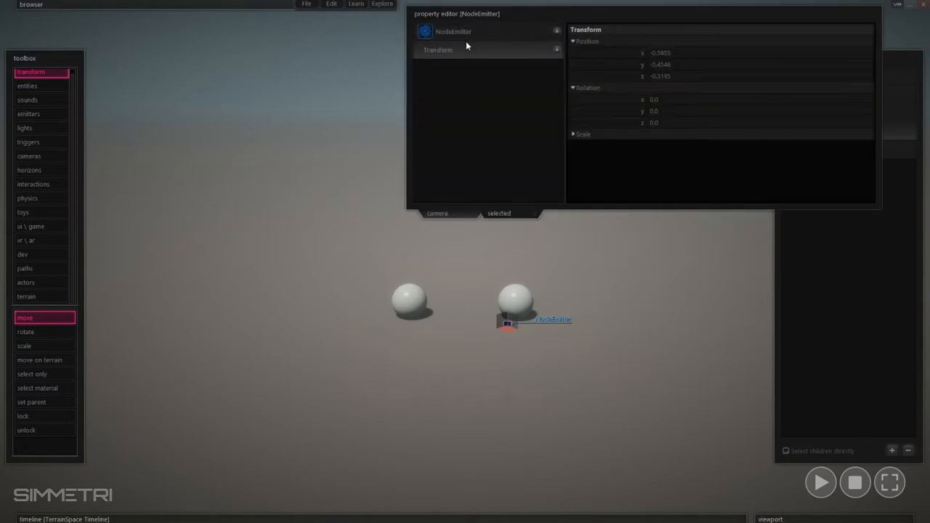
left_click_drag(694, 52, 698, 53)
double_click(698, 52)
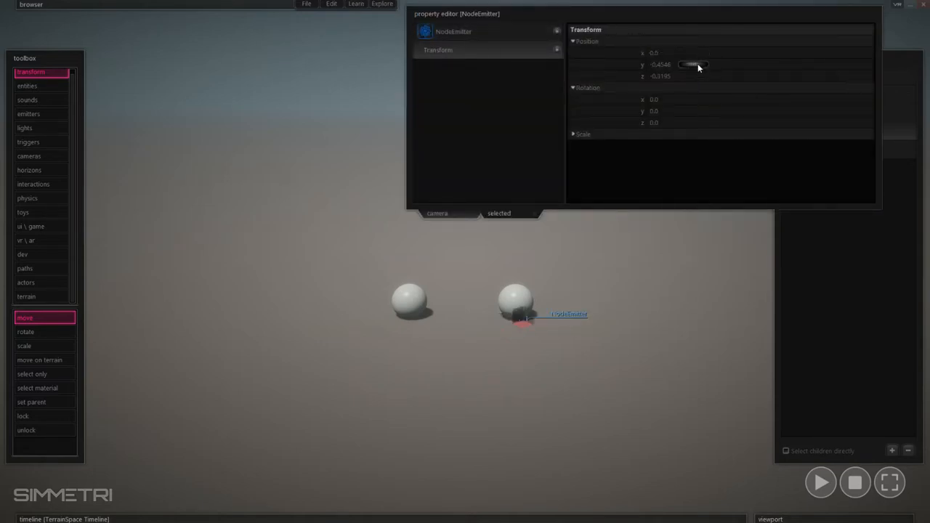
double_click(698, 65)
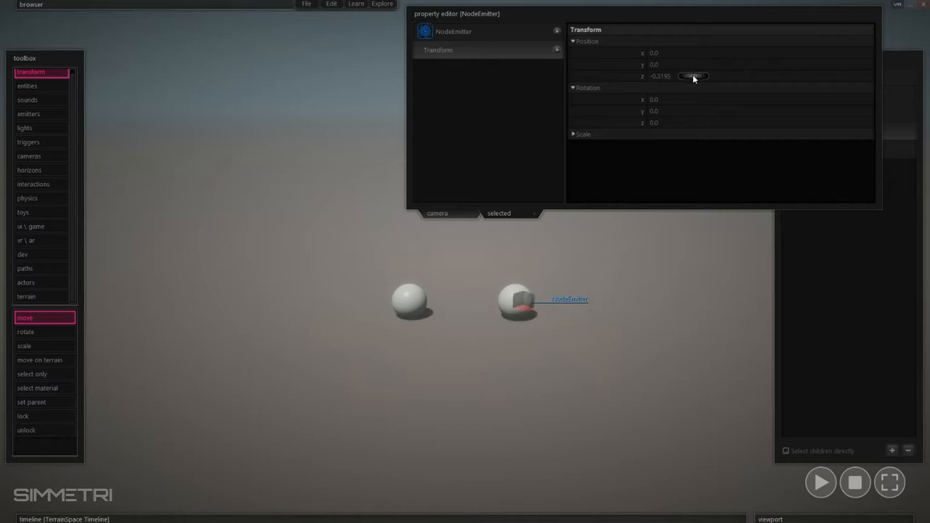
double_click(693, 75)
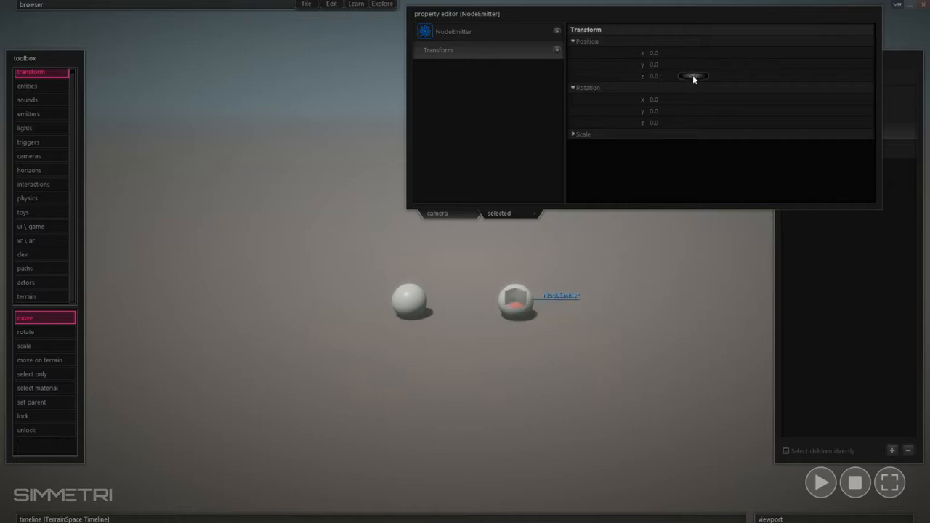
right_click(654, 53)
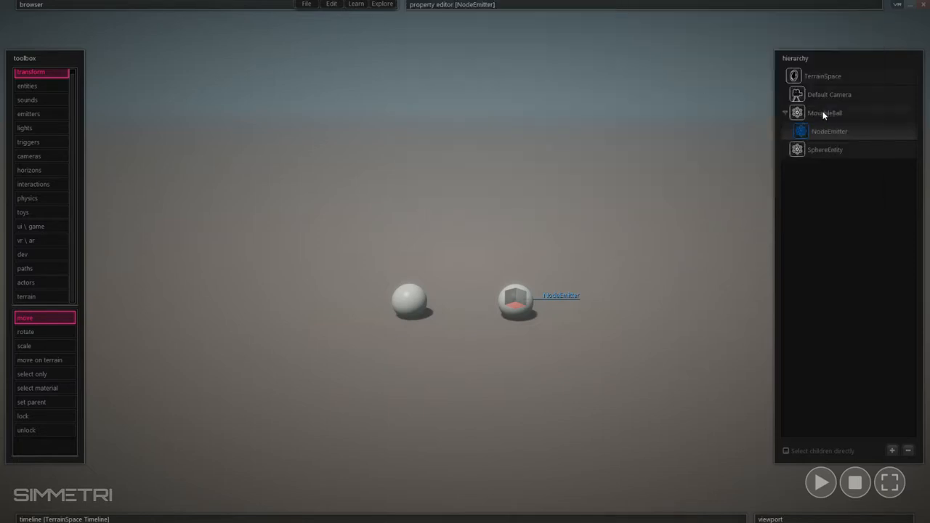
- Test the centred NodeEmitter by rolling the ball sideways in a short simulation run, and stop the run
key("space")
key("Right")
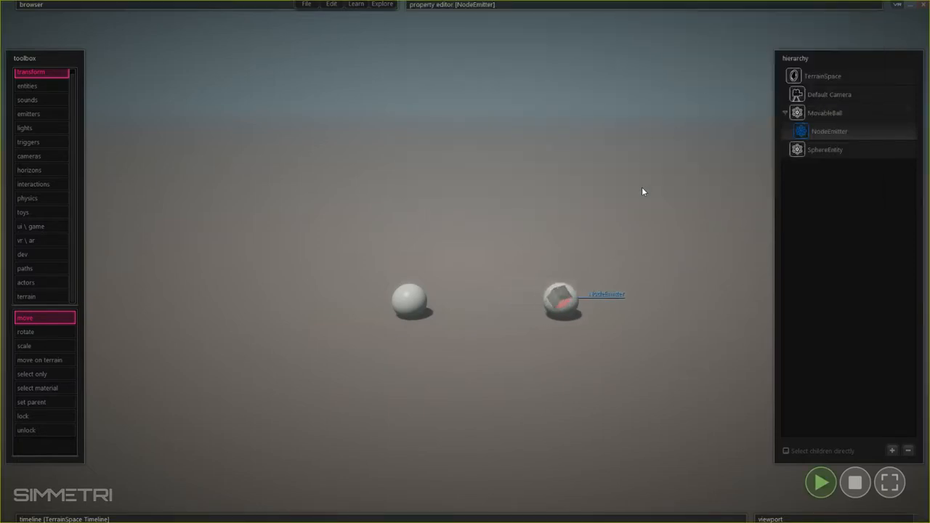
key("Left")
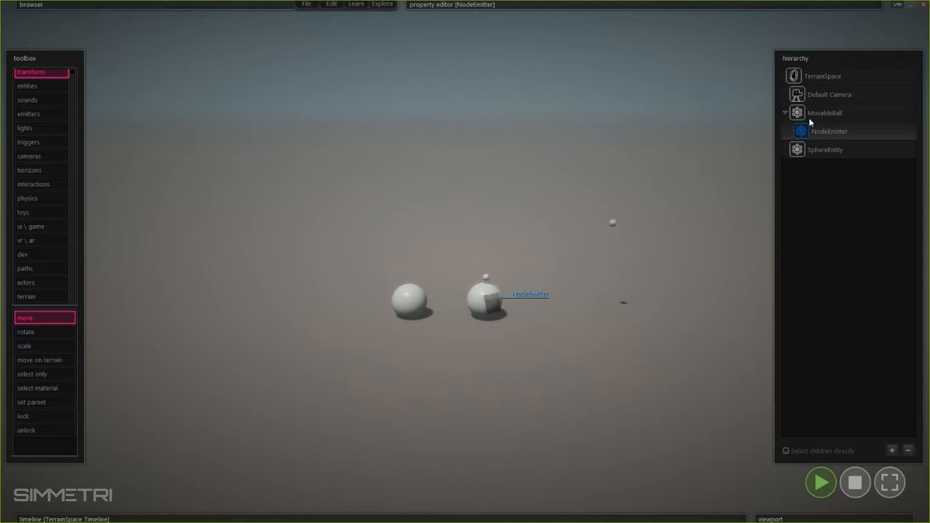
left_click(859, 490)
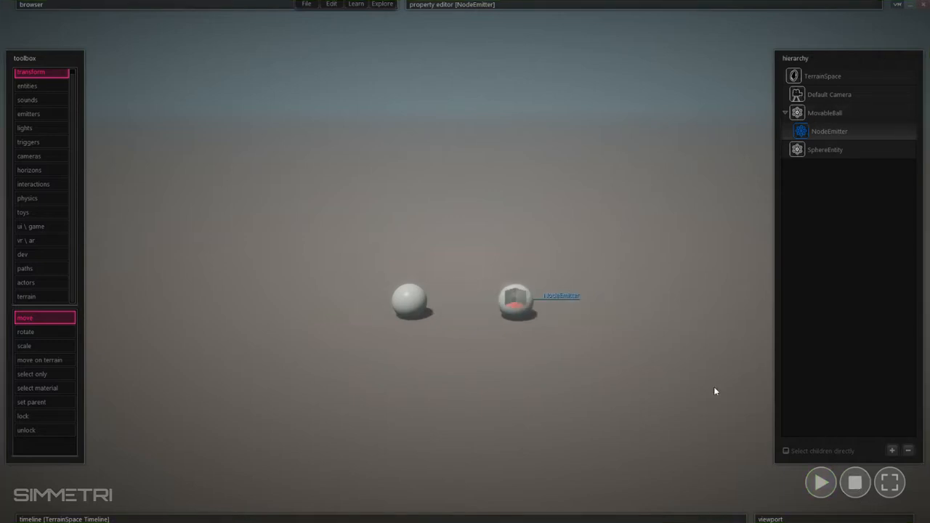
- Set the NodeEmitter's Sample to the SphereEntity picked in the scene, and deselect the emitter
left_click_drag(452, 259, 313, 363)
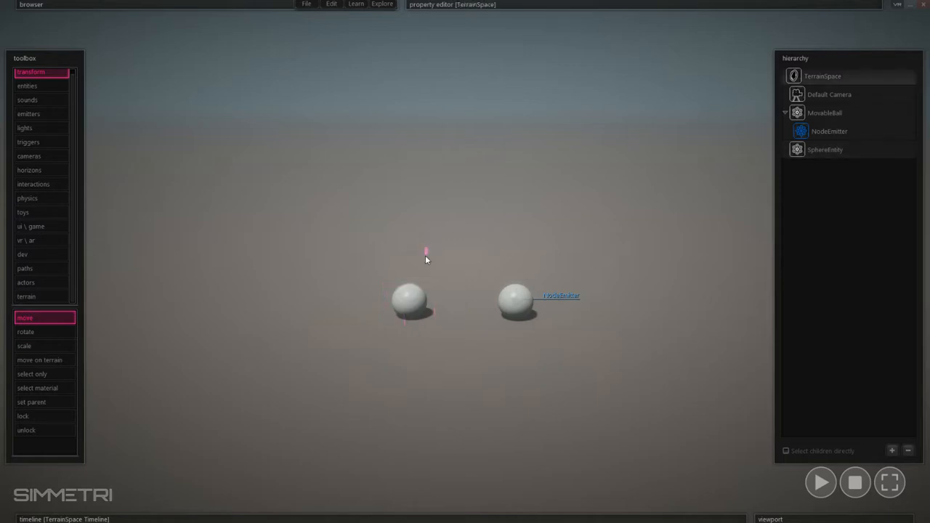
left_click_drag(426, 255, 357, 367)
left_click(812, 134)
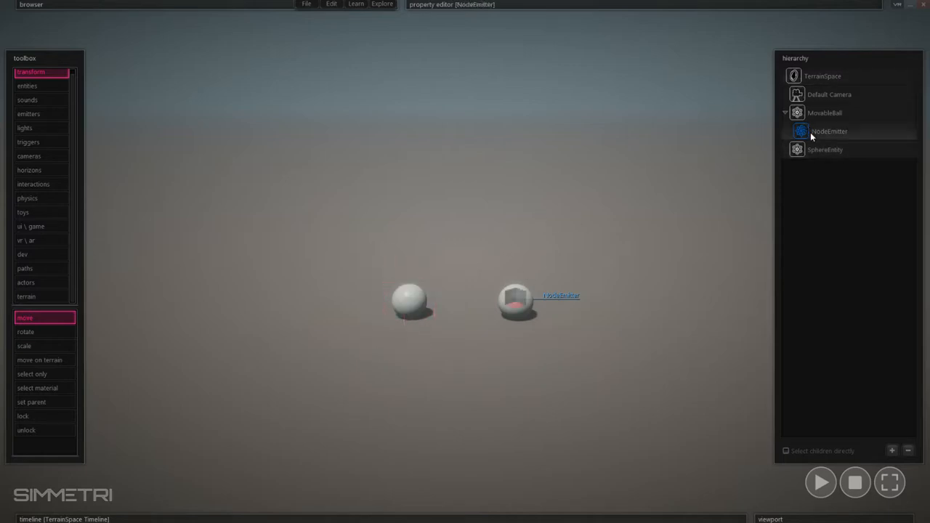
mouse_move(606, 5)
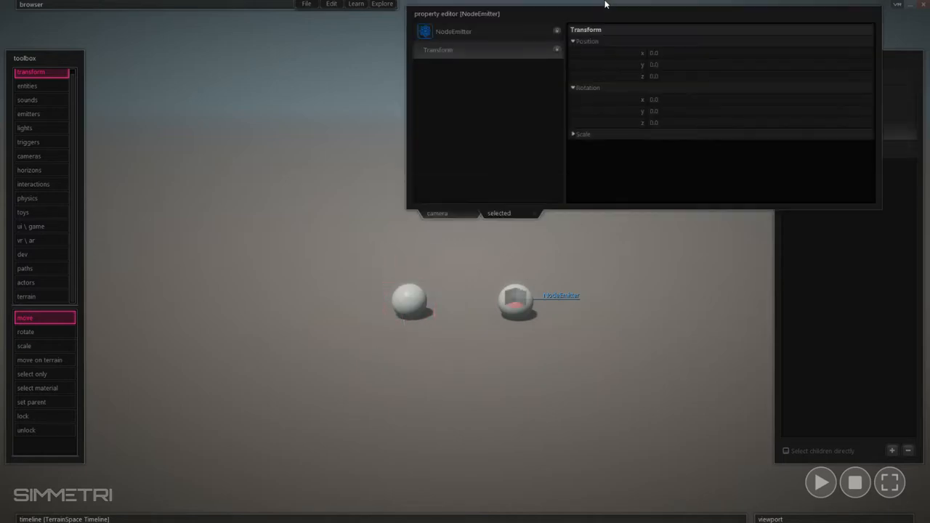
left_click(444, 31)
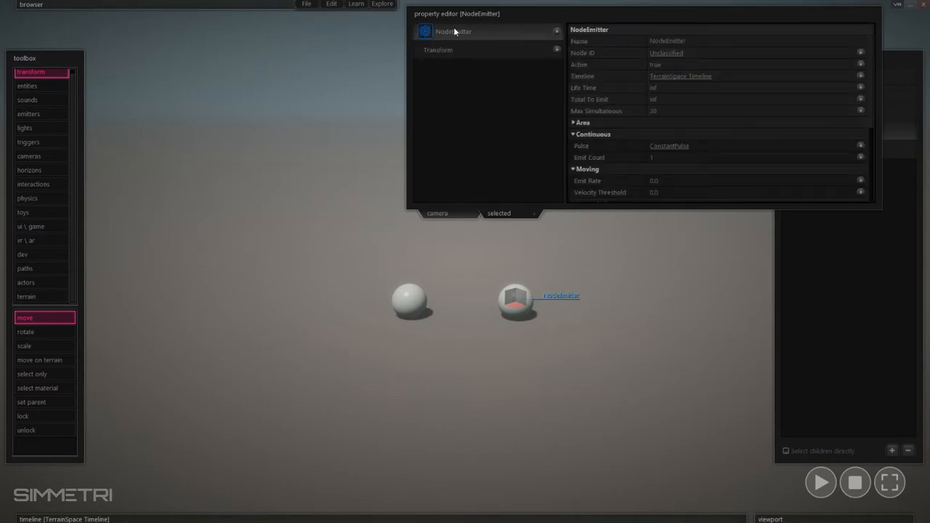
scroll(580, 130, "down", 5)
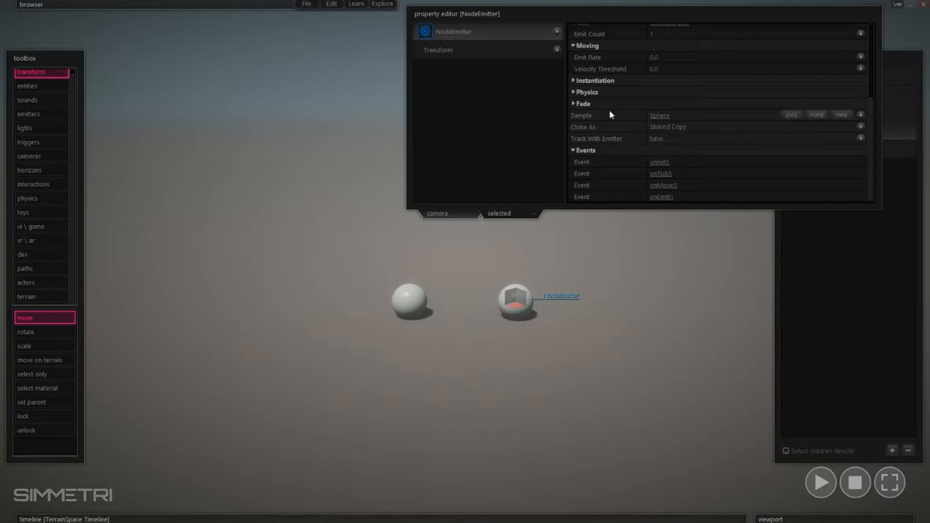
left_click(792, 114)
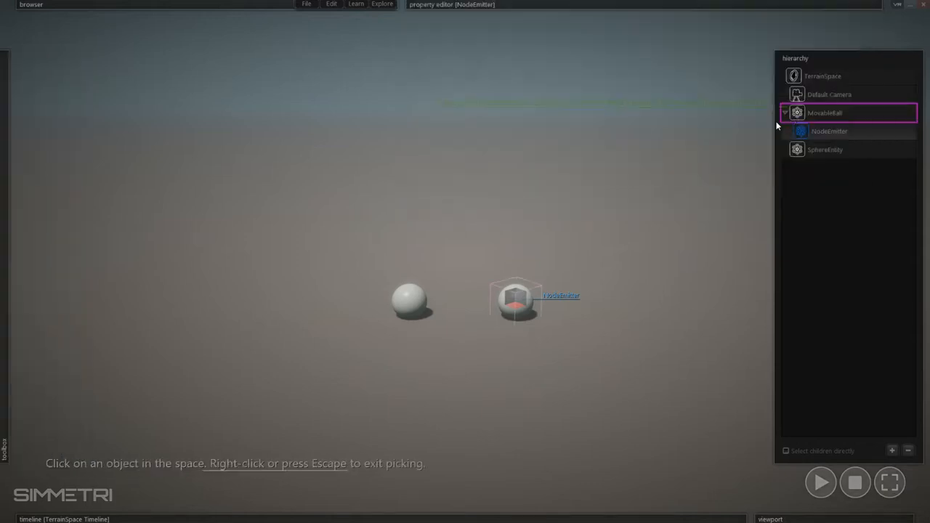
left_click(407, 304)
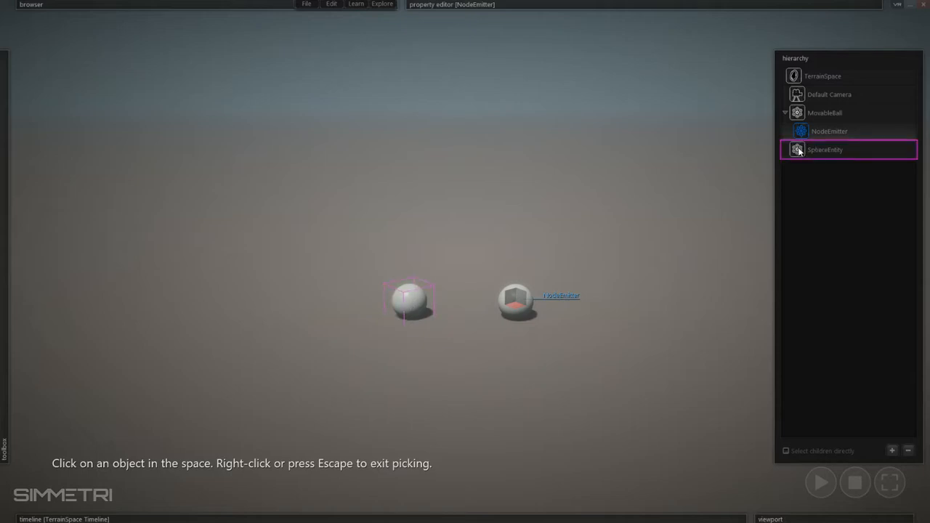
left_click(408, 305)
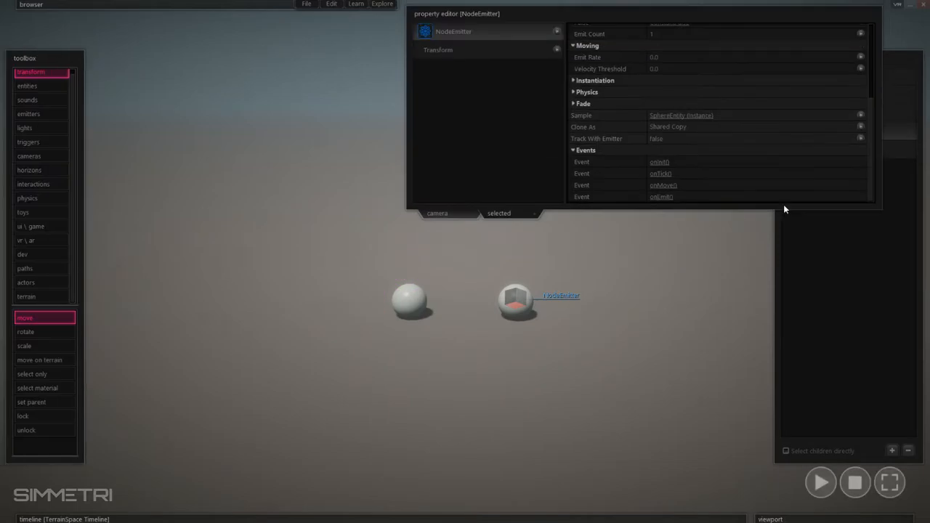
mouse_move(524, 44)
left_click(450, 254)
- Run the simulation and roll the MovableBall in all directions to check the spheres emitted from the SphereEntity sample, and stop the run
key("space")
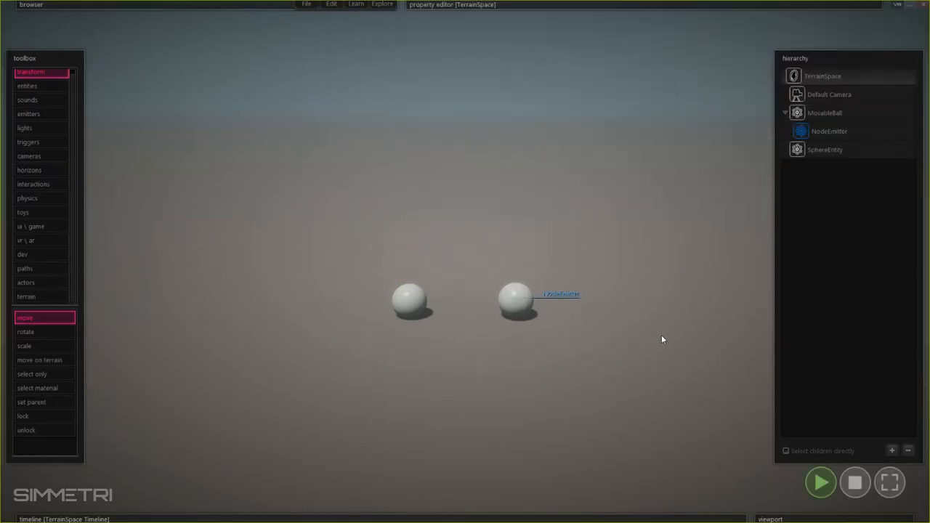
key("Right")
key("Up")
key("Left")
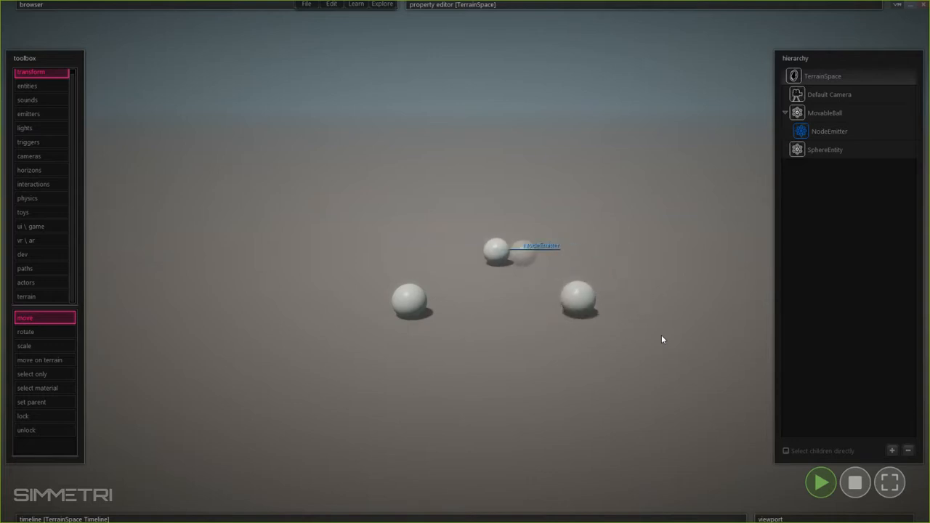
key("Down")
key("Right")
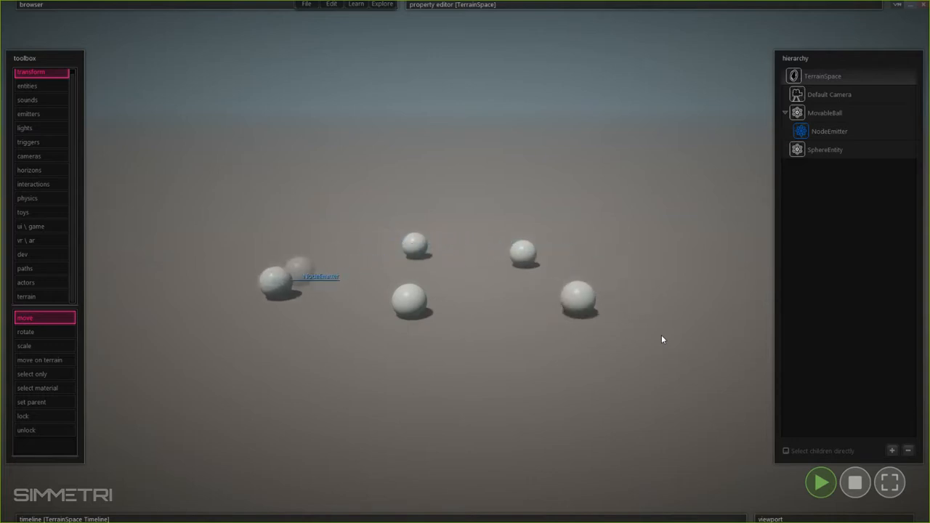
key("Left")
key("Up")
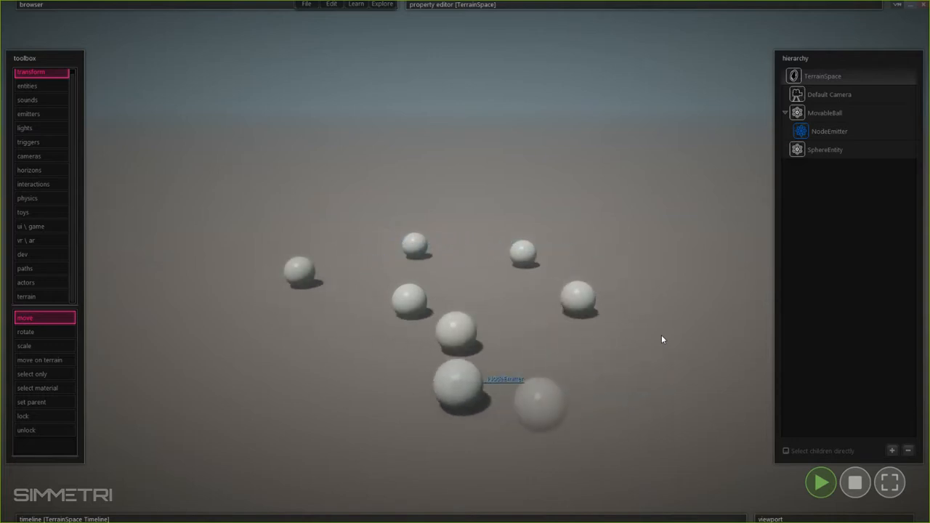
key("Right")
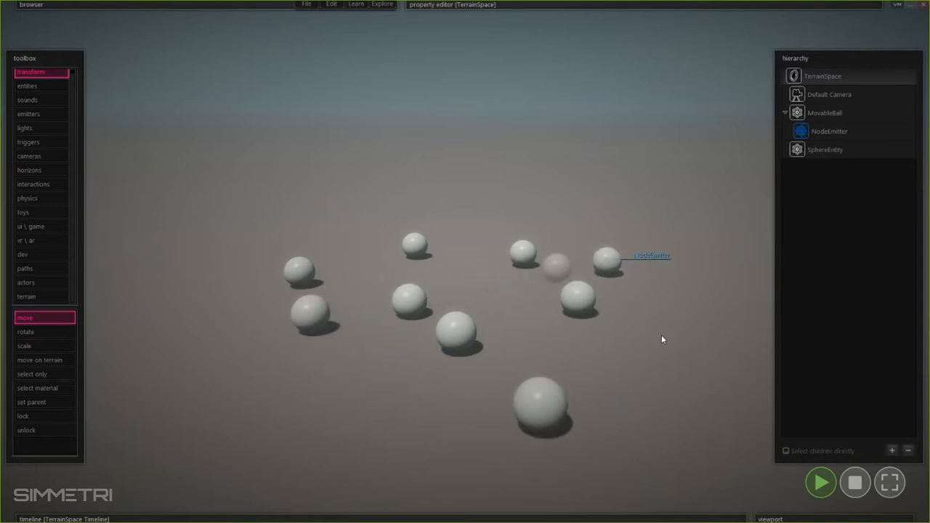
key("Left")
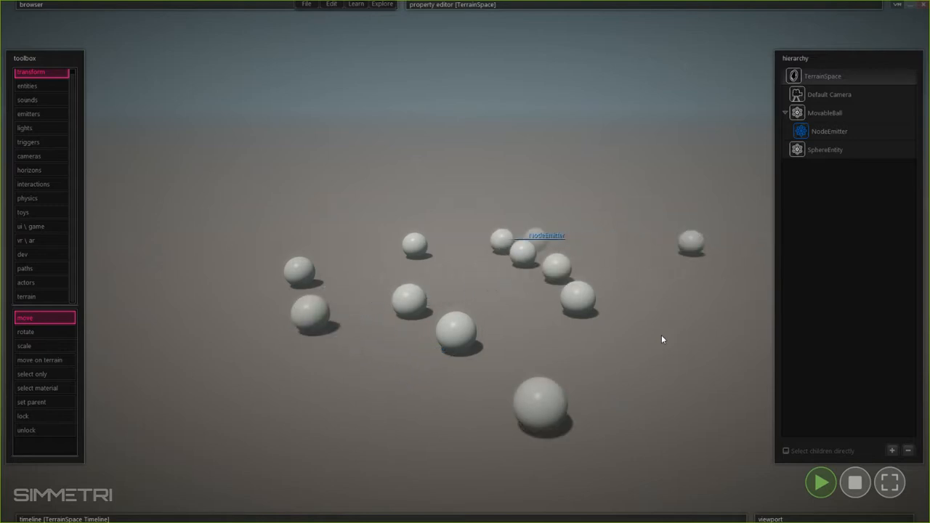
key("Down")
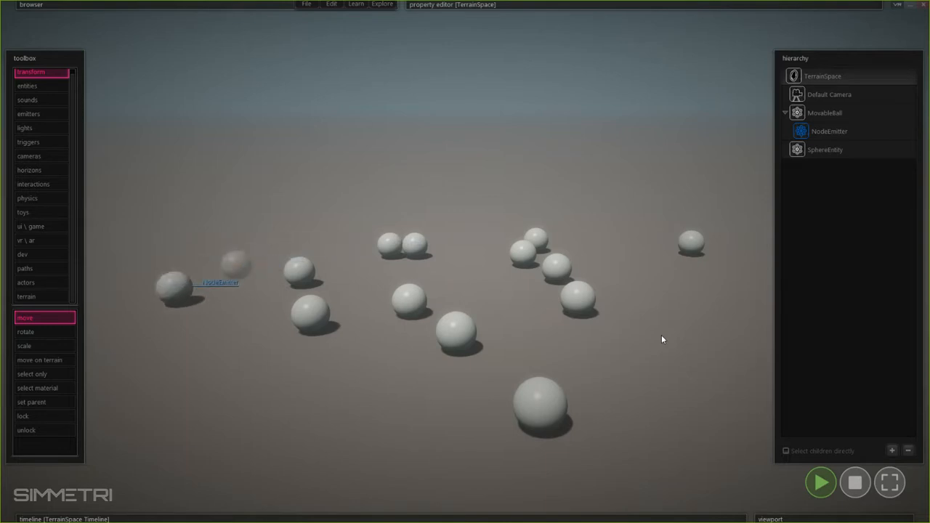
key("Right")
key("Up")
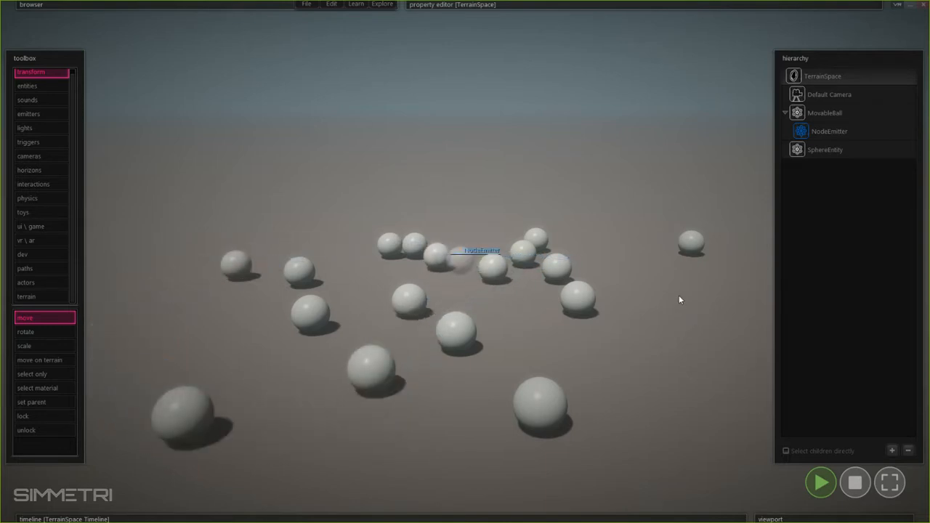
key("Up")
key("Left")
key("Down")
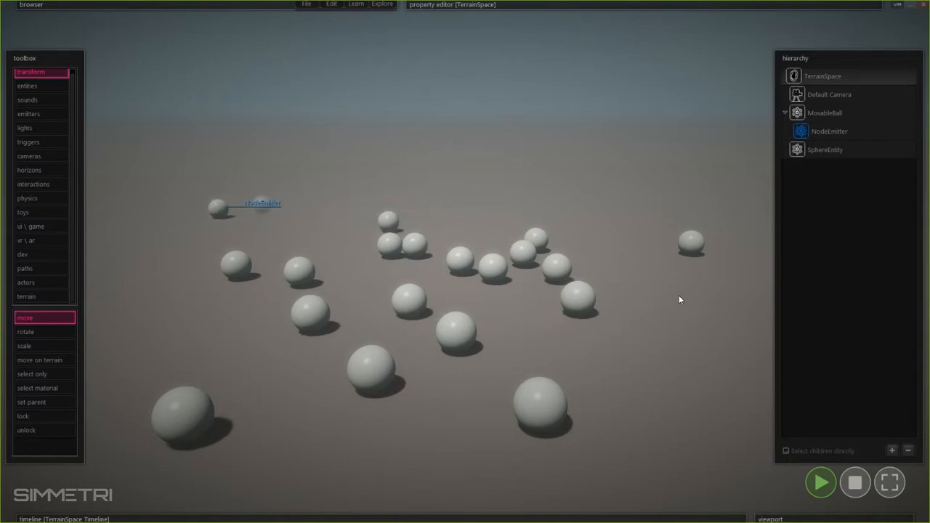
key("Right")
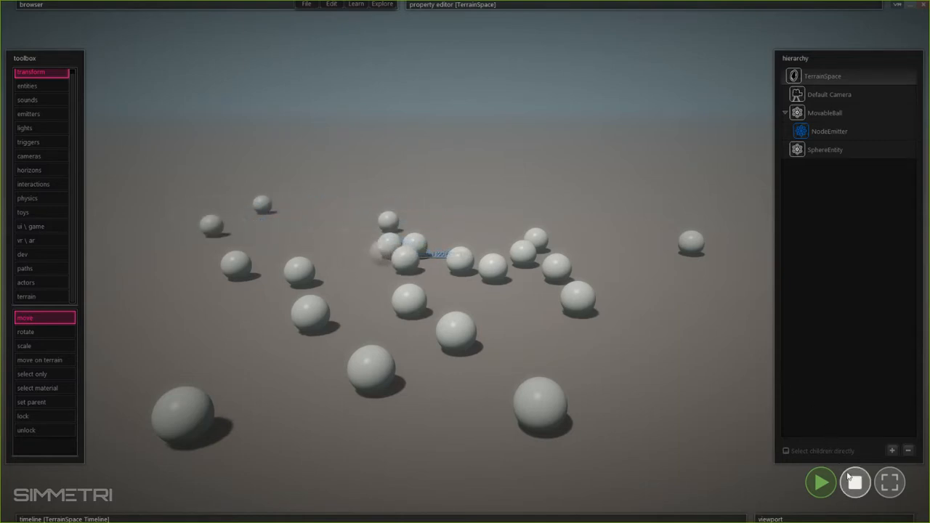
left_click(855, 482)
- Restart the simulation for a brief roll of the MovableBall to recheck the spacing of the emitted spheres, and stop it
key("Right")
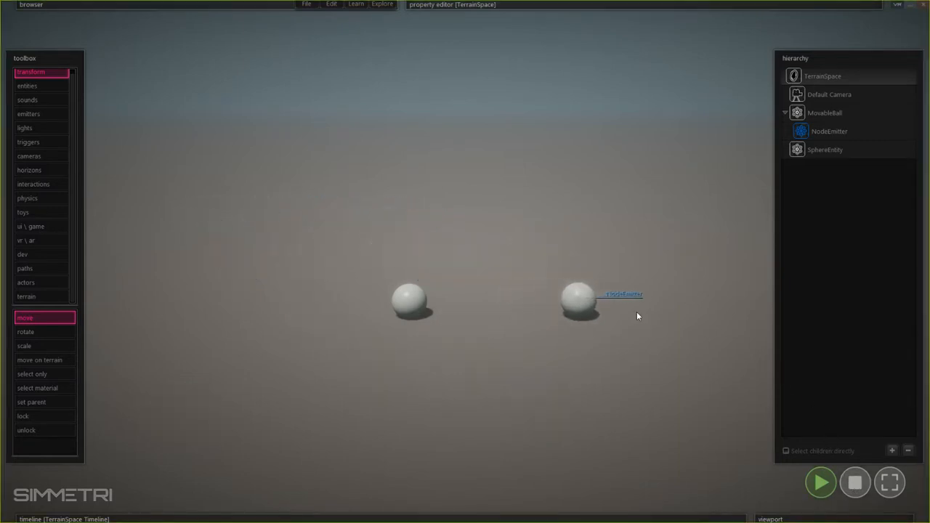
key("Up")
key("Left")
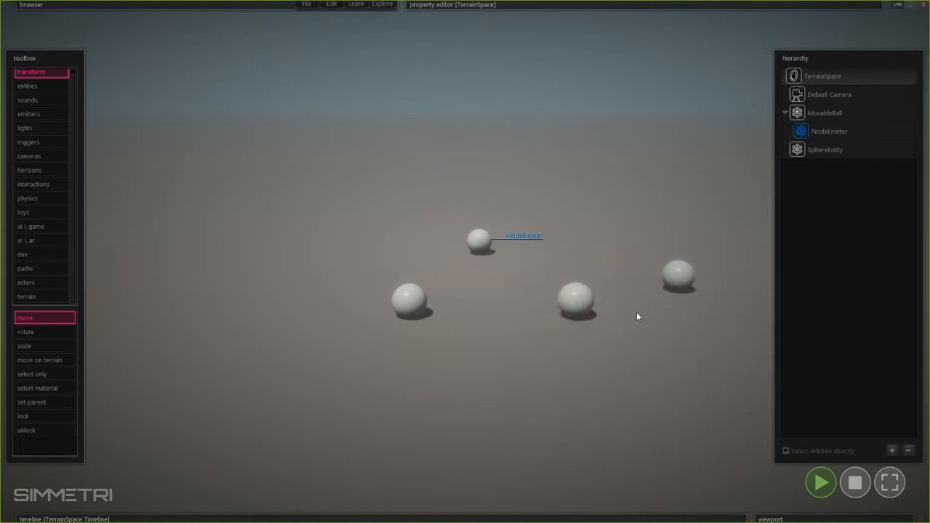
left_click(856, 483)
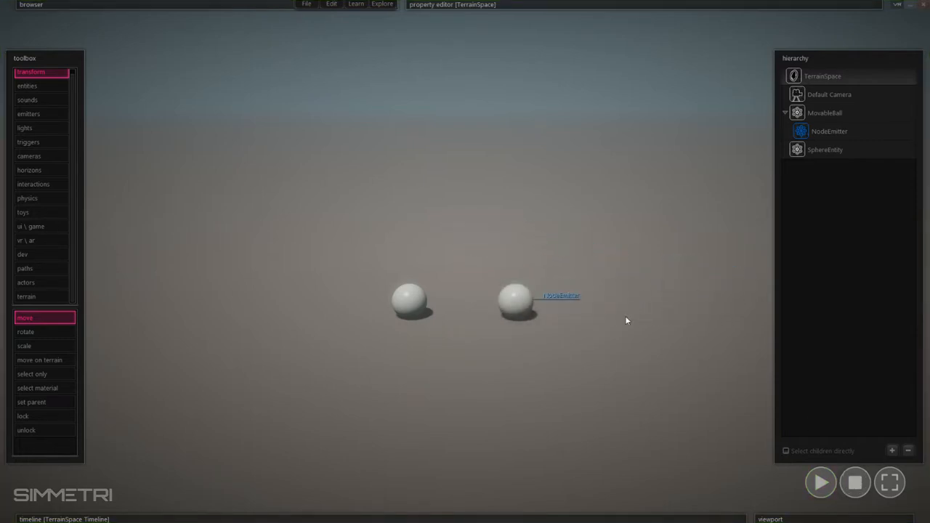
- Set the Frequency of the NodeEmitter's ConstantPulse to 10, and deselect the emitter
left_click(827, 131)
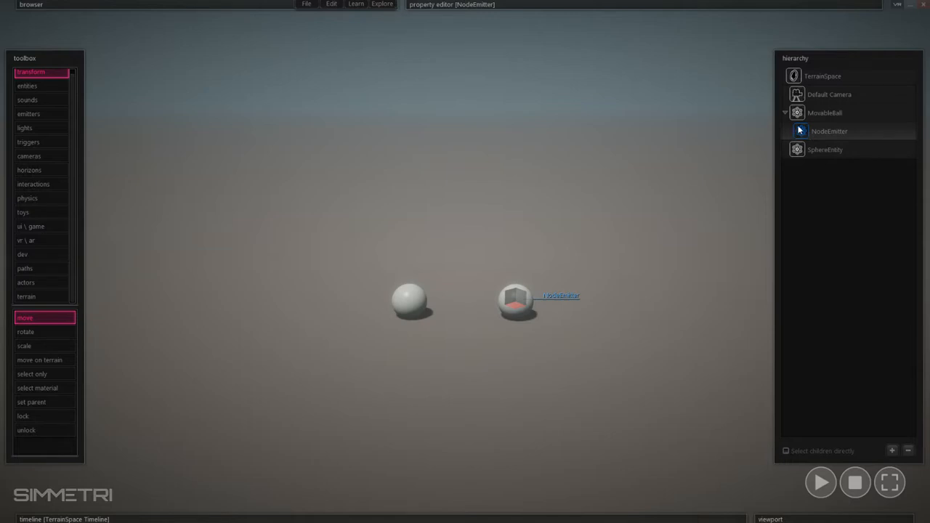
mouse_move(509, 6)
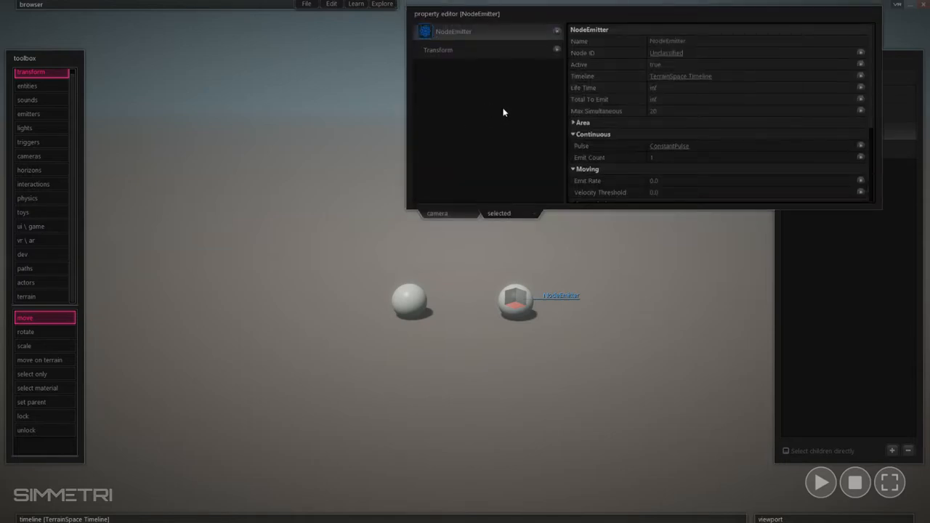
mouse_move(645, 156)
mouse_move(593, 143)
left_click(662, 148)
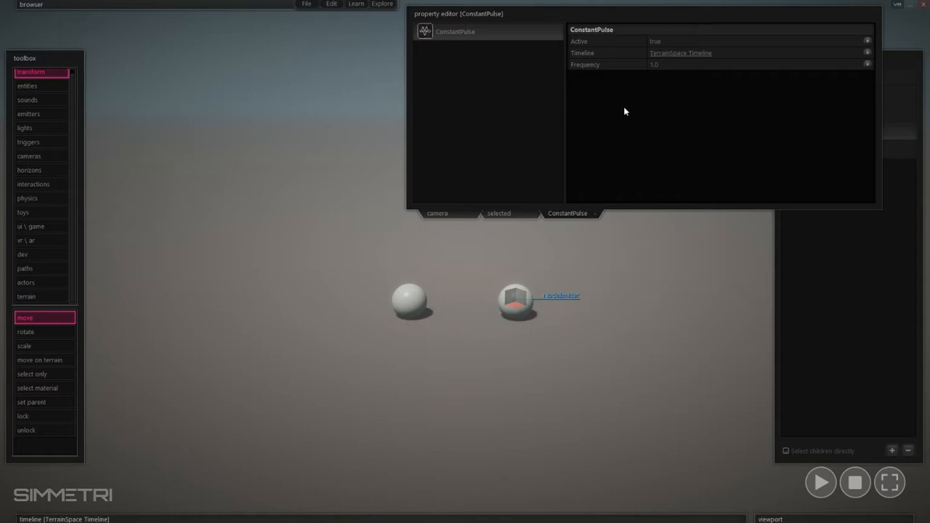
left_click(665, 64)
type("10")
left_click(601, 13)
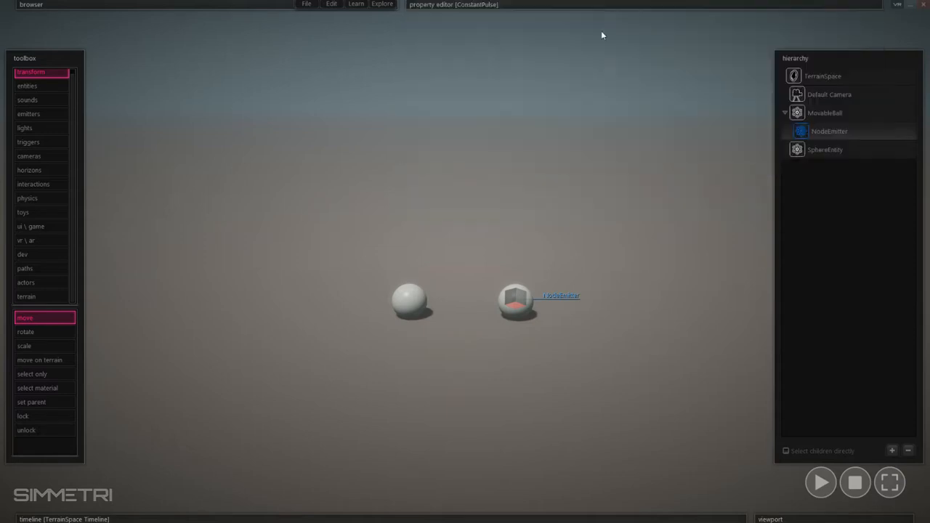
left_click(661, 185)
- Run the simulation and roll the MovableBall back and forth at varying speeds to examine the spacing of the emitted spheres
key("space")
key("Right")
key("Up")
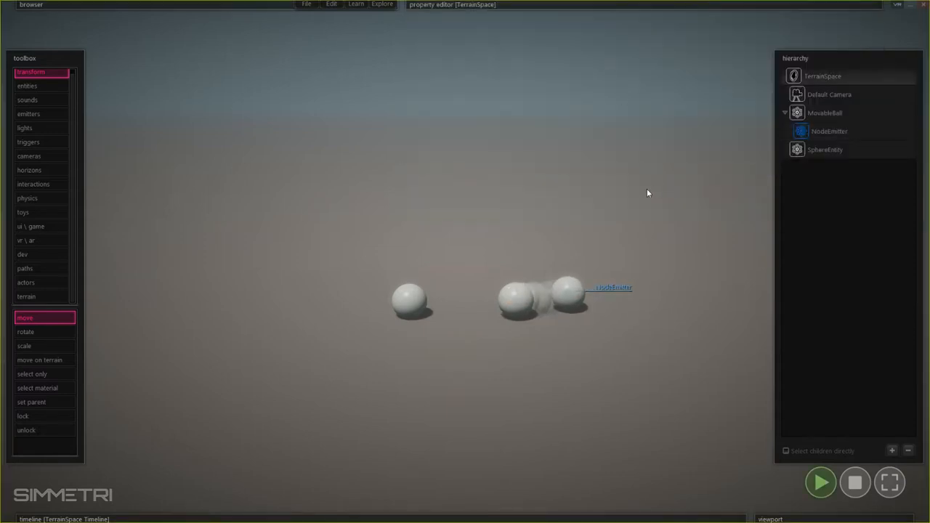
key("Left")
key("Down")
key("Right")
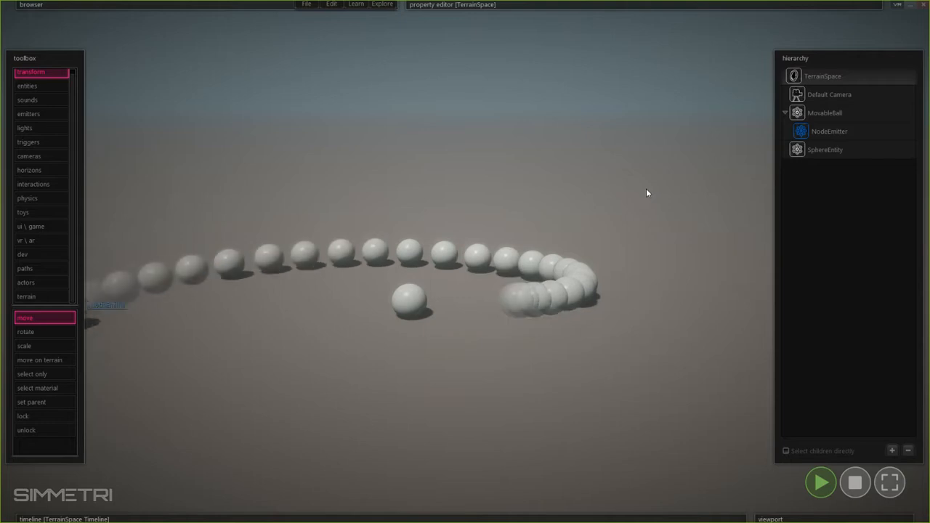
key("Up")
key("Up")
key("Left")
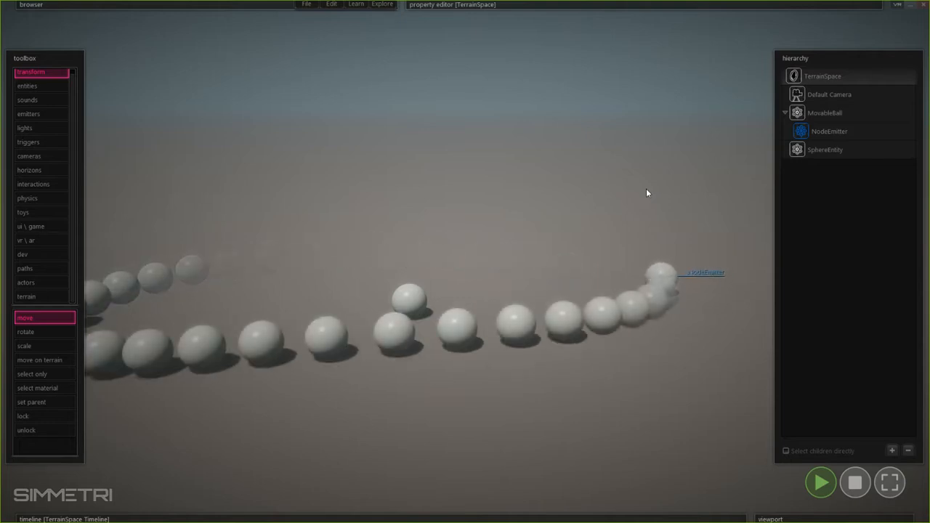
key("Up")
key("Right")
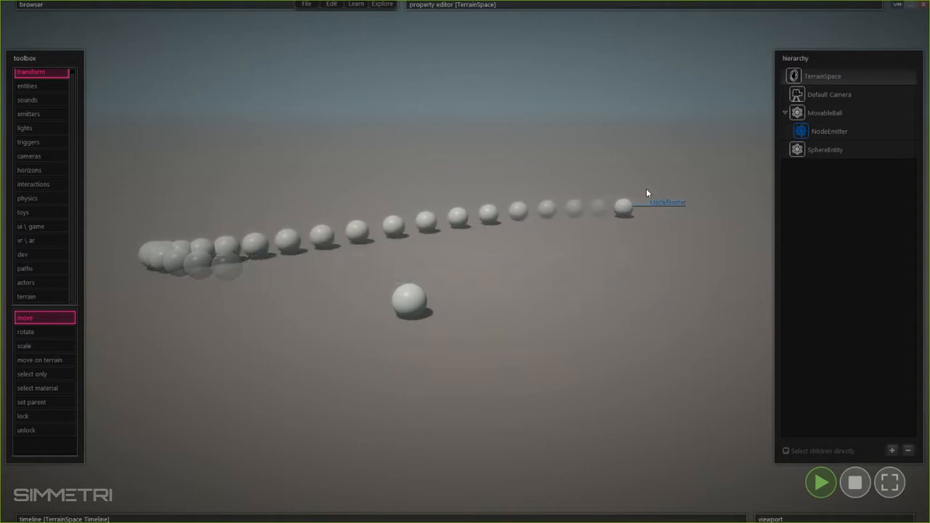
key("Down")
key("Left")
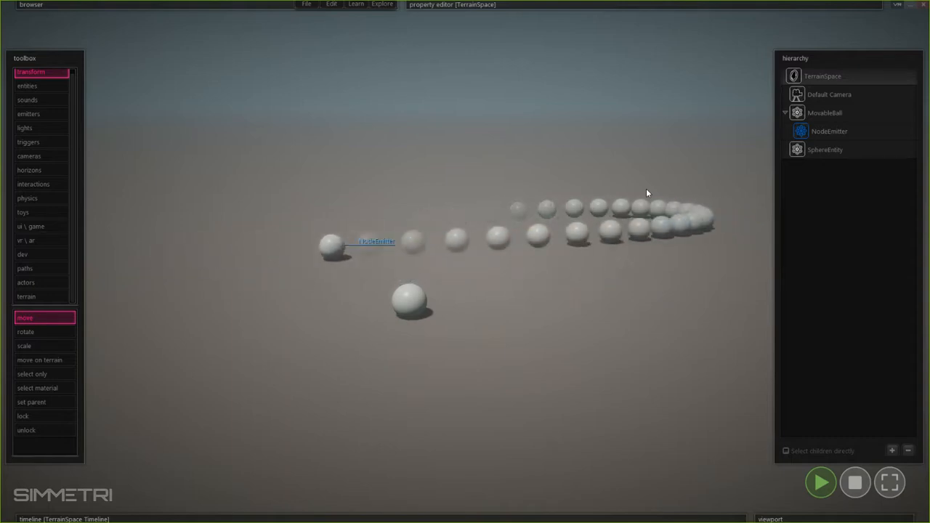
key("Down")
key("Right")
key("Up")
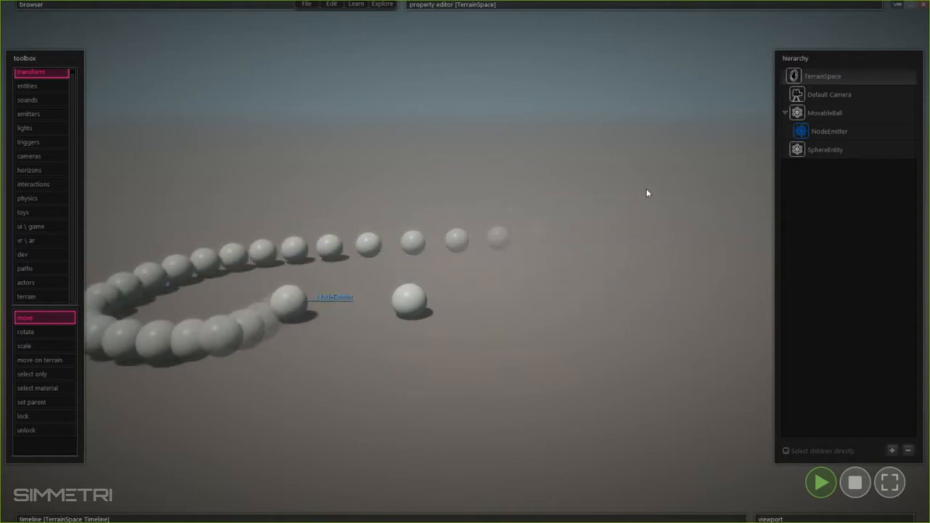
key("Down")
key("Right")
key("Up")
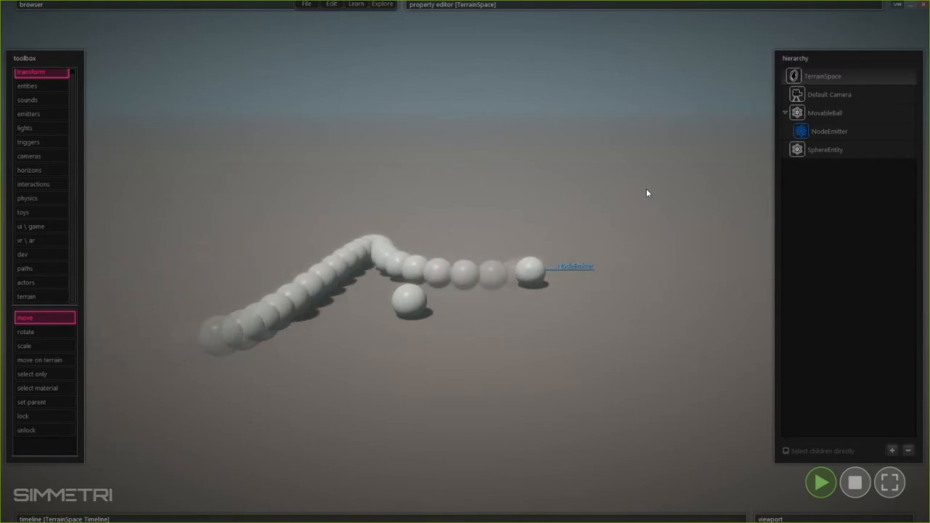
key("Left")
key("Up")
key("Right")
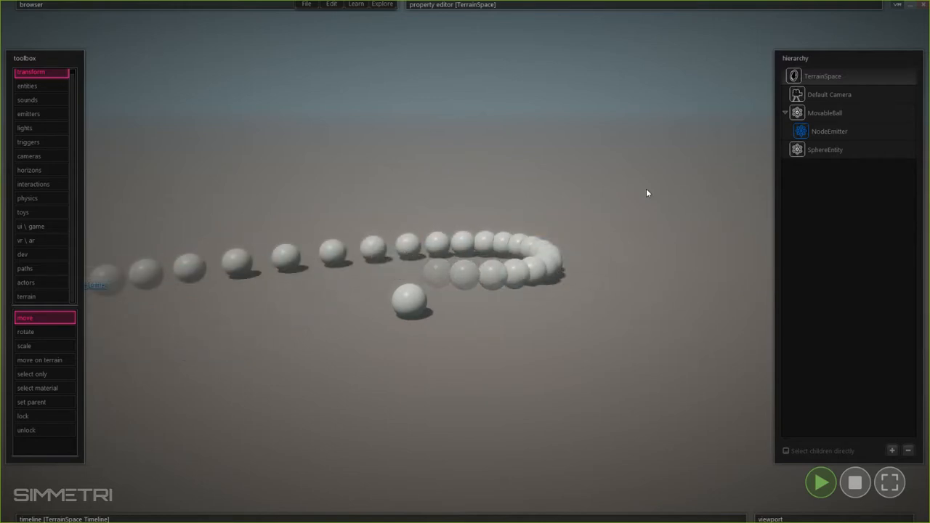
key("Left")
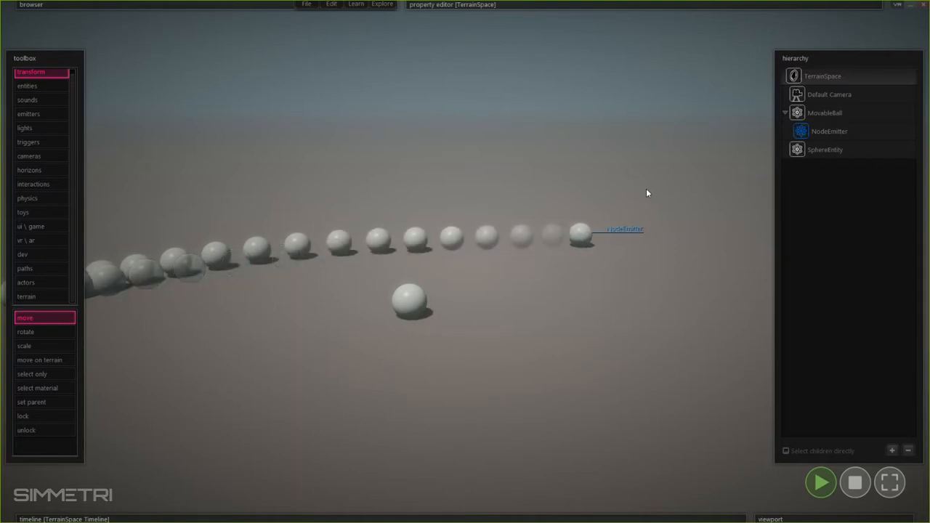
key("Down")
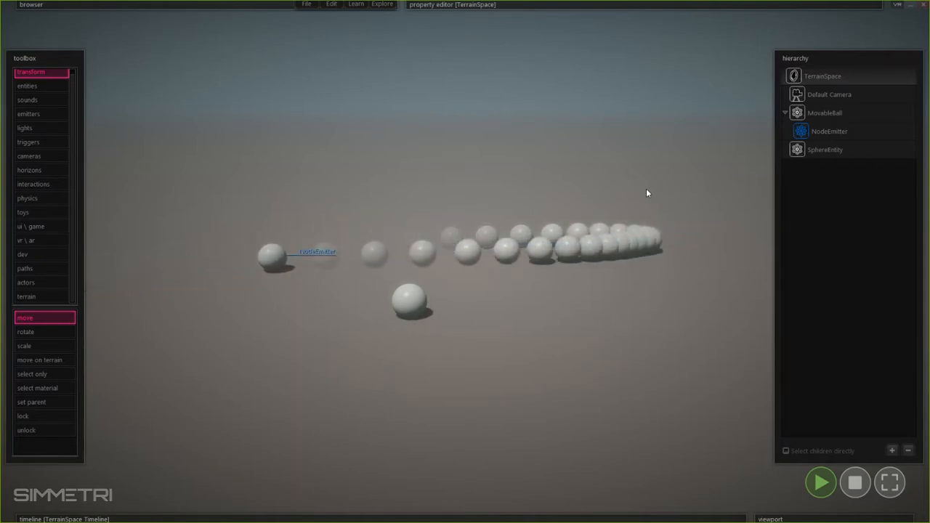
key("Right")
key("Up")
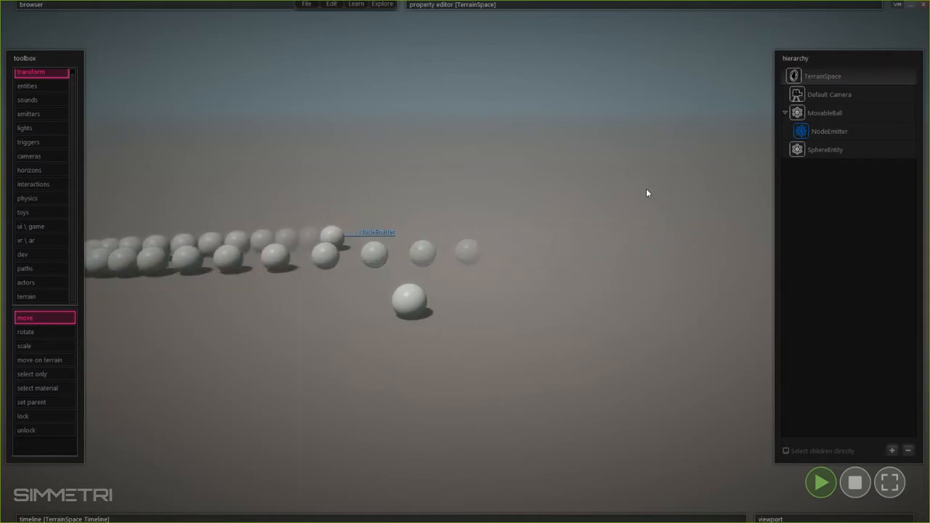
key("Left")
key("Down")
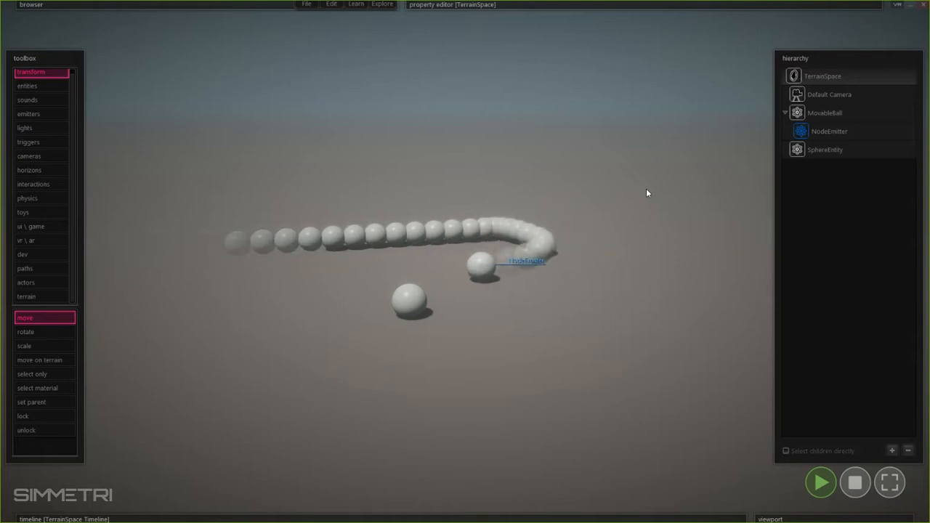
key("Right")
key("Up")
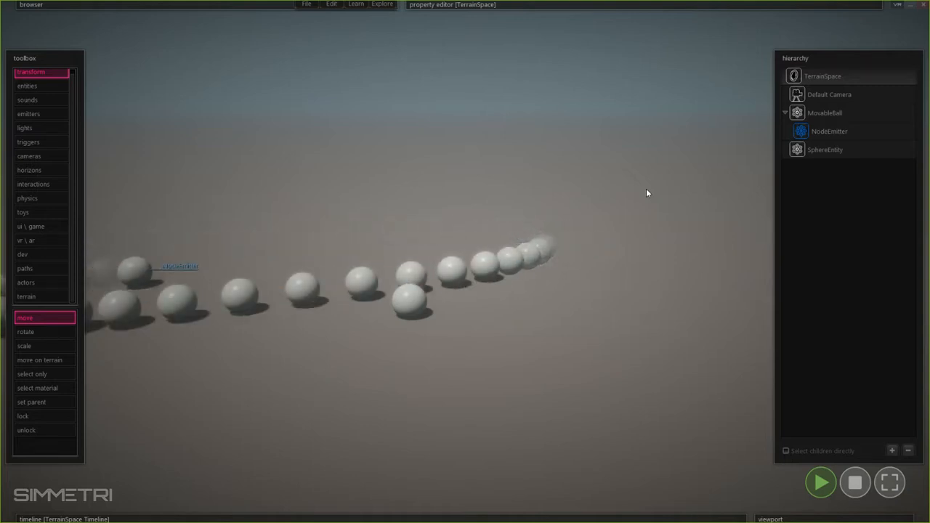
key("Left")
key("Down")
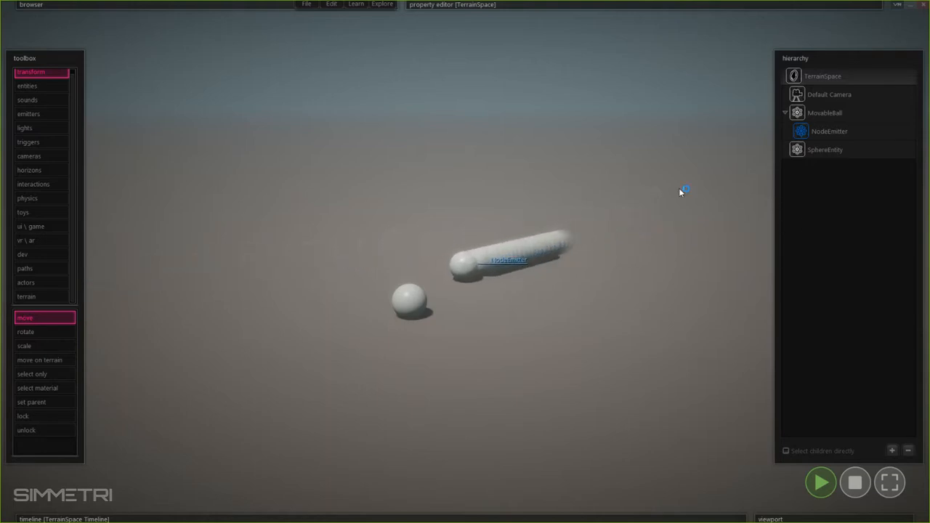
key("Left")
key("Up")
key("Right")
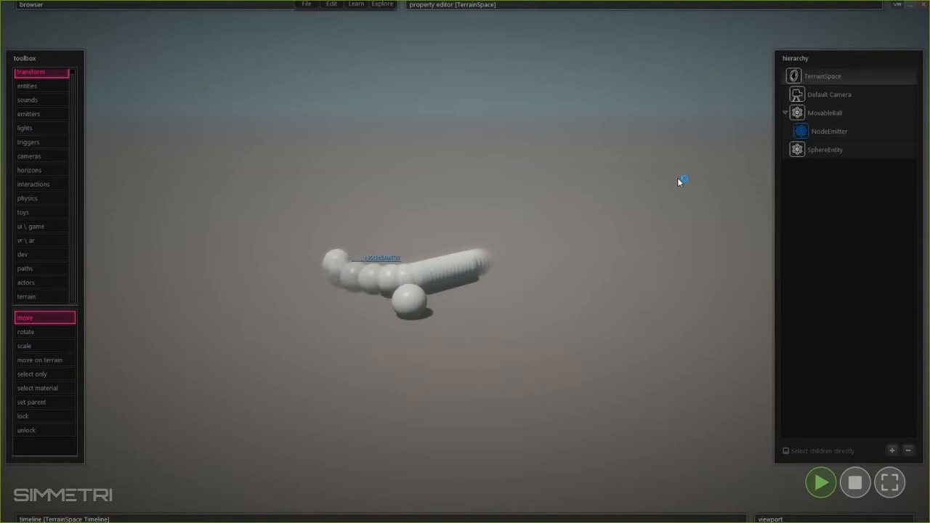
key("Down")
key("Left")
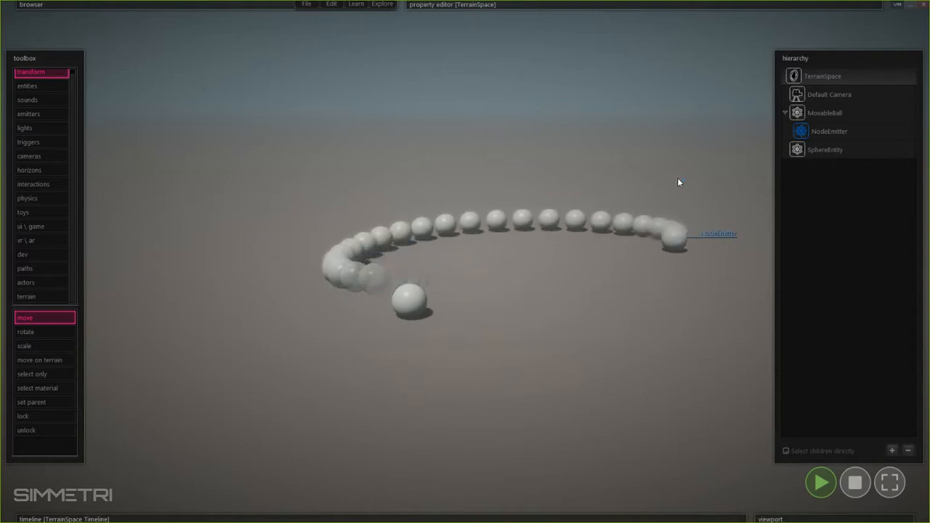
key("Right")
key("Down")
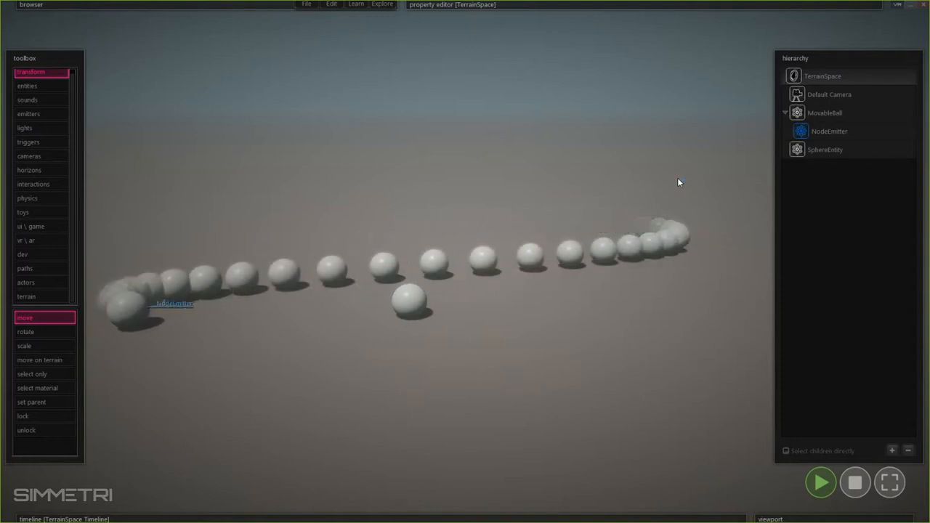
key("Up")
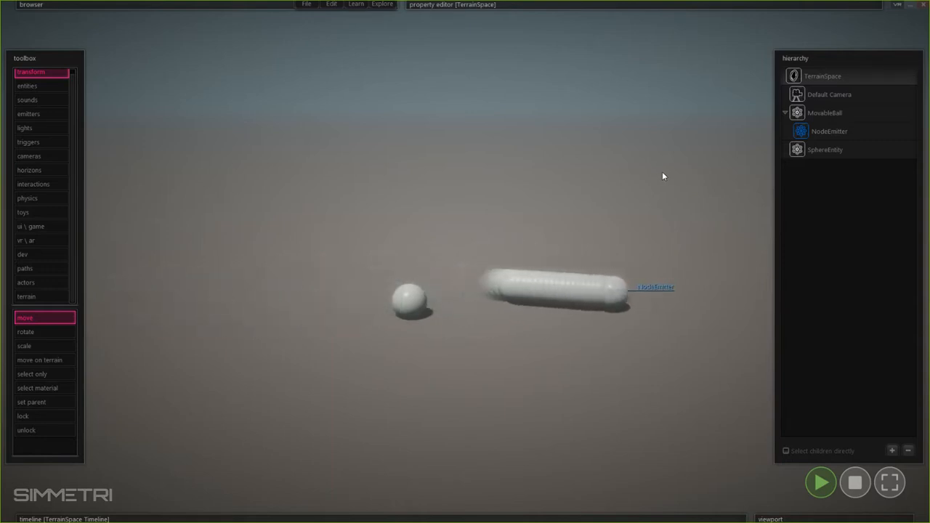
key("Left")
key("Up")
key("Up")
key("Right")
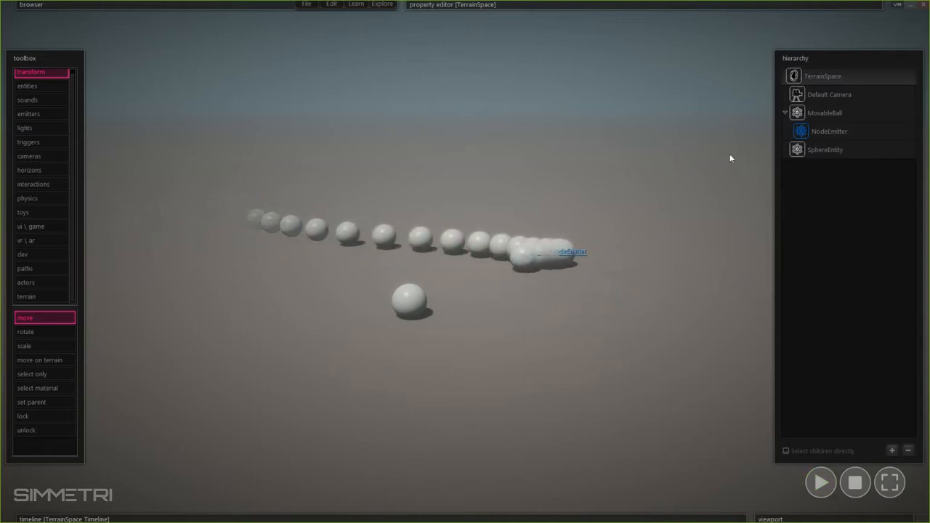
- Set Active to false on the NodeEmitter's ConstantPulse, return to the emitter's properties, and deselect it
left_click(830, 133)
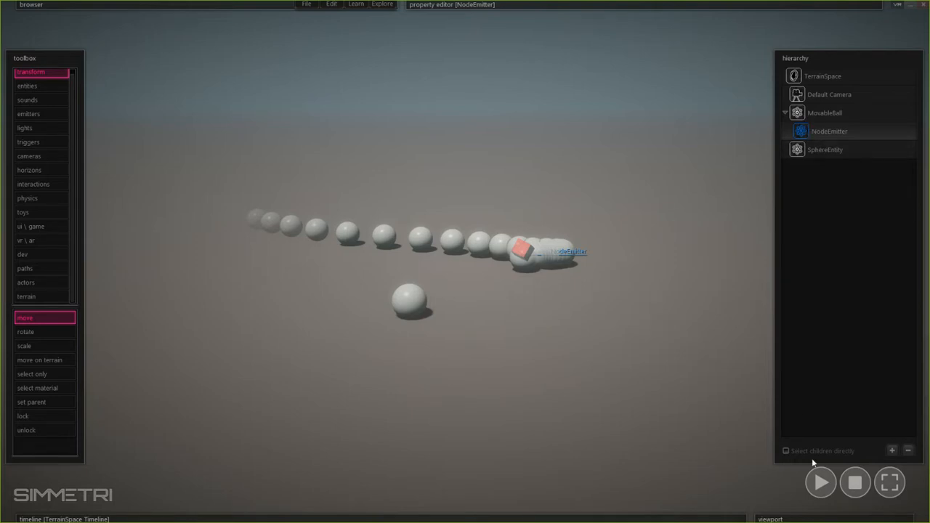
mouse_move(805, 518)
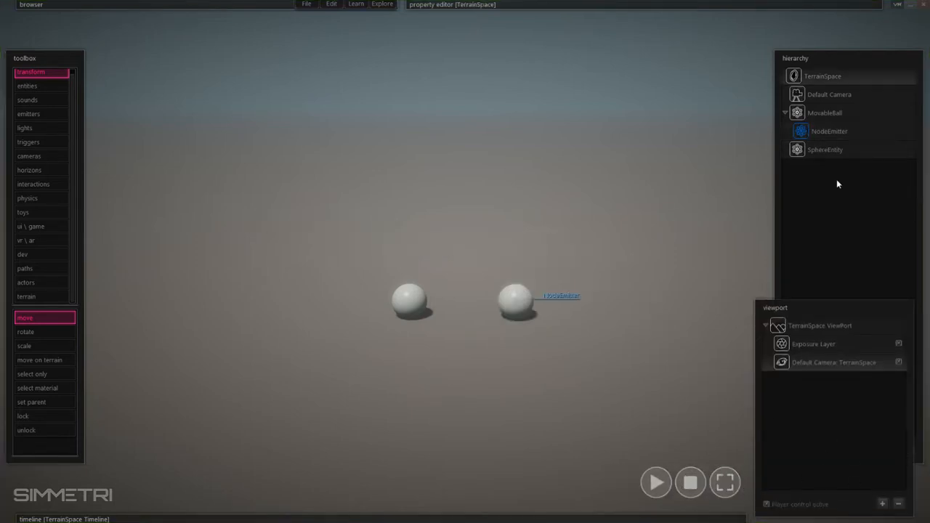
mouse_move(581, 4)
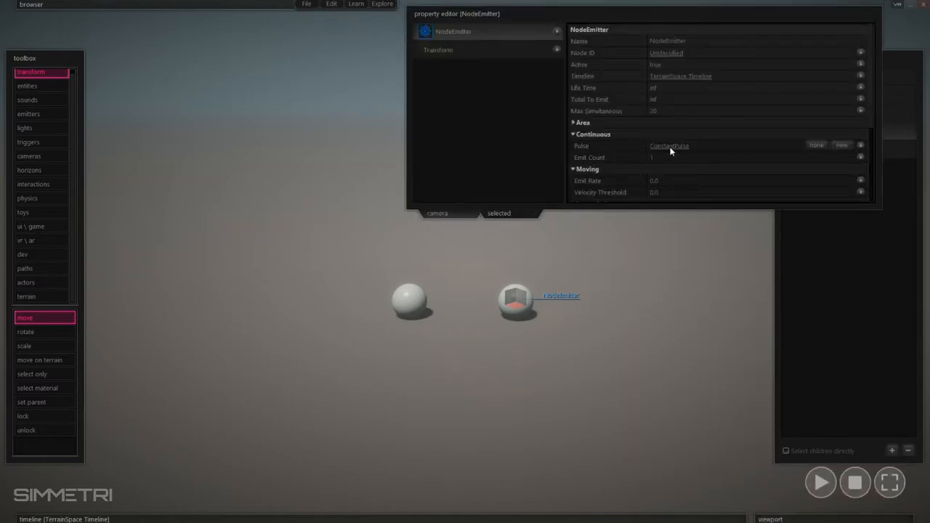
scroll(587, 164, "down", 2)
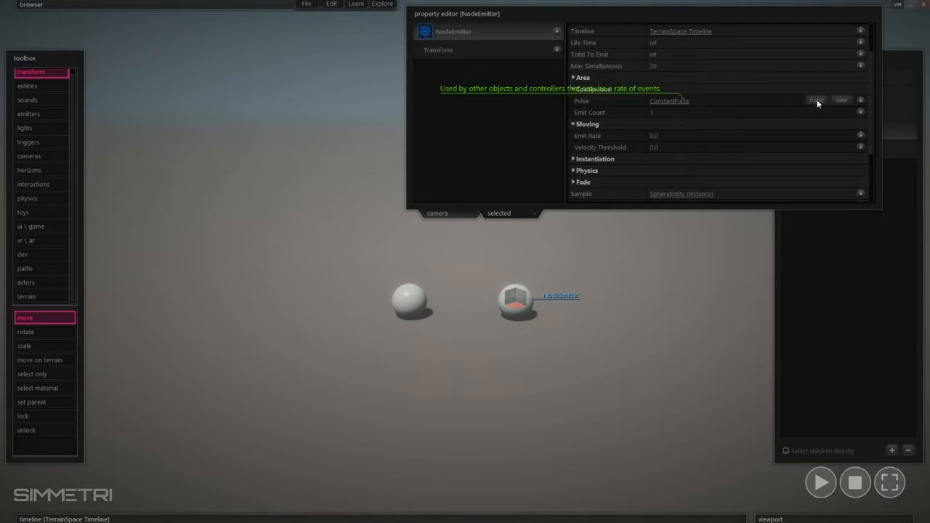
left_click(669, 101)
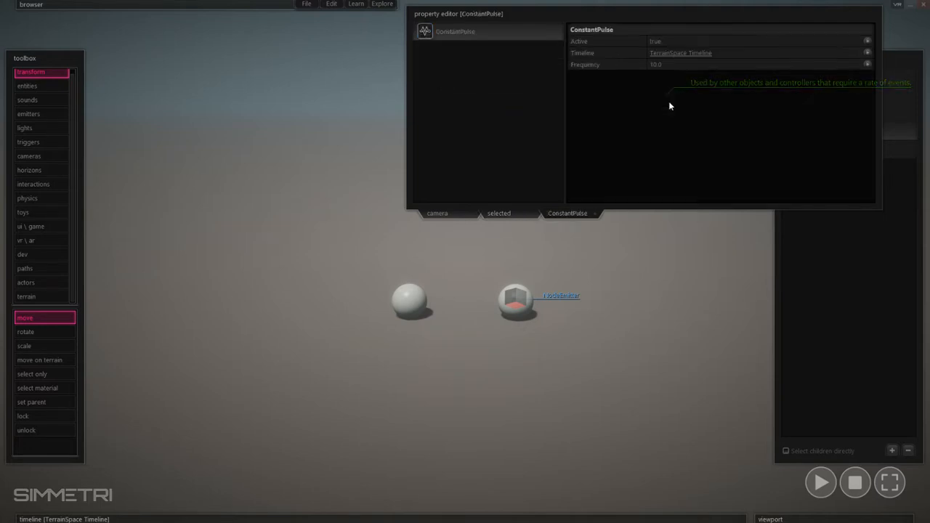
left_click(659, 42)
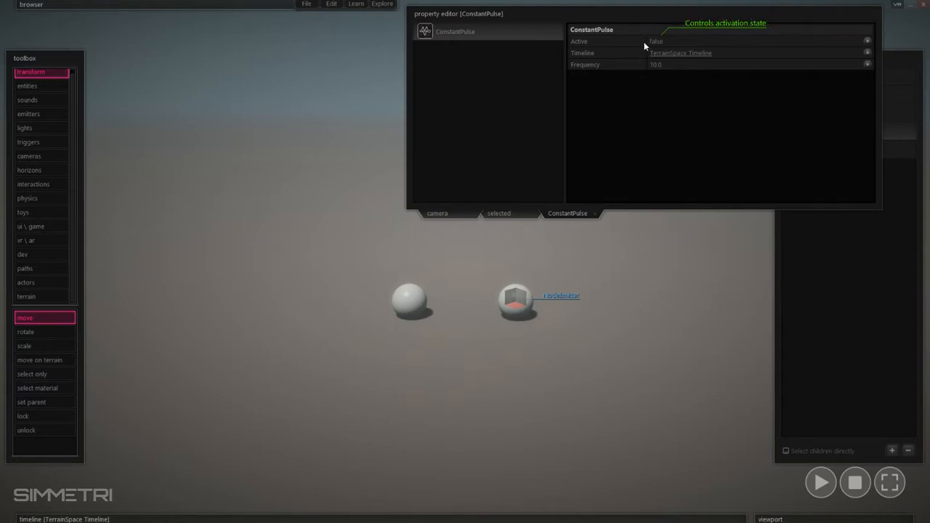
left_click(661, 42)
left_click(519, 214)
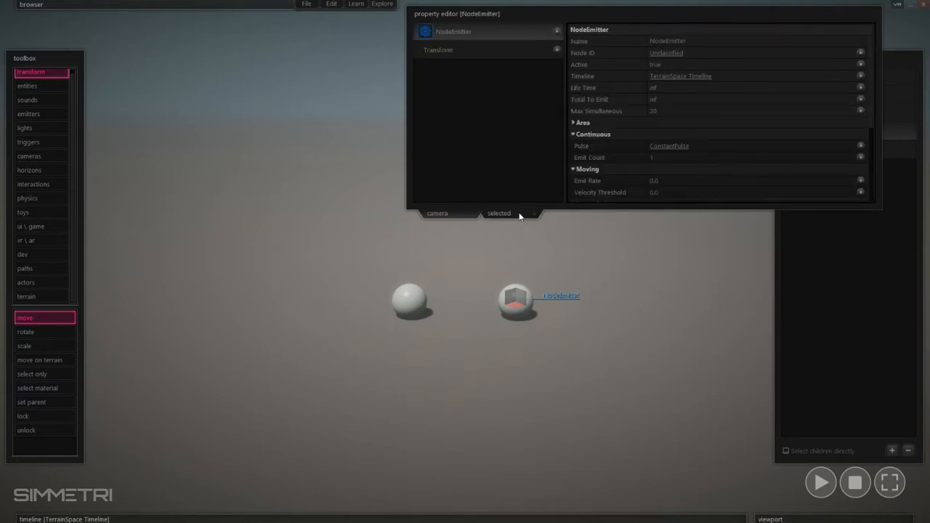
left_click(630, 295)
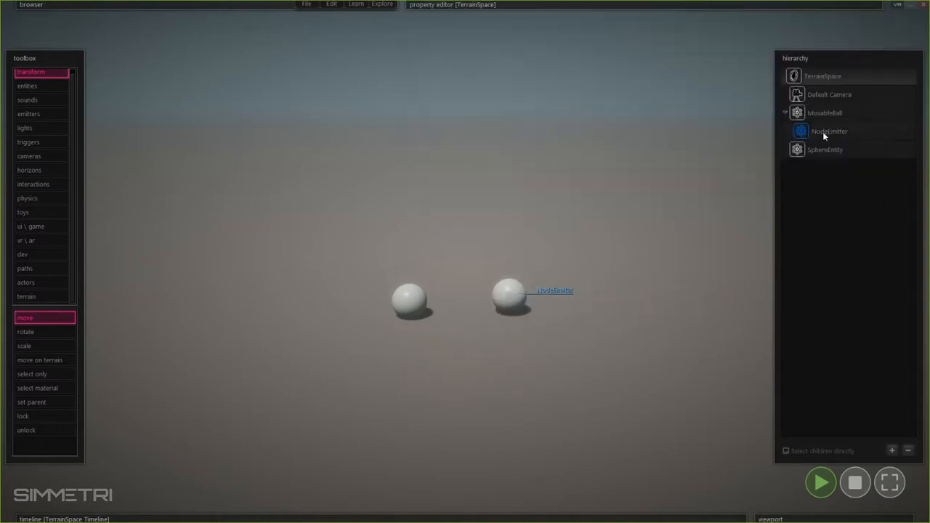
- Select the NodeEmitter during the run and set its Emit Rate under Moving to 10
left_click(822, 132)
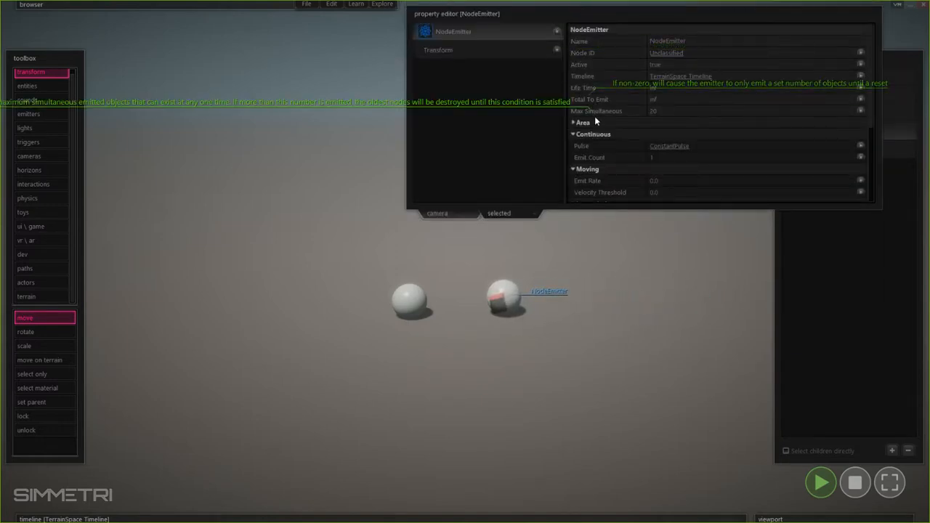
left_click(456, 14)
mouse_move(455, 9)
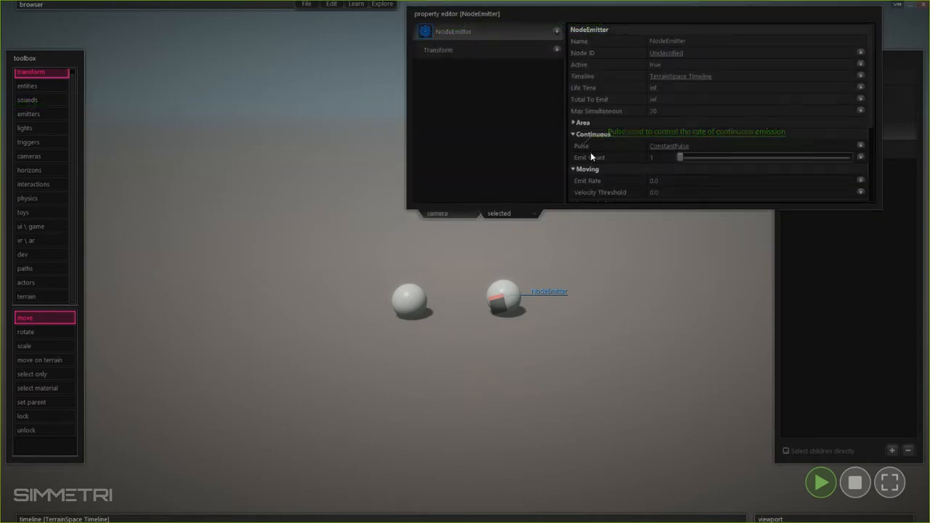
scroll(586, 152, "down", 2)
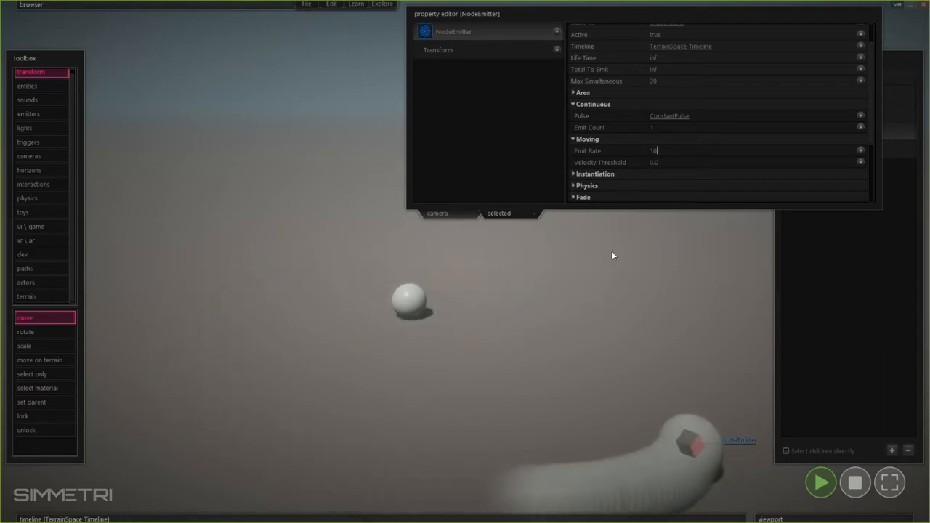
left_click(653, 81)
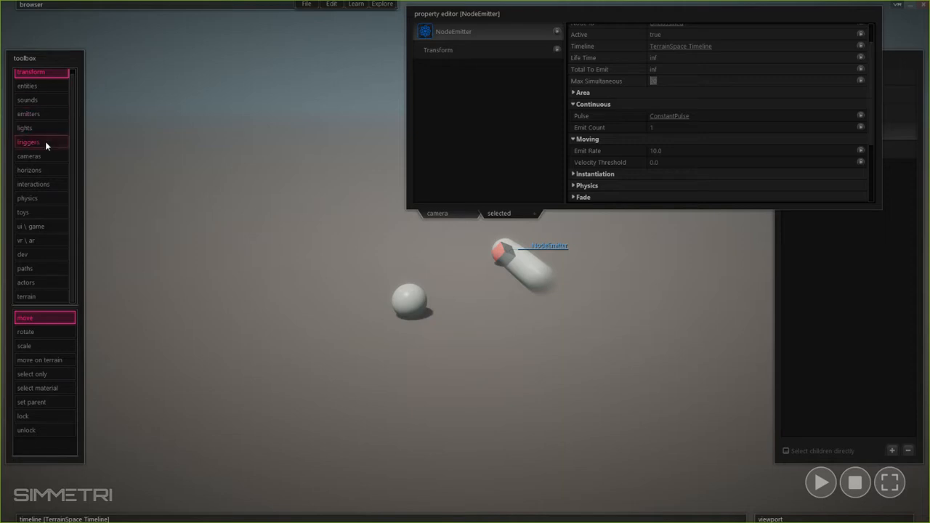
left_click(409, 302)
left_click(473, 250)
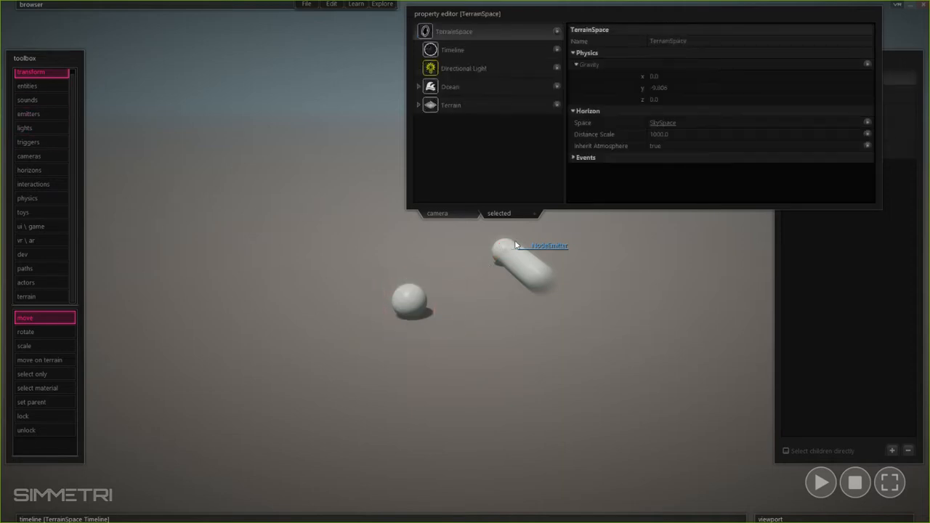
- Set the NodeEmitter's Max Simultaneous to 100, deselect the emitter, and resume the simulation to check the trail
left_click(785, 123)
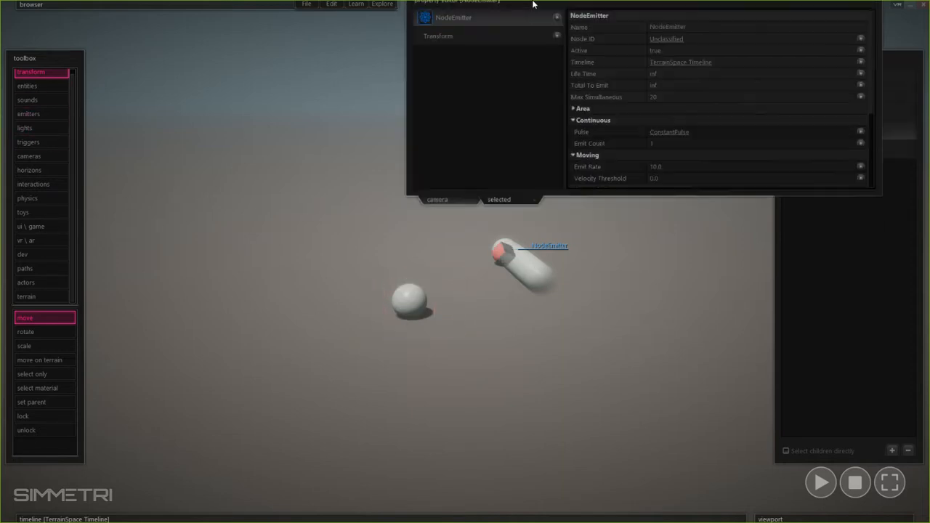
left_click(659, 109)
type("100")
left_click(681, 5)
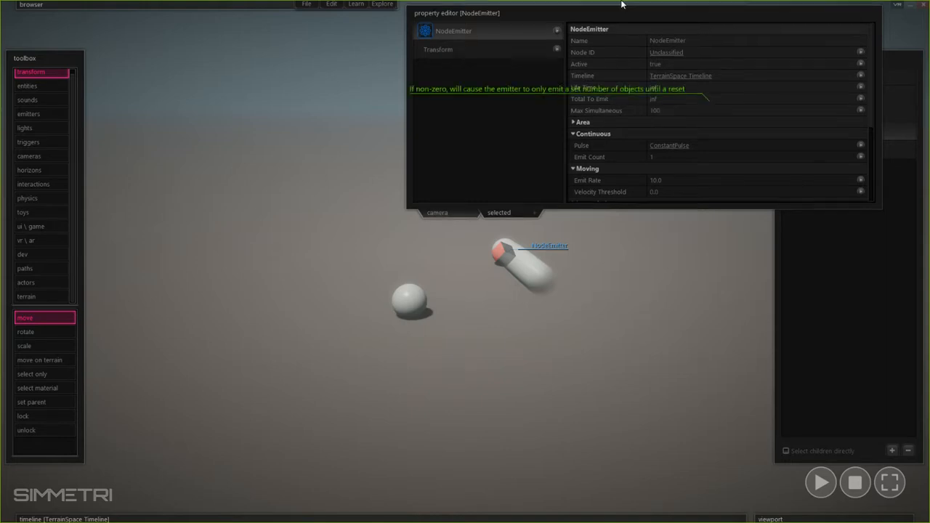
left_click(670, 291)
key("space")
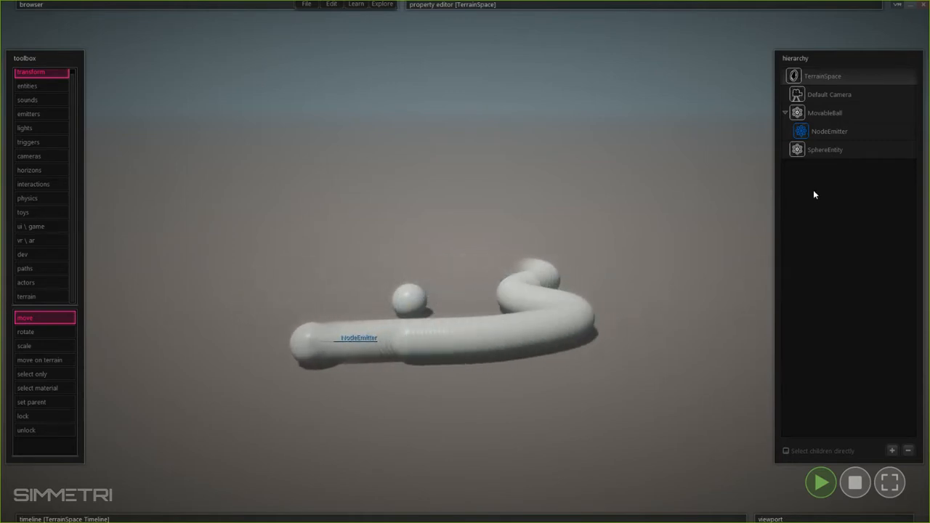
- Select the NodeEmitter and set its Fade In Time to 0.0
left_click(806, 131)
scroll(597, 170, "down", 5)
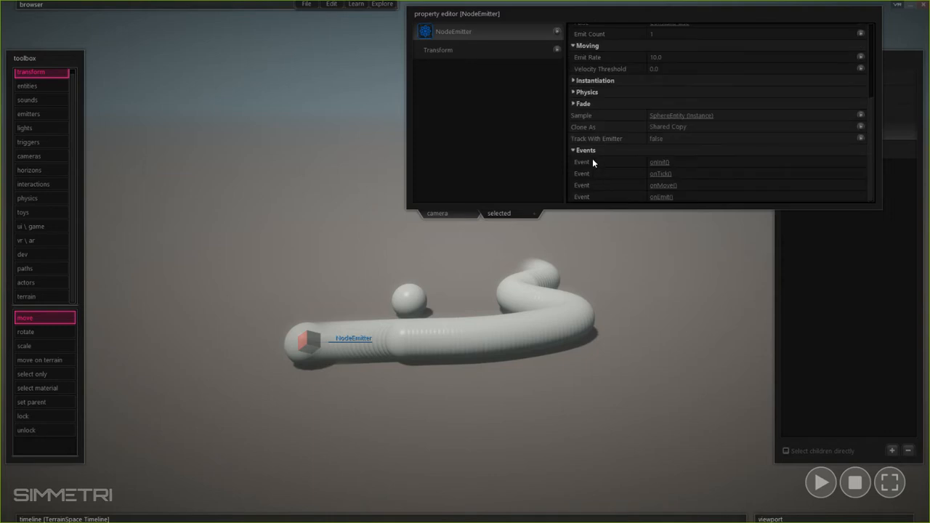
left_click(587, 103)
mouse_move(671, 114)
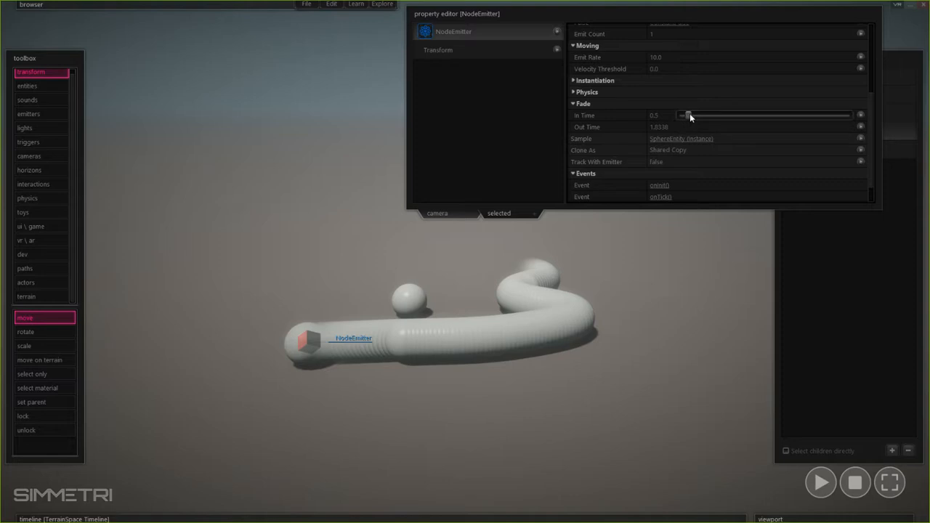
left_click_drag(690, 114, 674, 115)
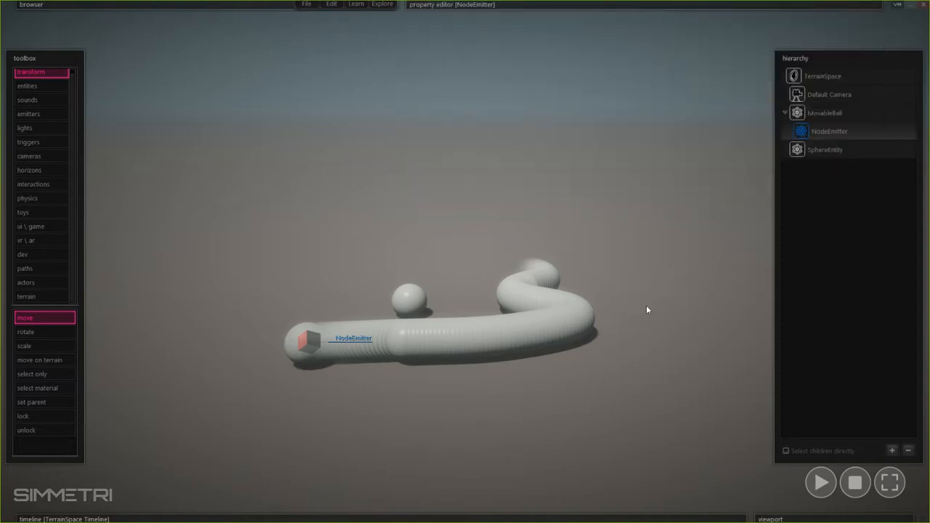
- Set the NodeEmitter's Emit Rate under Moving to 5, deselect the emitter, and stop the simulation
mouse_move(644, 29)
mouse_move(674, 117)
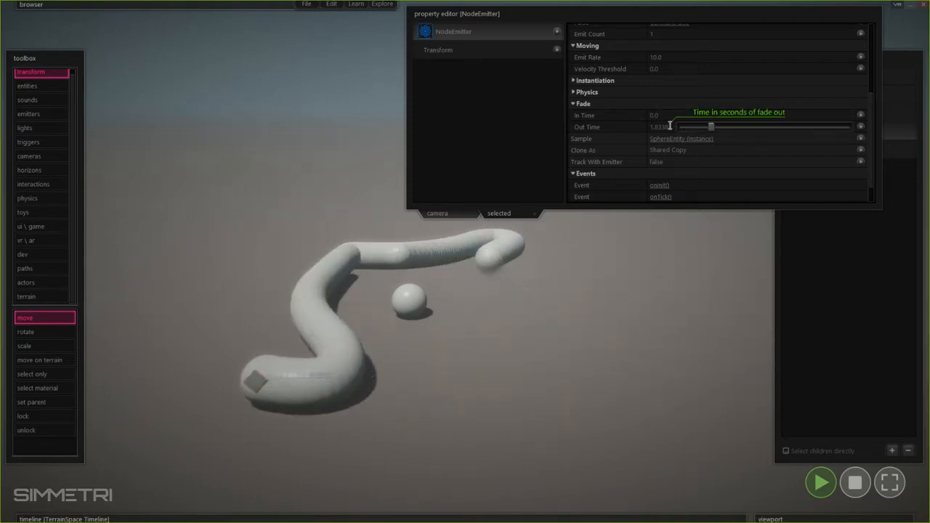
left_click(656, 57)
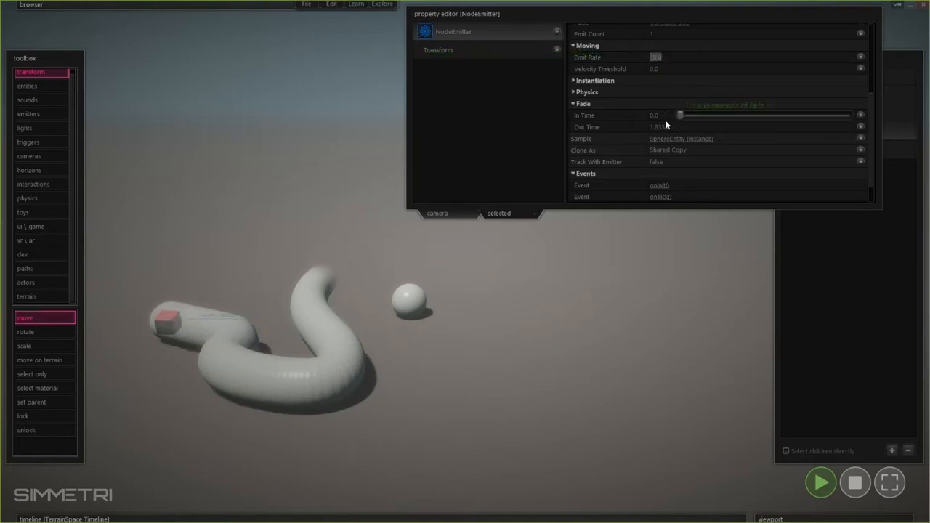
type("5")
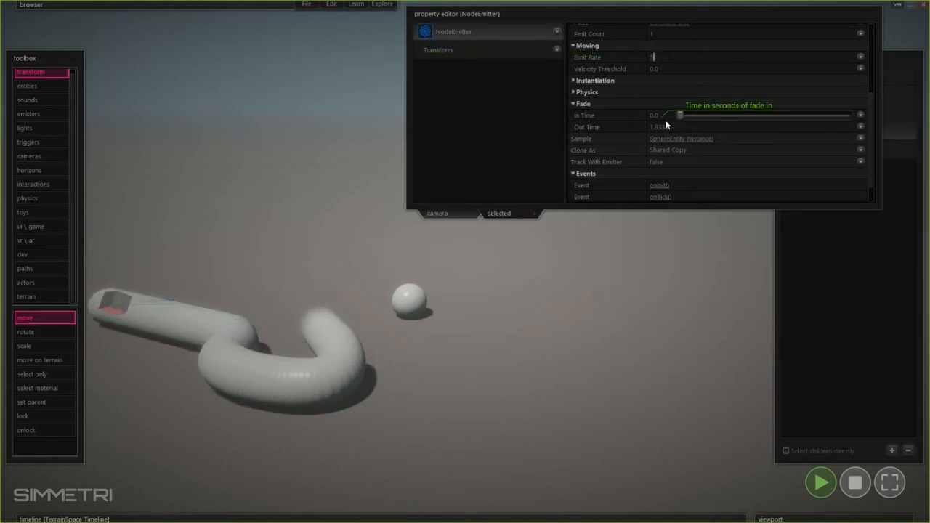
left_click(560, 303)
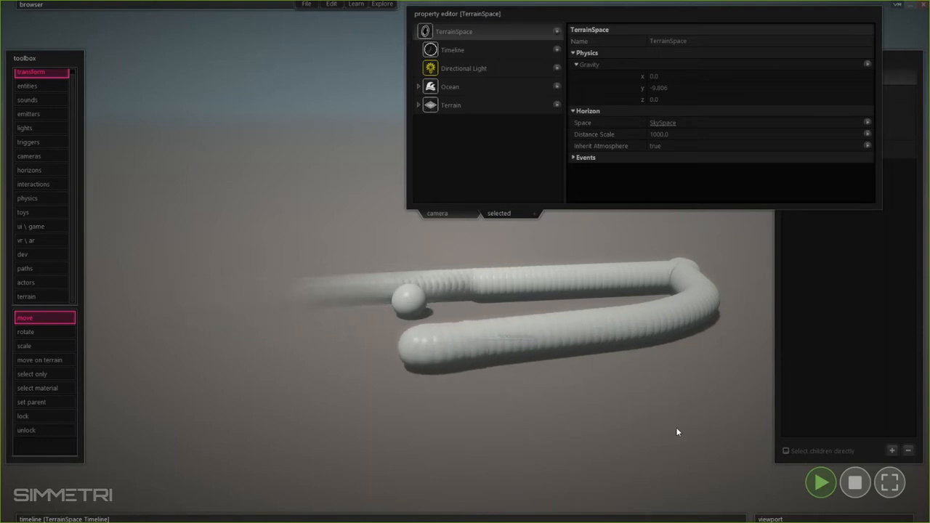
left_click(856, 483)
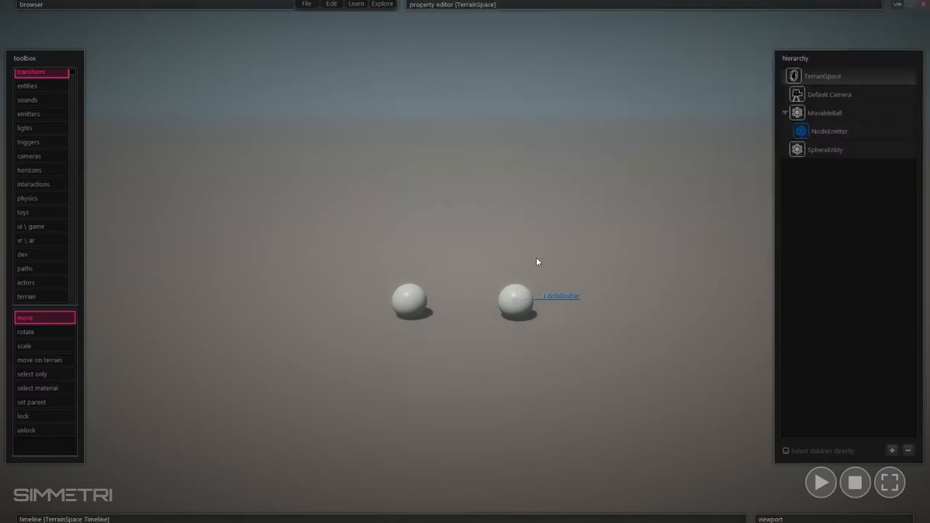
left_click_drag(458, 253, 344, 353)
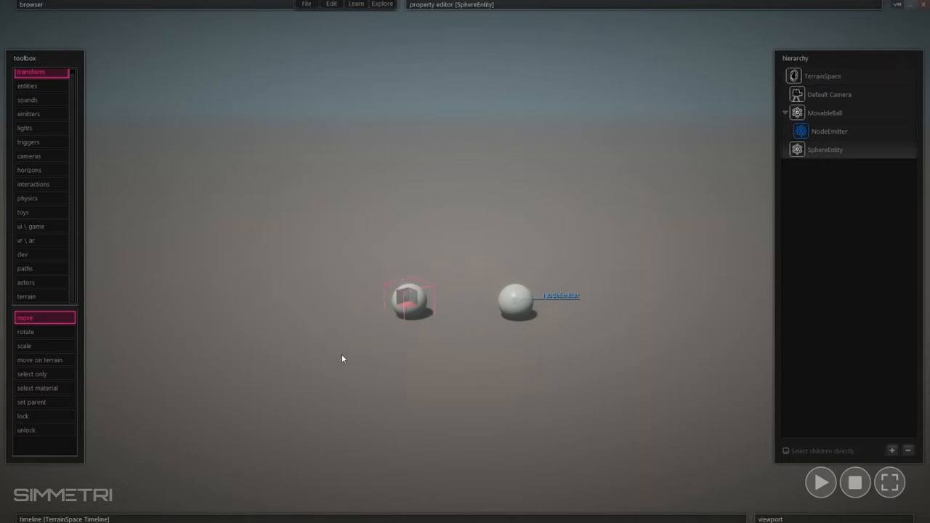
left_click_drag(436, 249, 362, 336)
left_click_drag(361, 359, 361, 358)
- Open the script for the NodeEmitter's onEmit event and narrow the code editor beside the emitter's properties
left_click(812, 133)
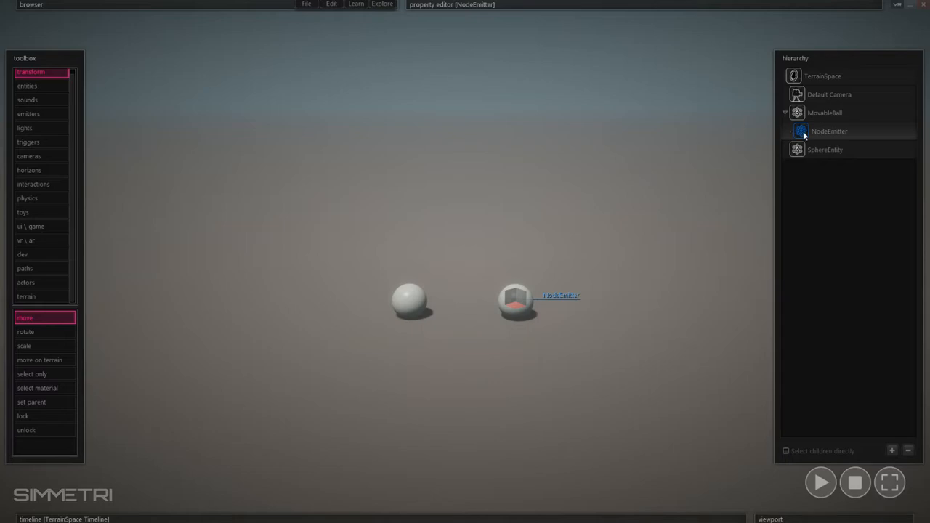
mouse_move(514, 5)
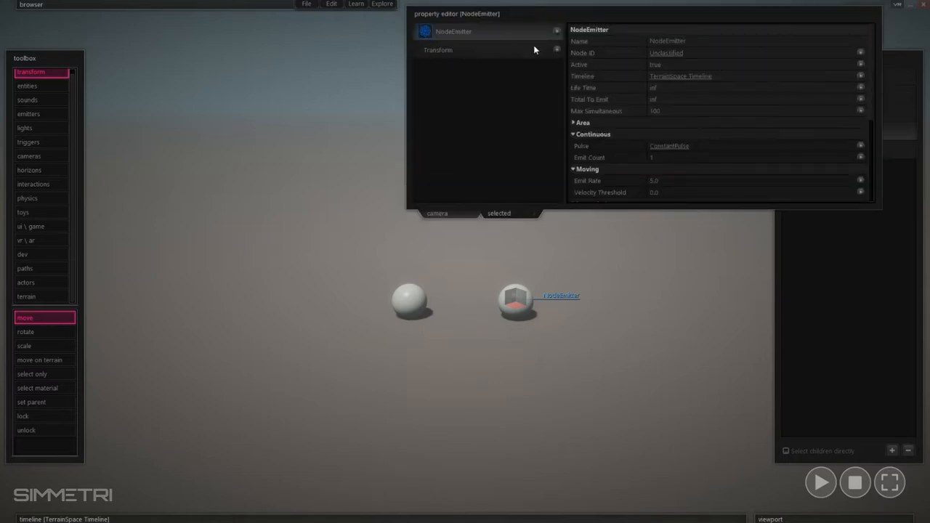
scroll(574, 80, "down", 5)
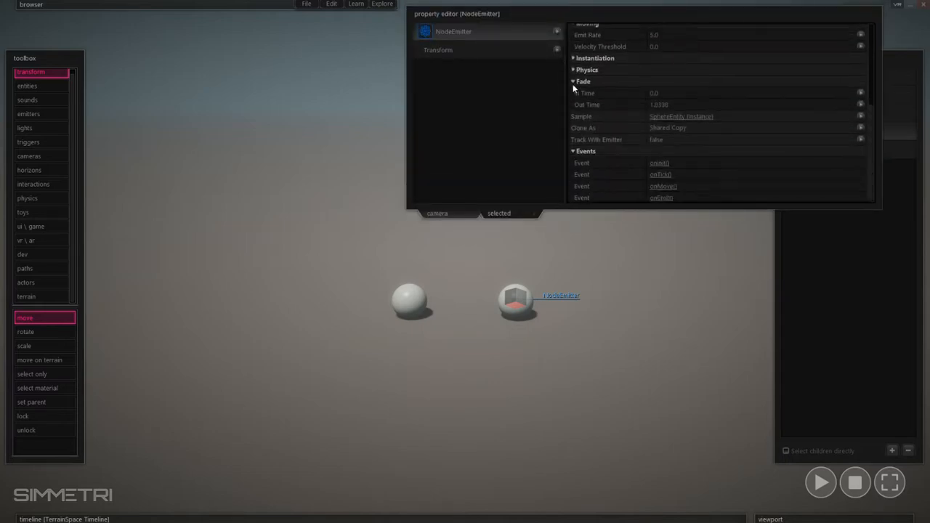
left_click(662, 197)
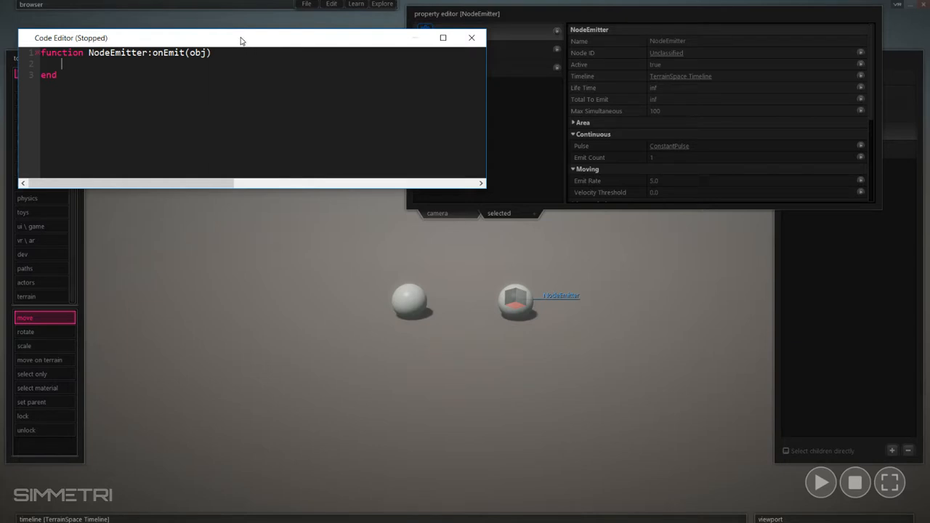
left_click_drag(241, 41, 242, 30)
left_click_drag(486, 76, 404, 72)
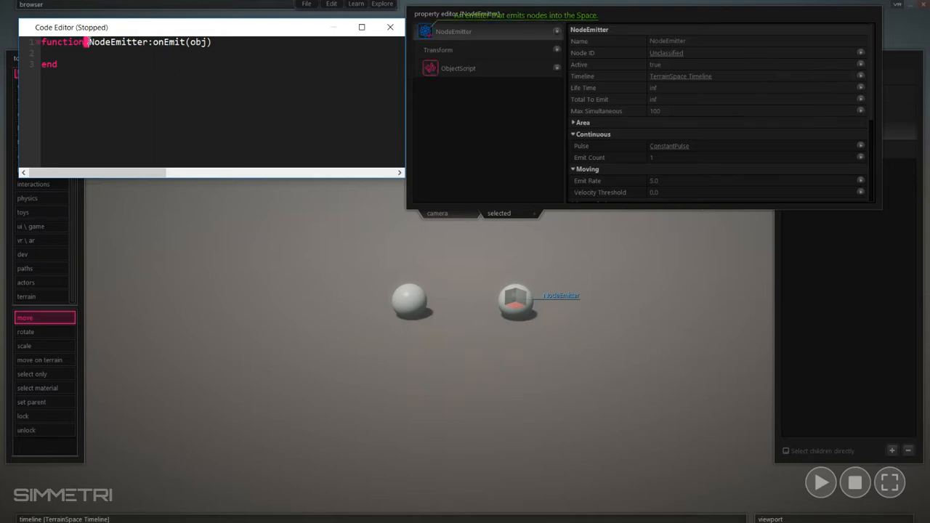
left_click_drag(87, 42, 188, 42)
left_click(209, 42)
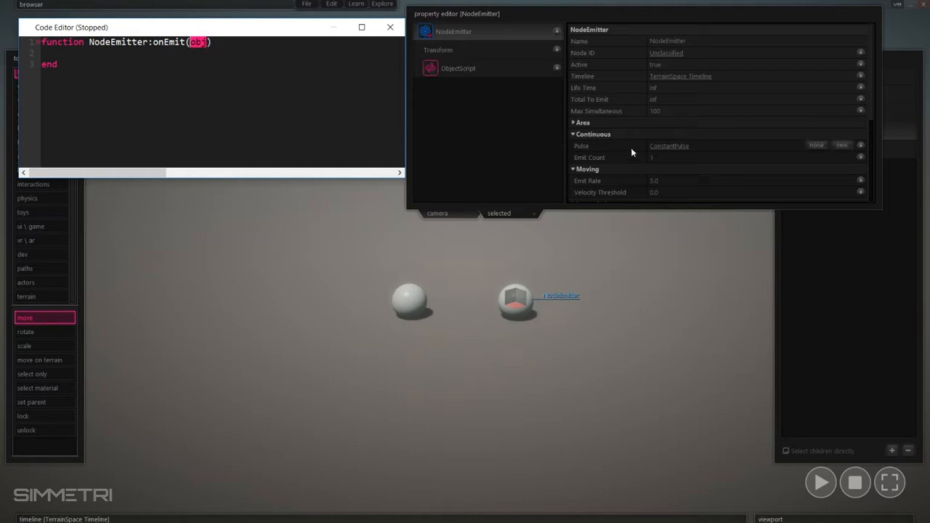
- Reselect the NodeEmitter, pin its properties in their own tab, and bring its Sample setting into view
scroll(631, 148, "down", 5)
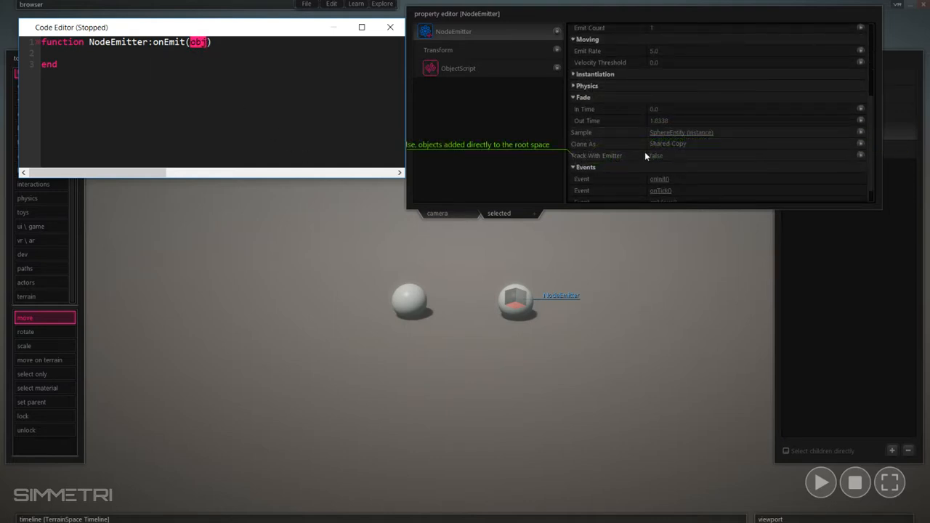
left_click(420, 295)
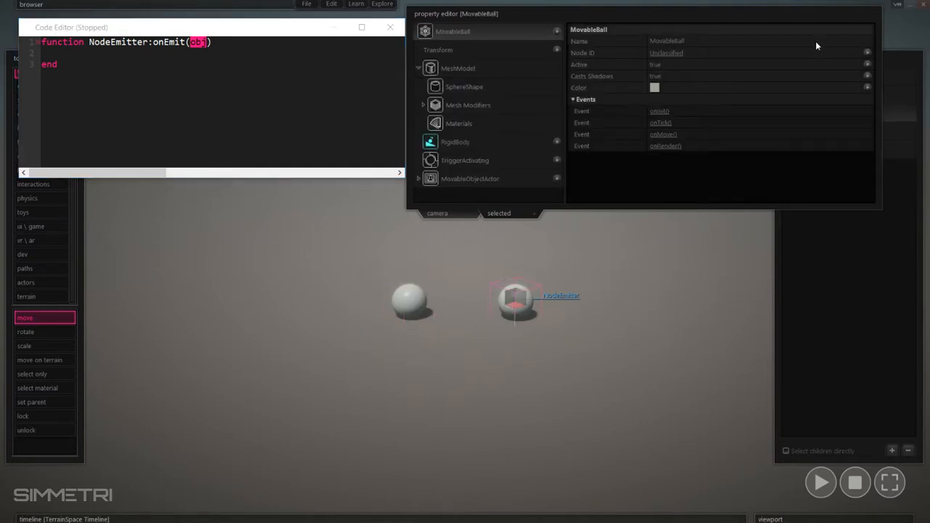
left_click(798, 136)
mouse_move(561, 12)
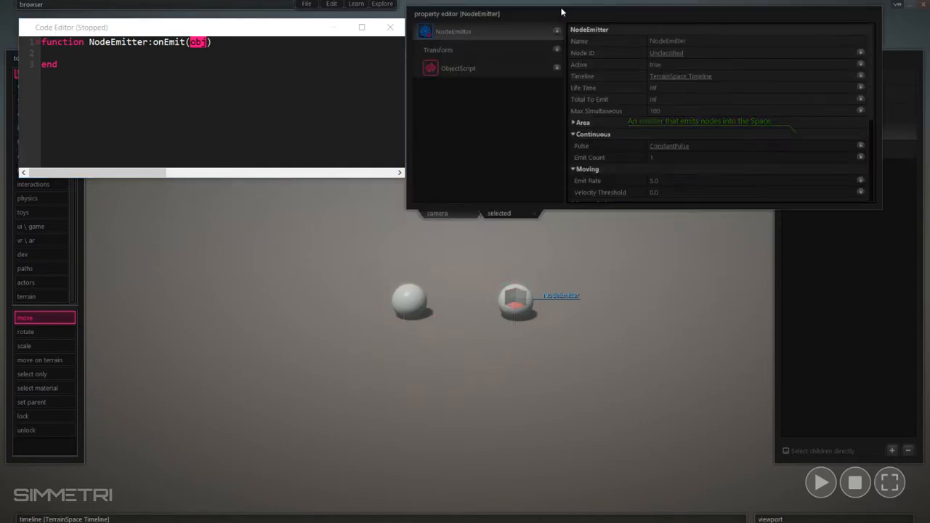
left_click(535, 215)
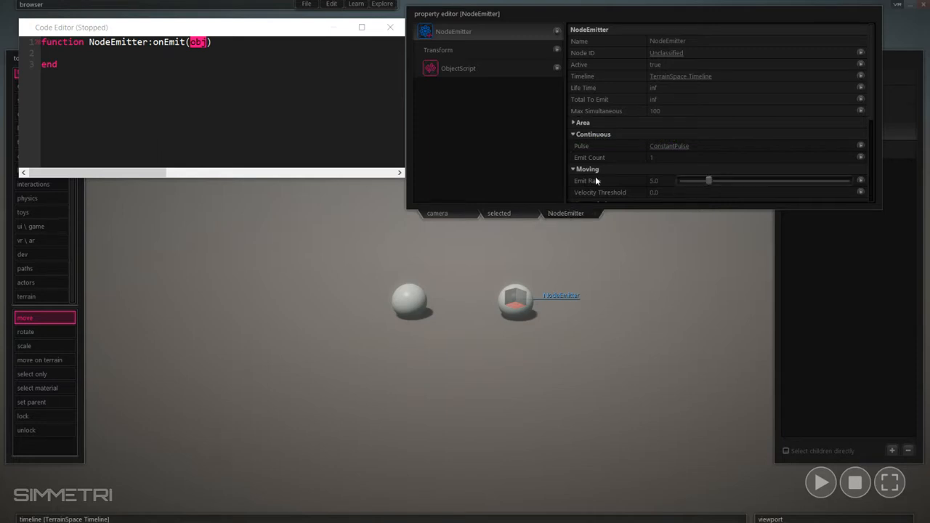
scroll(598, 175, "down", 5)
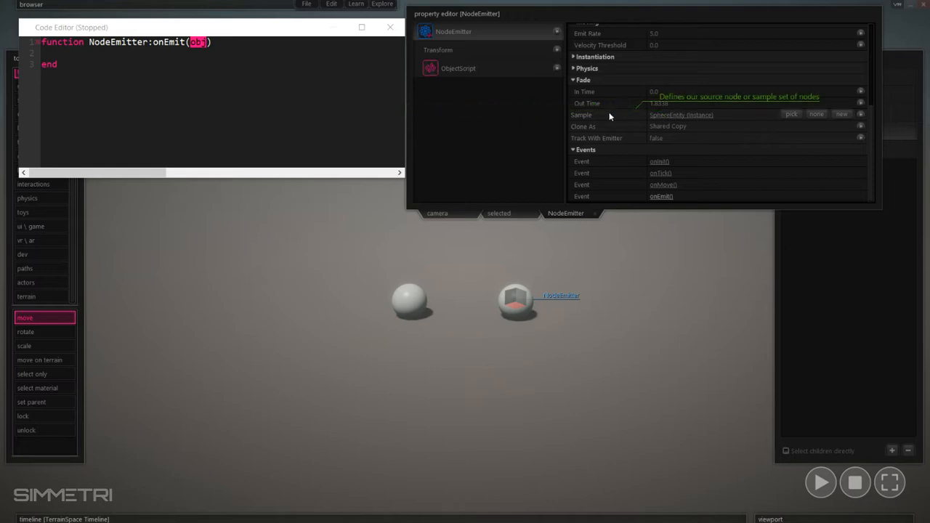
- Start an assignment reading "obj.color =" on a new line inside the onEmit function
left_click(207, 42)
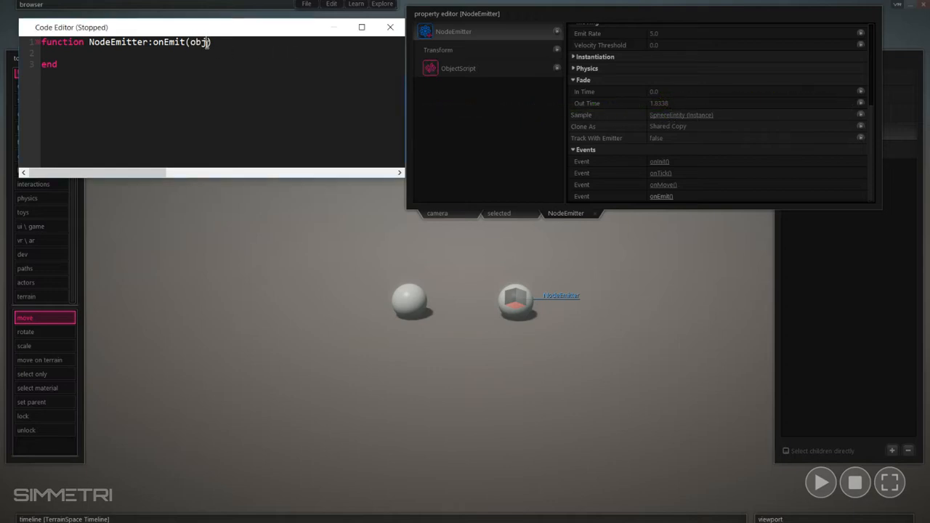
left_click(89, 52)
key("Return")
type("obj.color =")
left_click(497, 4)
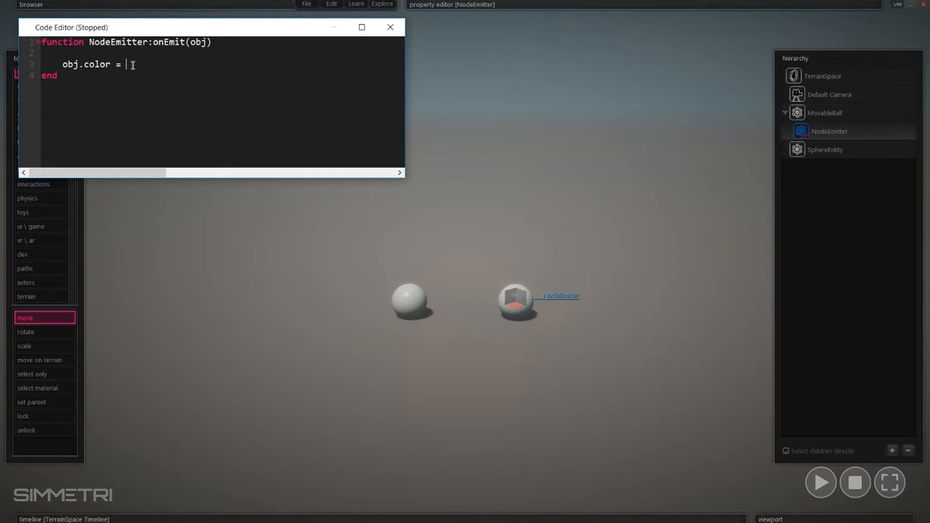
left_click_drag(218, 42, 164, 42)
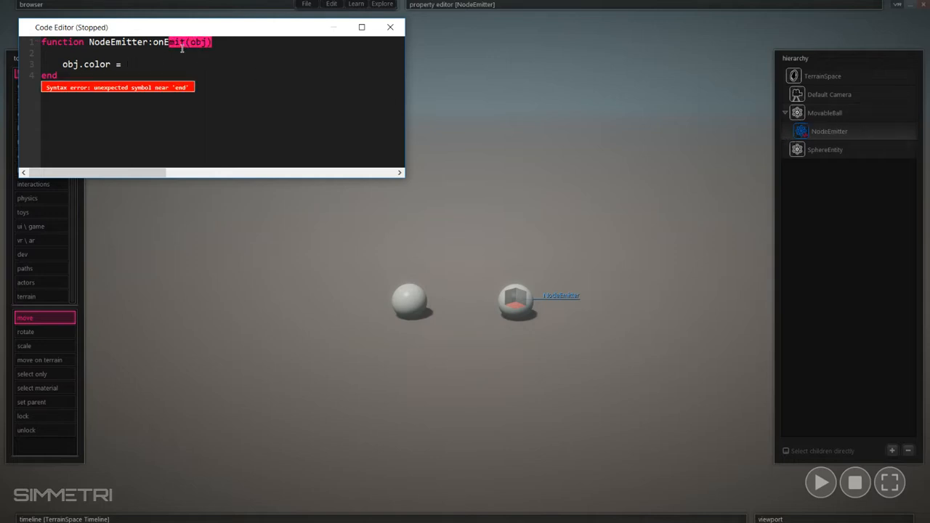
left_click(202, 43)
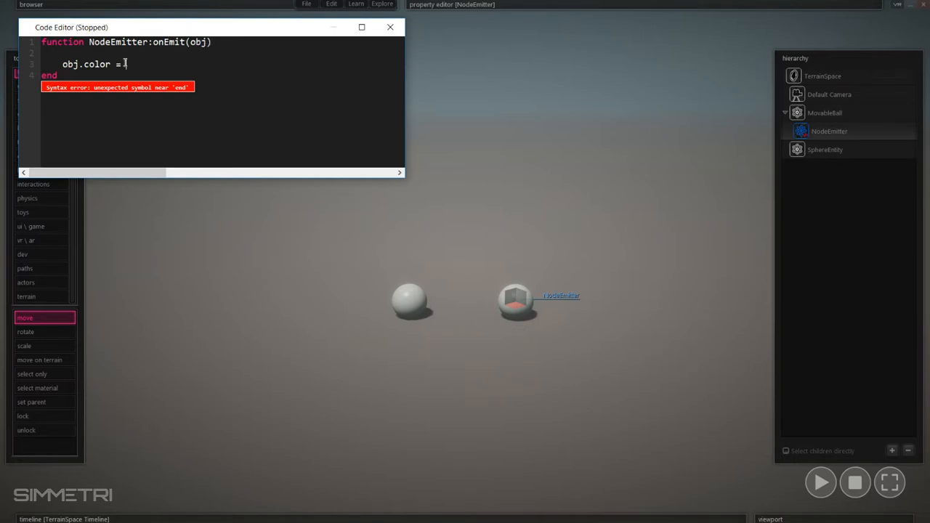
left_click_drag(68, 60, 153, 63)
left_click(153, 62)
- Write self:getParentNode() on the empty line above the color assignment
left_click(190, 54)
type("Node")
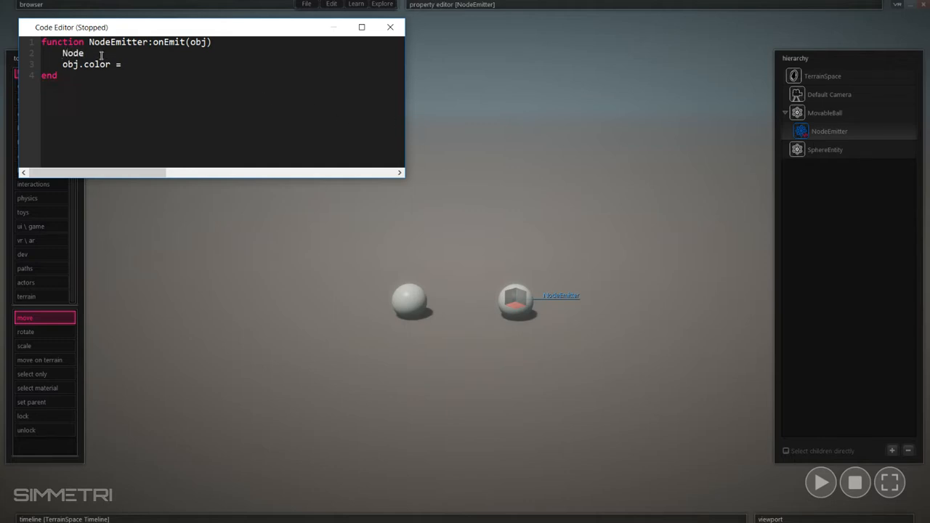
type("Emitter")
left_click_drag(123, 54, 63, 54)
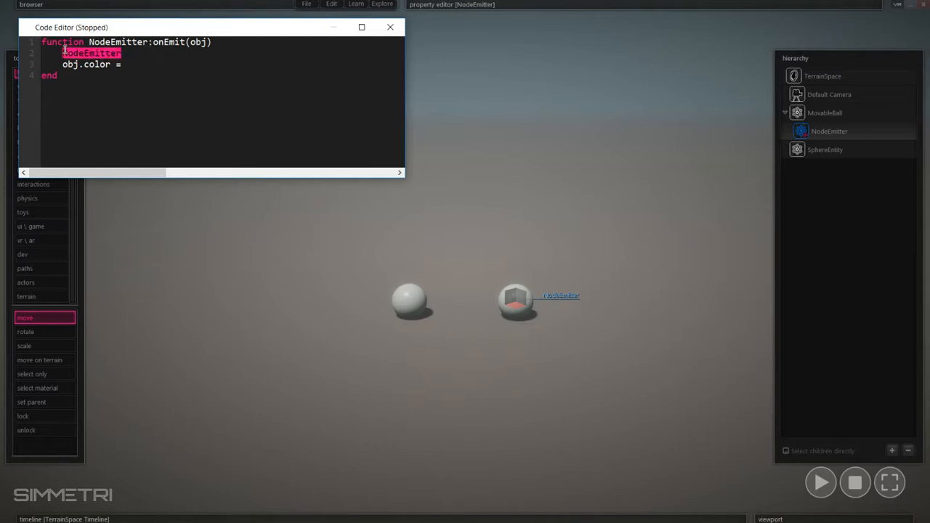
type("s")
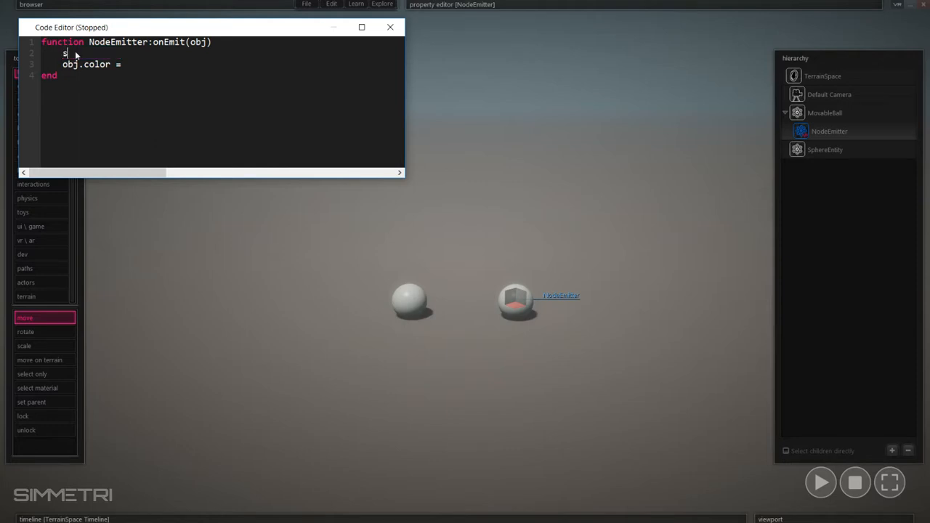
type("elf:getParentNode")
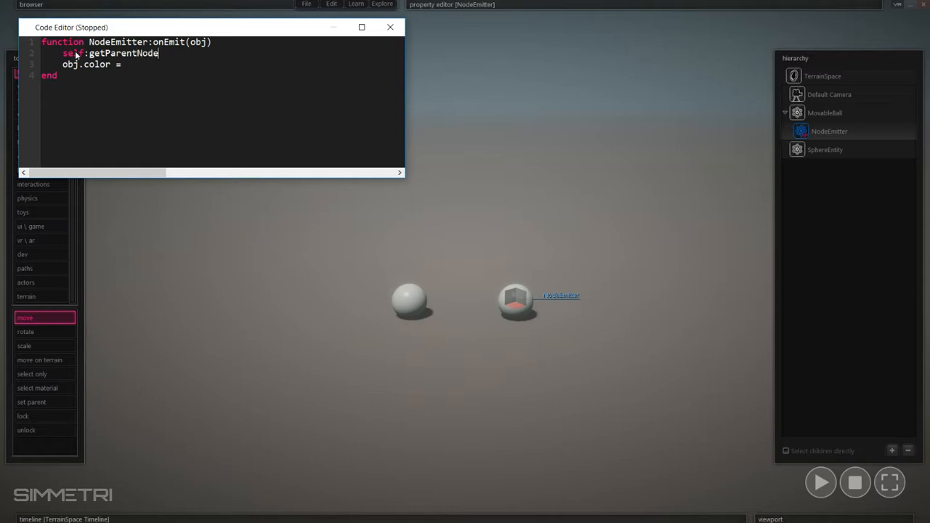
type("()")
- Extend the parent-node expression with :getRigidBody():getLinearVelocity():length()
type(":getRigidBody()")
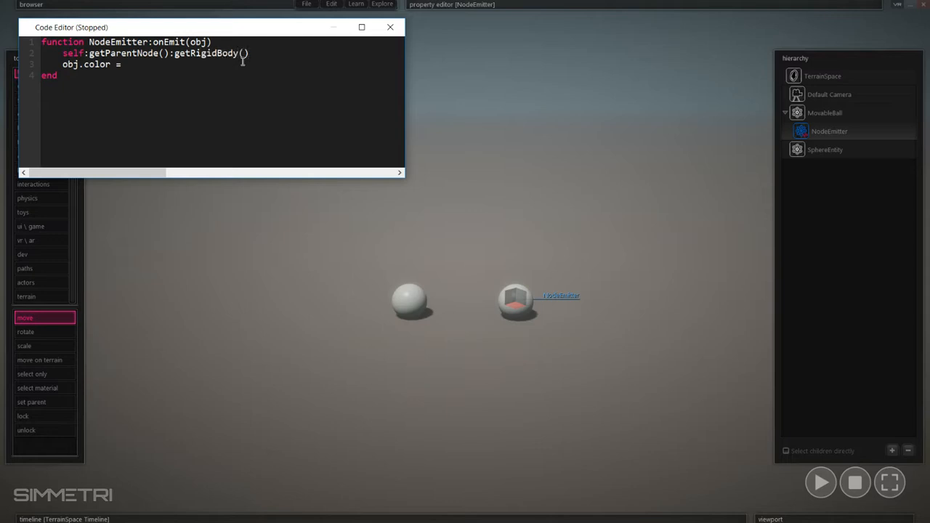
type(";")
key("BackSpace")
type(":getLinearVelocity()")
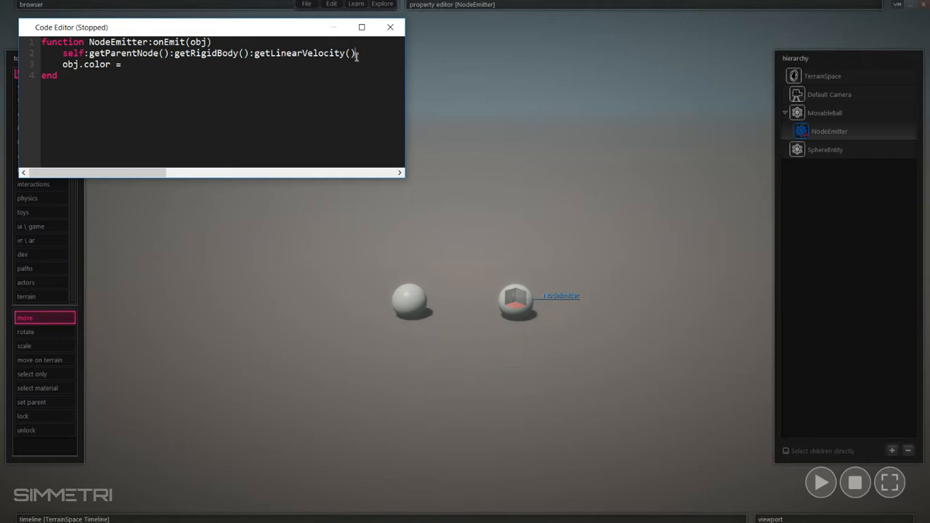
type(":length()")
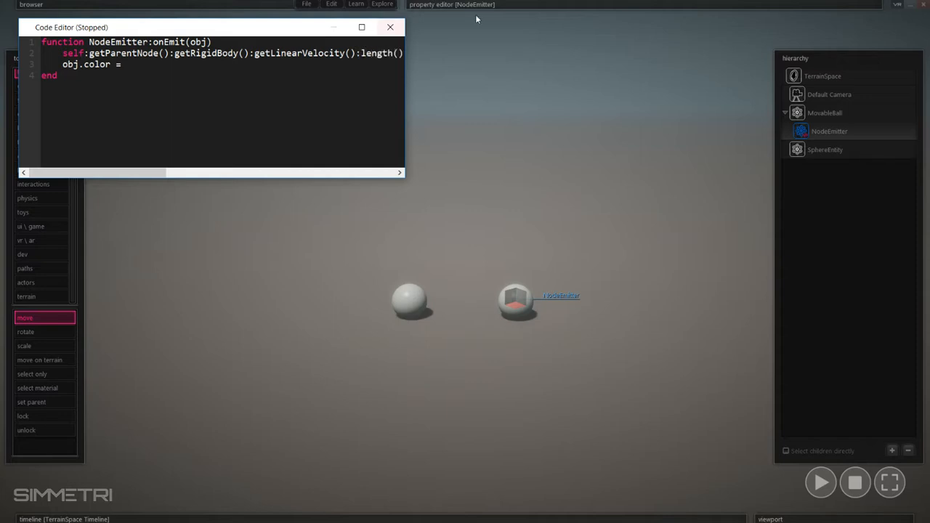
- Widen the code editor and assign the velocity length expression to a variable named vel
left_click_drag(405, 71, 254, 52)
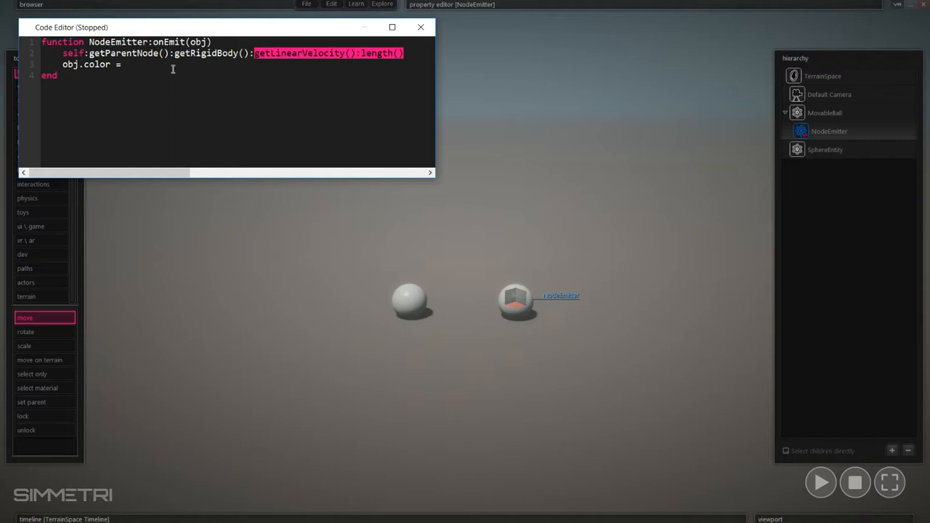
left_click(134, 68)
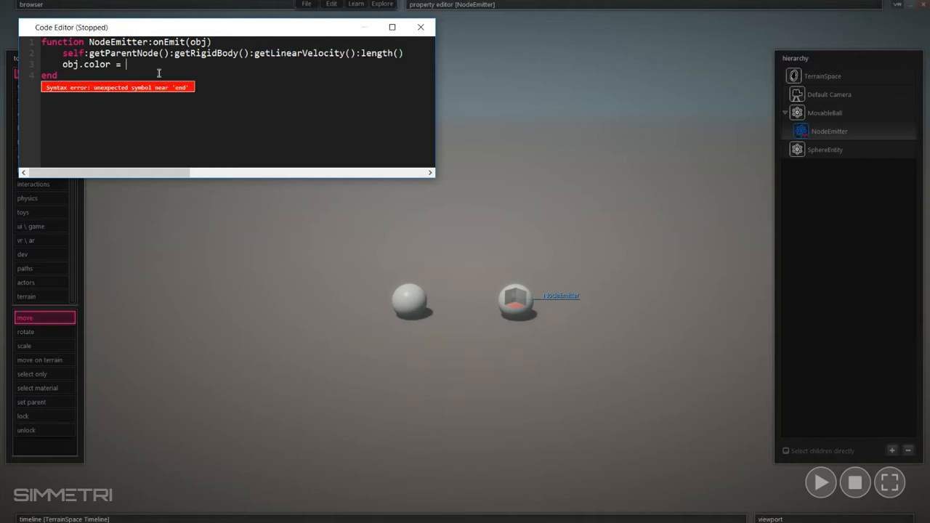
left_click(414, 54)
type("vel =")
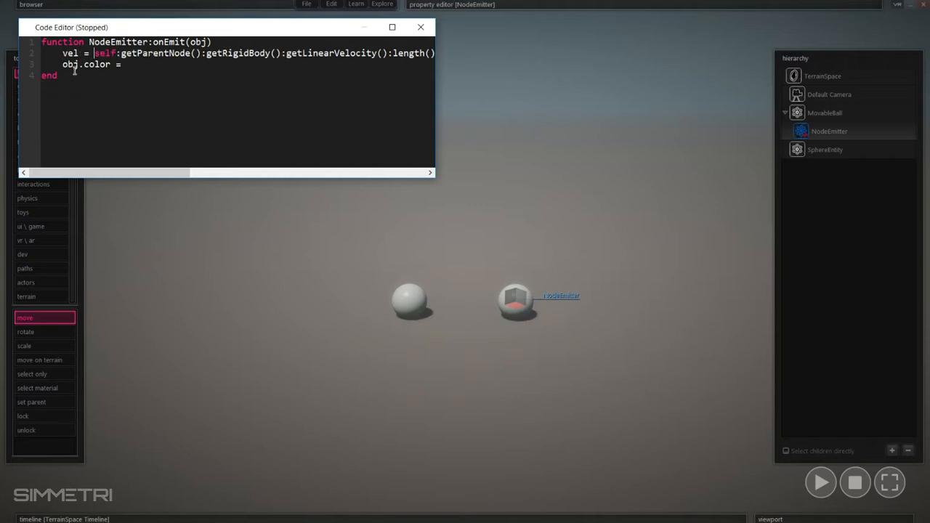
left_click_drag(96, 55, 184, 60)
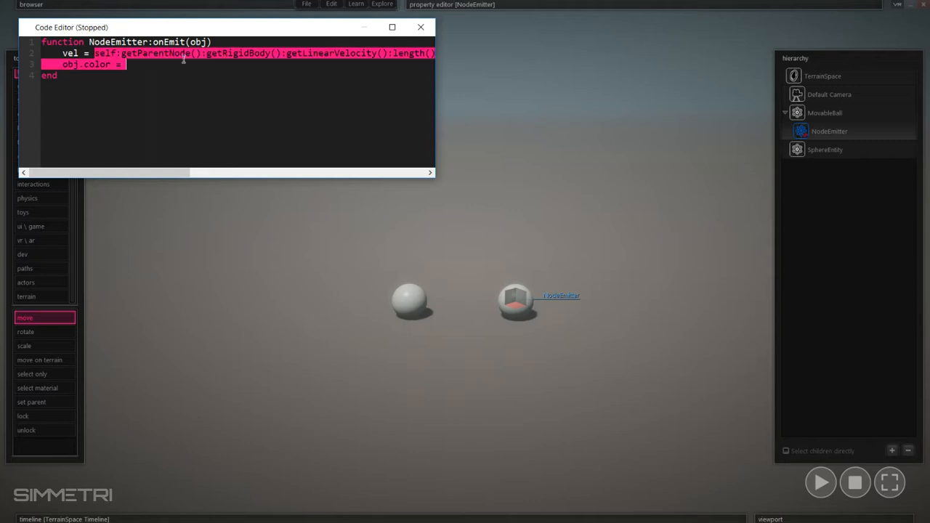
left_click(399, 55)
left_click_drag(435, 55, 95, 54)
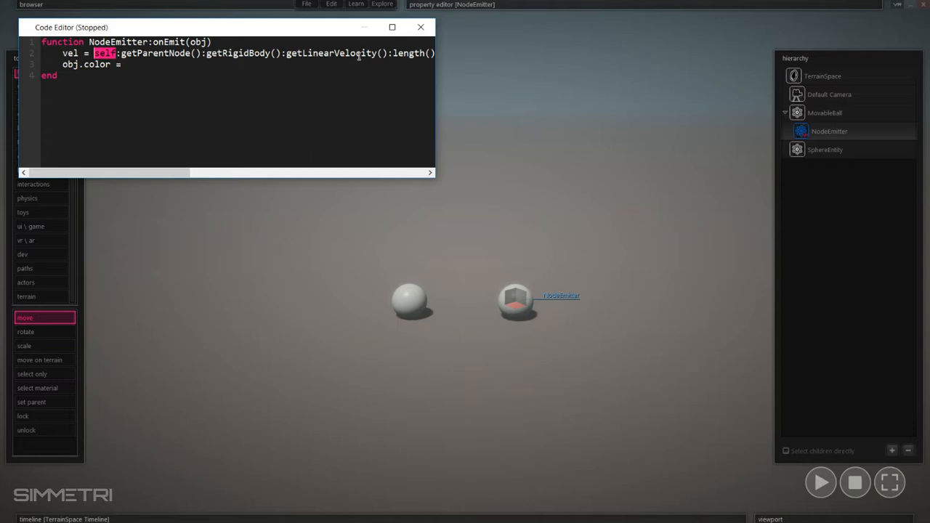
left_click(177, 64)
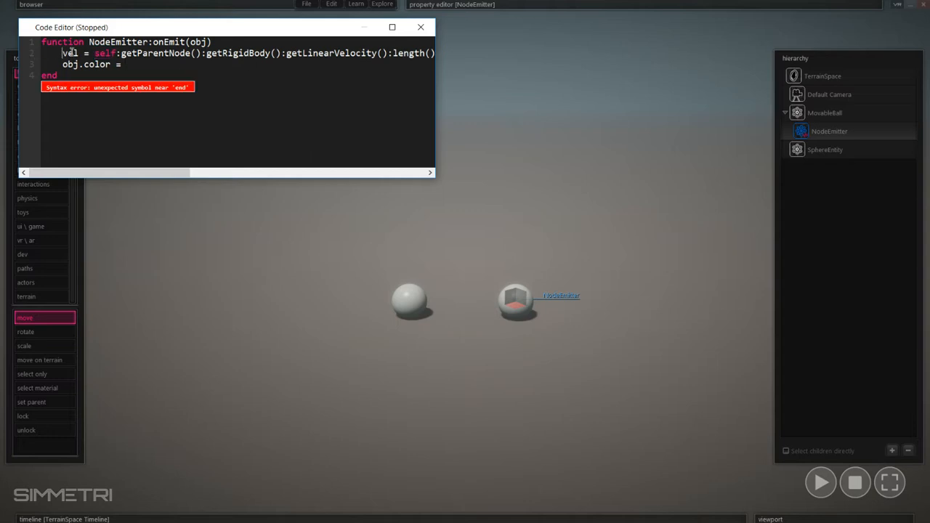
left_click_drag(84, 53, 66, 54)
- Comment out the unfinished obj.color line with -- and add empty lines above it
left_click(136, 66)
left_click(64, 65)
type("--")
key("Home")
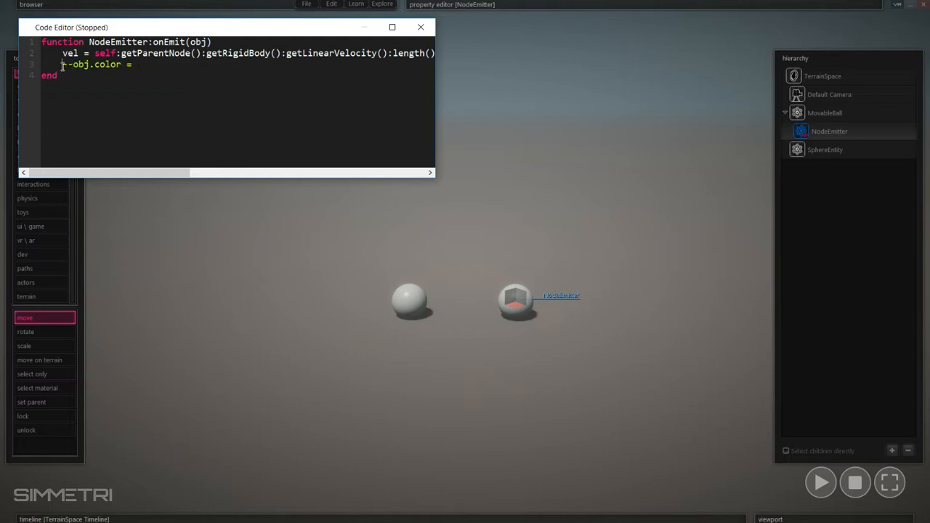
key("Return")
key("Return")
- Write print(tostring(vel)) on the line directly below the vel assignment
type("ve")
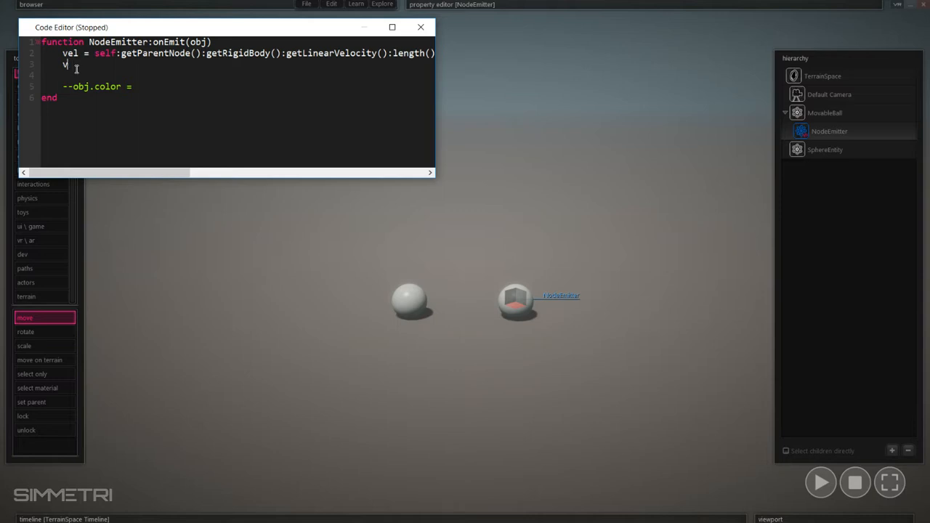
key("BackSpace")
type("print(tostring()")
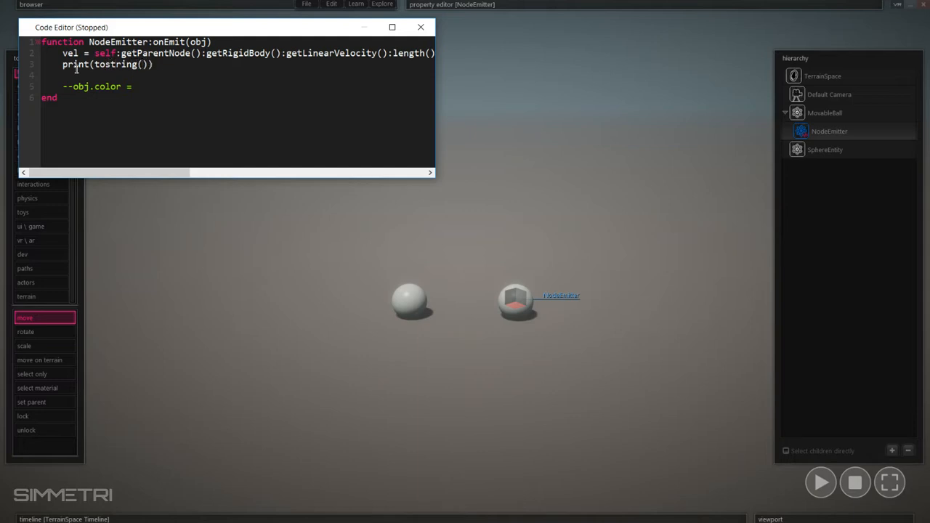
key("Left")
type("vel")
left_click_drag(163, 65, 138, 65)
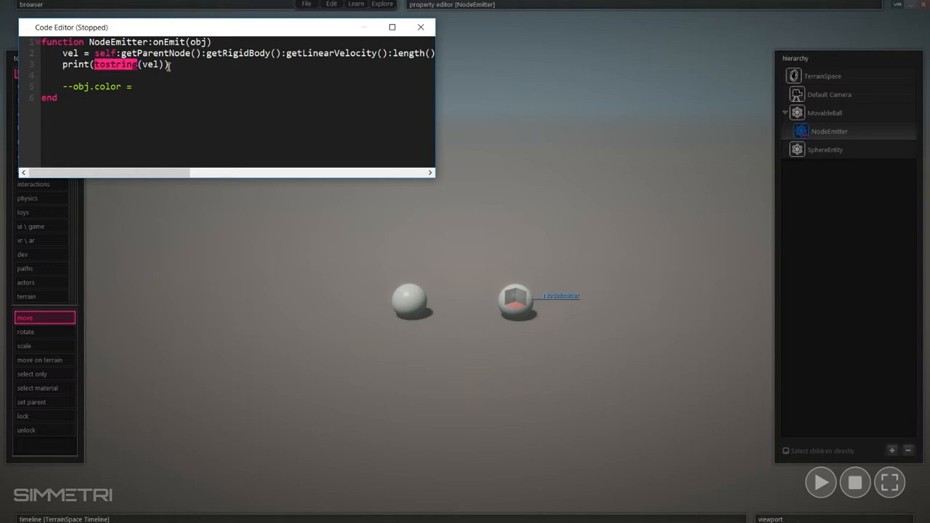
left_click(156, 65)
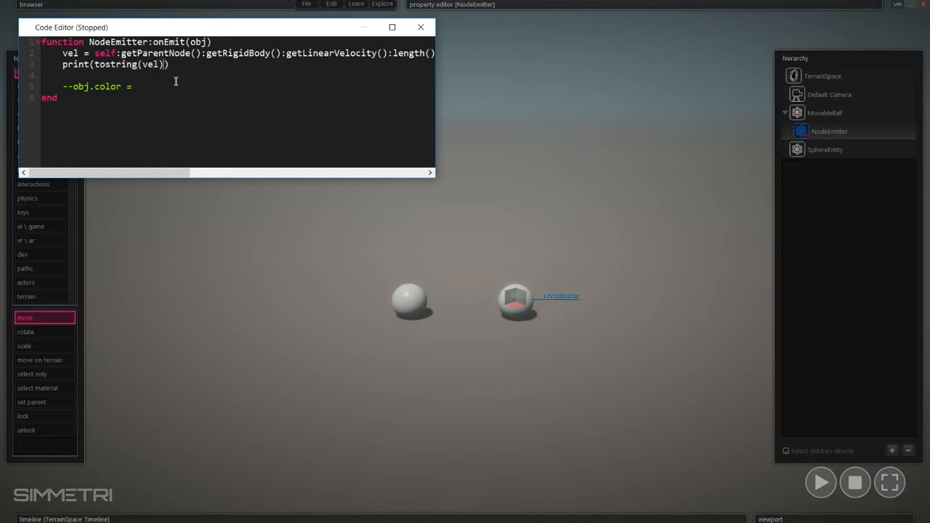
- Run the scene, steer the ball around in changing directions to check the printed velocity values, and stop playback
left_click(182, 282)
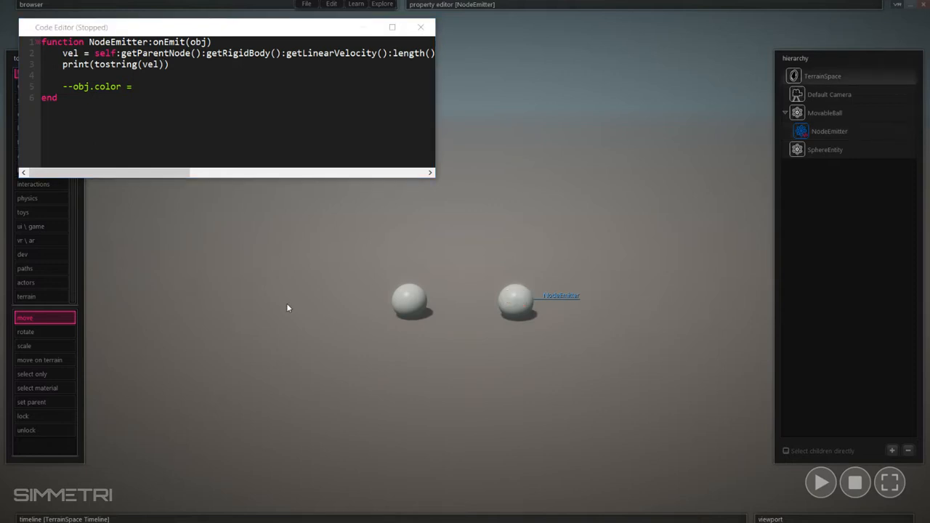
key("space")
key("Right")
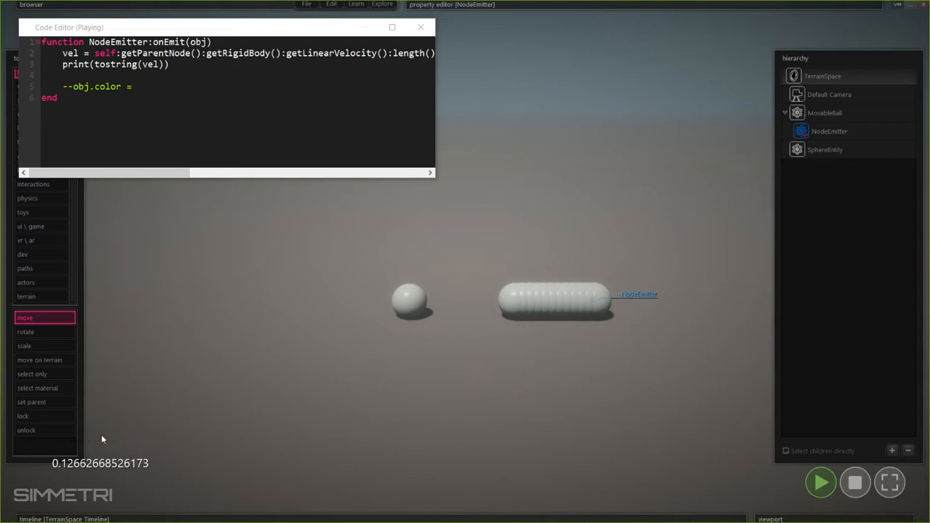
key("Right")
key("Left")
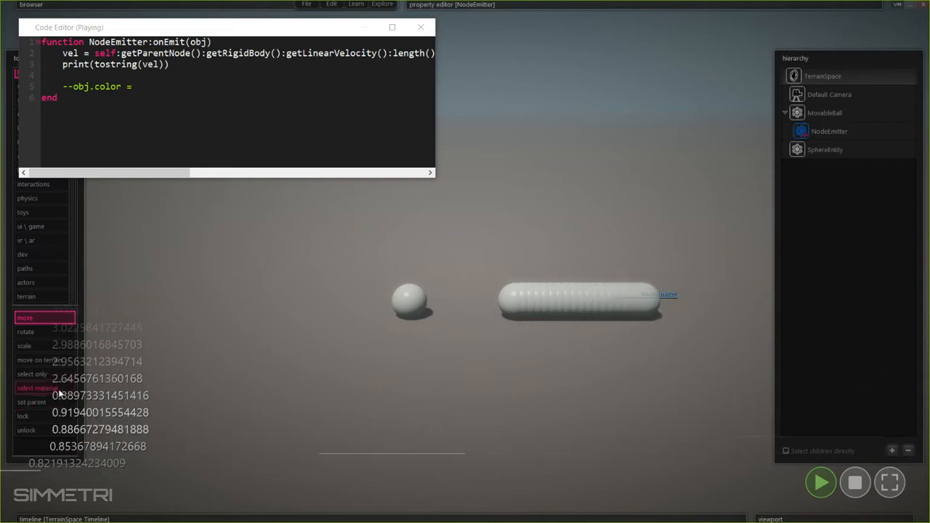
key("Up")
key("Left")
key("Right")
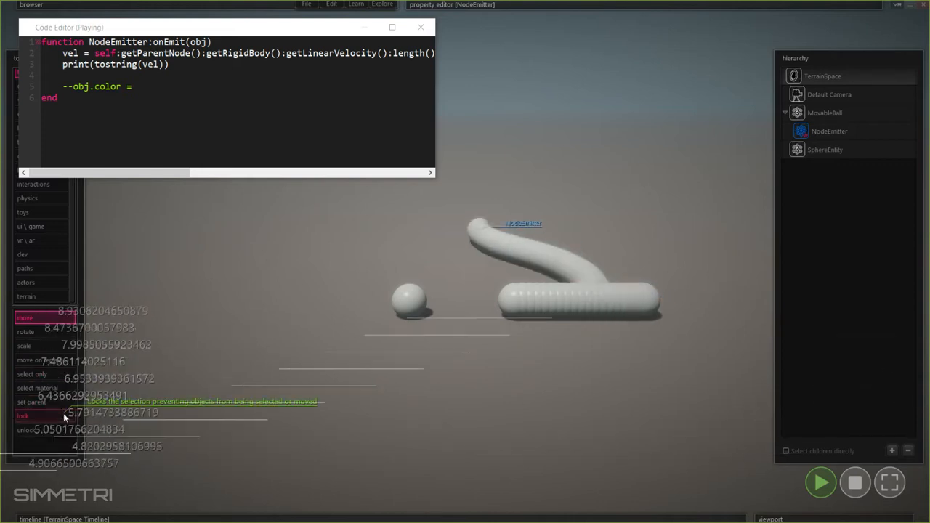
key("Left")
key("Left")
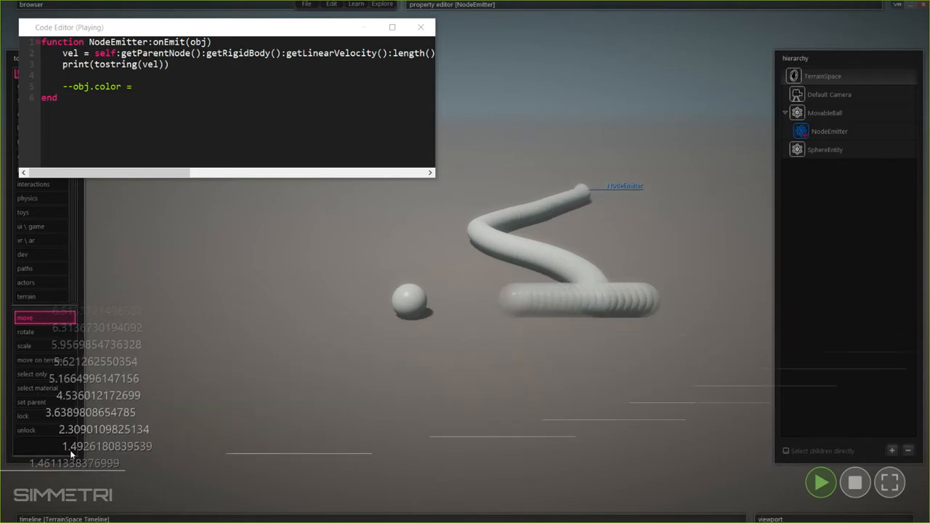
key("Left")
key("Down")
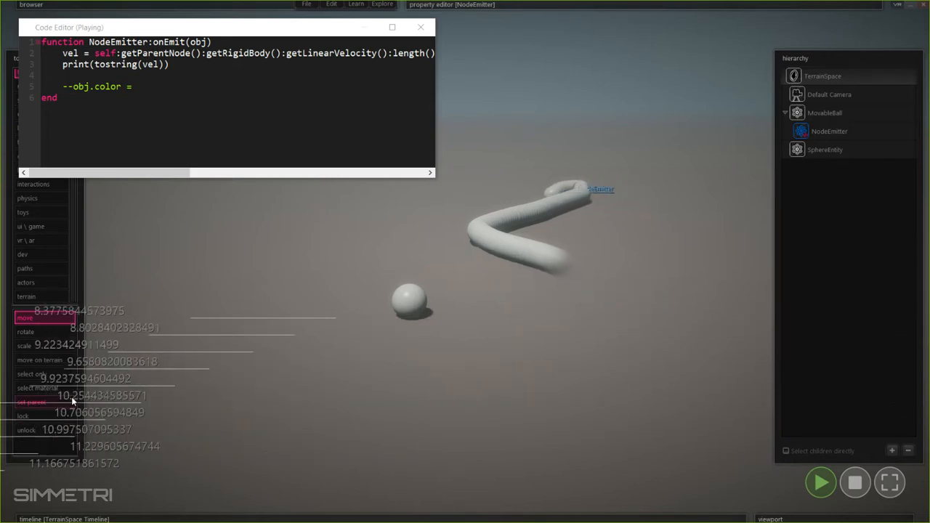
key("Up")
key("Left")
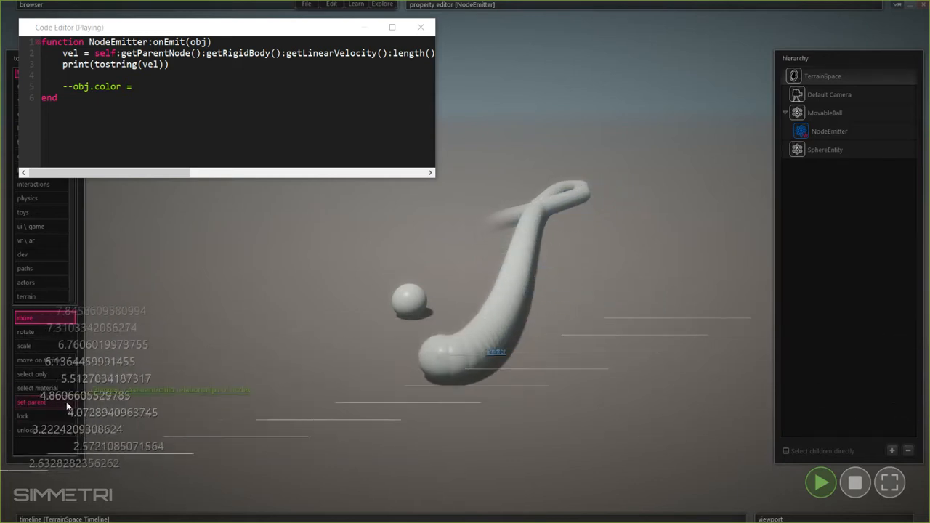
key("Right")
key("Up")
key("Left")
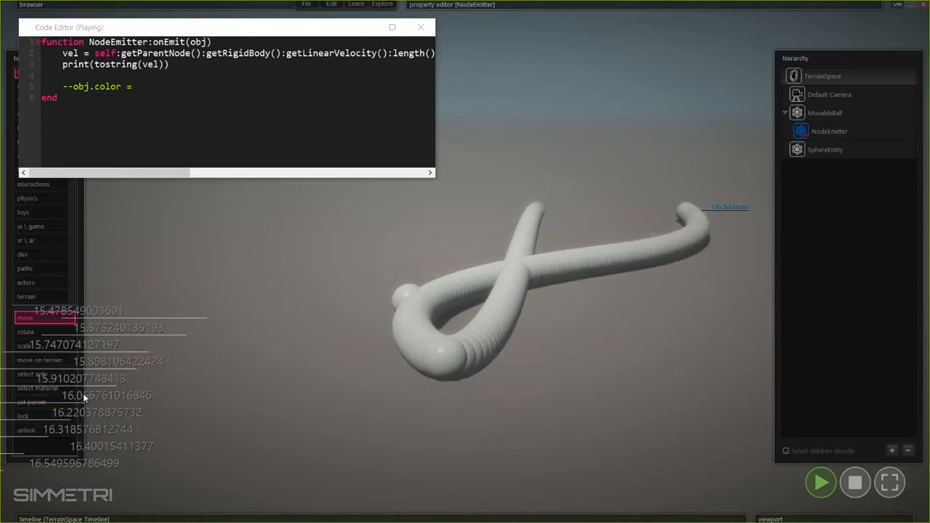
key("Down")
key("Right")
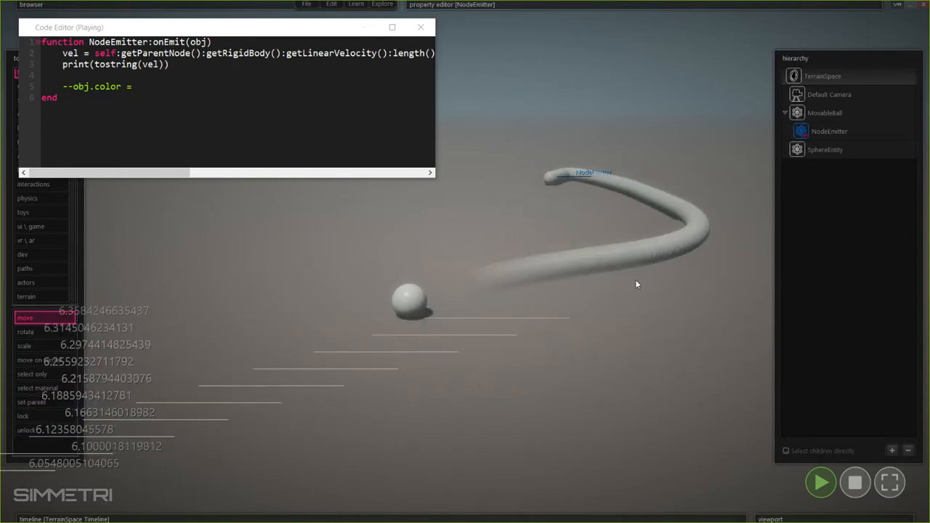
key("space")
- Narrow the code editor and inspect the MovableBall's MovableObjectActor properties, including Max Speed
mouse_move(528, 4)
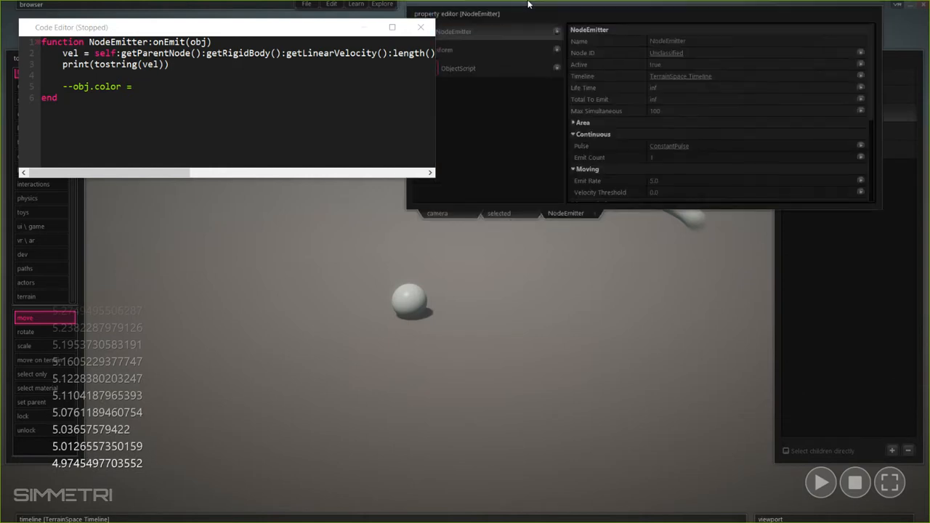
left_click_drag(436, 90, 362, 95)
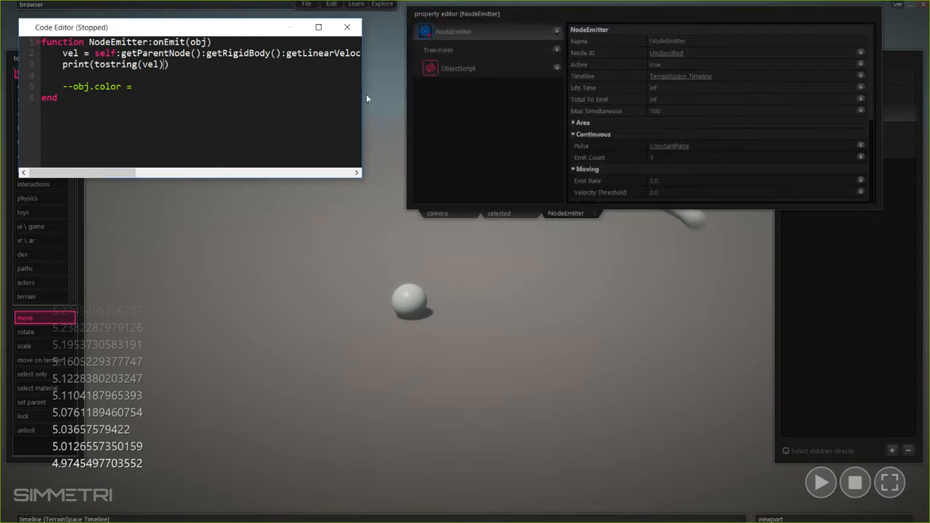
left_click(502, 214)
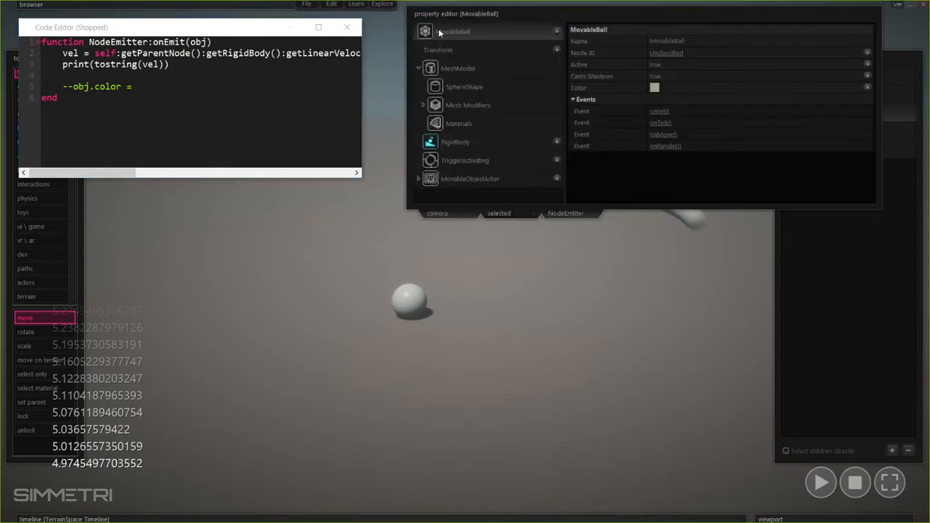
left_click(450, 179)
left_click(449, 158)
left_click(461, 179)
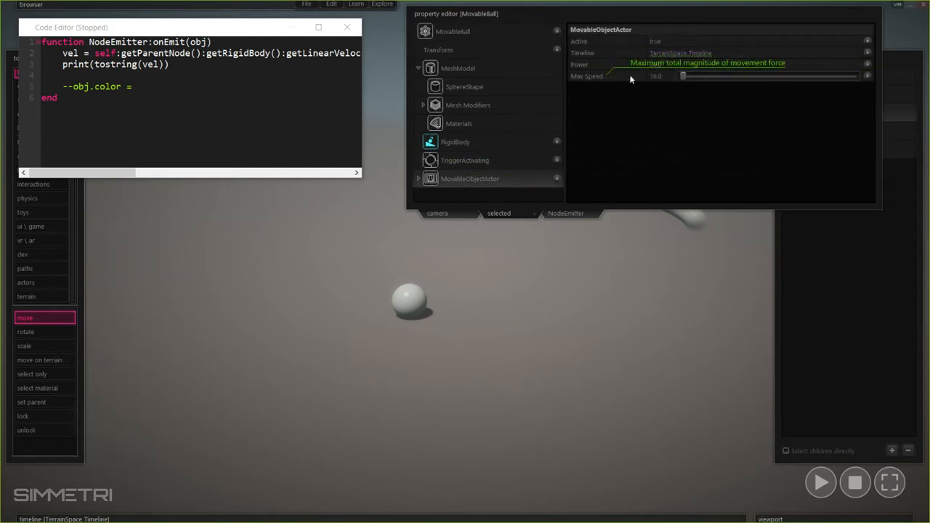
- Run the scene again to observe the velocity printed as the ball moves, and reset it to the start
left_click(539, 277)
key("space")
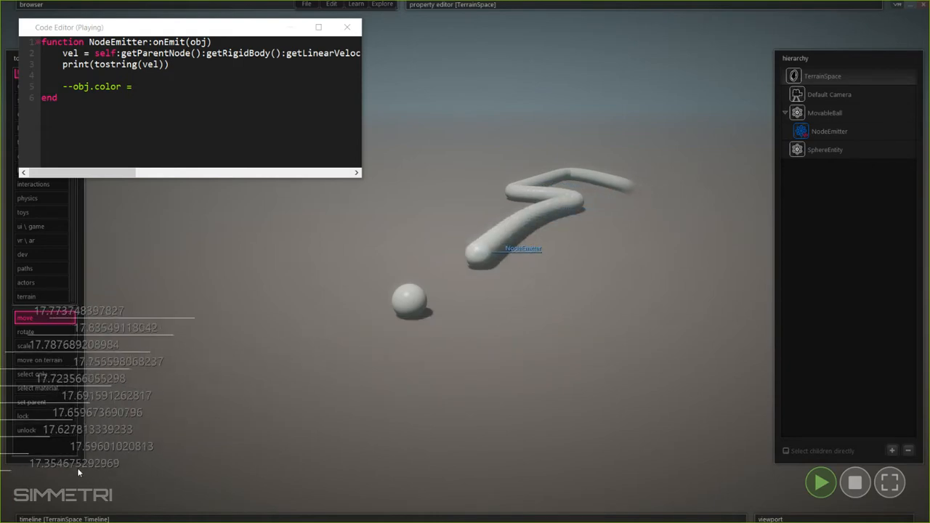
key("d")
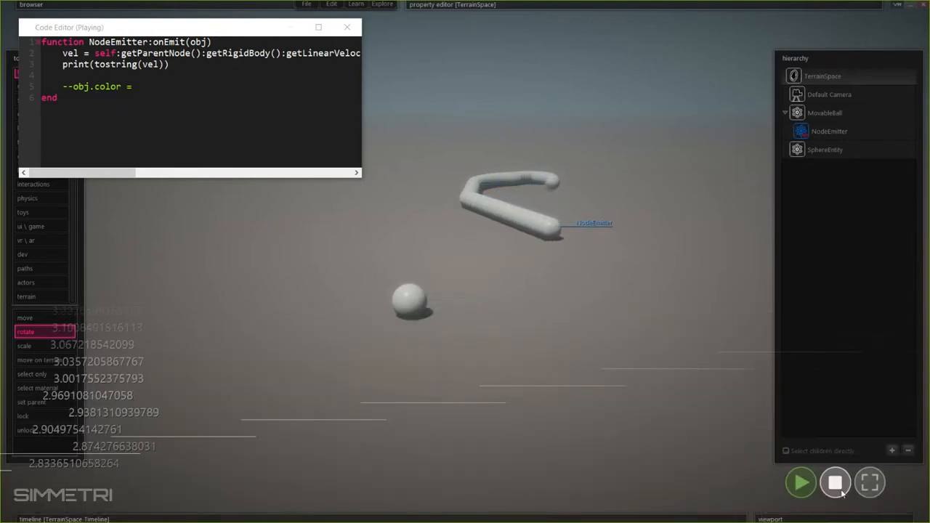
left_click(836, 484)
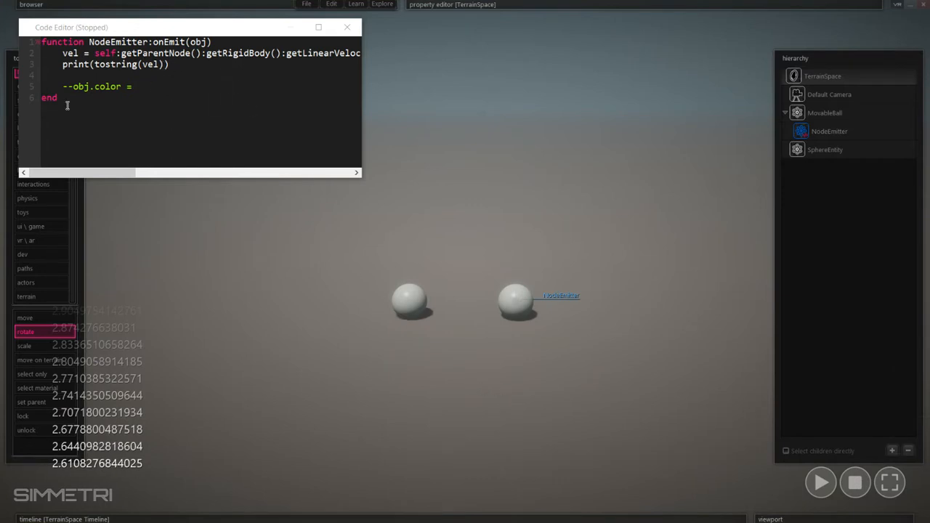
- Uncomment the obj.color line in the onEmit function
left_click_drag(73, 87, 62, 88)
key("BackSpace")
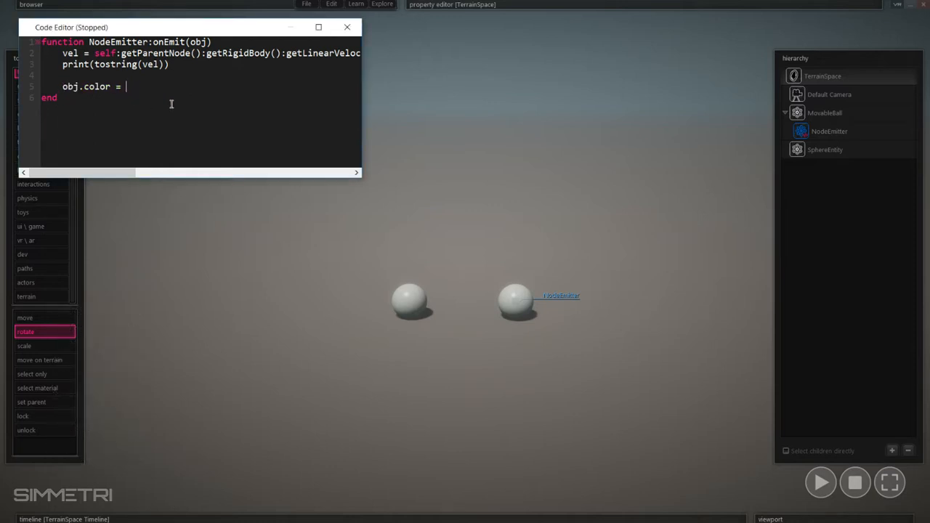
- Switch to the Scripting Clipboard article in Chrome and look over its title and list of script topics
key("alt+Tab")
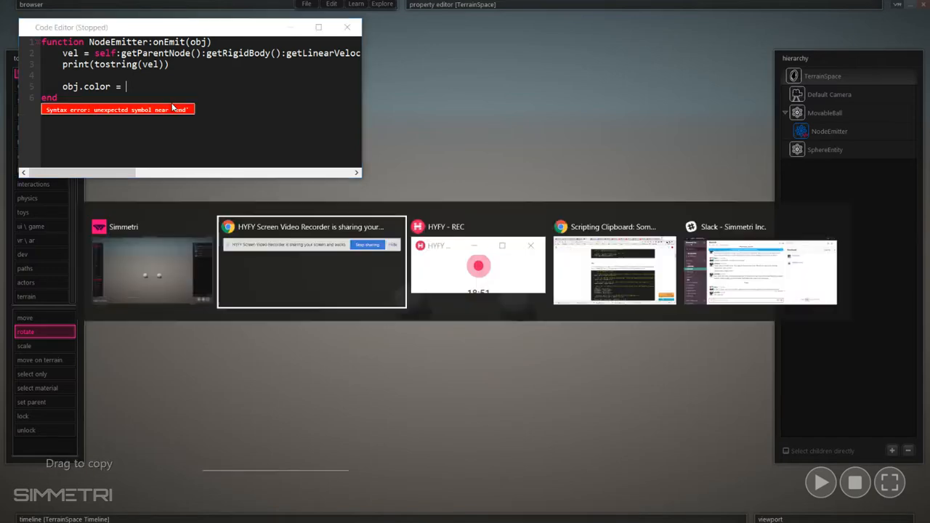
key("alt+Tab")
key("alt+Tab")
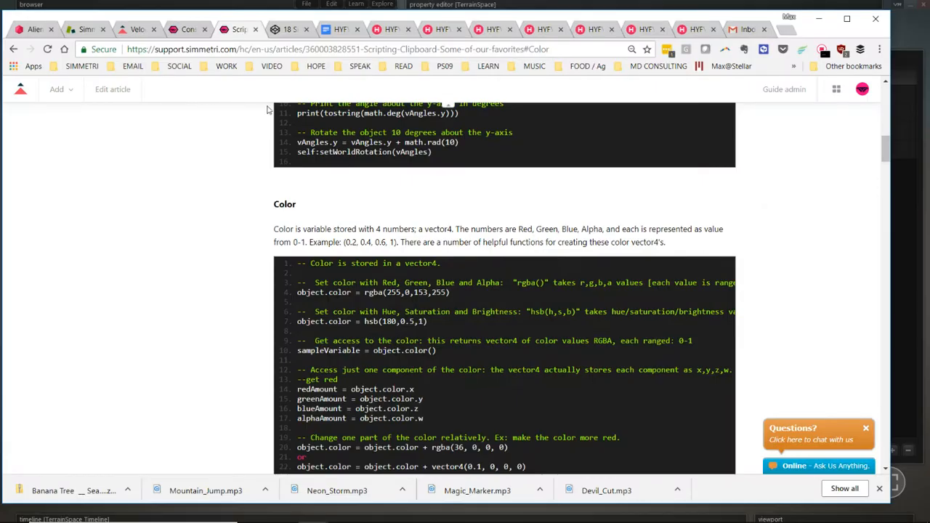
scroll(183, 202, "up", 10)
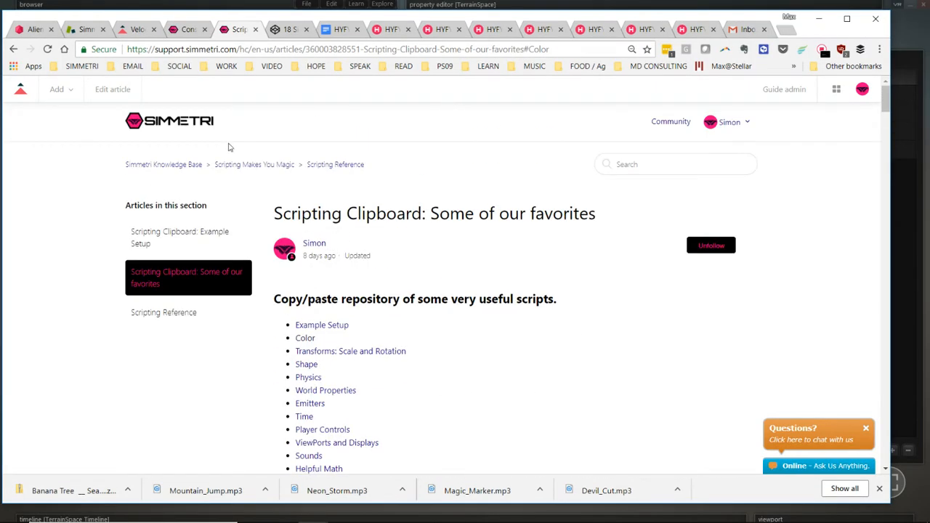
left_click_drag(275, 209, 601, 215)
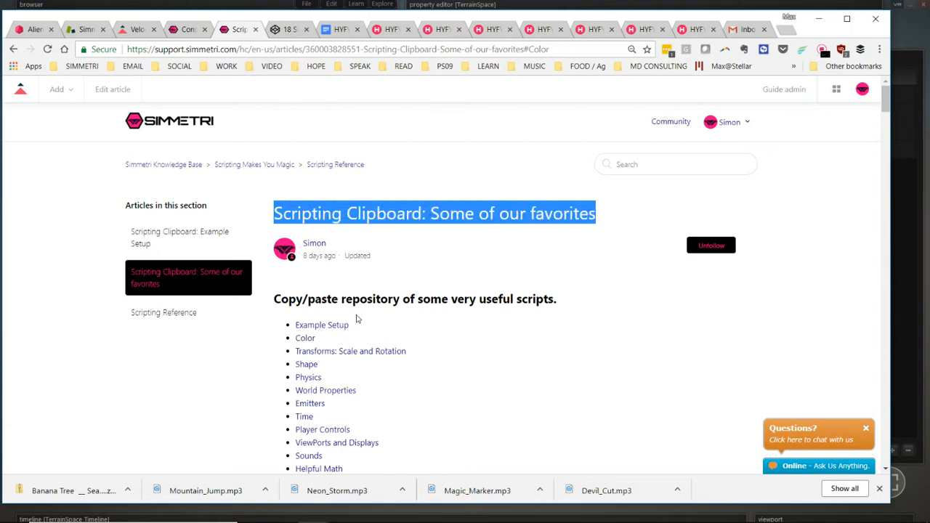
scroll(287, 225, "down", 1)
scroll(290, 227, "up", 1)
scroll(290, 227, "down", 1)
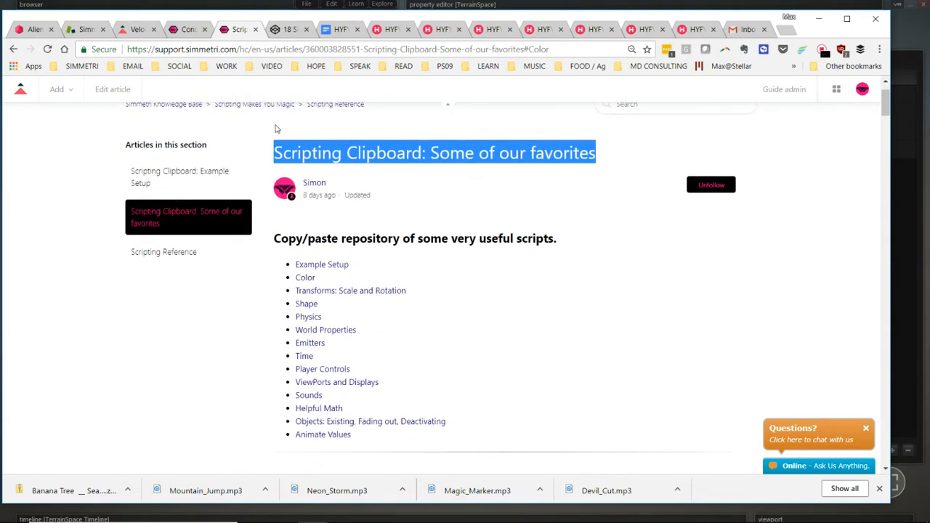
- Go to the article's Color section and examine the example that shifts a color based on an object's velocity
scroll(413, 298, "up", 1)
scroll(412, 298, "up", 1)
left_click(304, 338)
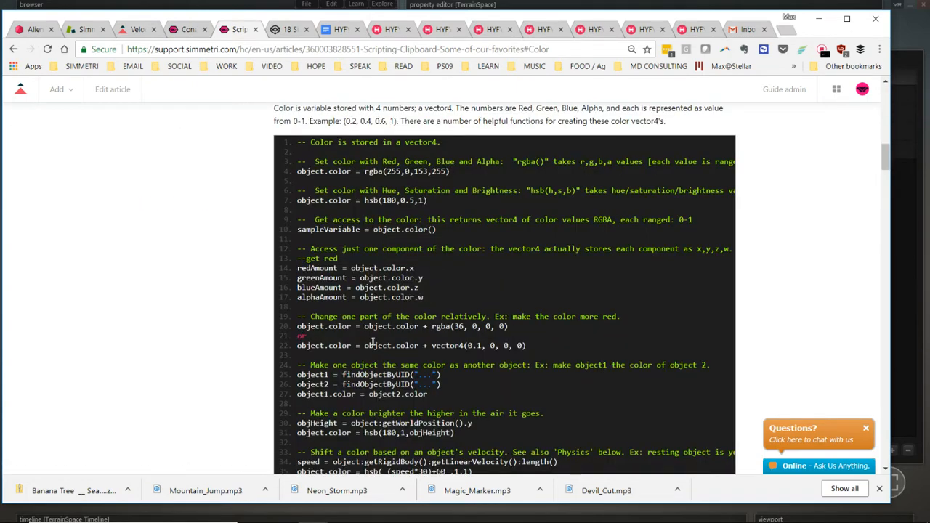
scroll(444, 351, "down", 2)
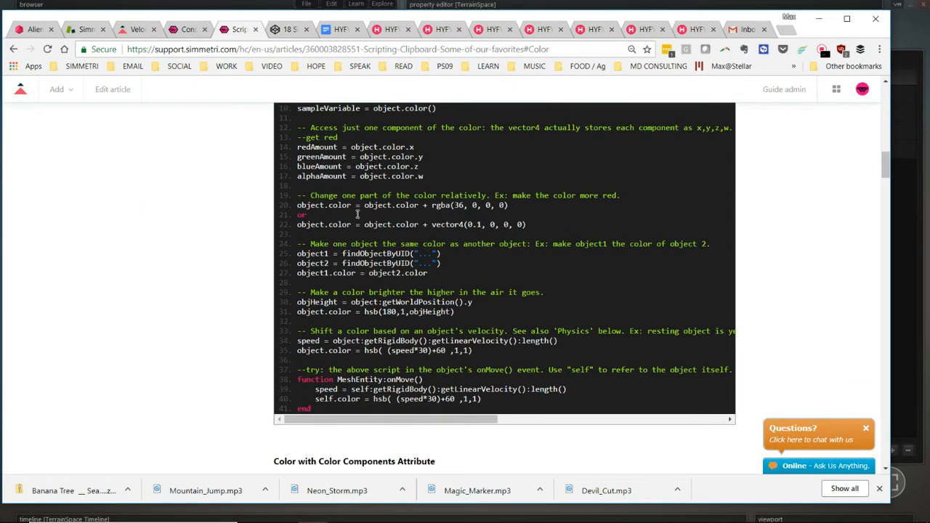
- Examine the rgba() and hsb() examples for setting an object's color in the scripting article's Color section
scroll(353, 323, "up", 3)
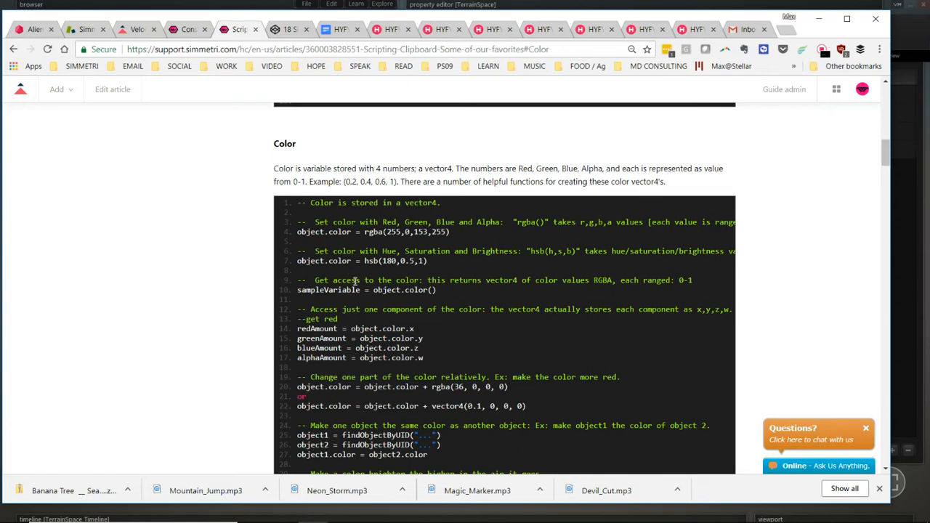
left_click_drag(364, 232, 396, 261)
left_click(371, 250)
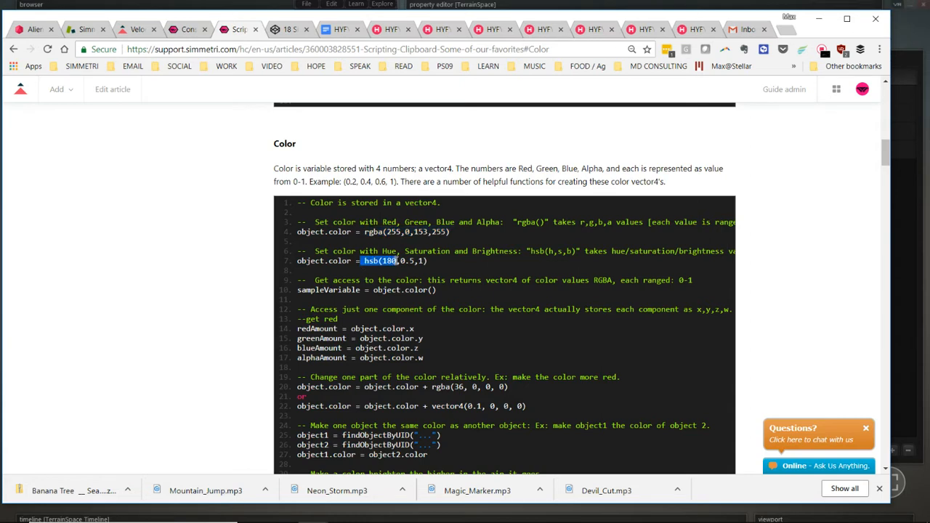
left_click(396, 261)
left_click_drag(364, 261, 380, 261)
left_click_drag(555, 251, 548, 253)
mouse_move(388, 234)
left_mouse_down()
mouse_move(432, 232)
mouse_move(388, 232)
left_mouse_up()
left_click(430, 232)
left_click(390, 231)
left_click_drag(383, 261, 396, 261)
left_click(379, 260)
left_click_drag(382, 261, 422, 263)
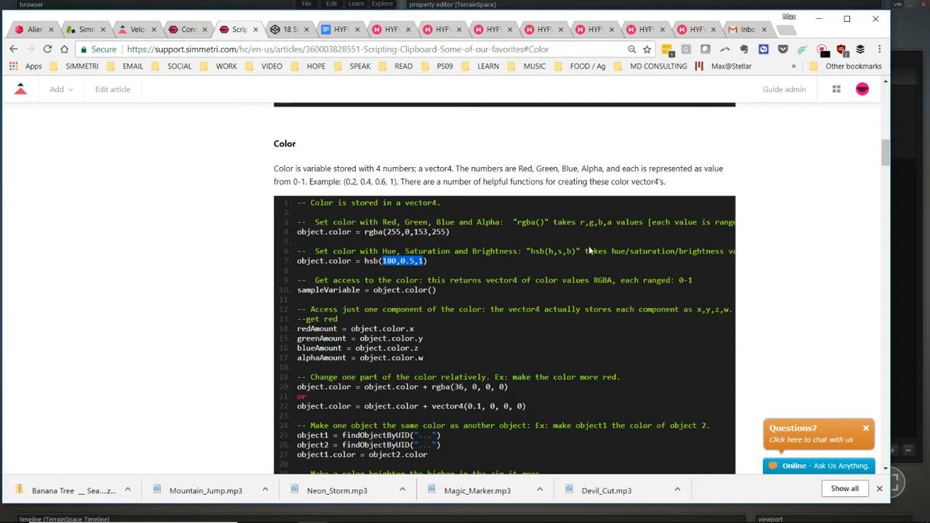
- Read the rest of the hsb() comment for the allowed hue, saturation and brightness ranges
left_click(648, 290)
left_click_drag(718, 252, 722, 254)
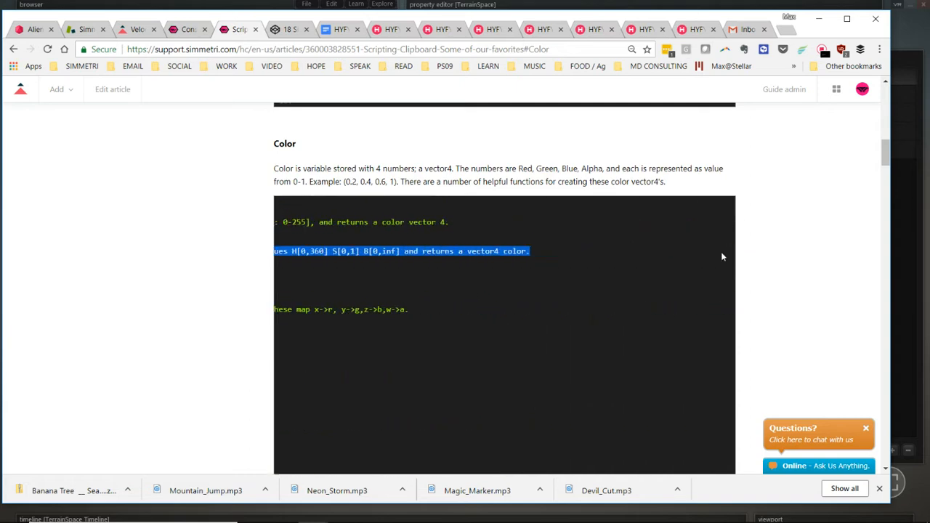
left_click(280, 251)
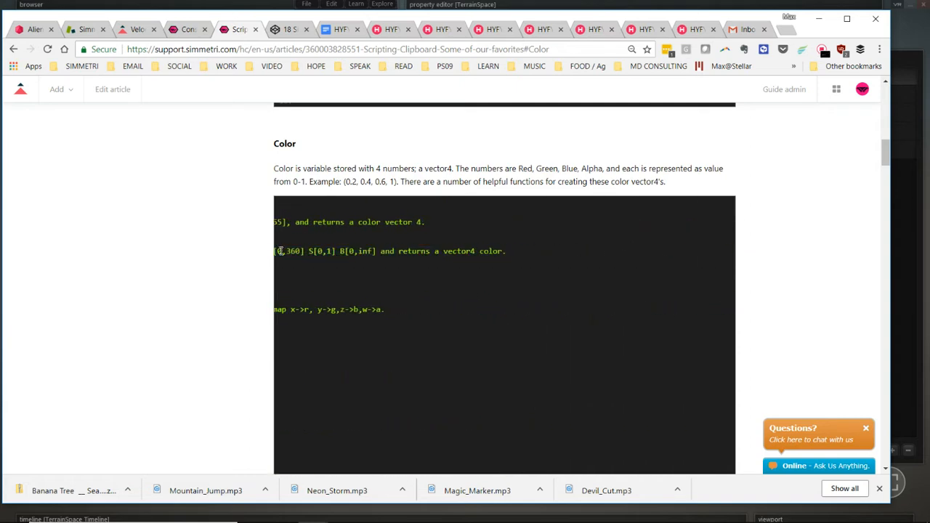
left_click_drag(280, 251, 298, 252)
left_click(301, 254)
left_click_drag(332, 251, 330, 252)
left_click(319, 252)
double_click(328, 251)
left_click_drag(355, 251, 342, 252)
left_click(352, 253)
scroll(415, 300, "left", 10)
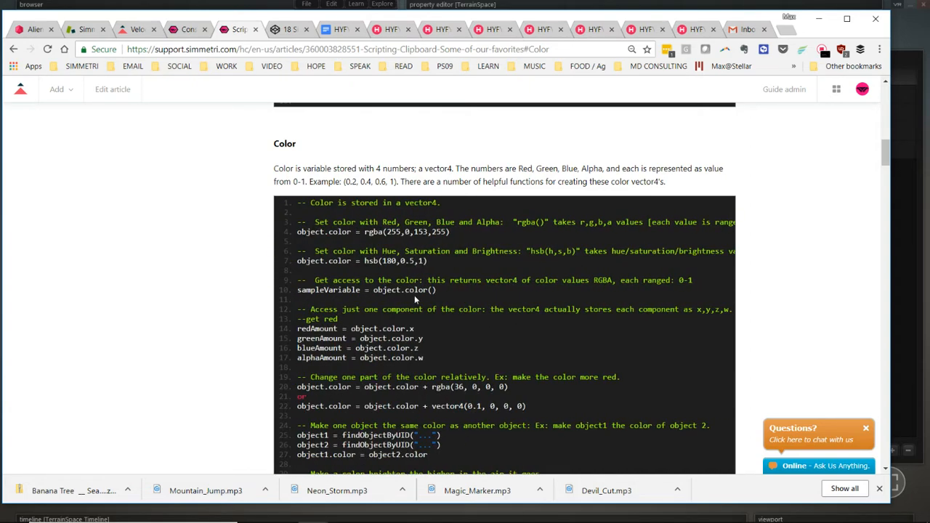
- Switch to Simmetri and complete the color line in the onEmit script as obj.color = hsb(vel,1,1)
key("alt+Tab")
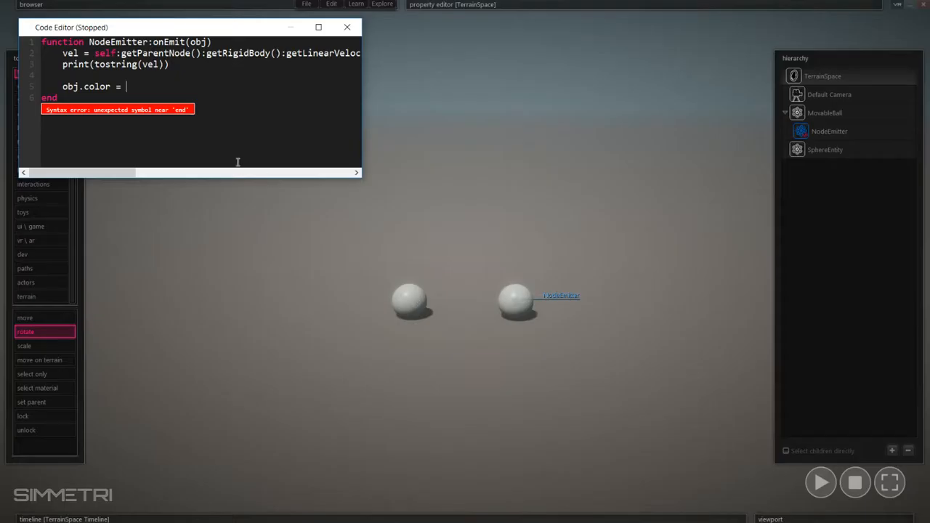
type("hsb")
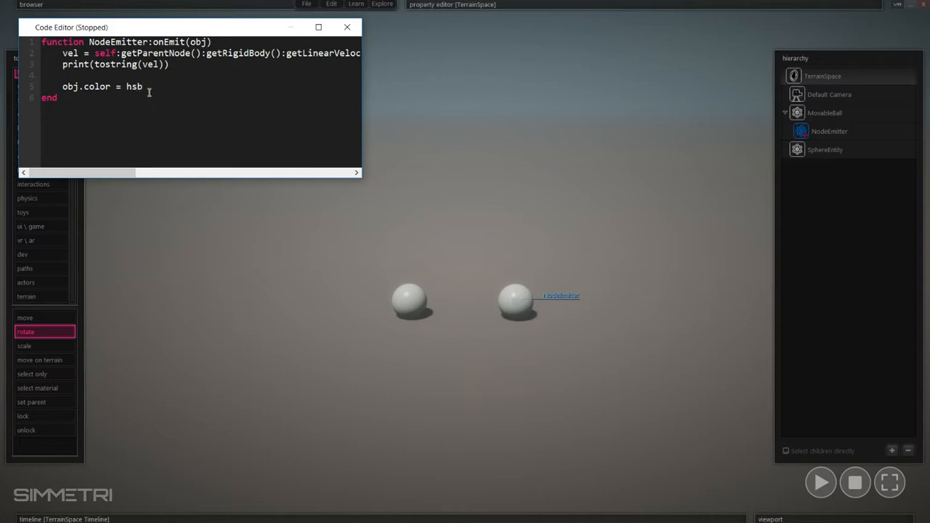
type("(,1,")
type("1")
type("v")
key("BackSpace")
type("vel")
- Play the scene and steer the ball around to test the velocity-driven trail color, then stop playback
left_click(456, 209)
key("space")
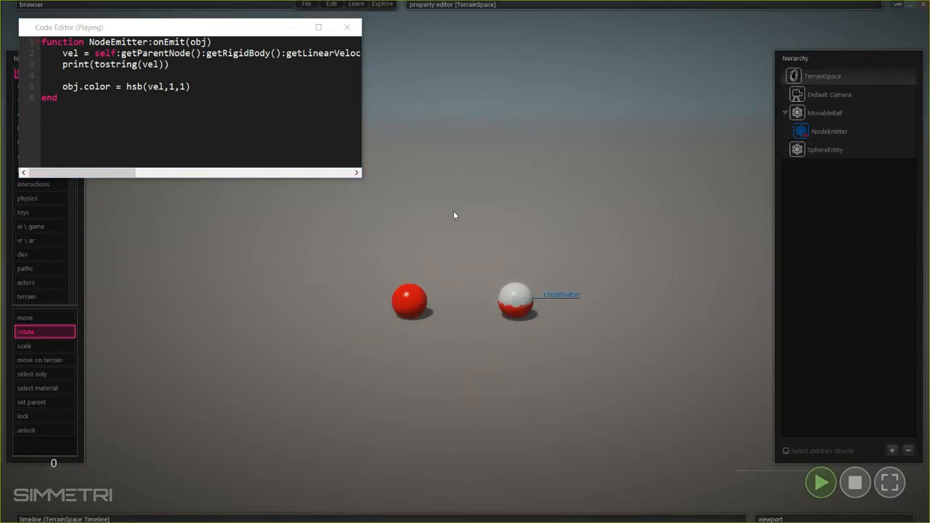
key("Right")
key("Left")
key("Up")
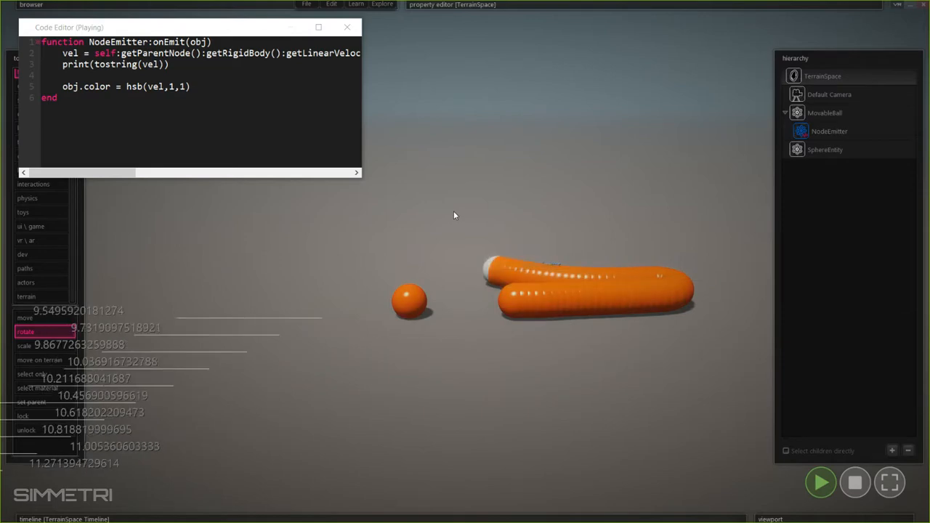
key("Right")
key("Up")
key("Left")
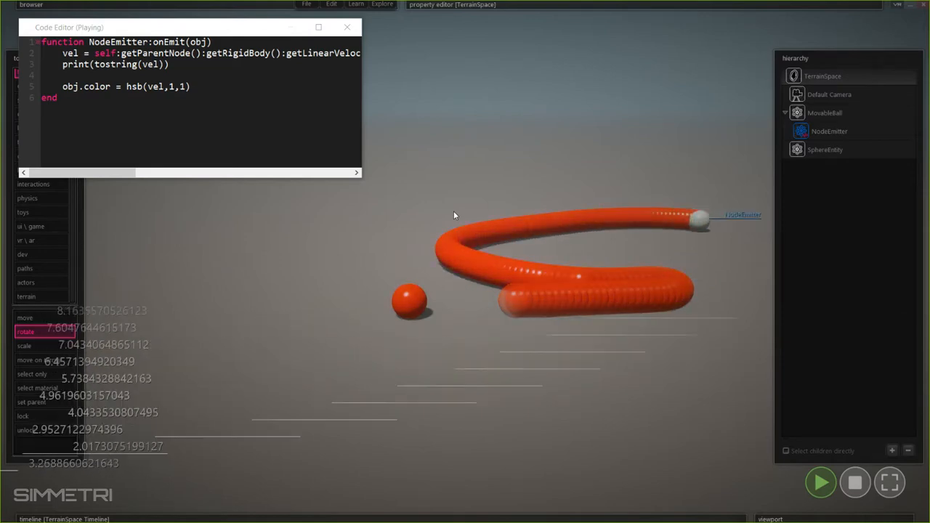
key("Down")
key("Left")
key("Right")
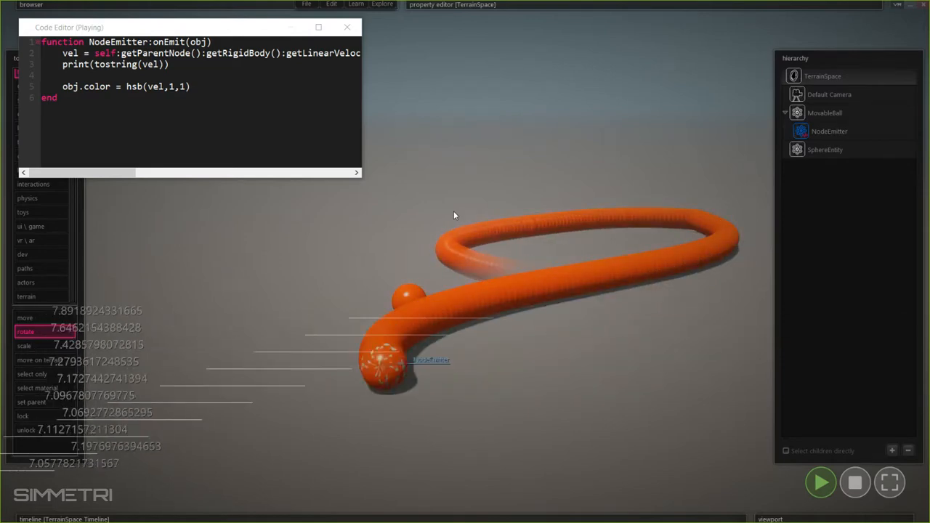
key("Up")
key("Left")
key("Right")
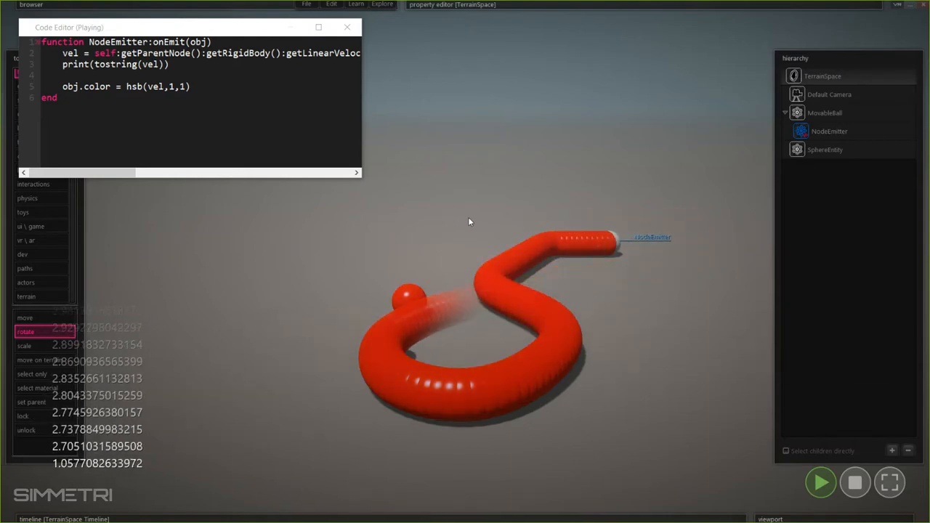
left_click(853, 481)
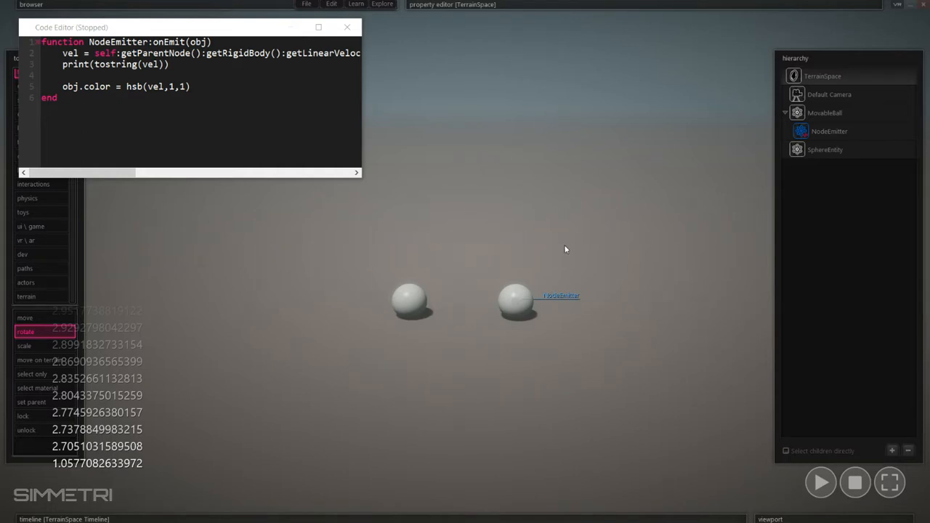
- Inspect the Clone As options in NodeEmitter's properties without choosing one, and collapse the property editor
left_click(839, 131)
mouse_move(593, 11)
scroll(596, 162, "down", 4)
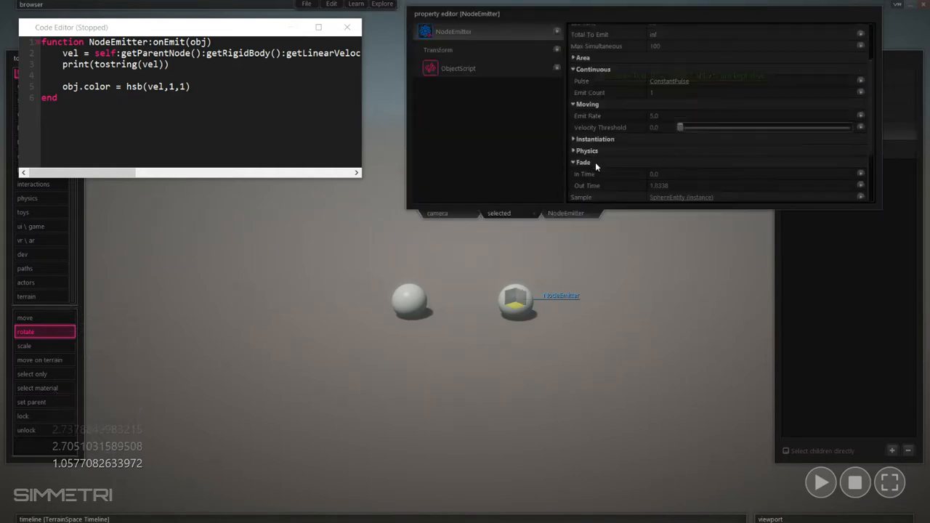
left_click(665, 125)
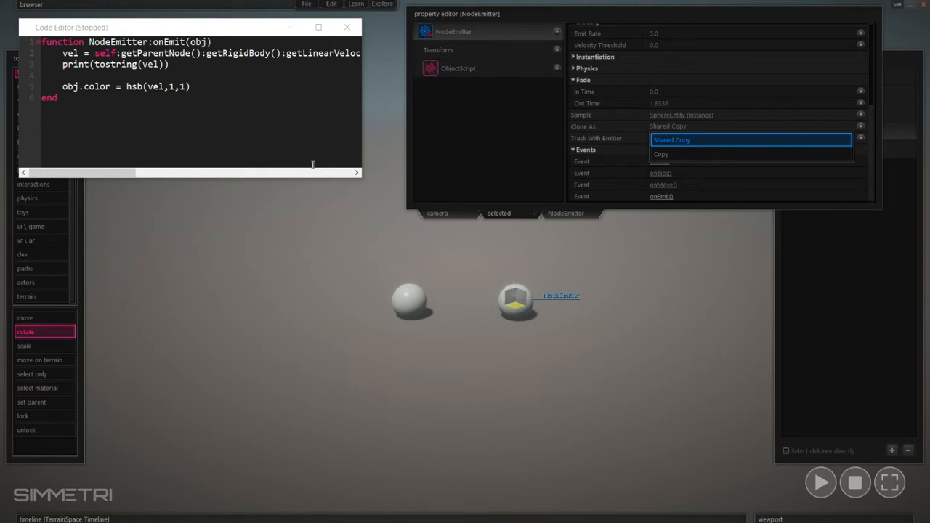
left_click(210, 86)
left_click(657, 259)
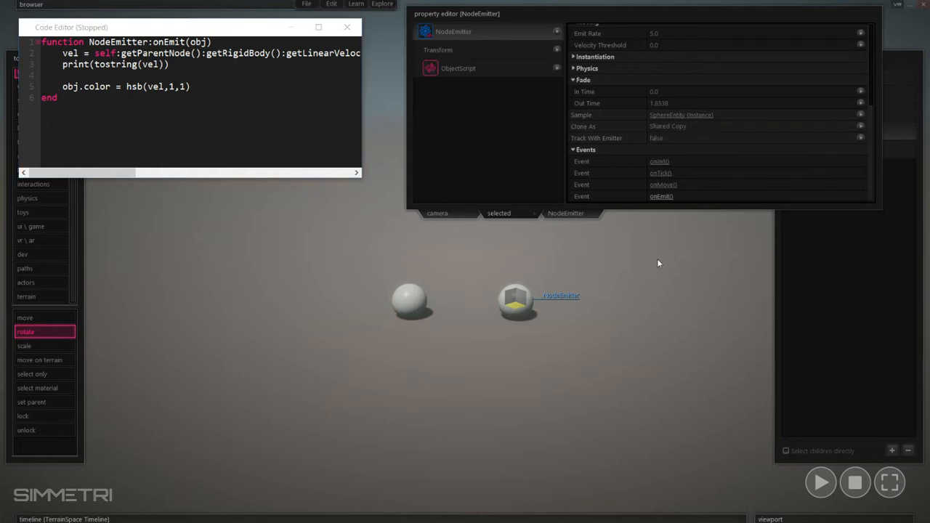
left_click_drag(620, 204, 618, 3)
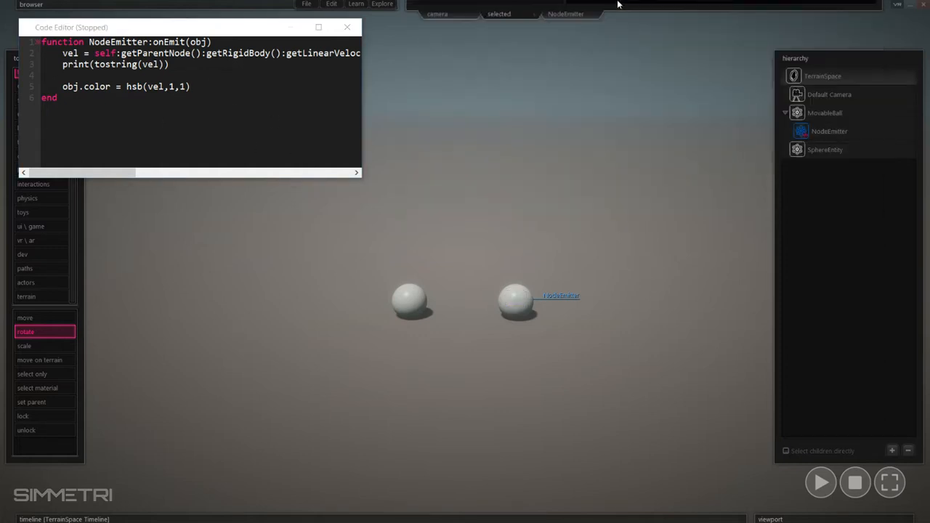
- Set NodeEmitter's Clone As property to Copy
left_click(825, 130)
mouse_move(617, 7)
scroll(611, 141, "down", 3)
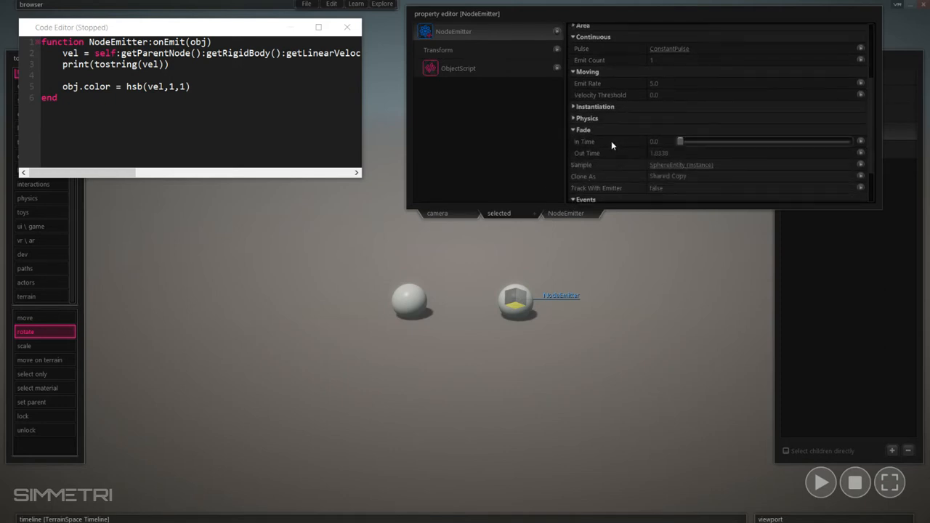
scroll(612, 141, "down", 2)
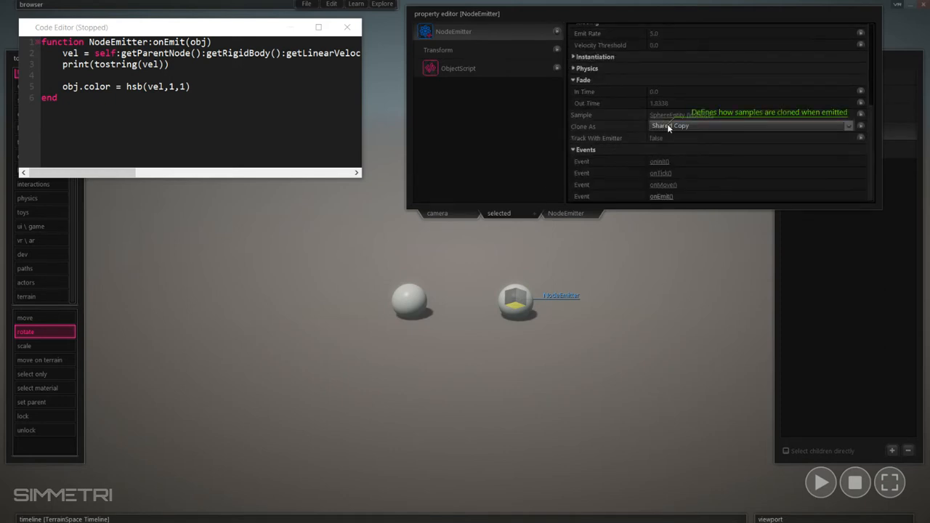
left_click(668, 125)
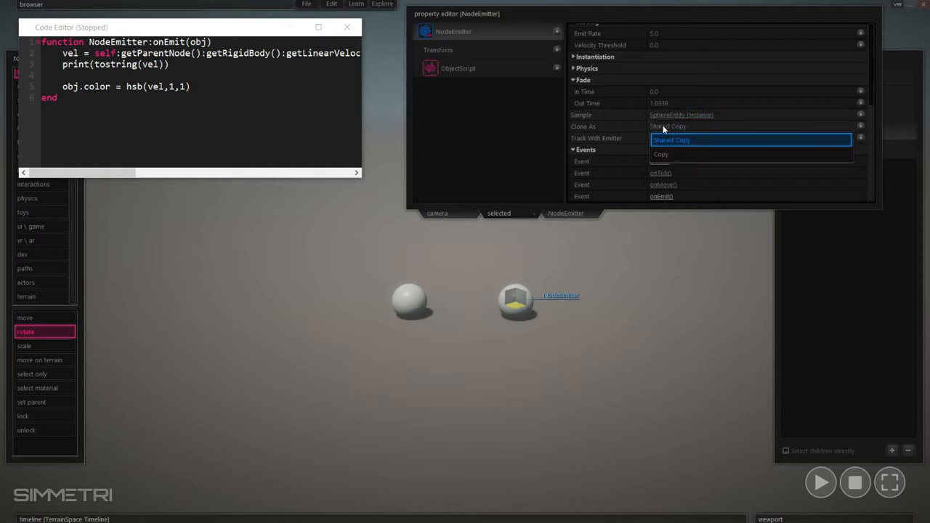
left_click(664, 130)
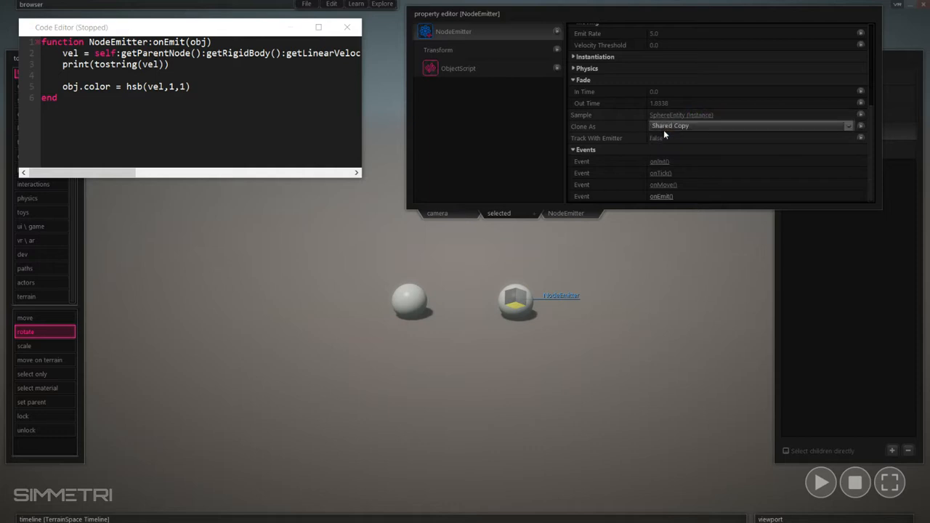
left_click(663, 129)
left_click(671, 154)
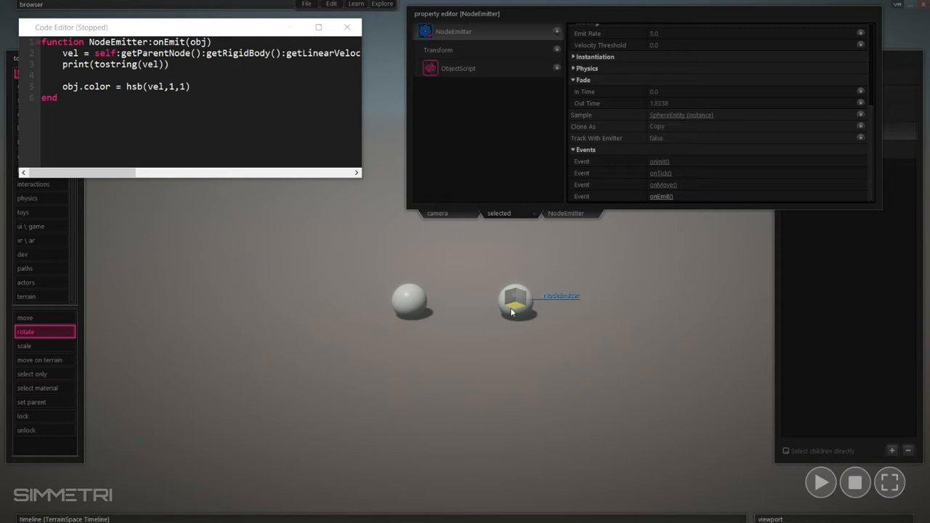
- Play the scene to test the trail colors with separate copies, then stop and reset it
left_click(426, 288)
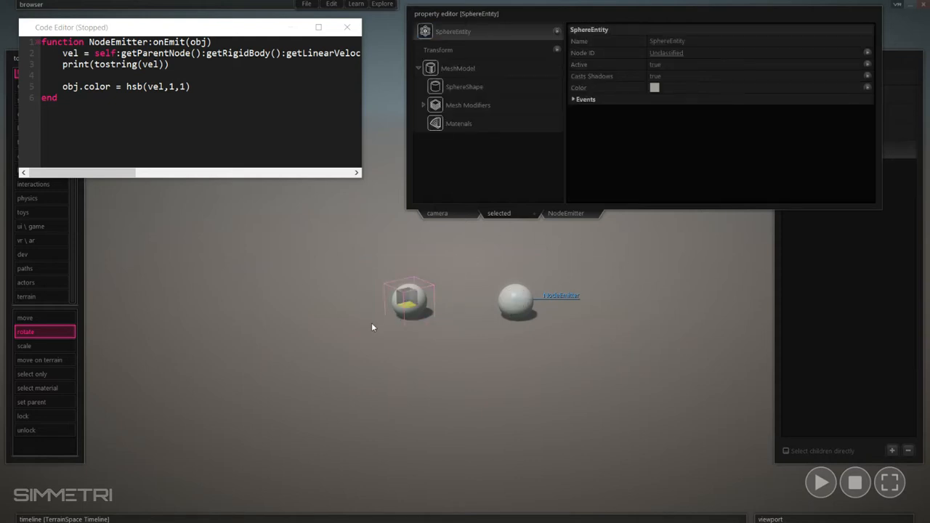
left_click(517, 300)
left_click(626, 342)
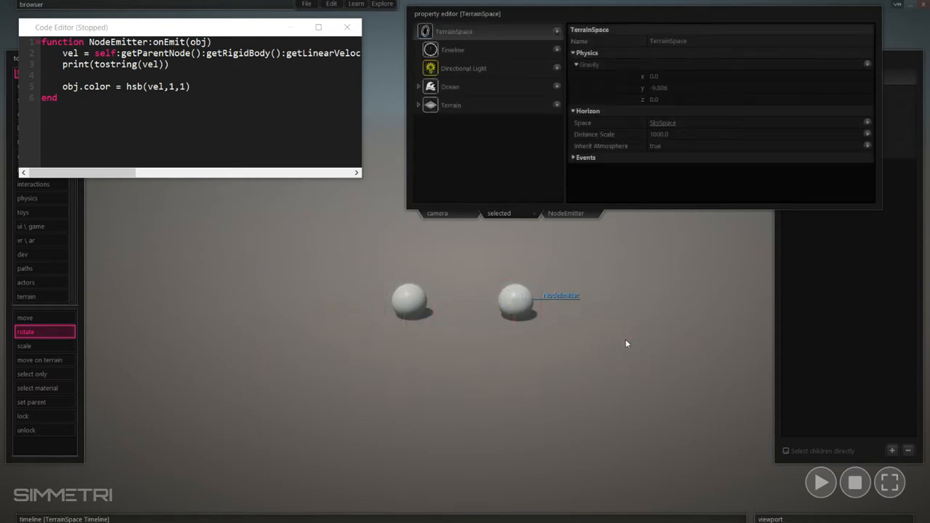
key("space")
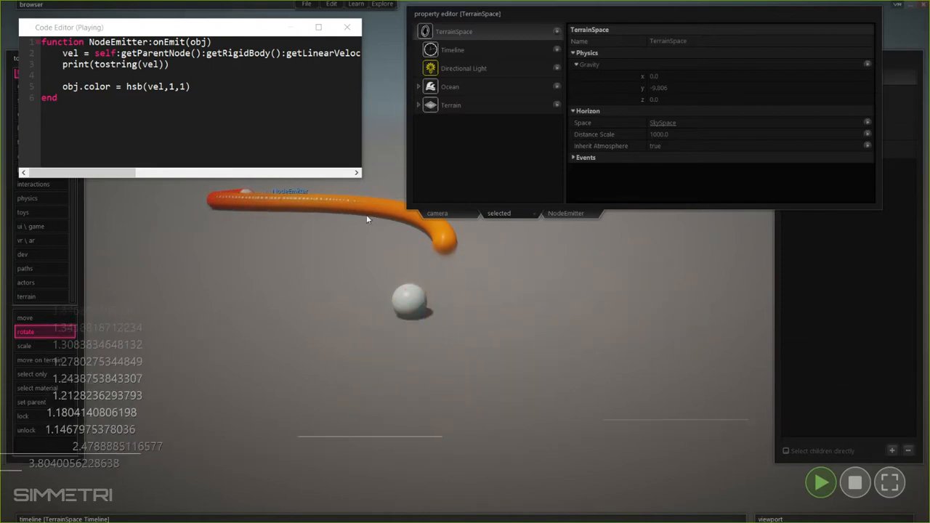
key("space")
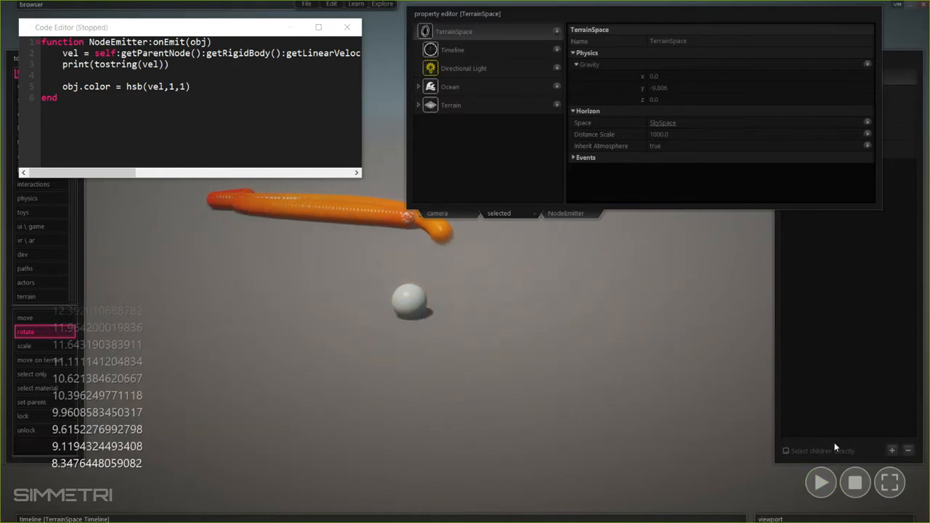
left_click(855, 484)
left_click(517, 314)
left_click(625, 339)
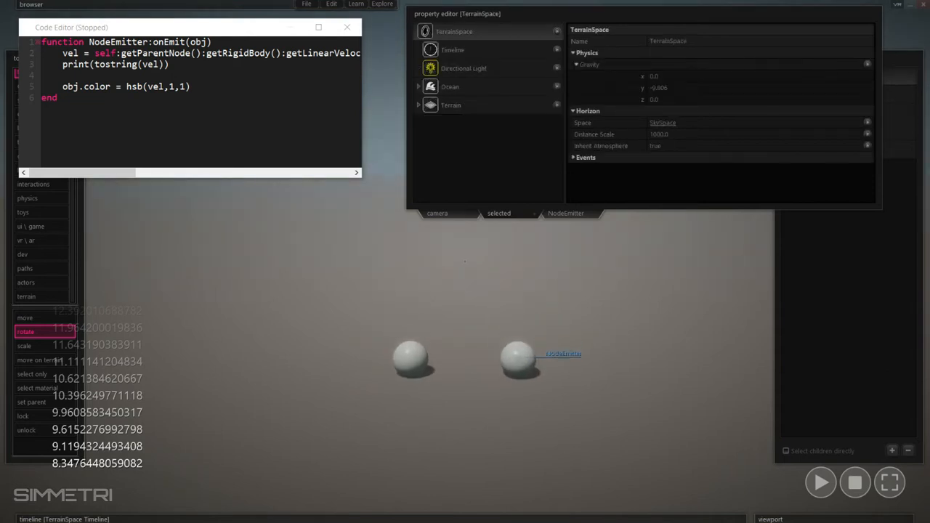
- Set NodeEmitter's Clone As property back to Shared Copy
left_click(511, 348)
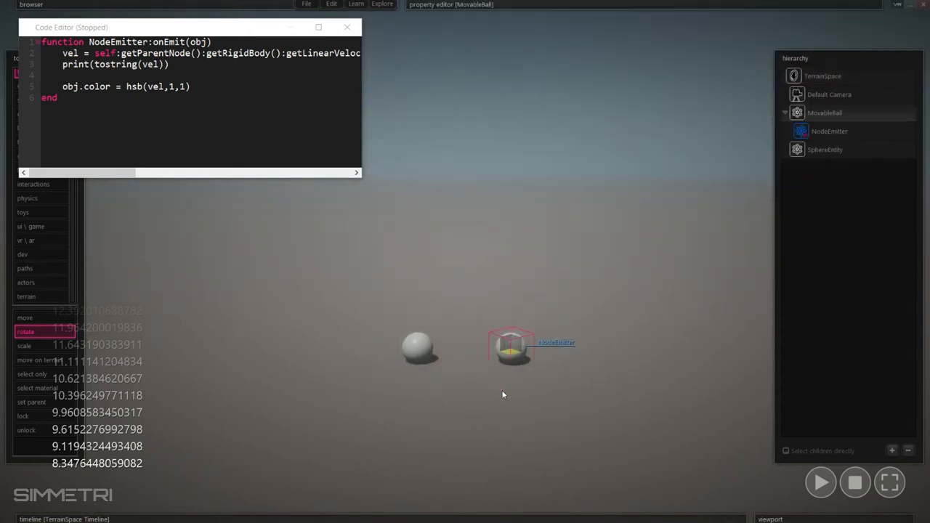
mouse_move(582, 3)
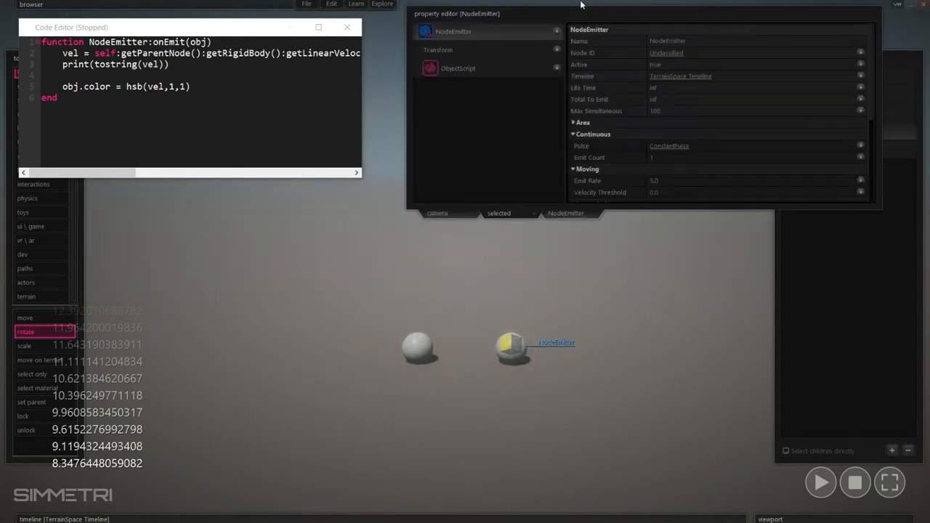
scroll(588, 176, "down", 5)
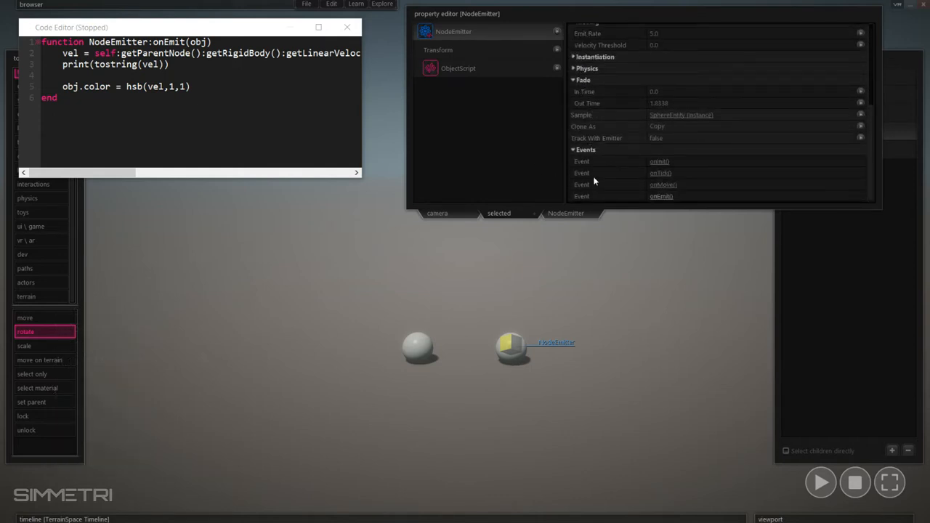
left_click(670, 125)
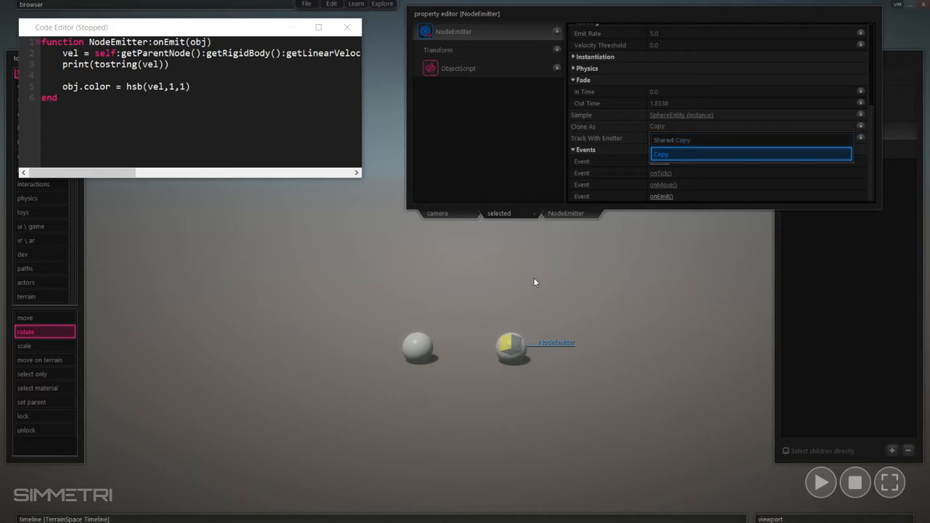
left_click(678, 138)
- Play the scene again to check the trail color with shared copies, and collapse the property editor
key("space")
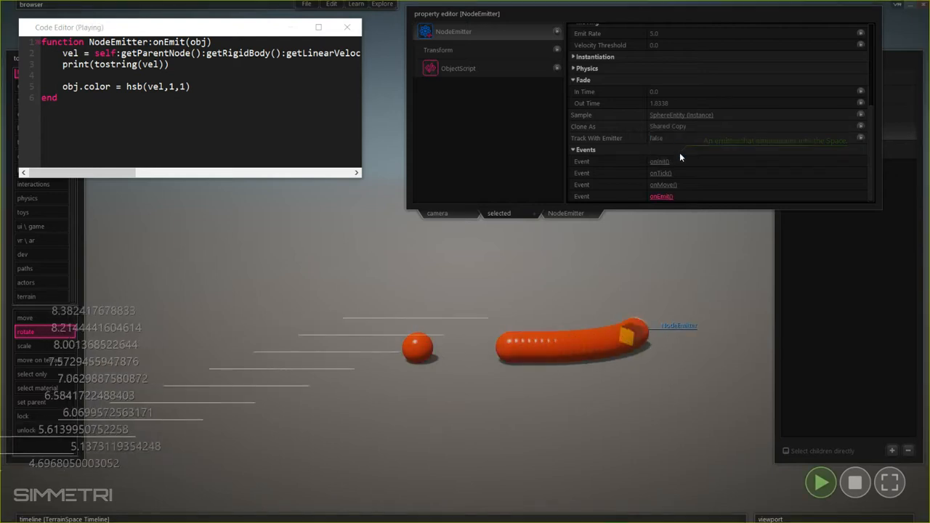
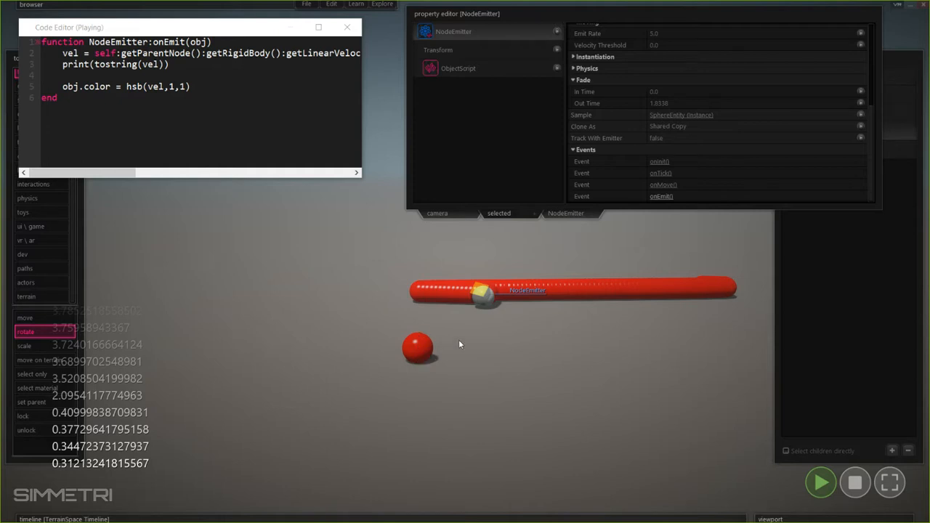
left_click(671, 11)
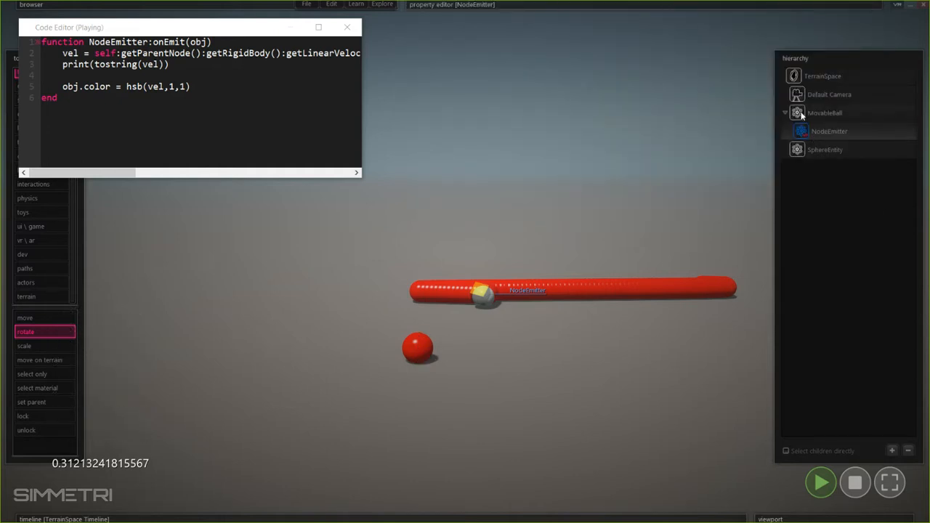
- Set NodeEmitter's Clone As property to Copy while the scene is playing
left_click(677, 3)
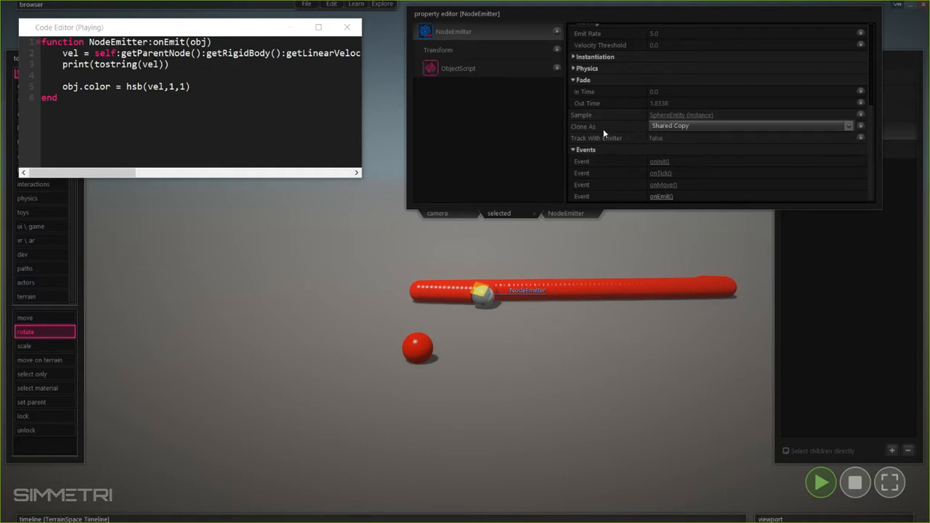
left_click(663, 127)
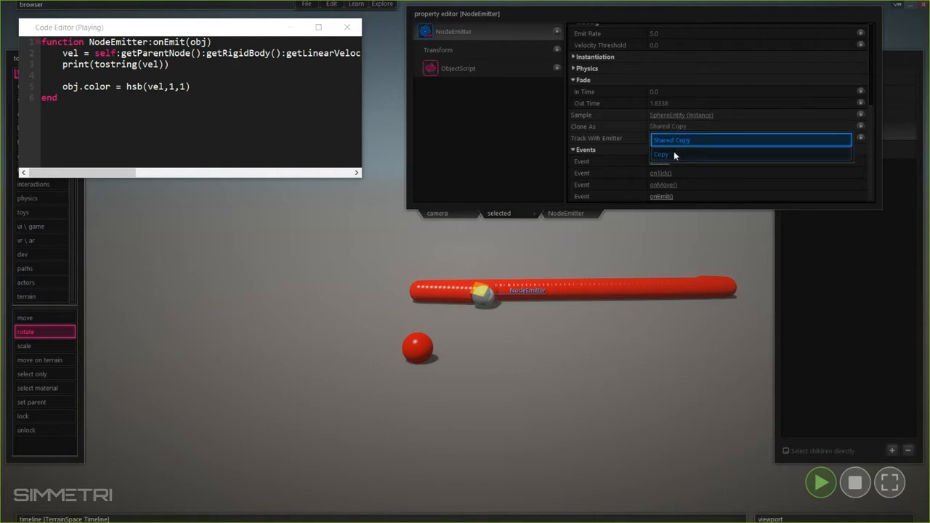
left_click(674, 154)
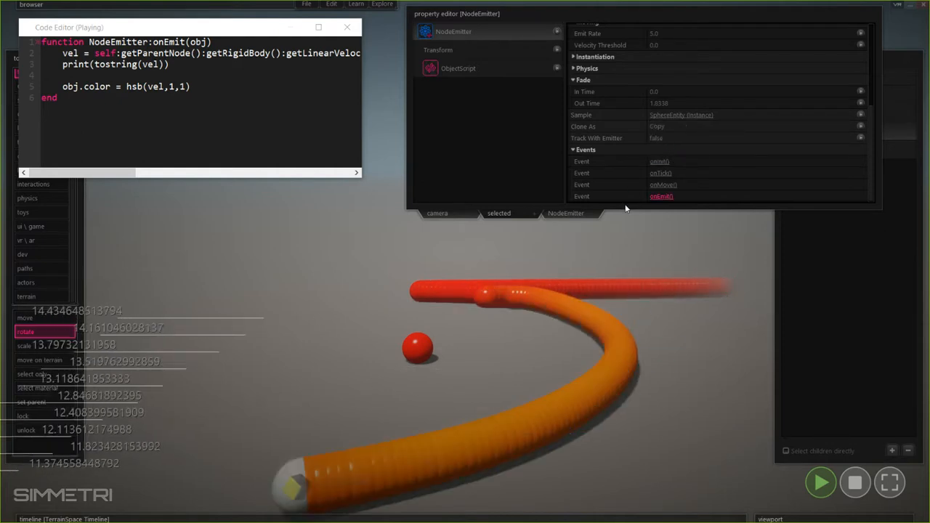
- Restart the scene and roll the ball in varying directions and speeds to examine how the copied trail's colors follow its velocity
left_click(856, 483)
left_click(587, 321)
key("space")
key("Right")
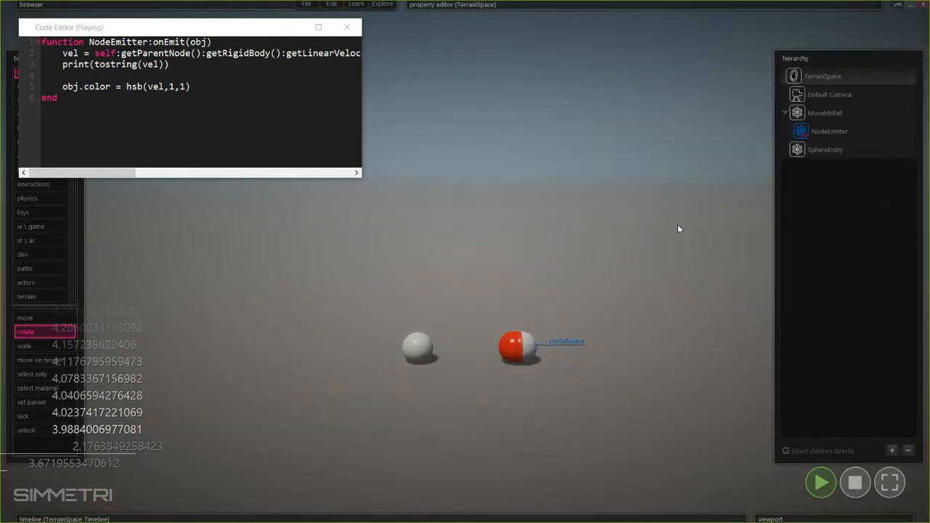
key("Up")
key("Left")
key("Right")
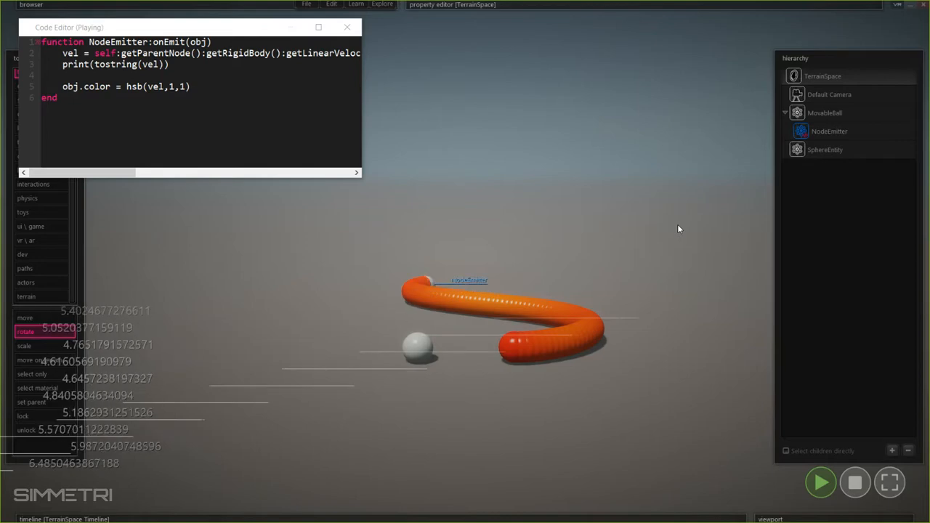
key("Down")
key("Left")
key("Up")
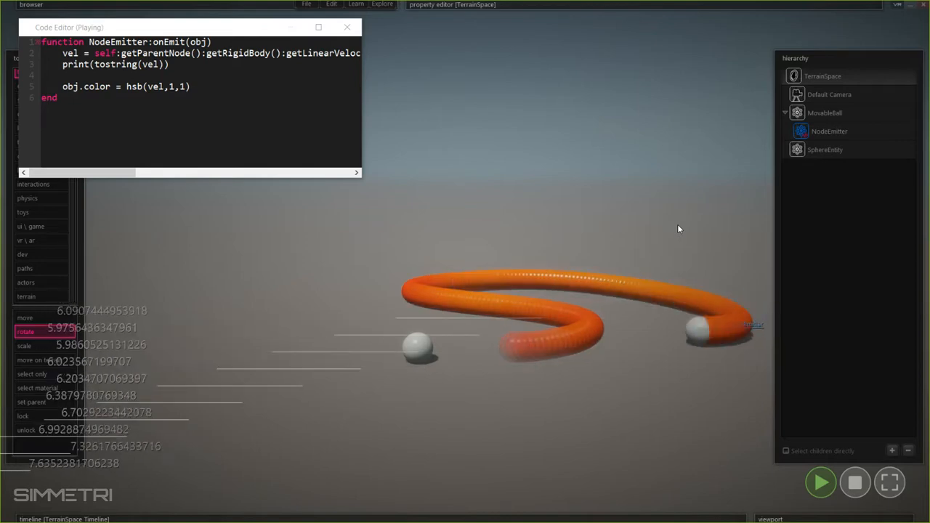
key("Down")
key("Left")
key("Up")
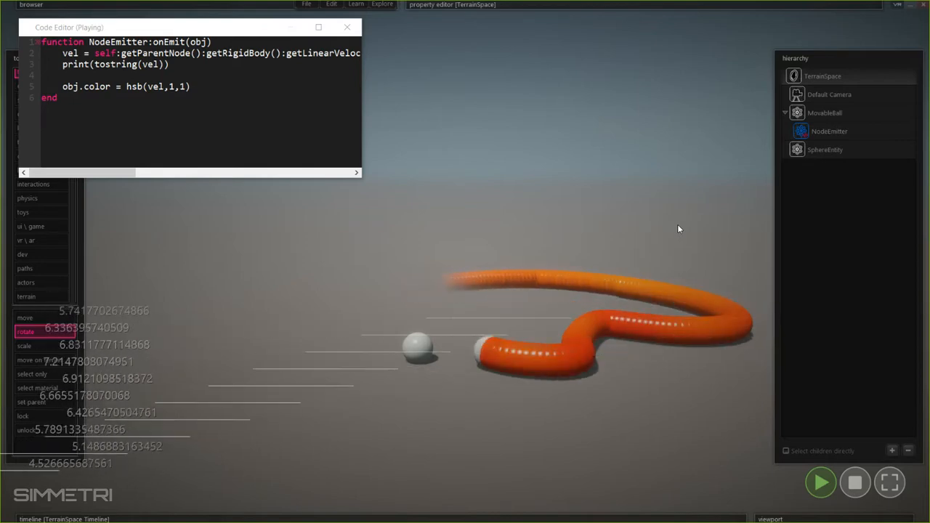
key("Right")
key("Left")
key("Down")
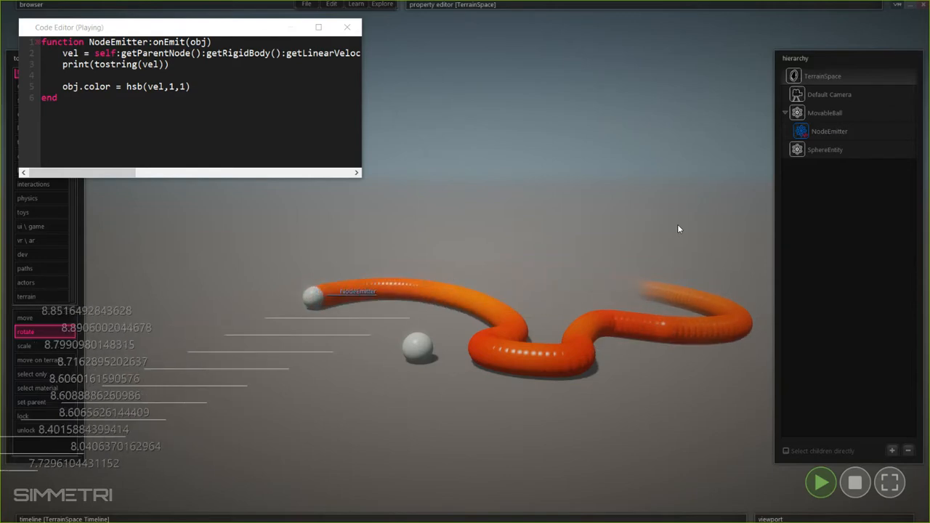
key("Right")
key("Left")
key("Down")
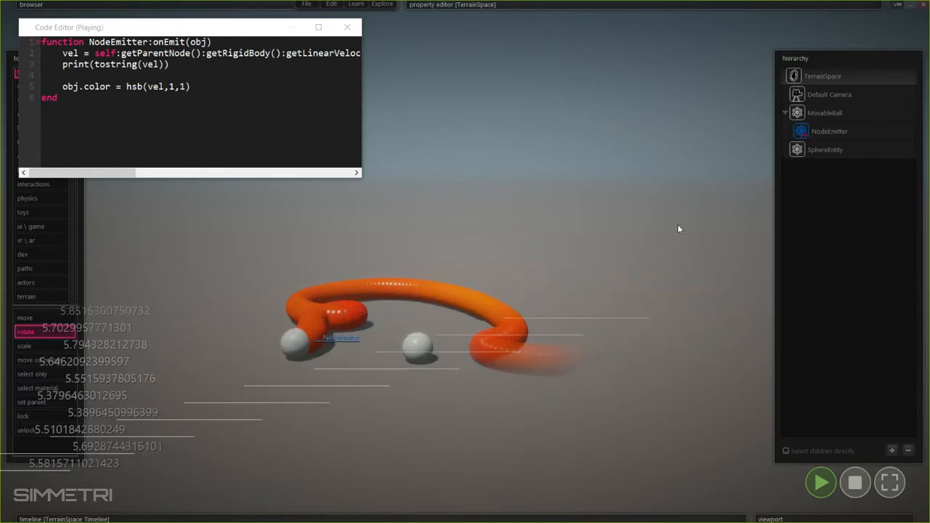
key("Up")
key("Right")
key("Left")
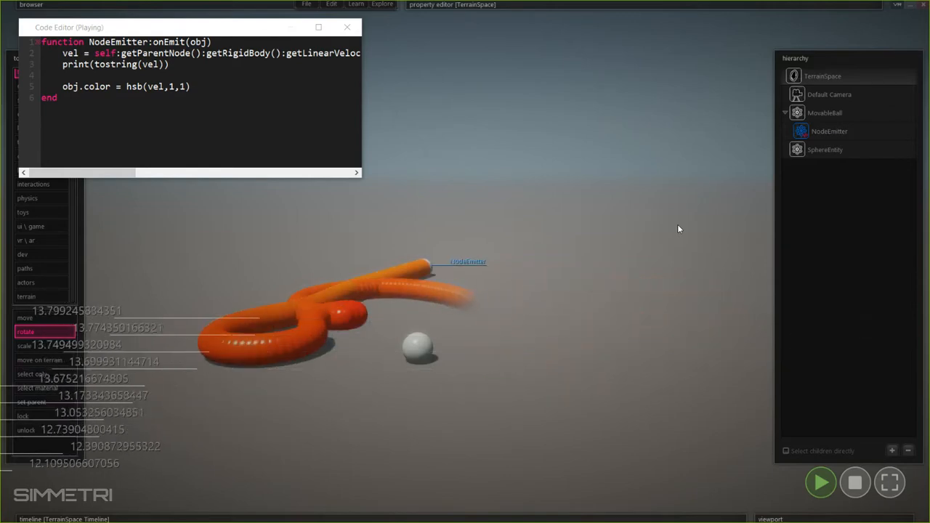
key("Down")
key("Down")
key("Right")
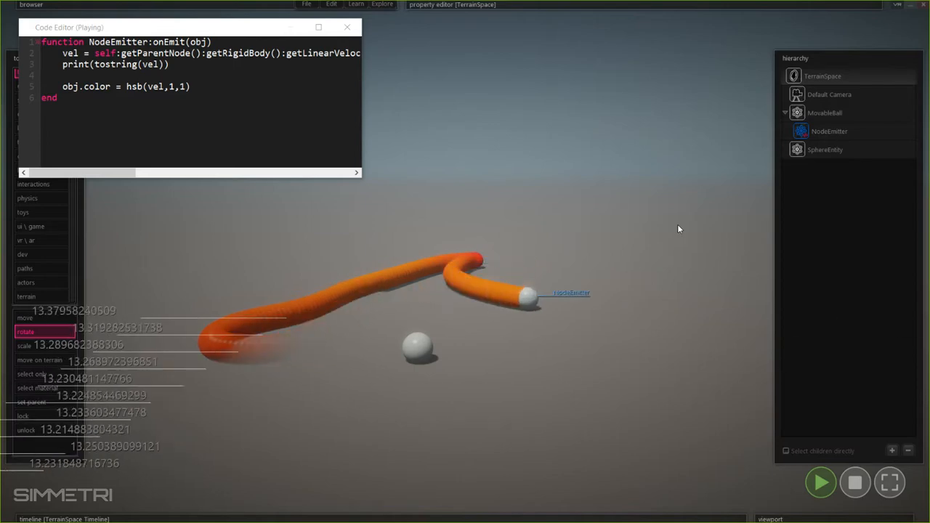
key("Left")
key("Up")
key("Right")
key("Down")
key("Left")
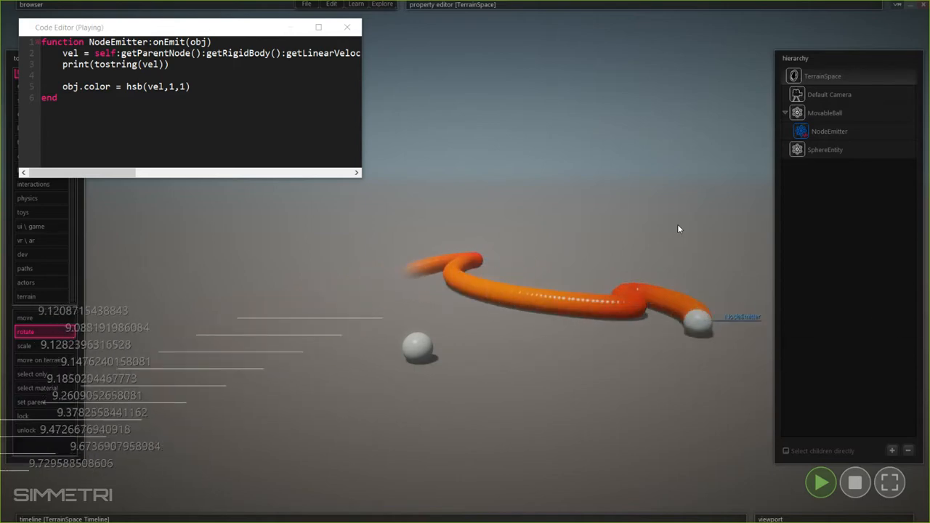
key("Right")
key("Up")
key("Left")
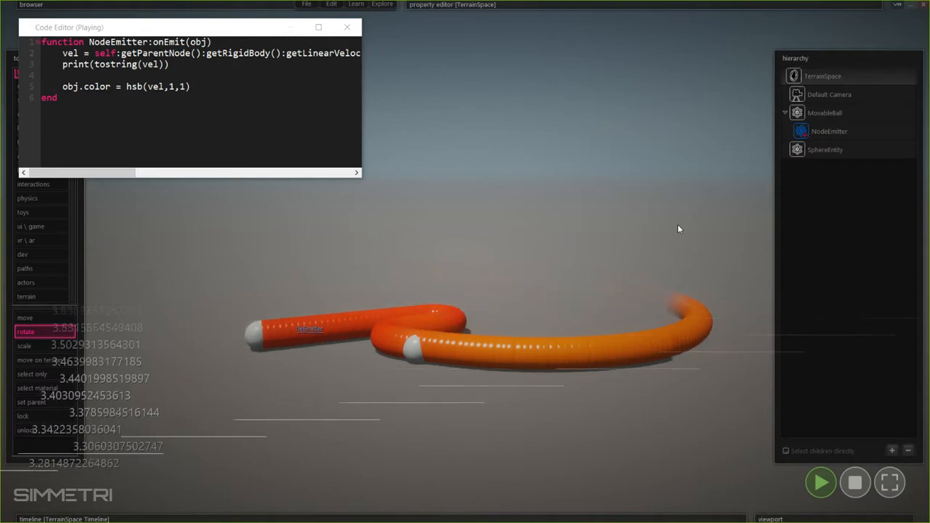
key("Right")
key("Up")
key("Right")
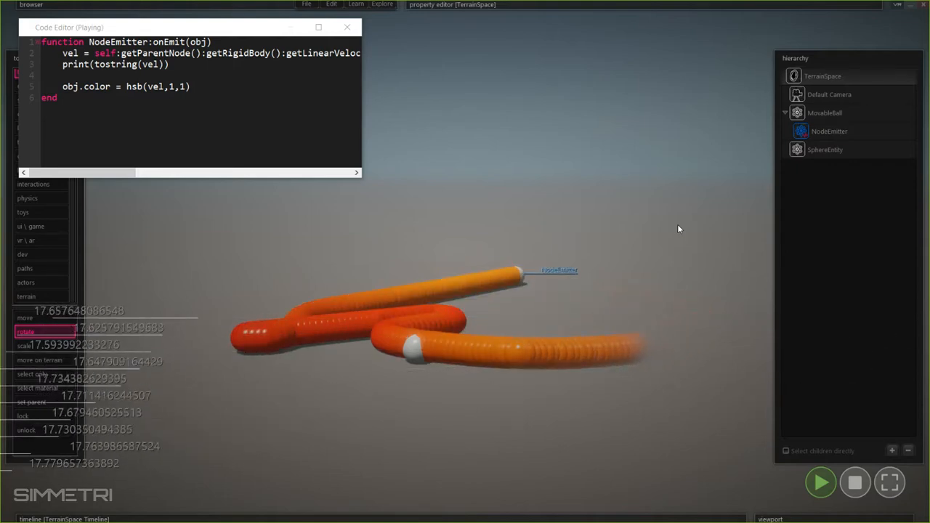
key("Left")
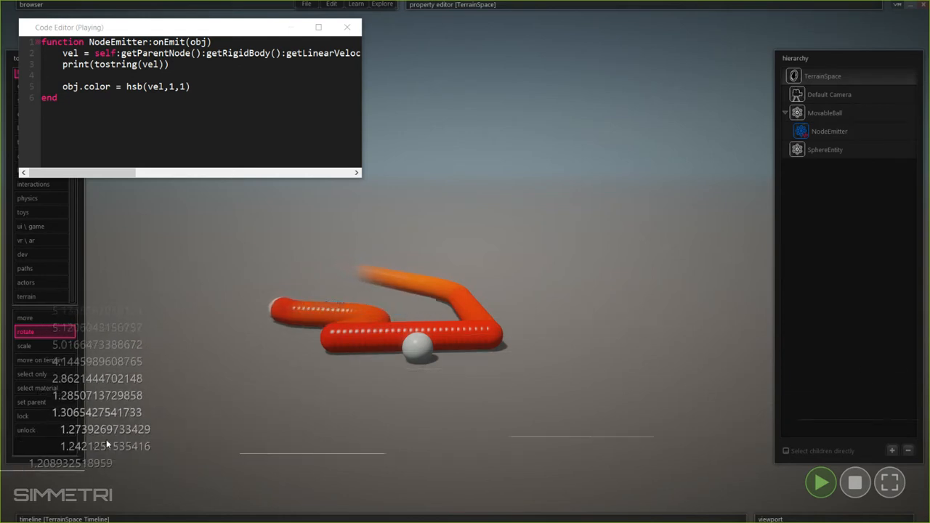
- Select the original SphereEntity, roll the ball again to compare its color with the trail, and stop the scene
left_click(431, 346)
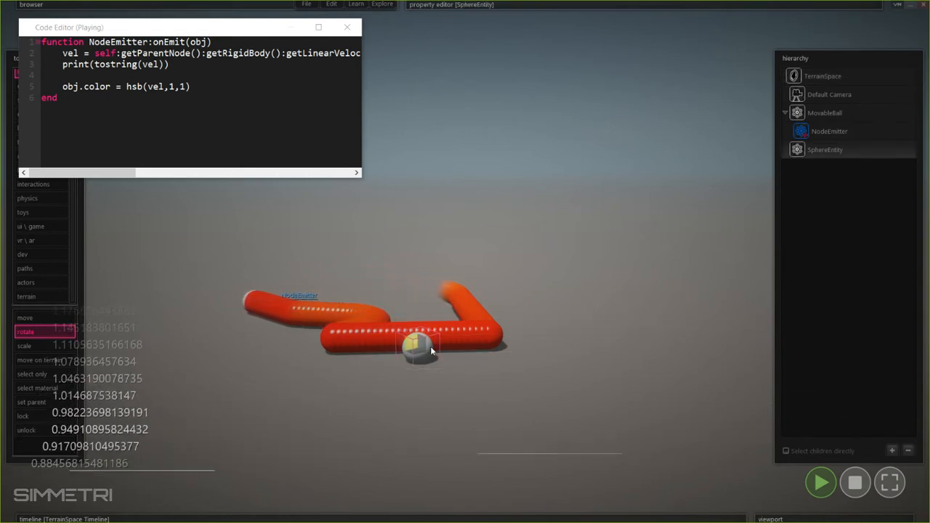
key("Right")
key("Up")
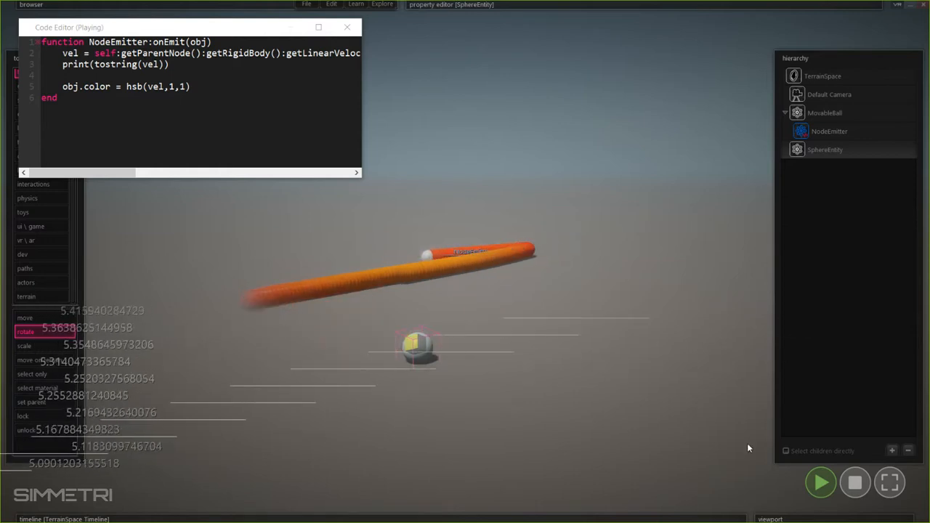
left_click(854, 483)
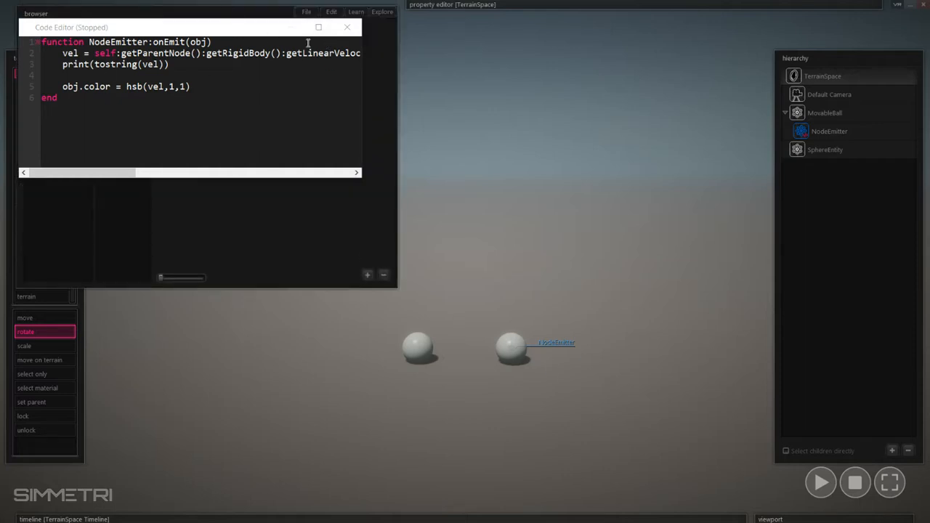
- Move the code editor away from the browser and shorten its window to fit the script
left_click_drag(274, 33, 377, 180)
left_click_drag(324, 165, 307, 52)
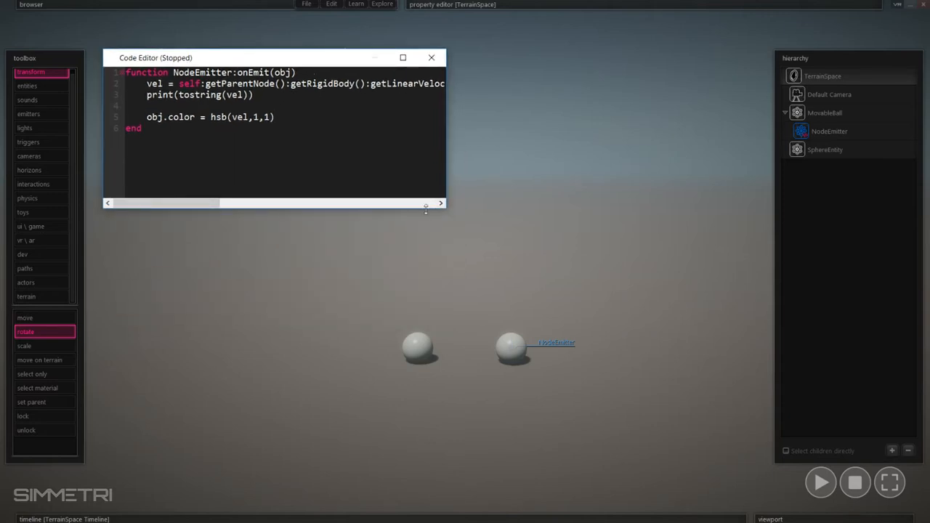
mouse_move(435, 209)
left_mouse_down()
mouse_move(418, 151)
mouse_move(388, 108)
mouse_move(389, 153)
left_mouse_up()
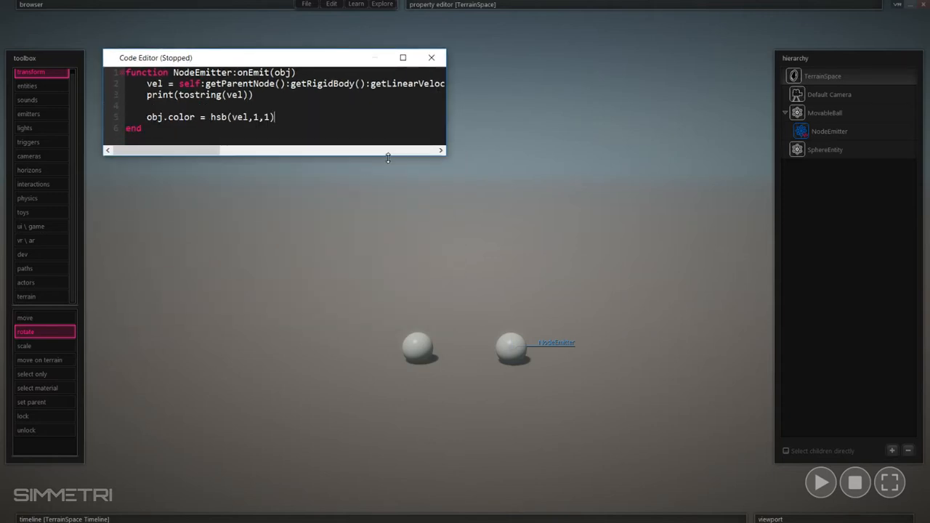
- Add a second sphere entity to the terrain scene as a color sample
left_click(27, 86)
left_click(27, 346)
right_click_drag(354, 293, 309, 241)
key("s")
right_click(400, 250)
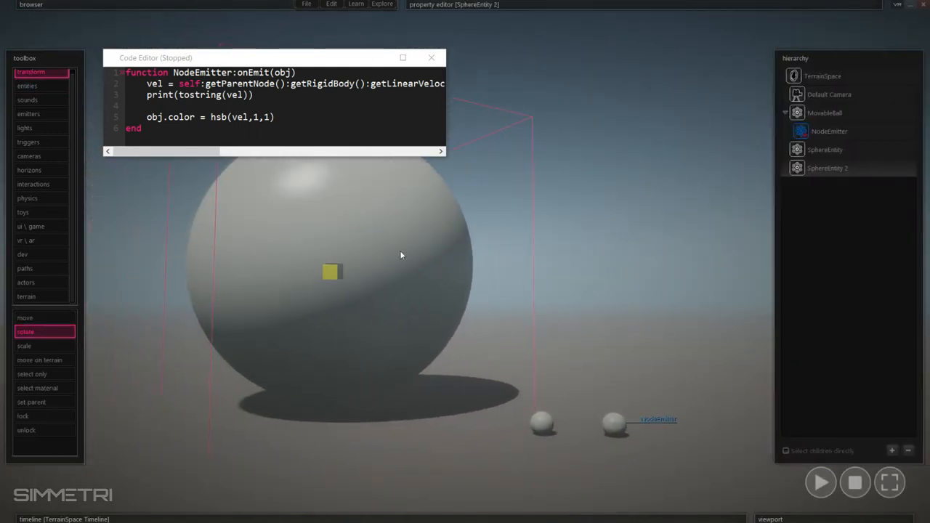
- Add a ColorComponentsAttribute to SphereEntity 2's Color property and expand its color components
mouse_move(498, 15)
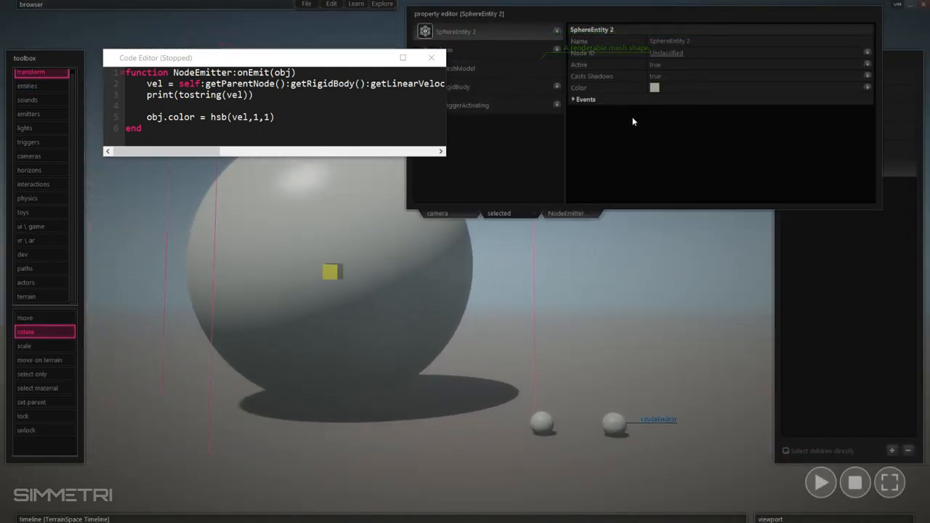
left_click(867, 88)
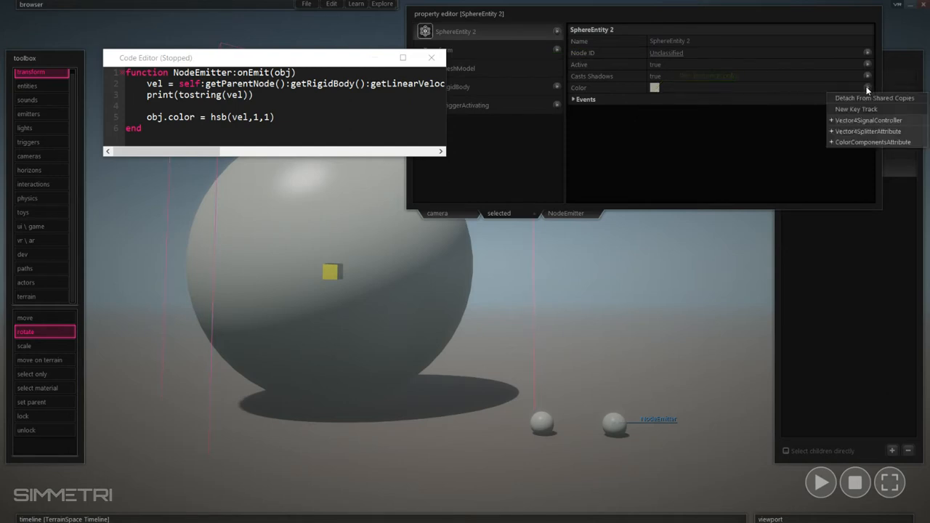
left_click(889, 144)
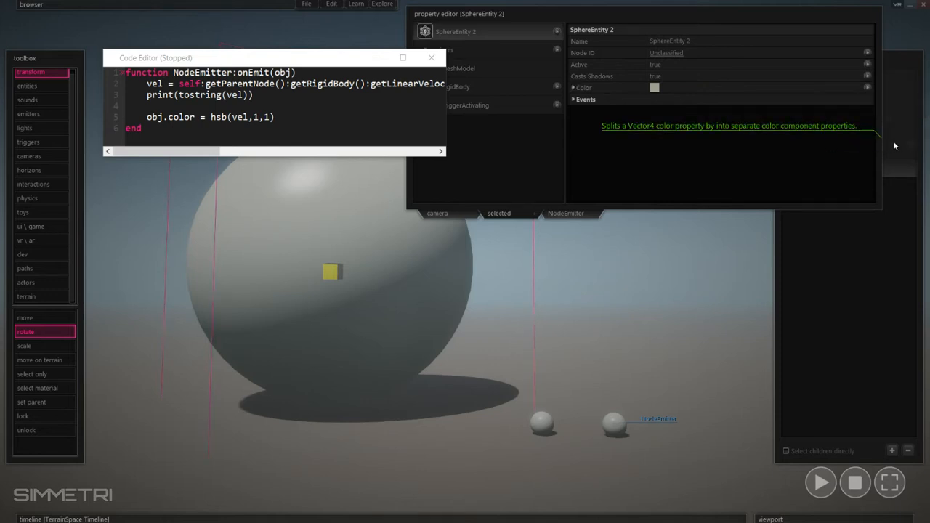
left_click(589, 99)
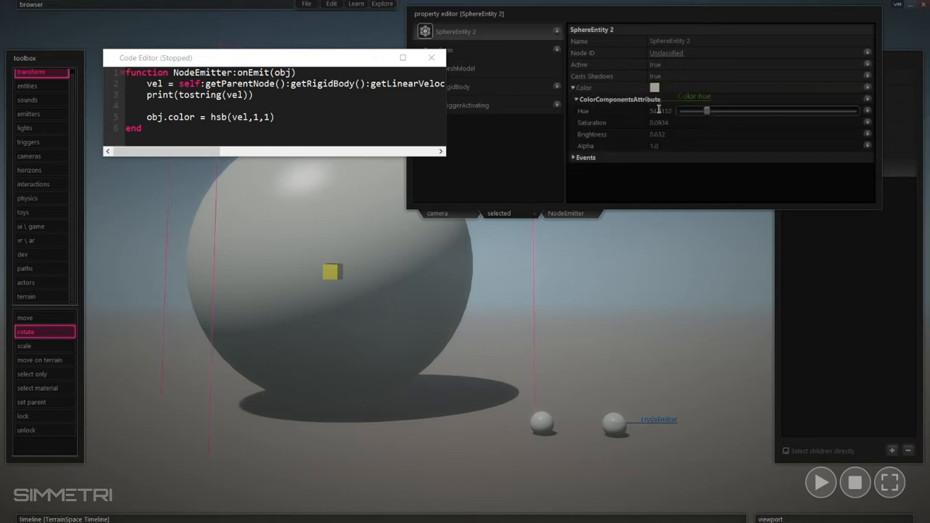
- Set SphereEntity 2's color hue to 0.0 and its saturation to 1.0
mouse_move(698, 113)
left_click(701, 122)
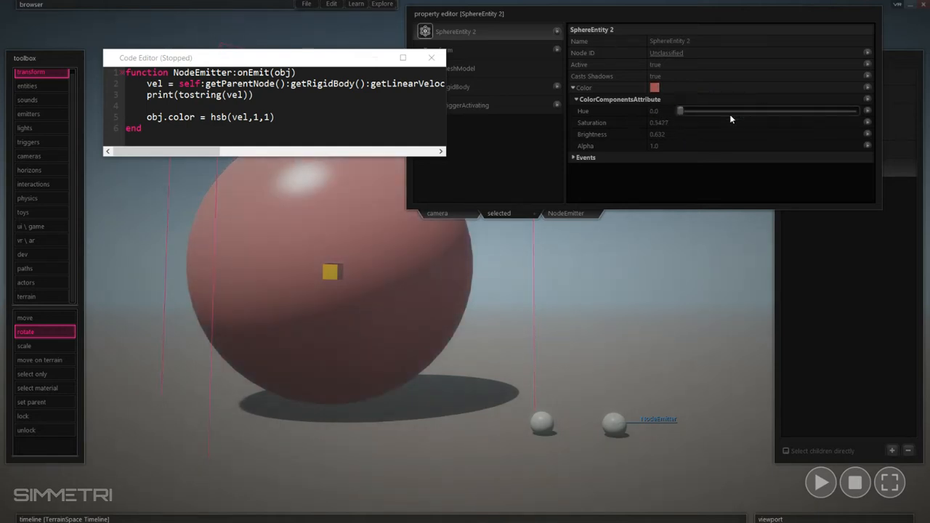
left_click(782, 121)
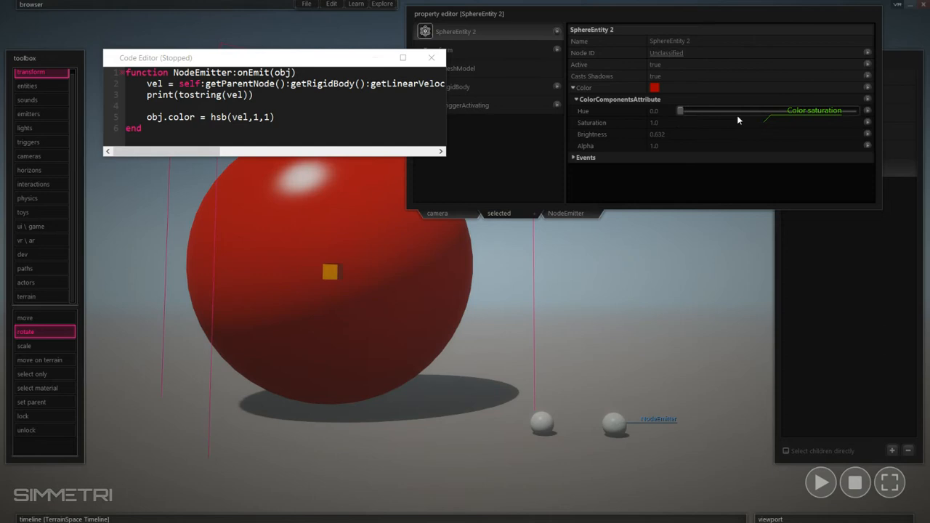
left_click(682, 110)
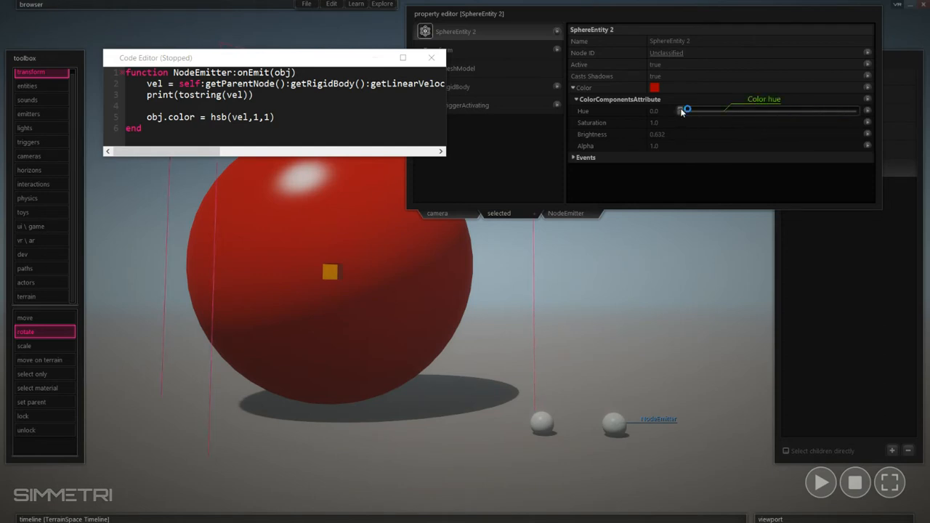
- Sweep SphereEntity 2's hue from 0 through the middle of the color range to 360 to demonstrate the hue values
left_click_drag(681, 110, 764, 112)
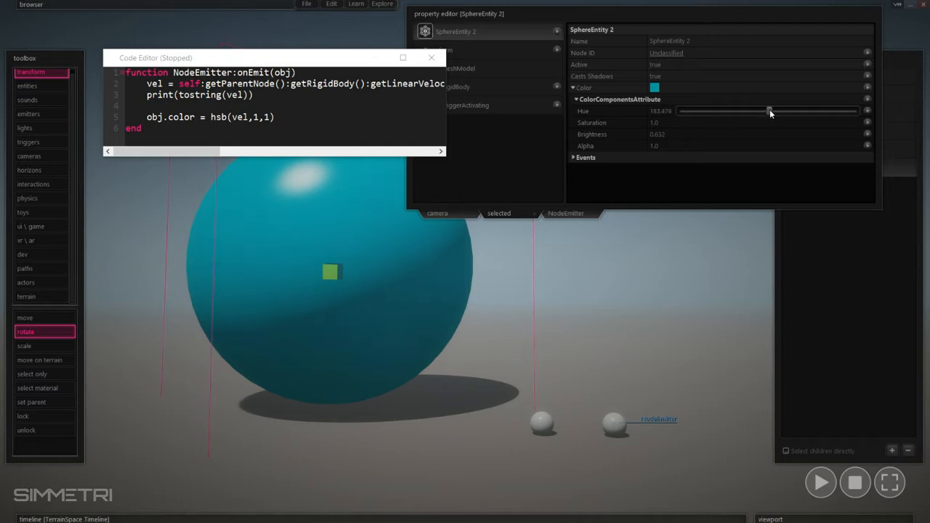
mouse_move(770, 110)
left_mouse_down()
mouse_move(870, 112)
mouse_move(761, 117)
mouse_move(856, 113)
mouse_move(773, 111)
left_mouse_up()
mouse_move(773, 113)
left_mouse_down()
mouse_move(860, 100)
mouse_move(770, 112)
left_mouse_up()
mouse_move(769, 110)
left_mouse_down()
mouse_move(888, 112)
mouse_move(769, 112)
left_mouse_up()
double_click(766, 112)
left_click_drag(682, 111, 768, 110)
mouse_move(768, 111)
left_mouse_down()
mouse_move(865, 112)
mouse_move(769, 110)
left_mouse_up()
left_click_drag(769, 108, 866, 120)
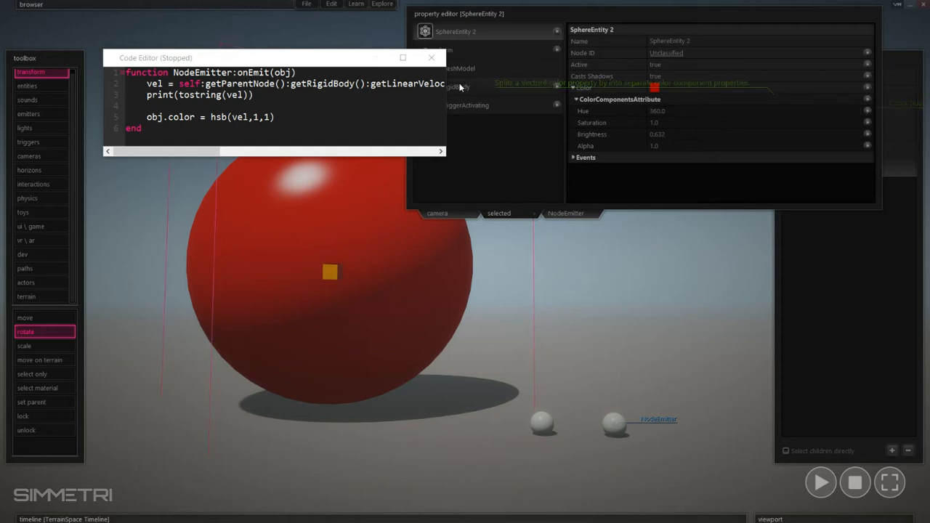
- Shift the code editor clear of the property editor and delete the large sample sphere
left_click_drag(312, 58, 288, 42)
left_click(514, 298)
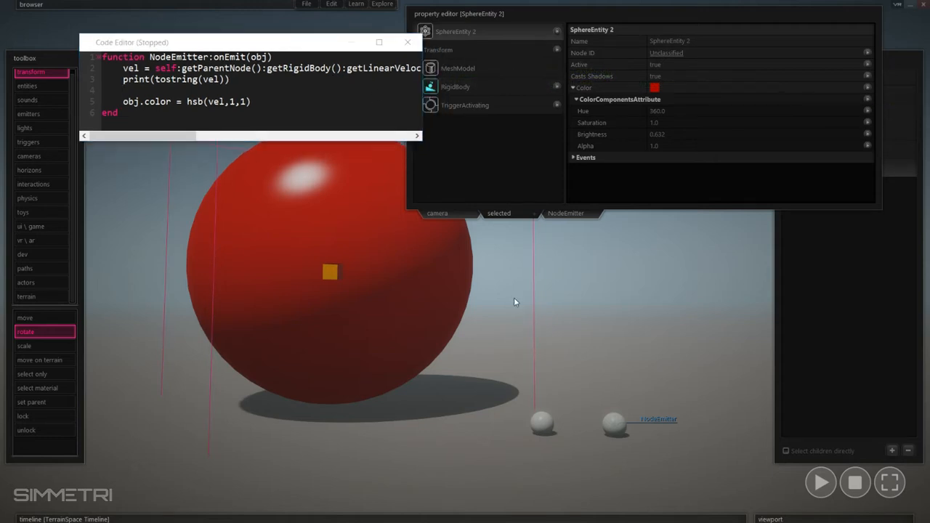
key("Delete")
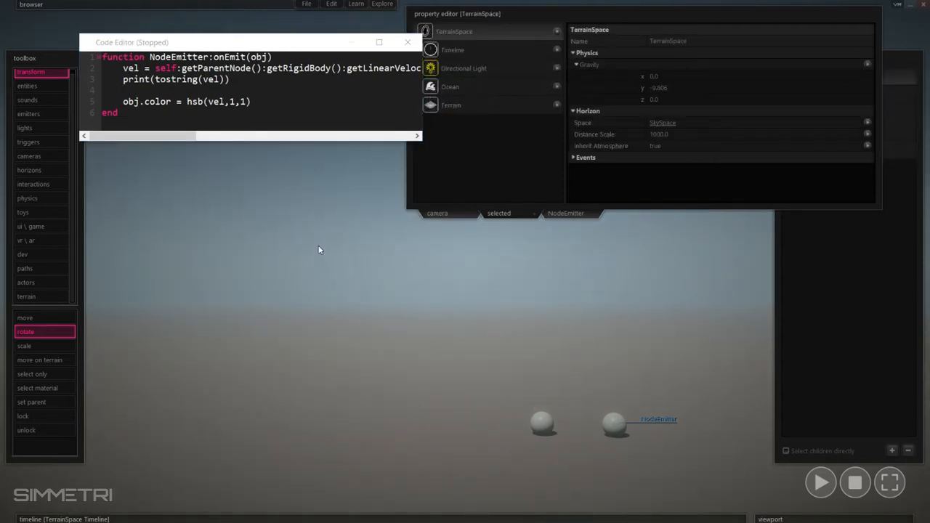
- Space out vel in the script's hsb call and add a closing parenthesis after it
left_click(226, 102)
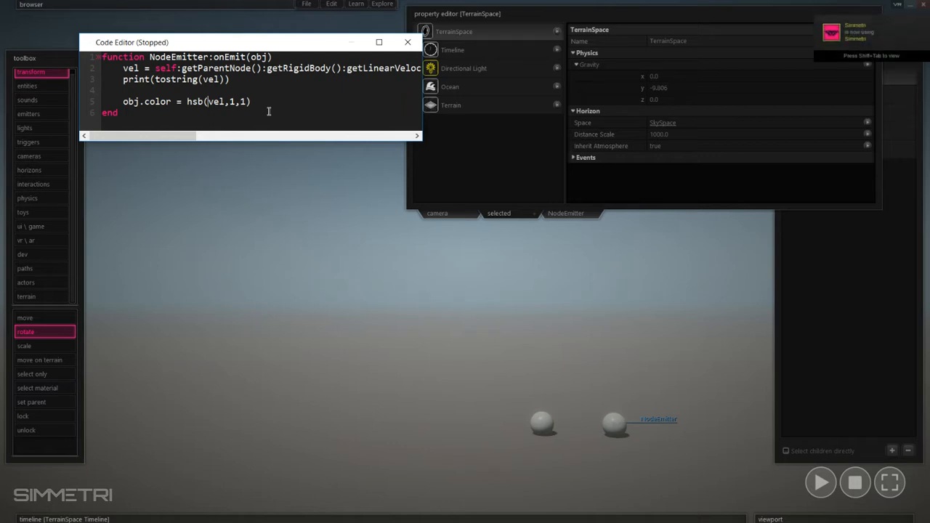
key("Right")
key("Right")
key("Right")
key("Left")
key("Left")
key("Left")
key("Left")
key("Left")
type(")")
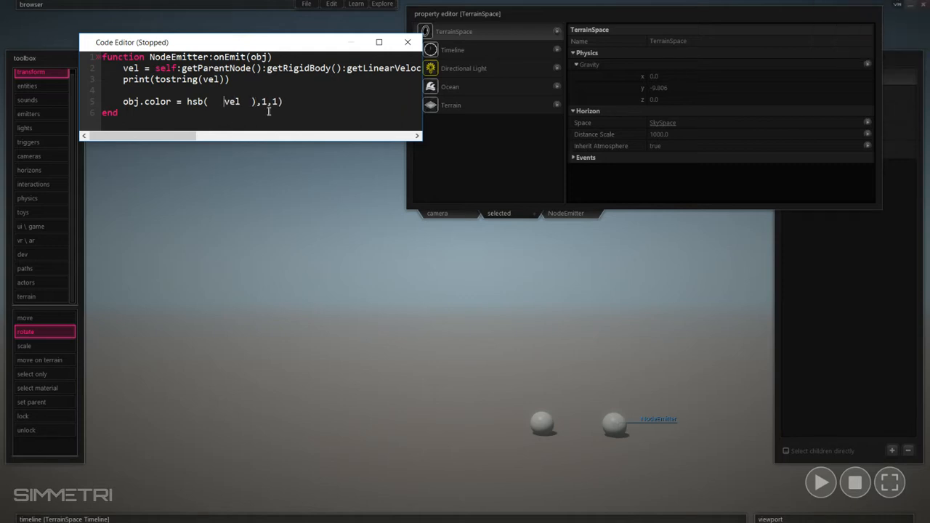
- Rework the parentheses around vel in the hsb call and try a multiplication by 10
type("(  *10")
key("BackSpace")
key("BackSpace")
key("BackSpace")
key("BackSpace")
left_click(268, 111)
type(")")
key("Left")
key("Left")
key("Left")
key("Left")
type("(")
key("BackSpace")
- Insert "180 +" before the velocity term in the hsb hue argument, then close the code editor and collapse the property editor
key("Left")
key("Left")
key("Left")
key("Left")
key("Left")
key("Left")
key("Left")
key("Left")
type("180 +")
key("Right")
left_click(411, 45)
left_click(508, 19)
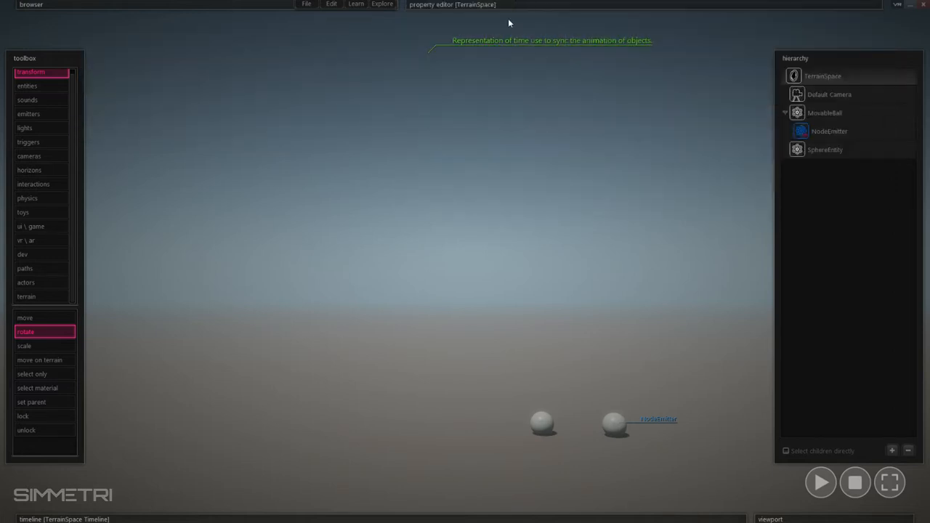
- Run the simulation and roll the ball around to check the trail's velocity-based colors, then pause it
key("space")
key("Left")
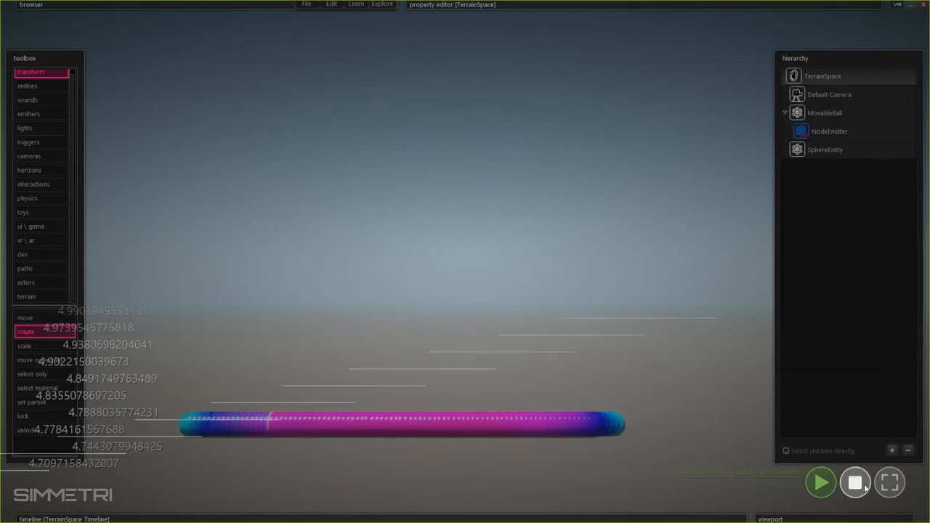
mouse_move(715, 372)
right_mouse_down()
mouse_move(749, 480)
mouse_move(715, 429)
mouse_move(715, 409)
mouse_move(690, 398)
mouse_move(717, 358)
right_mouse_up()
key("Up")
key("Left")
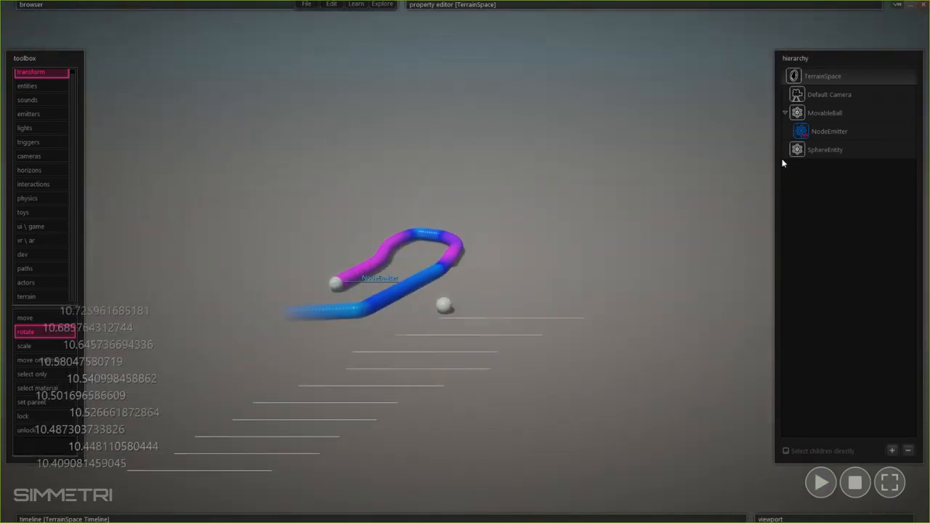
- Comment out the print(tostring(vel)) line in NodeEmitter's script and close the code editor
right_click(803, 147)
right_click(810, 131)
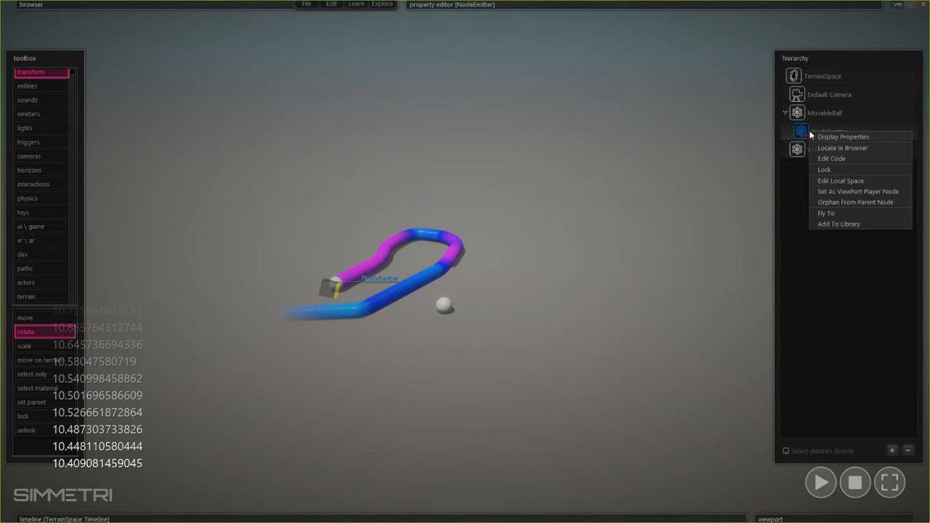
left_click(845, 160)
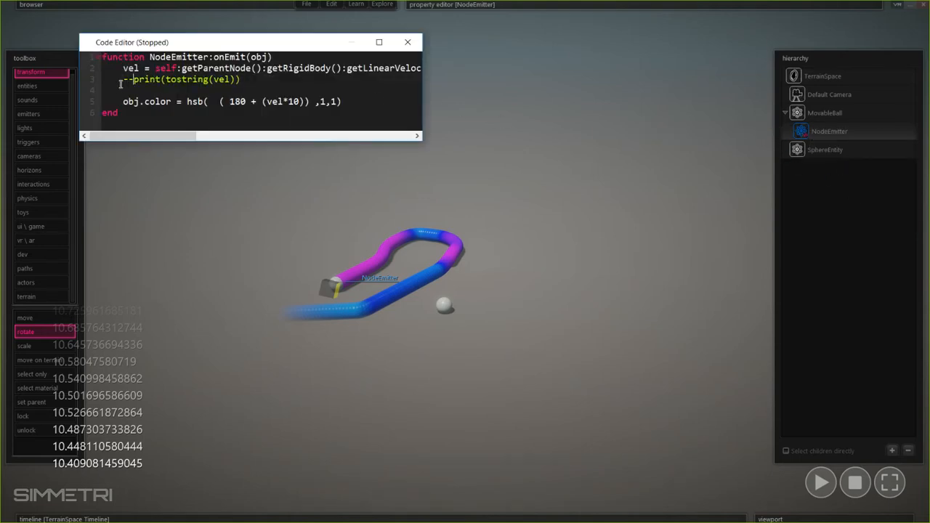
left_click(407, 43)
left_click(560, 218)
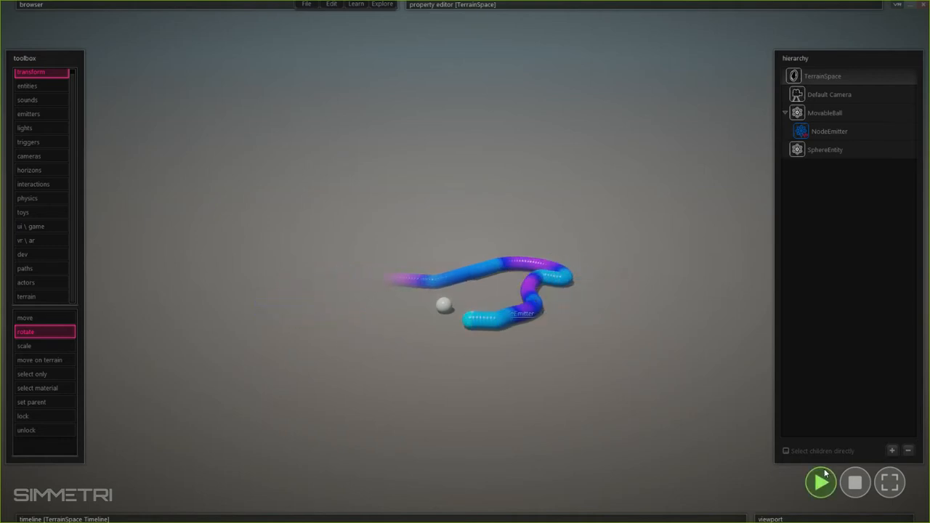
- Reset the simulation, select the white sample sphere beside the ball, and replay the colored trail before stopping it again
left_click(854, 482)
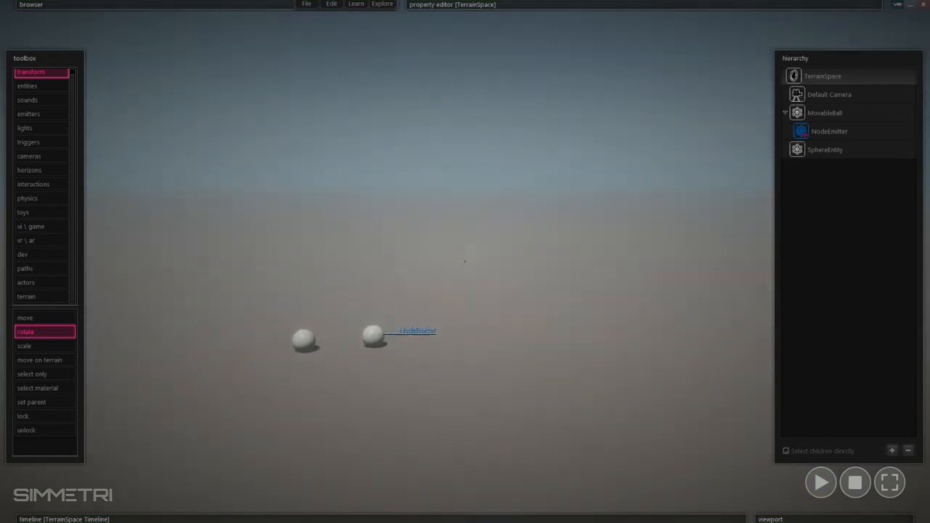
right_click_drag(465, 262, 349, 363)
key("w")
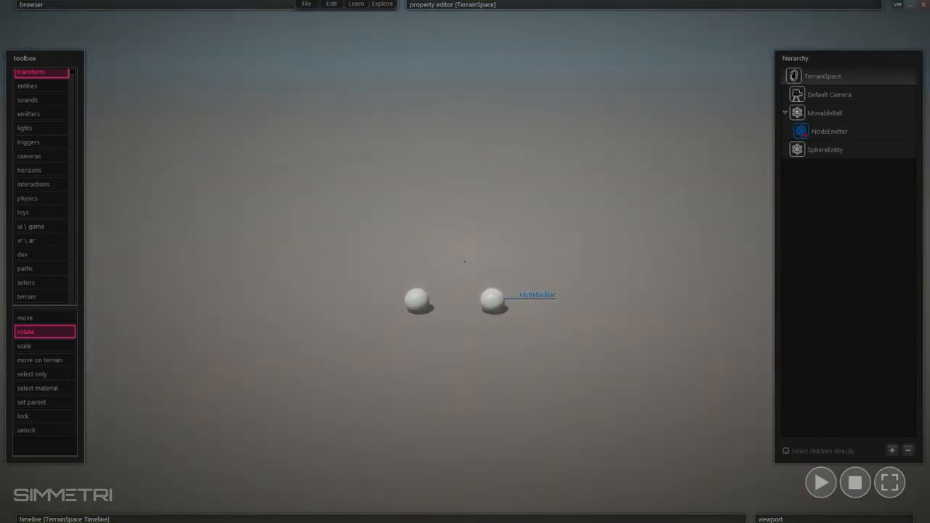
left_click(495, 301)
left_click(431, 251)
left_click(413, 303)
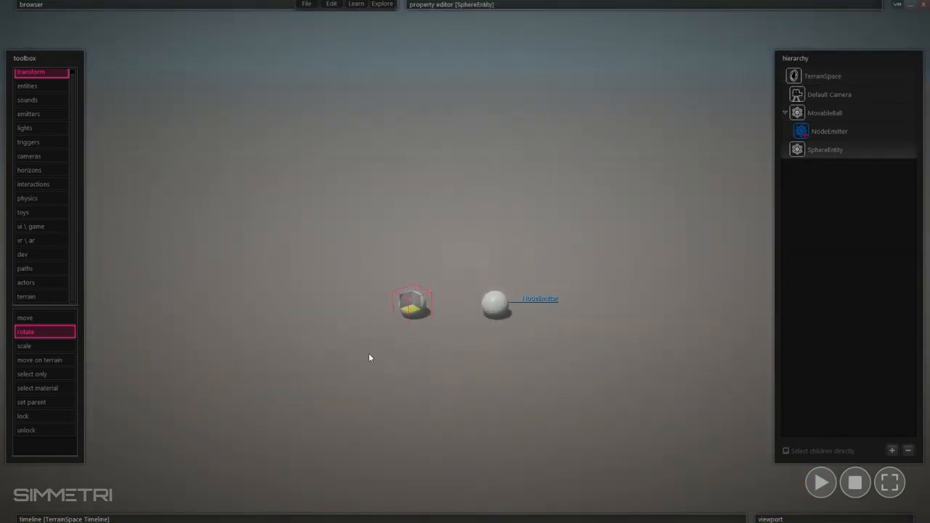
key("space")
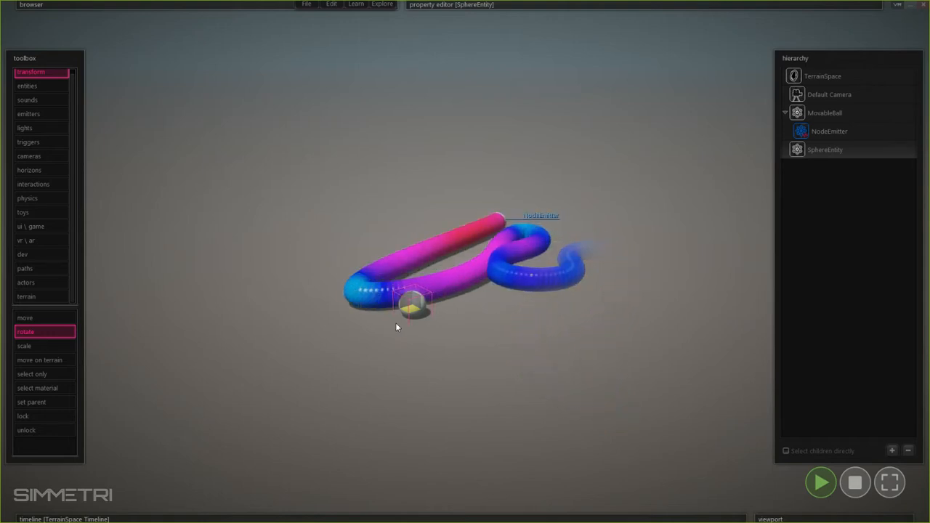
left_click(855, 483)
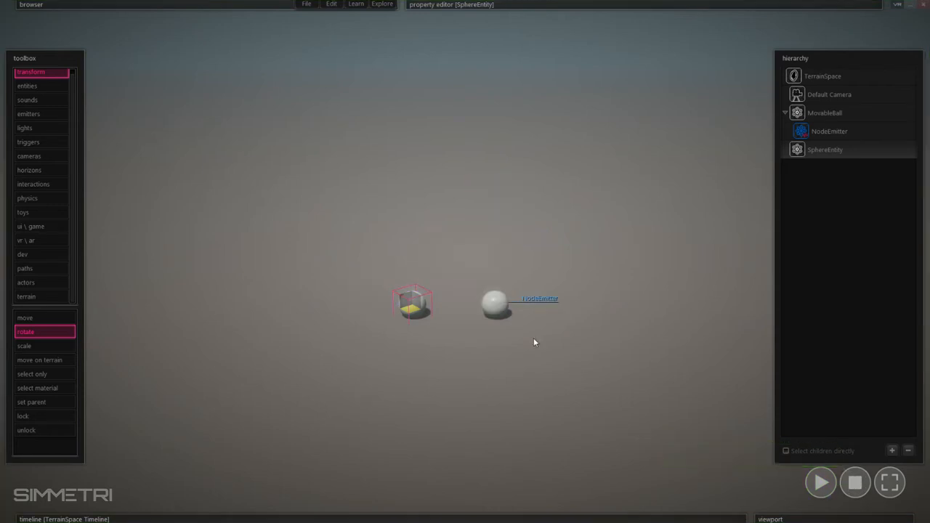
- Add the SphereEntity sample sphere to the library and clear the selection
mouse_move(149, 4)
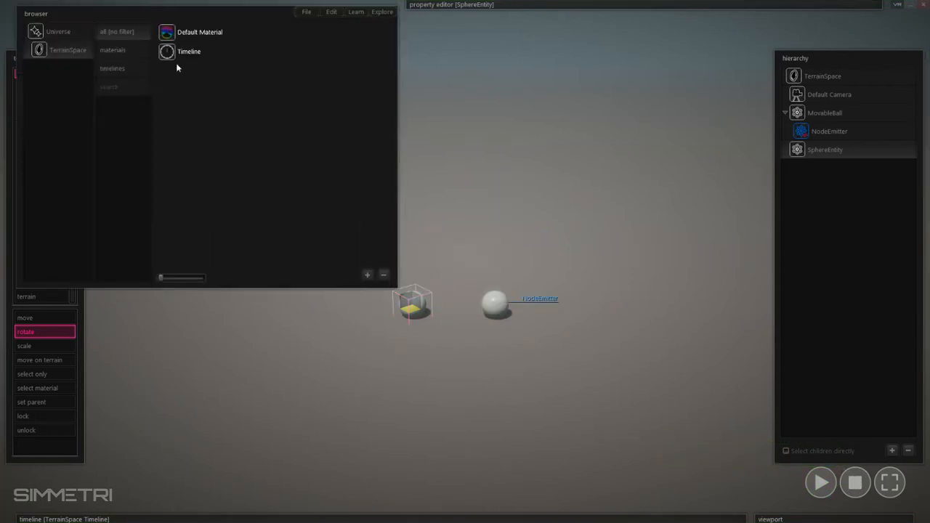
left_click(430, 343)
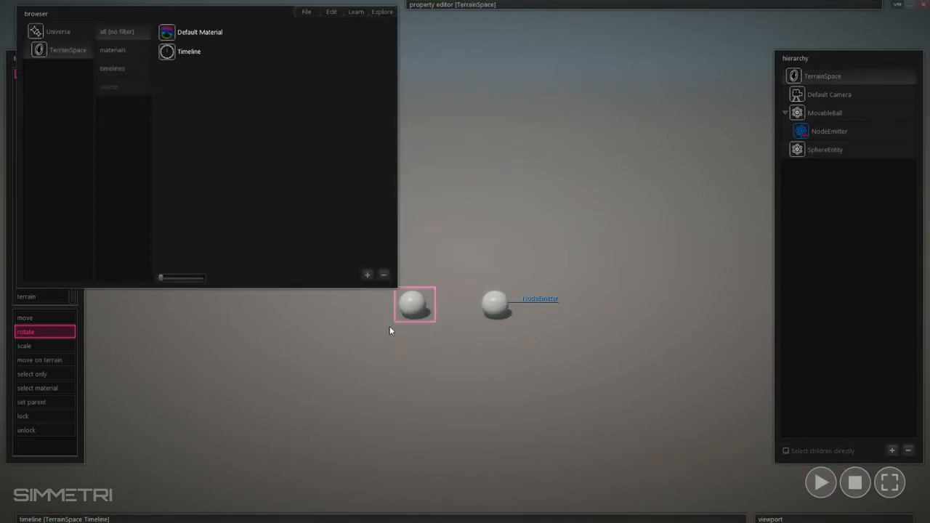
left_click(407, 313)
left_click(428, 356)
left_click(412, 305)
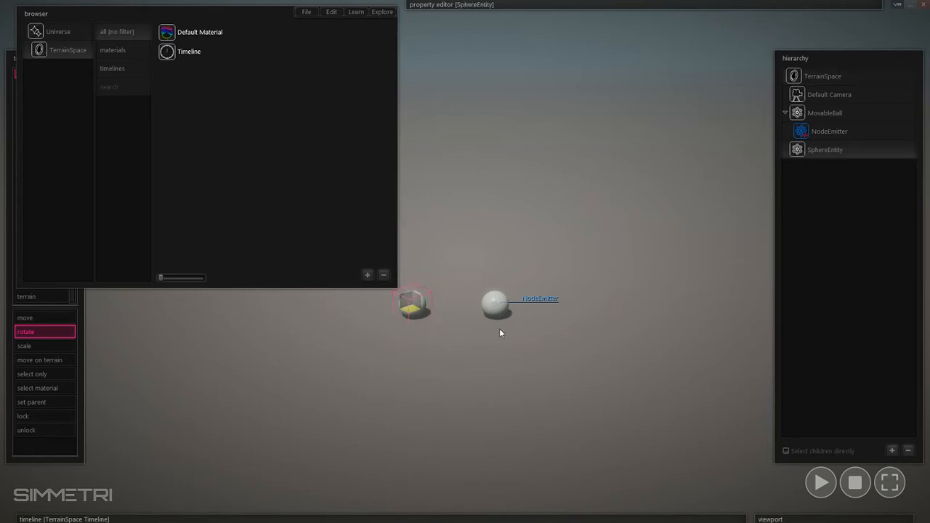
right_click(423, 308)
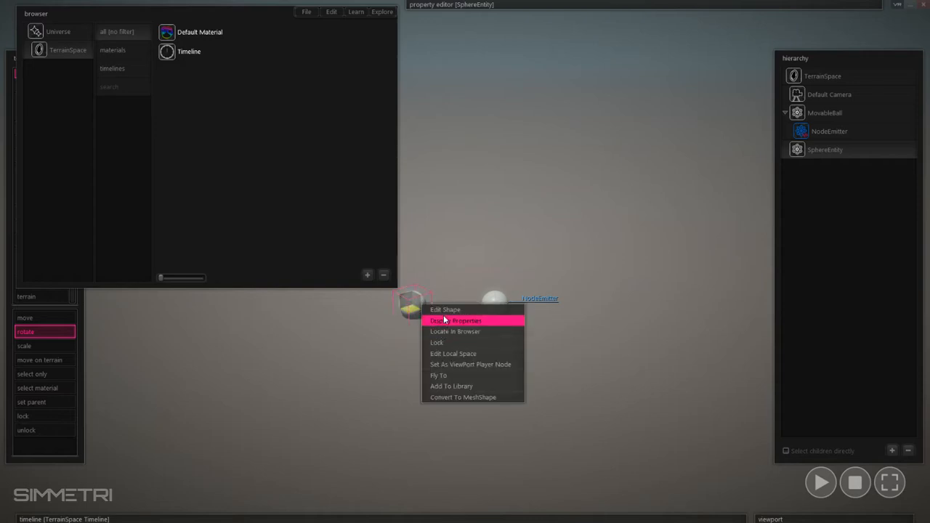
left_click(464, 387)
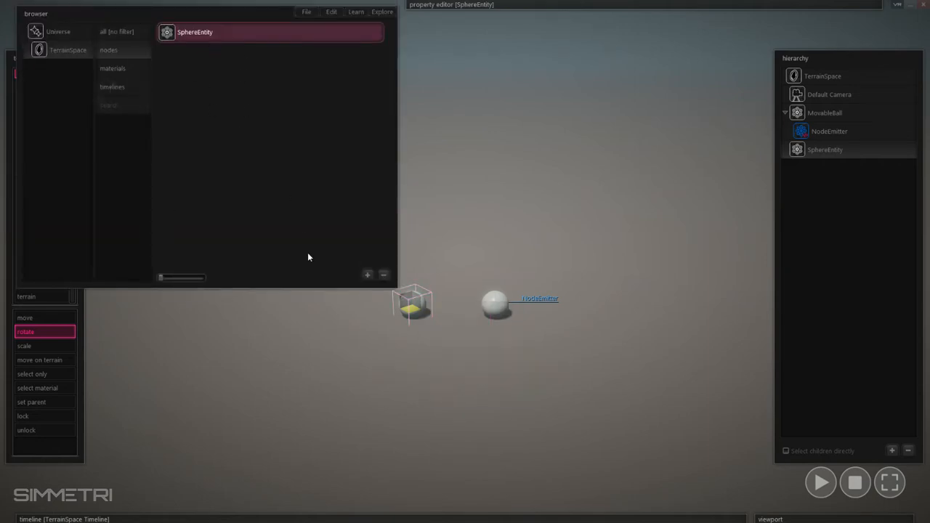
left_click(456, 251)
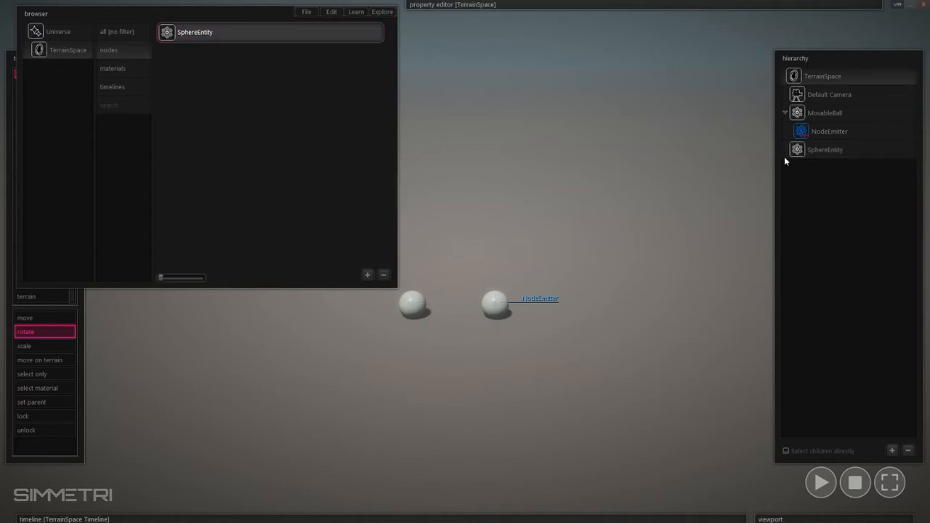
- Set NodeEmitter's Sample property to the SphereEntity stored in the library
left_click(807, 135)
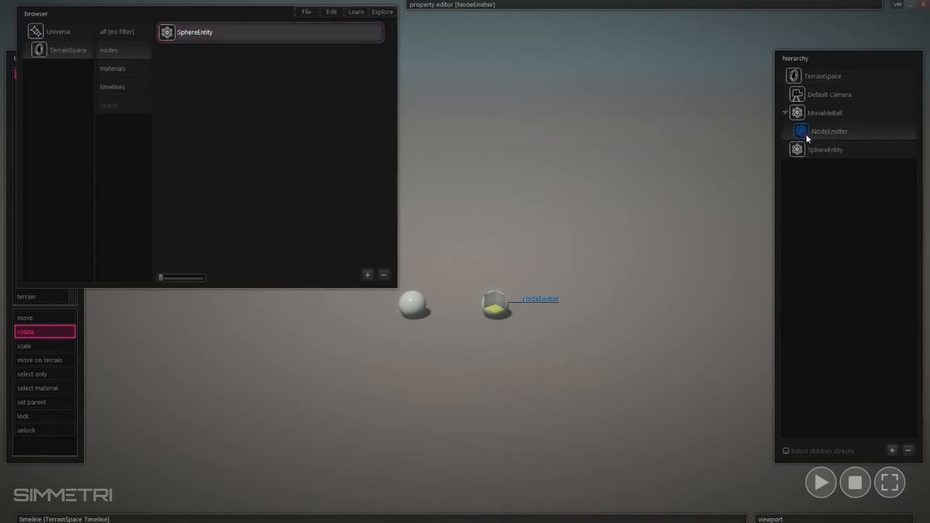
left_click(460, 6)
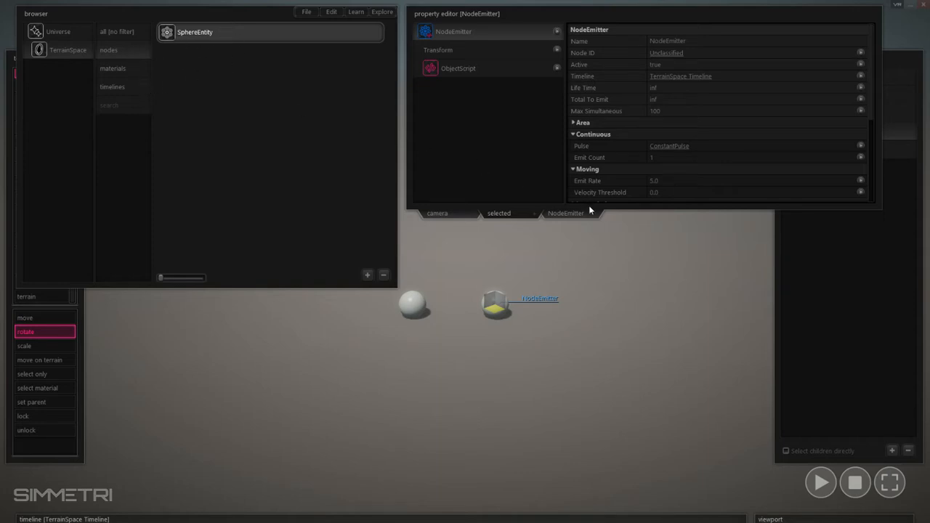
scroll(582, 158, "down", 5)
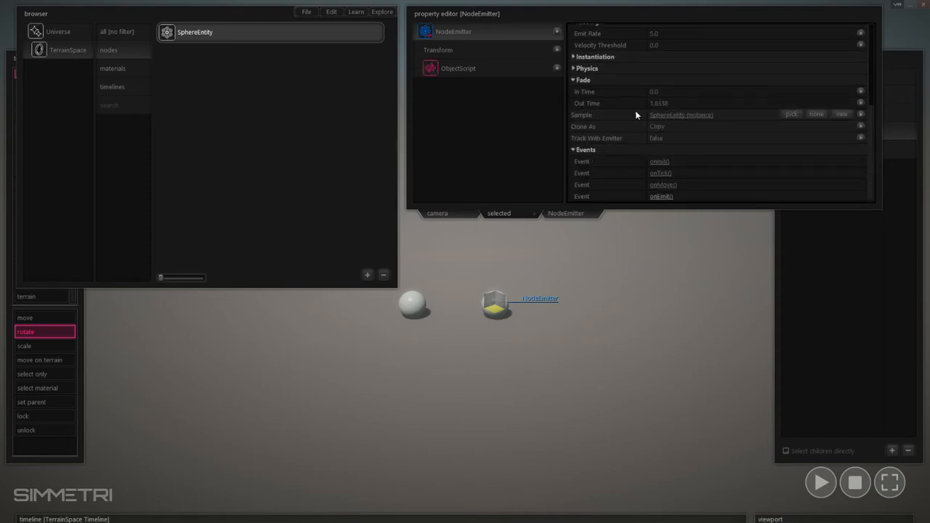
left_click_drag(172, 37, 213, 54)
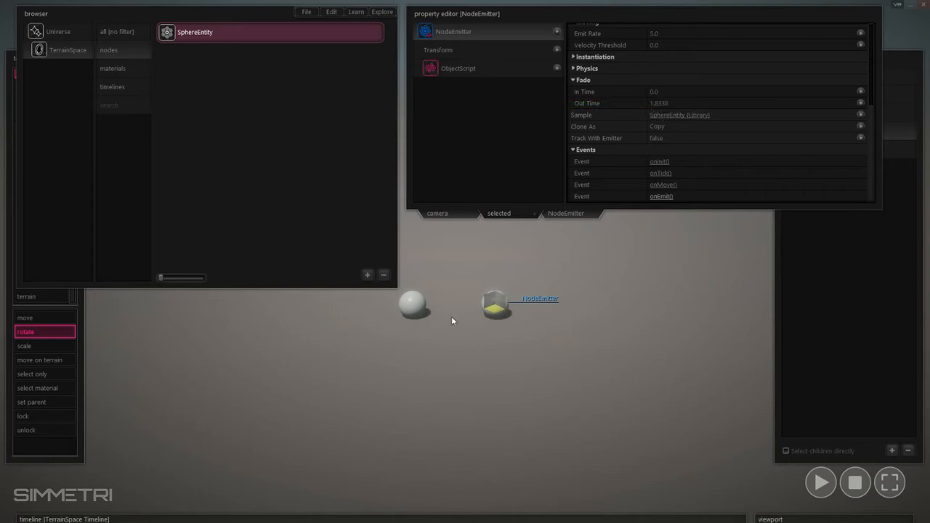
left_click_drag(433, 296, 400, 324)
left_click_drag(540, 258, 469, 325)
left_click_drag(537, 268, 541, 264)
- Review the NodeEmitter in the hierarchy and the stored SphereEntity in the library
left_click(620, 13)
left_click(818, 134)
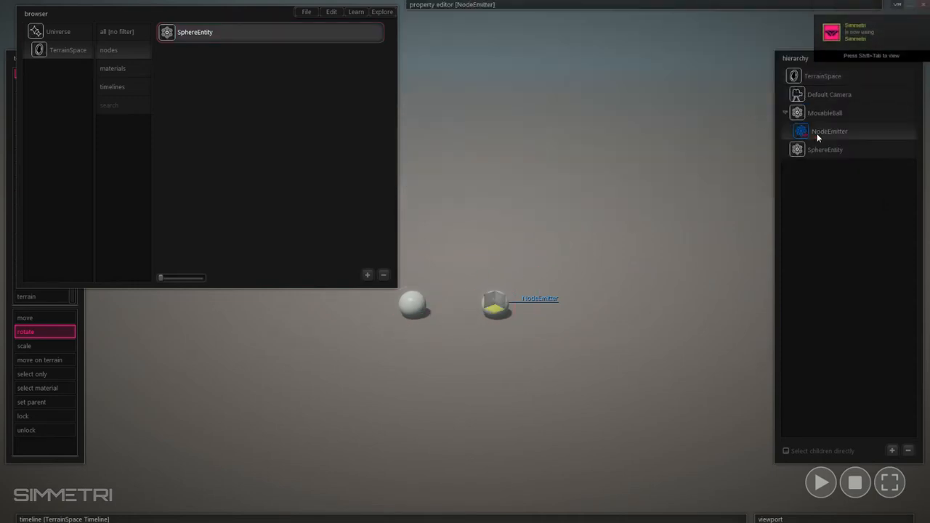
left_click(492, 5)
left_click(205, 87)
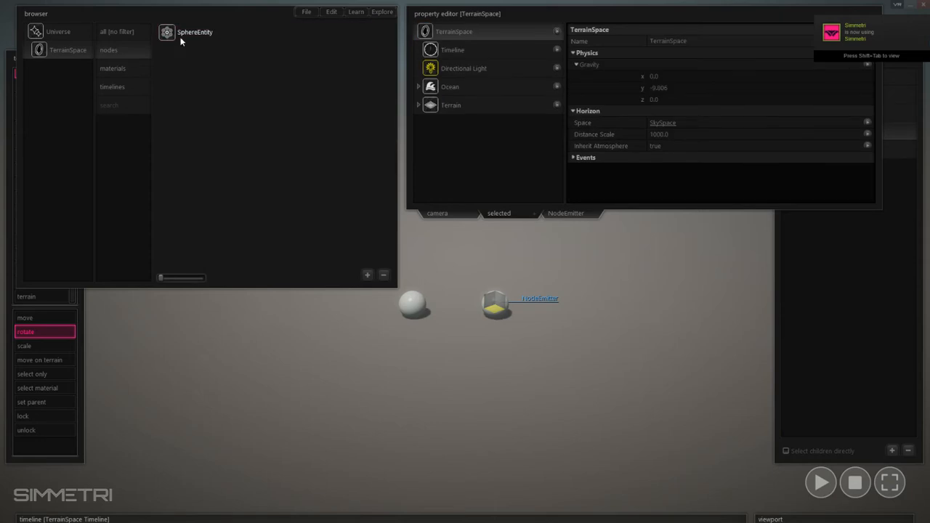
left_click(187, 34)
left_click(291, 197)
- Delete the original SphereEntity from the scene, leaving its library copy as the emitter's sample
mouse_move(819, 188)
left_click(825, 149)
left_click(817, 135)
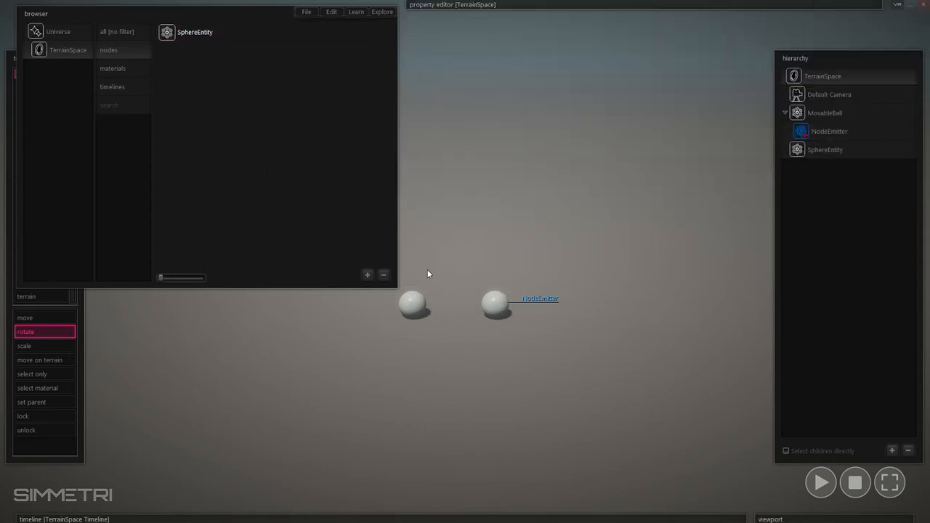
left_click(402, 313)
key("Delete")
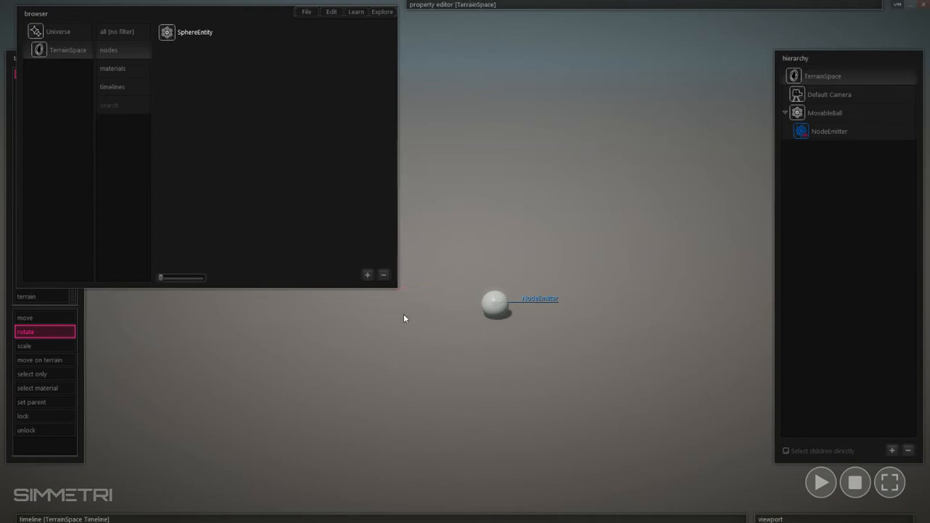
- Run the simulation and roll the ball in several directions to test emission from the library sample, then pause
key("Right")
key("Up")
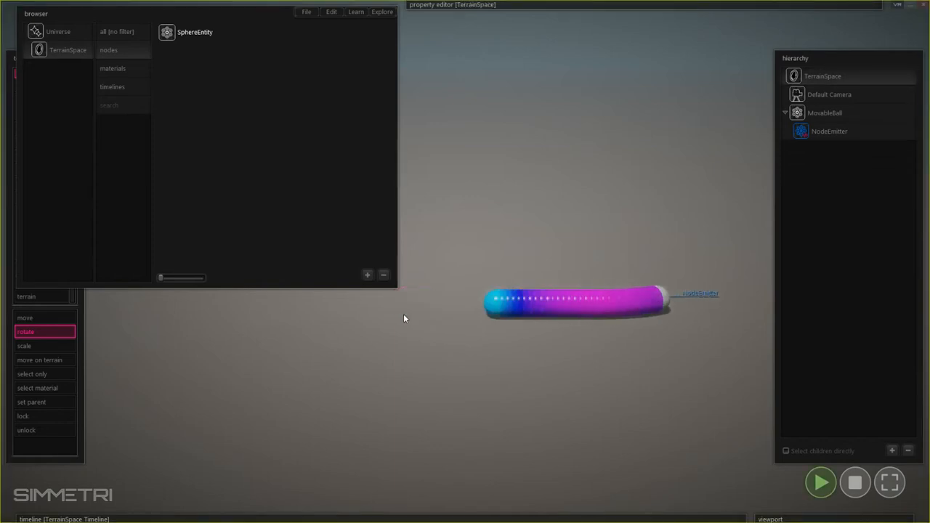
key("Left")
key("Down")
key("Right")
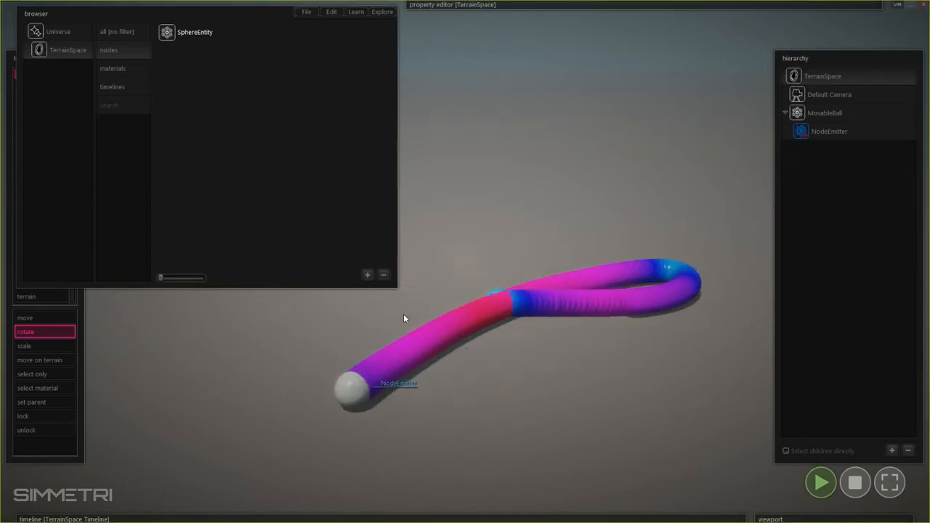
key("Up")
key("Left")
key("Up")
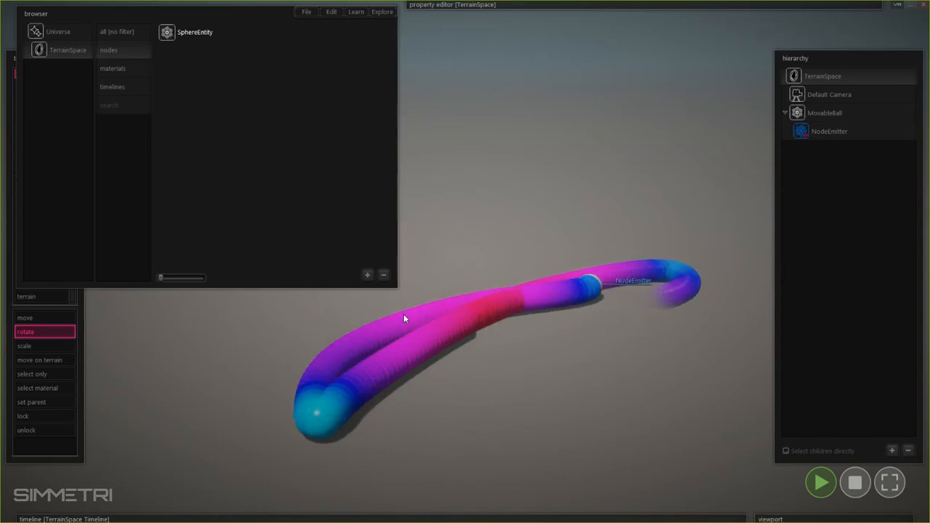
key("Right")
key("Down")
key("Left")
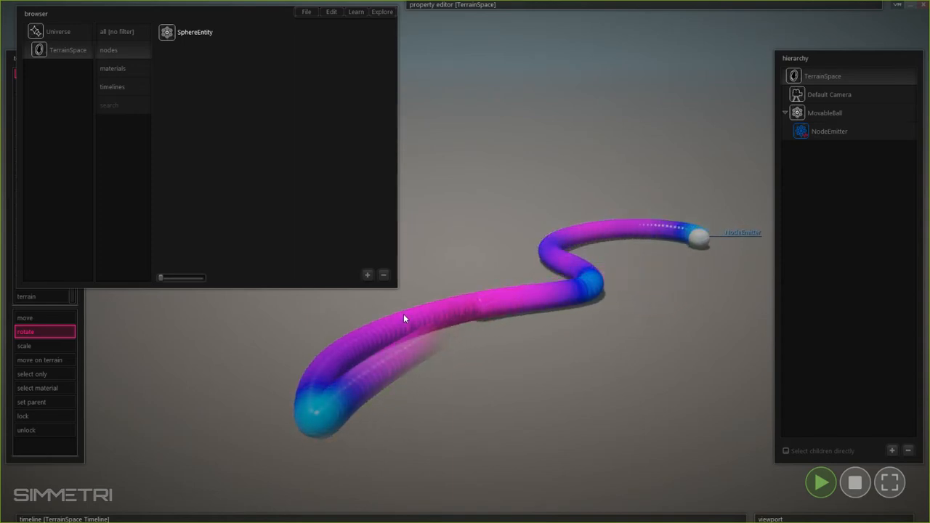
key("space")
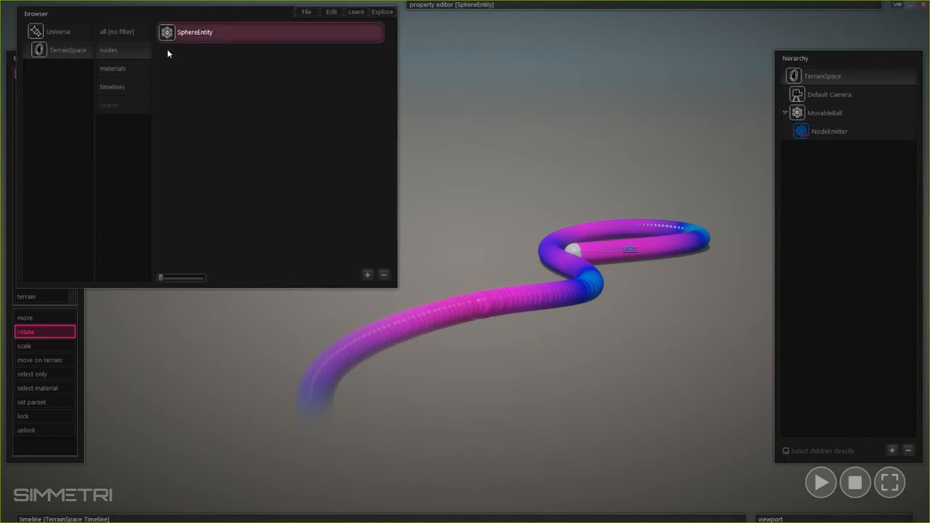
- Examine the library SphereEntity's properties and view the colored trail as the ball moves
left_click(177, 37)
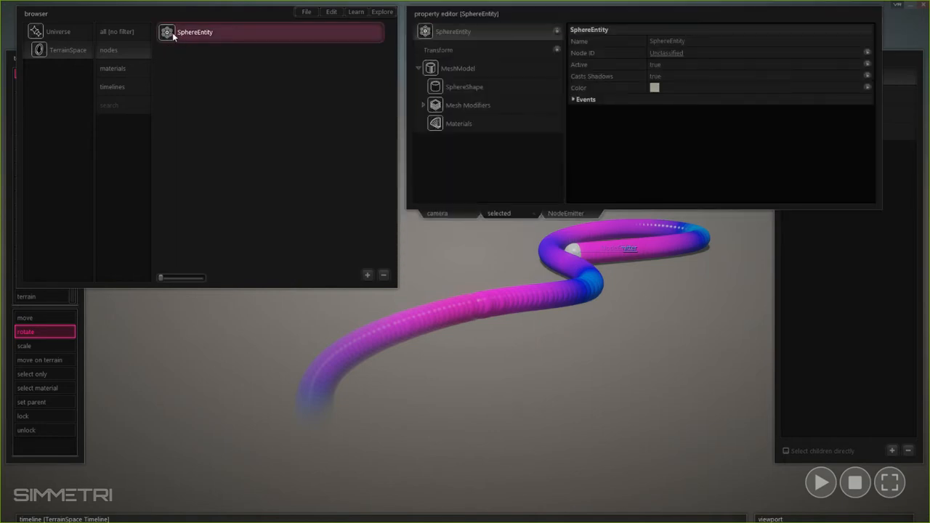
left_click(284, 123)
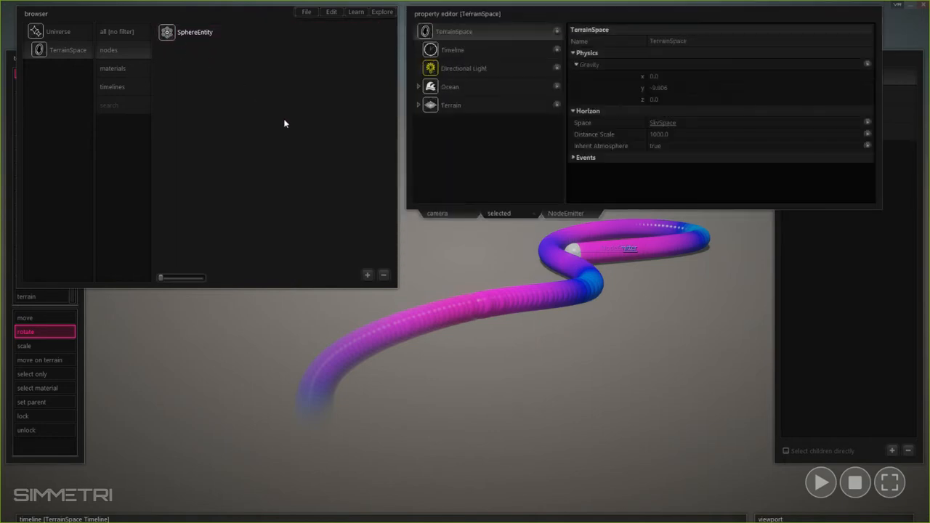
left_click(167, 37)
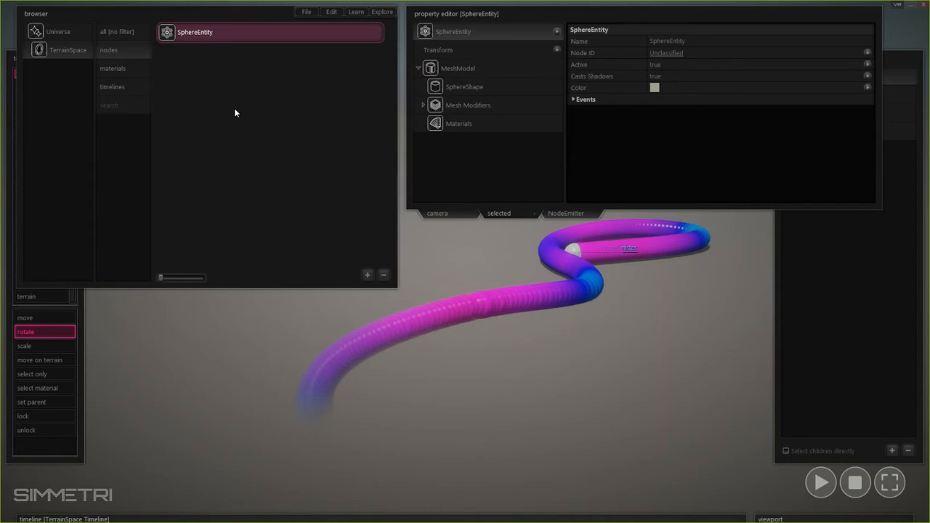
right_click_drag(661, 236, 580, 442)
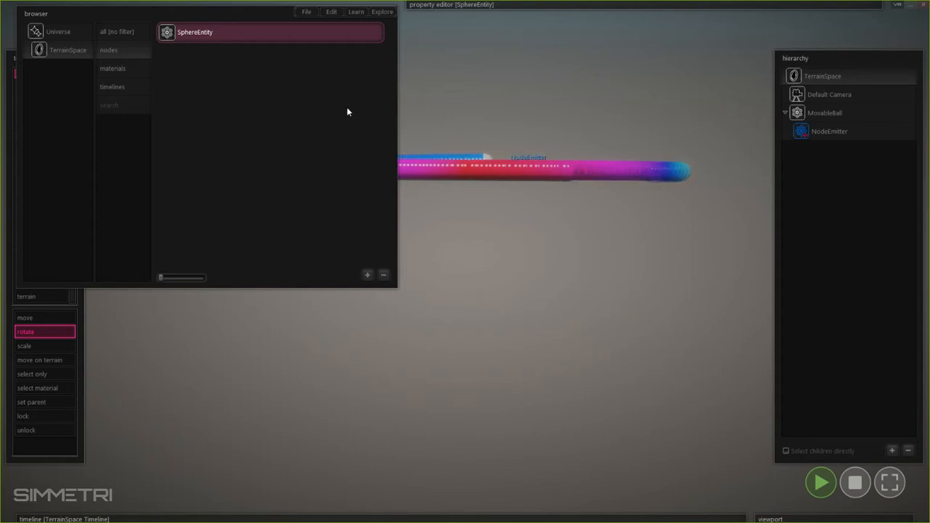
left_click(473, 5)
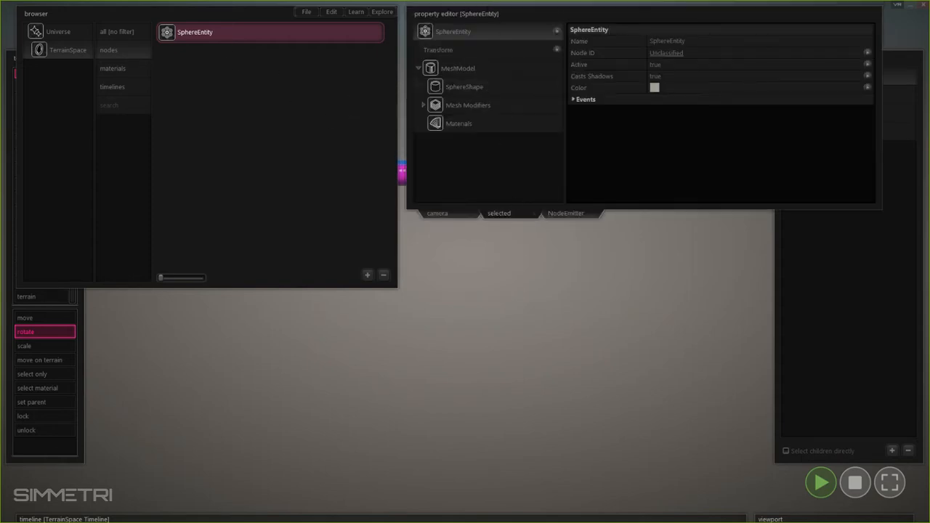
left_click(204, 62)
left_click(202, 36)
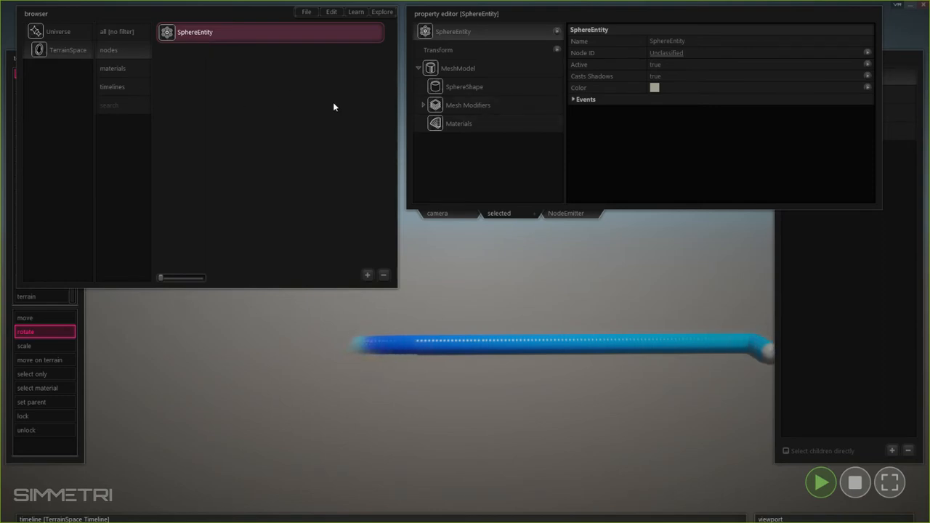
- Replace the library SphereEntity's default Material 1 with a new StandardMaterial
left_click(419, 69)
left_click(421, 70)
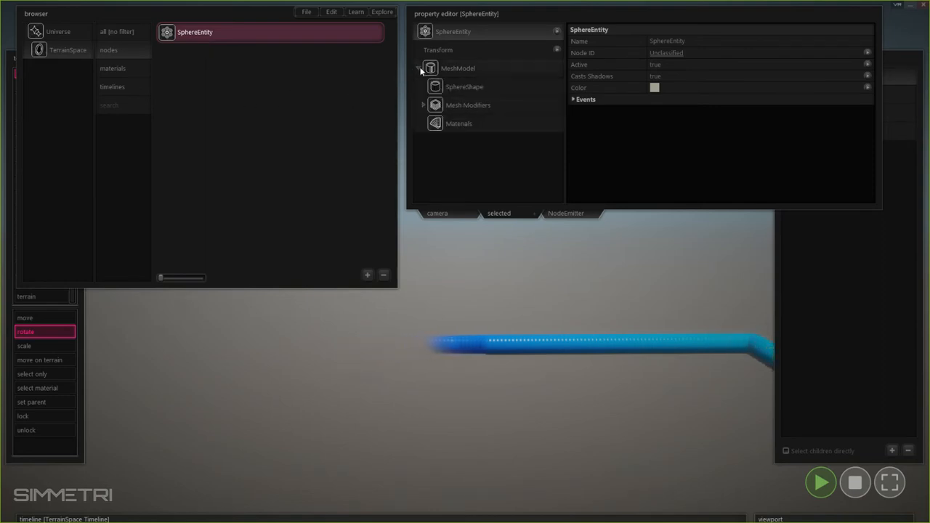
left_click(453, 124)
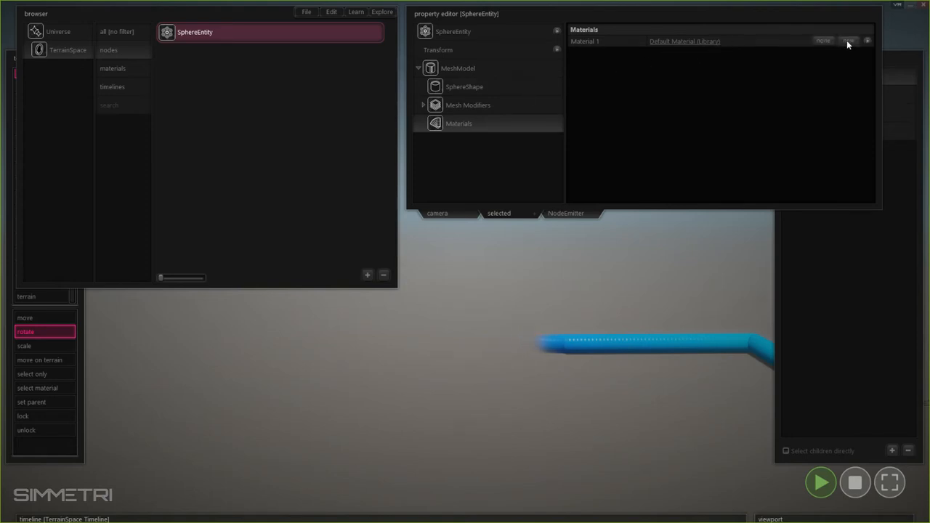
left_click(847, 41)
left_click(839, 52)
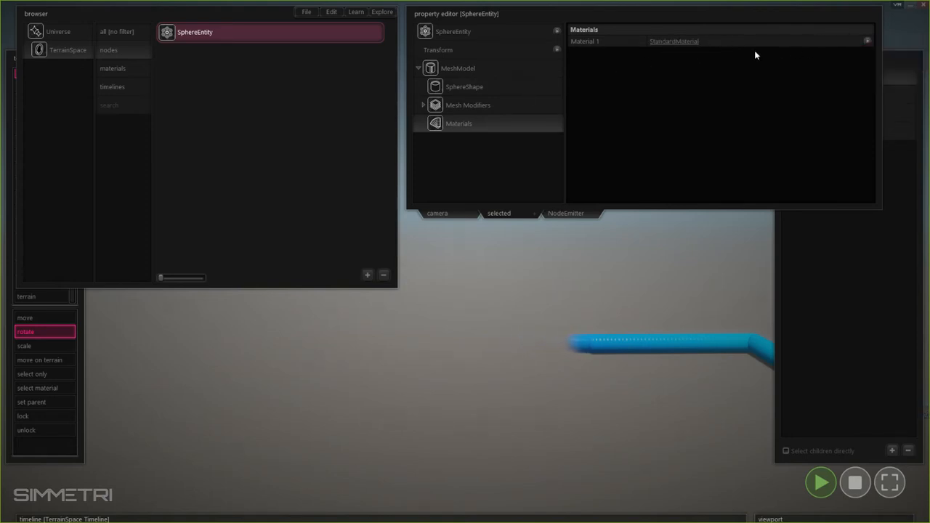
- Set the StandardMaterial's Diffuse Color Source to Material + object color and its diffuse color to black (0, 0, 0)
left_click(688, 42)
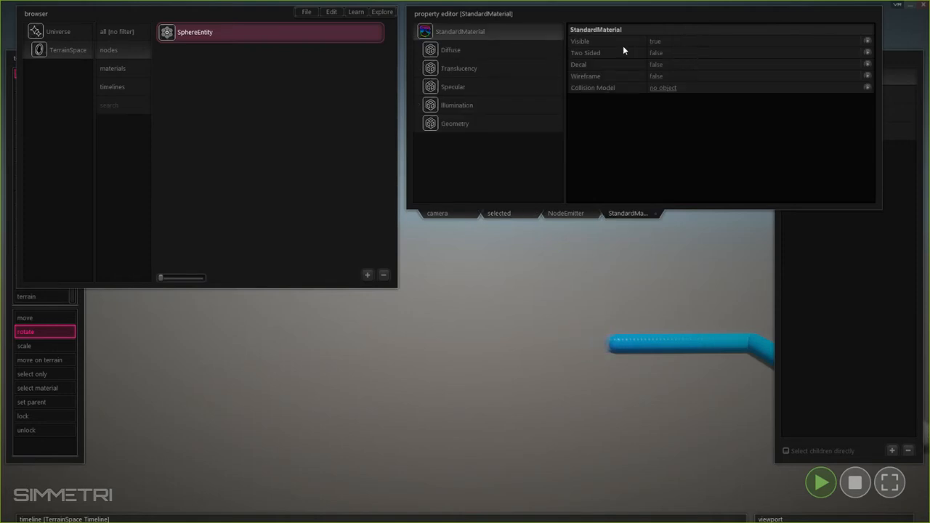
left_click(462, 49)
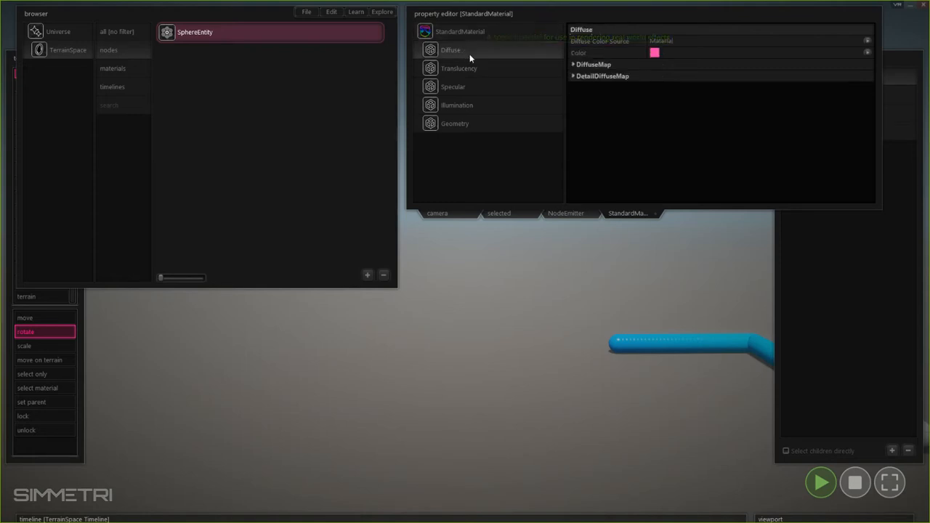
left_click(689, 41)
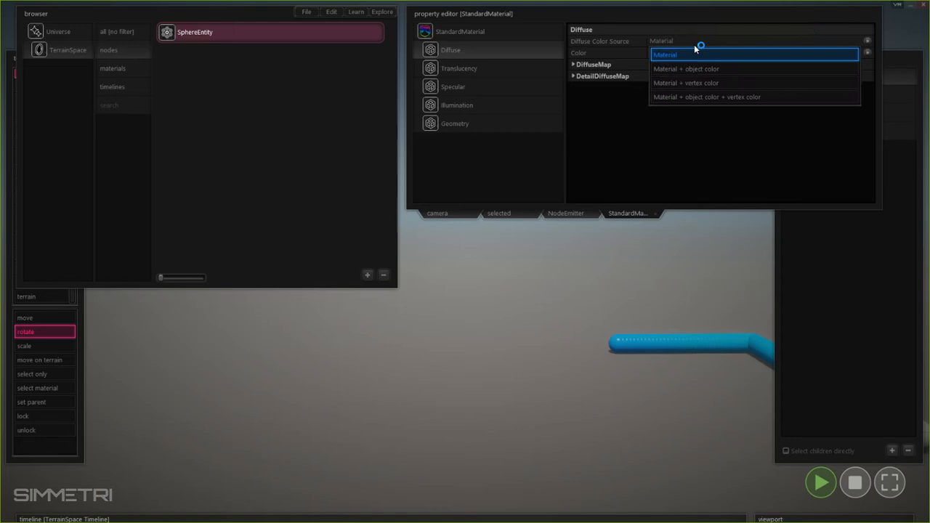
left_click(736, 70)
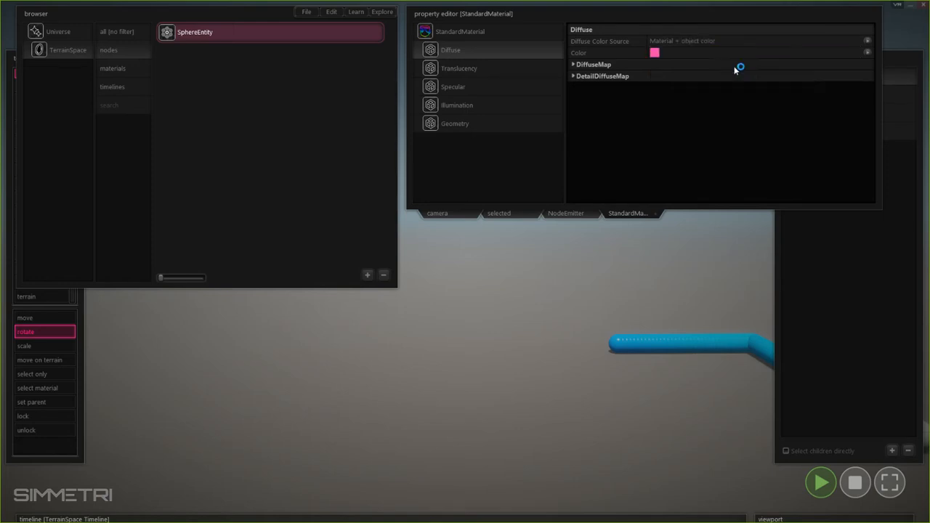
left_click(655, 52)
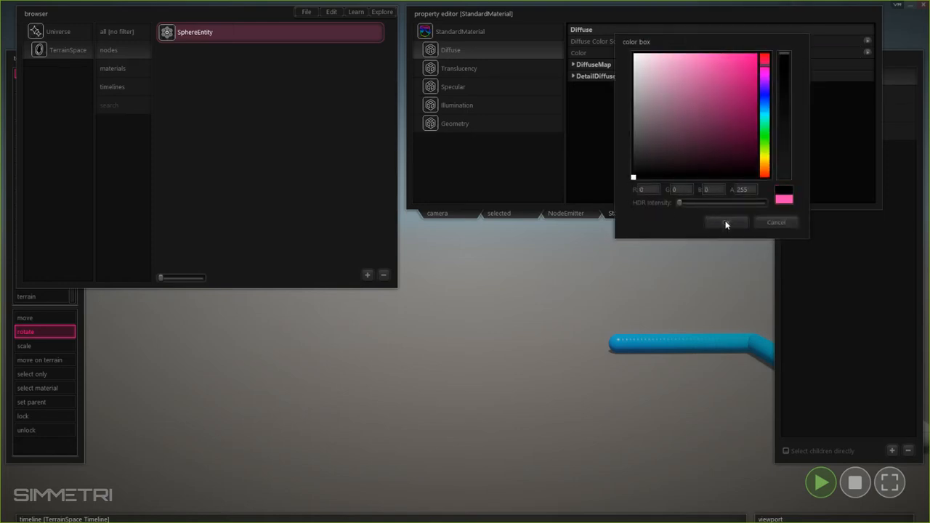
left_click(725, 222)
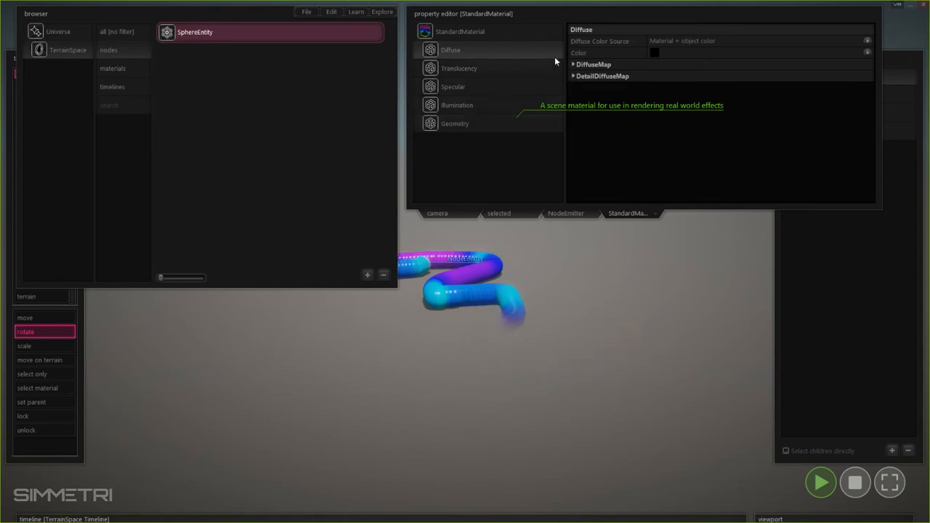
- Lower the opacity in the StandardMaterial's Translucency settings so the emitted copies are semi-transparent
left_click(495, 34)
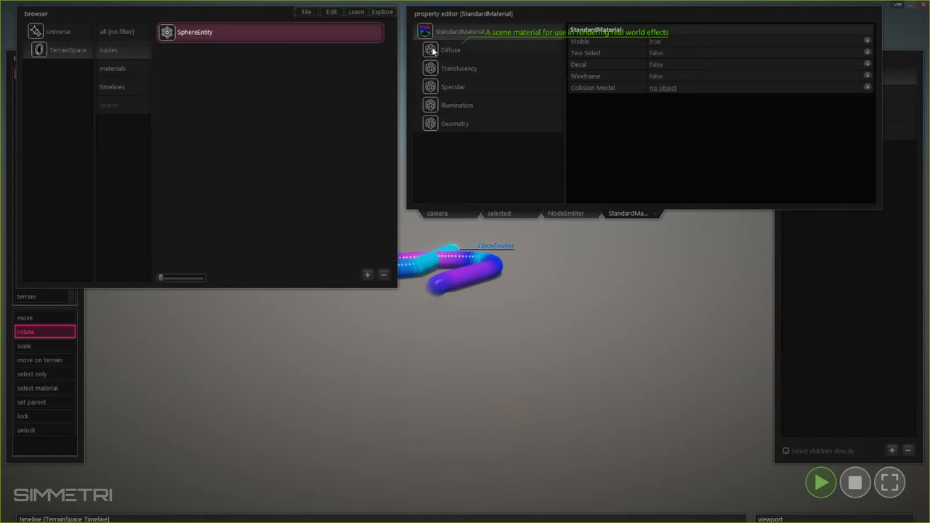
left_click(487, 32)
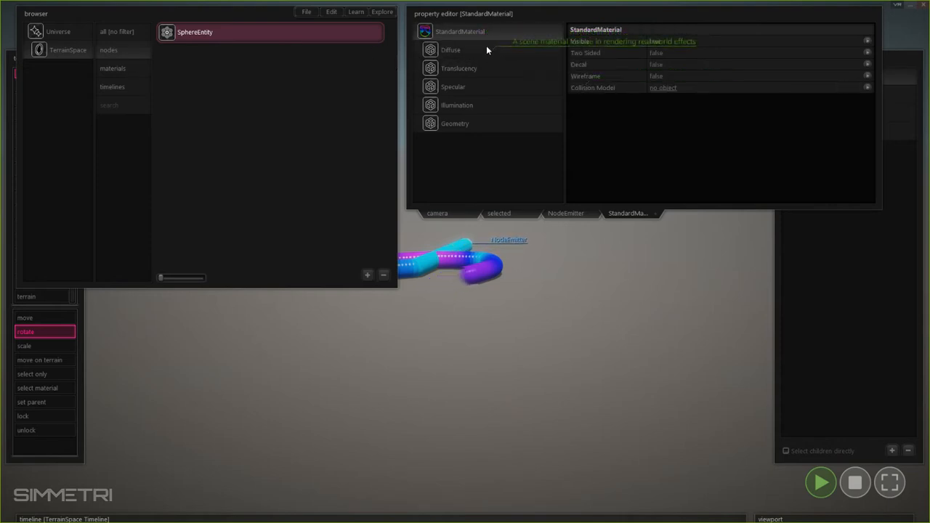
left_click(487, 50)
left_click(466, 32)
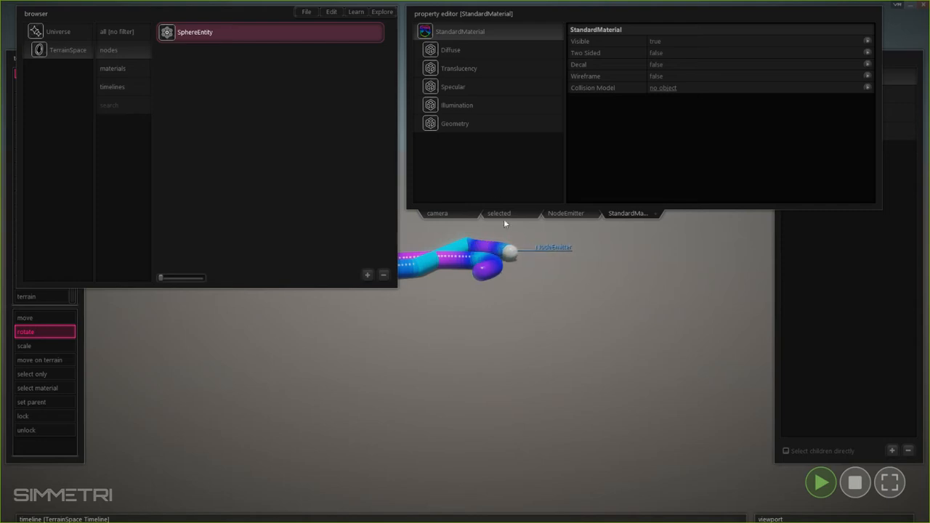
left_click(469, 70)
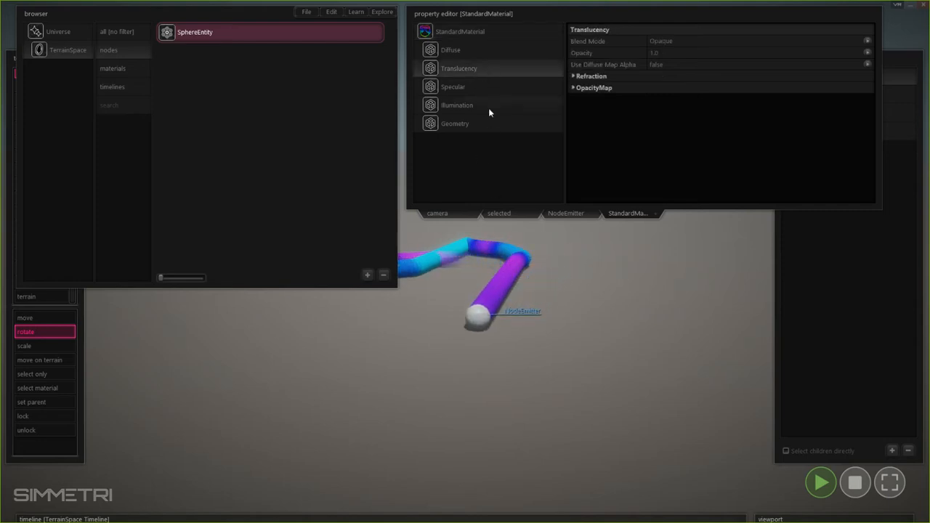
left_click(804, 54)
left_click_drag(803, 54, 735, 57)
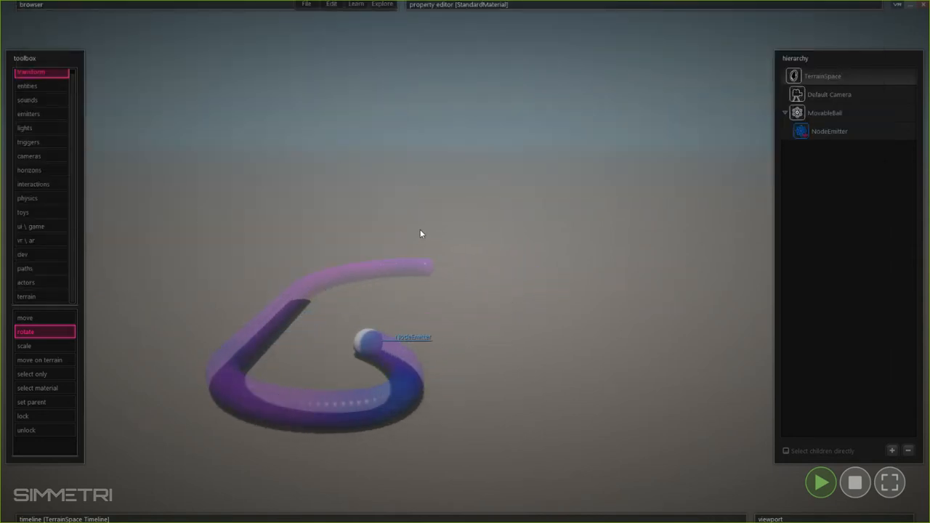
- Set Casts Shadows to false for the library SphereEntity
mouse_move(512, 21)
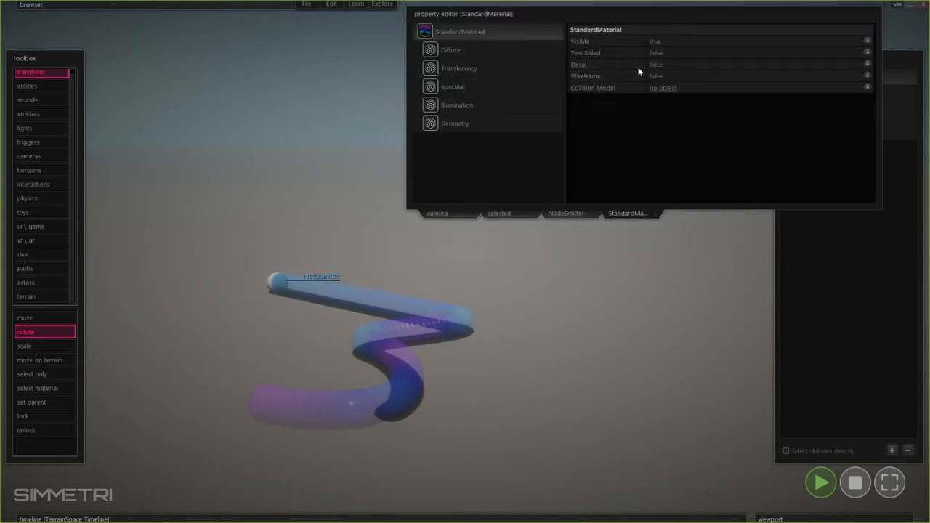
mouse_move(203, 4)
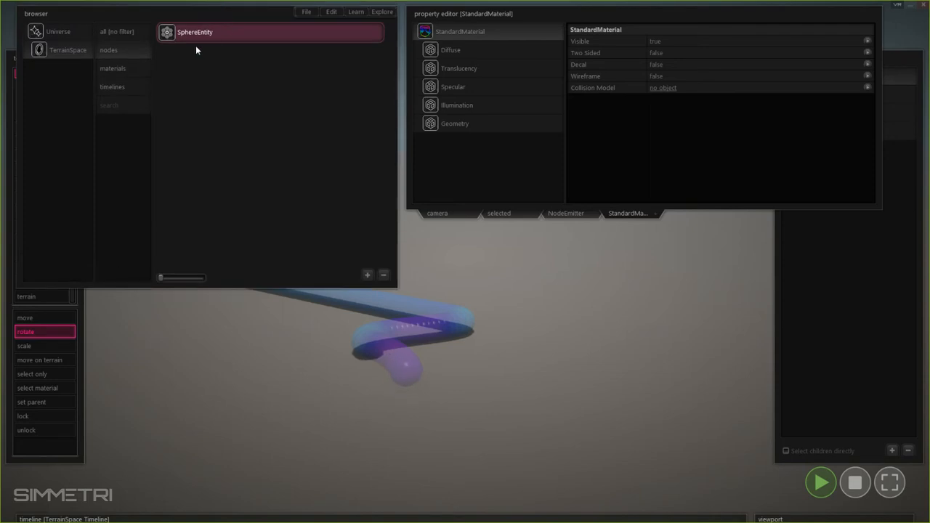
left_click(201, 42)
left_click(487, 38)
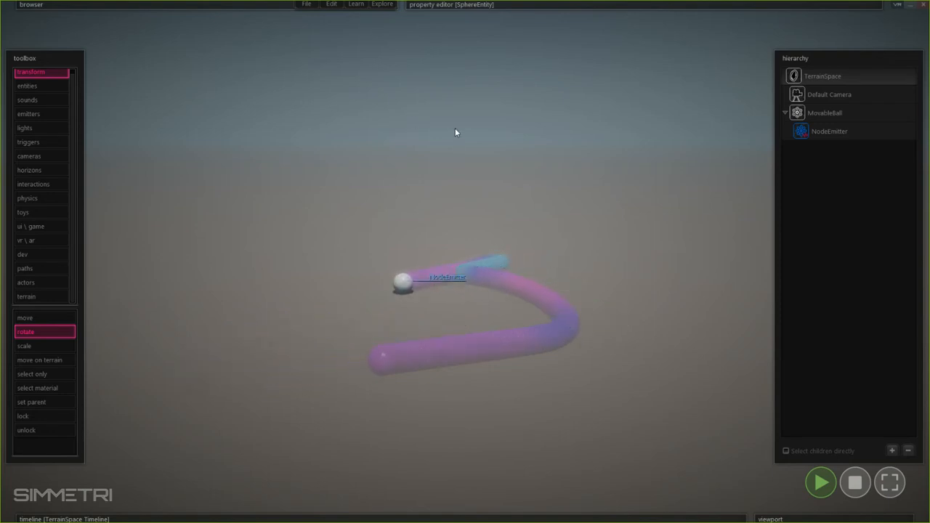
- Set the Specular Level of the library SphereEntity's StandardMaterial to 0.0
mouse_move(467, 5)
mouse_move(98, 6)
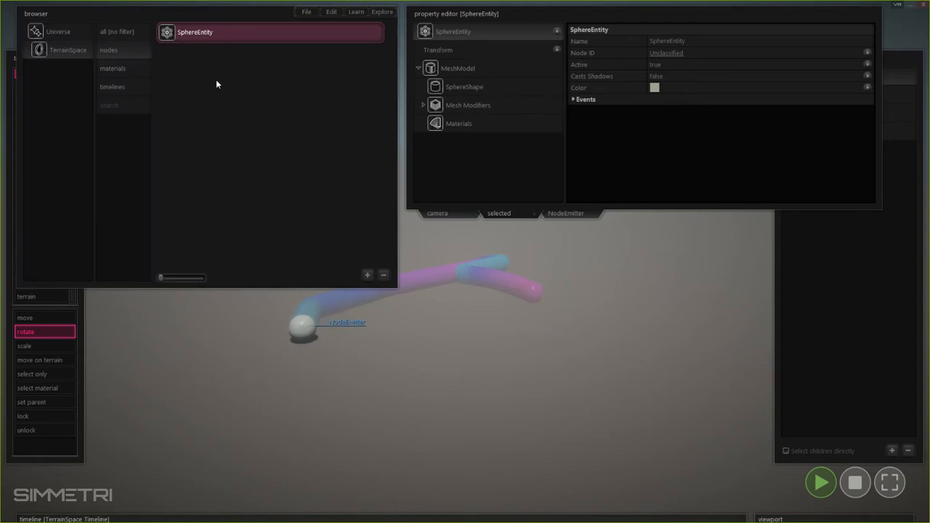
left_click(348, 147)
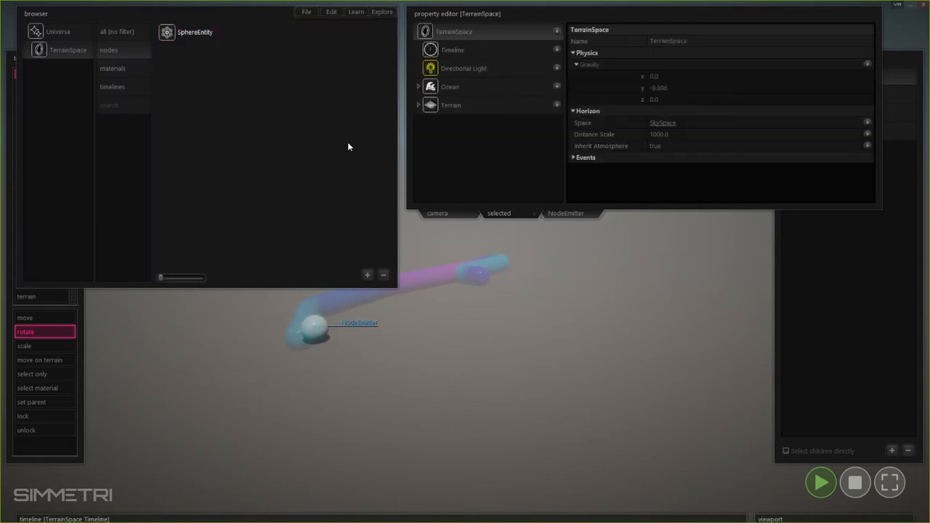
left_click(205, 36)
left_click(476, 125)
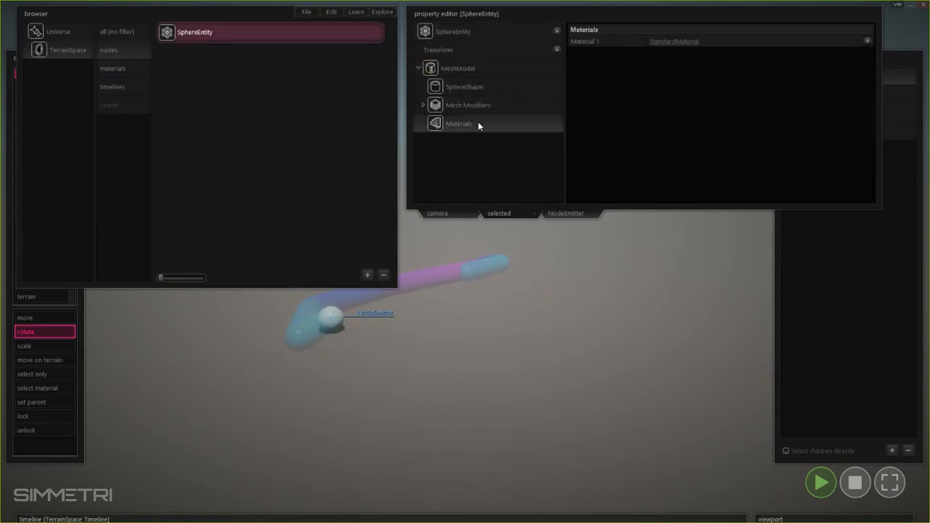
left_click(687, 43)
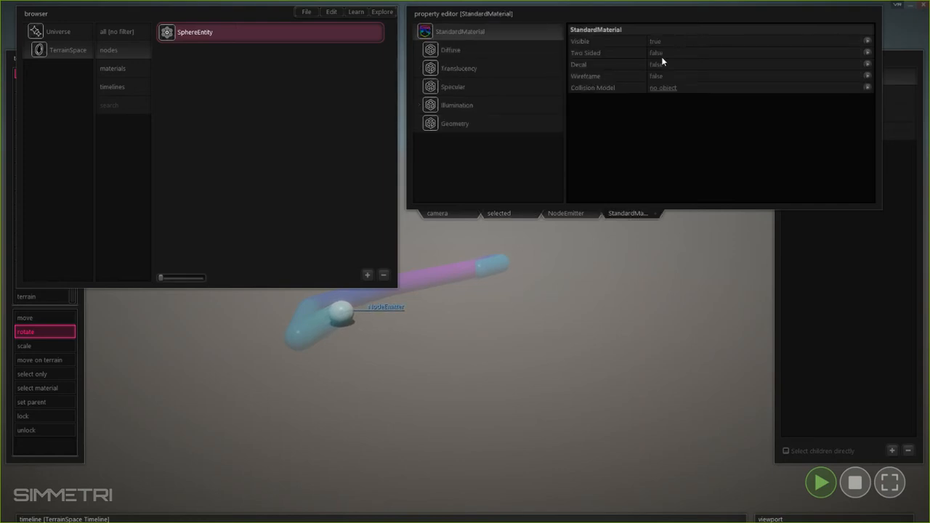
left_click(469, 86)
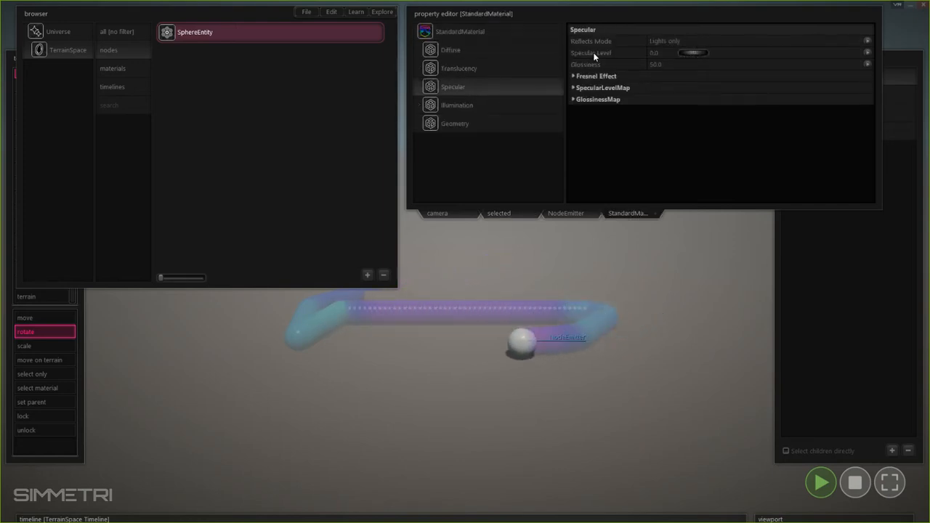
mouse_move(593, 52)
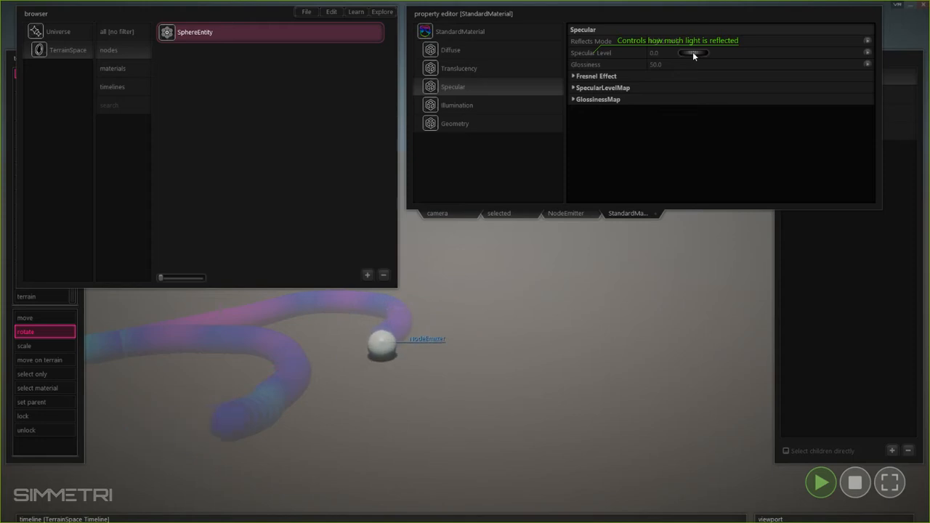
- Set the StandardMaterial's translucency Blend Mode to Additive with an opacity of about 0.37
left_click(469, 67)
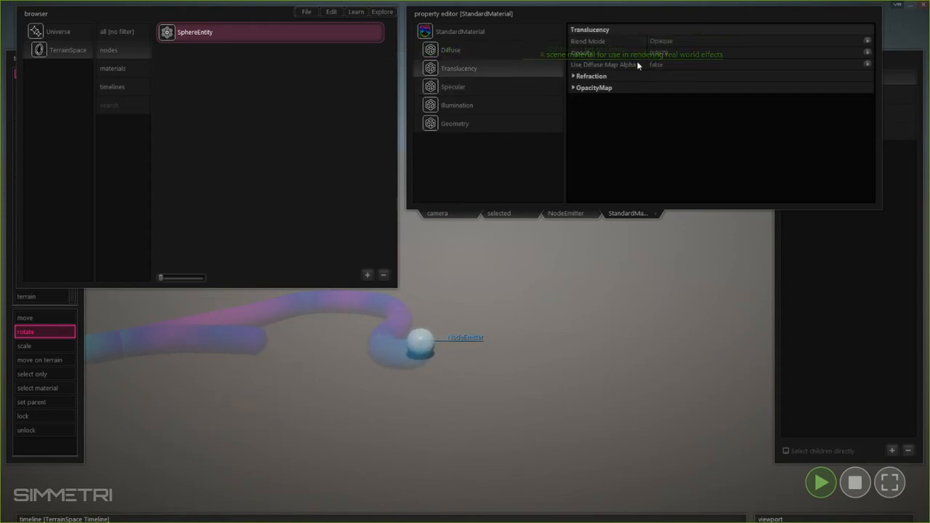
left_click(759, 43)
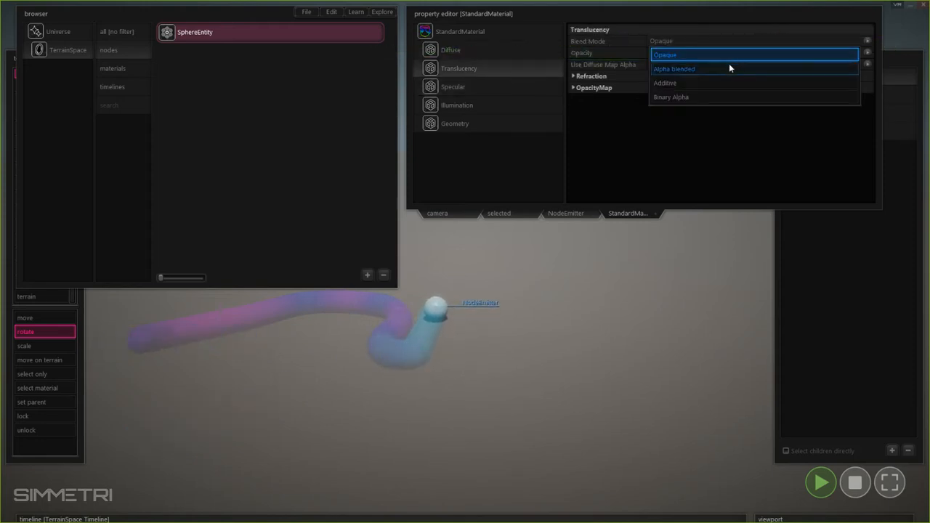
left_click(719, 83)
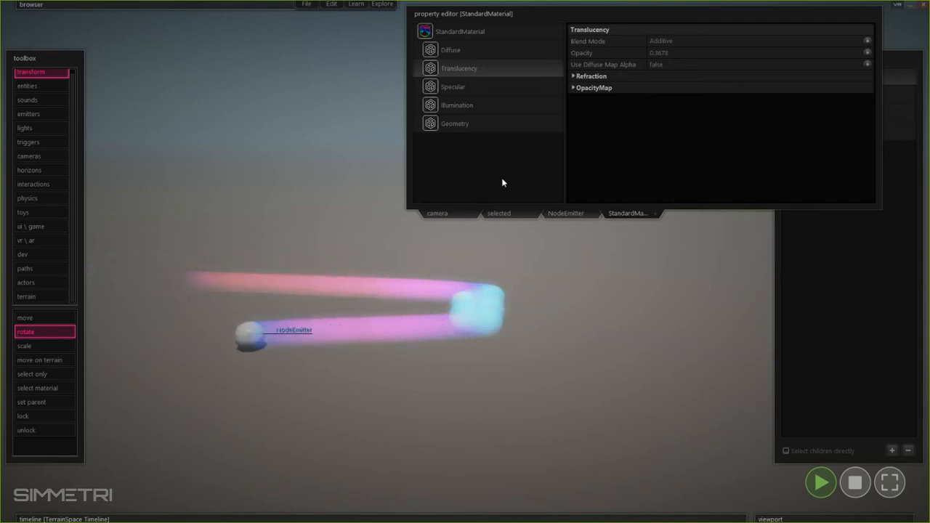
- Try the Alpha blended mode on the material with opacities of about 0.64 and 0.35
left_click_drag(744, 52, 793, 52)
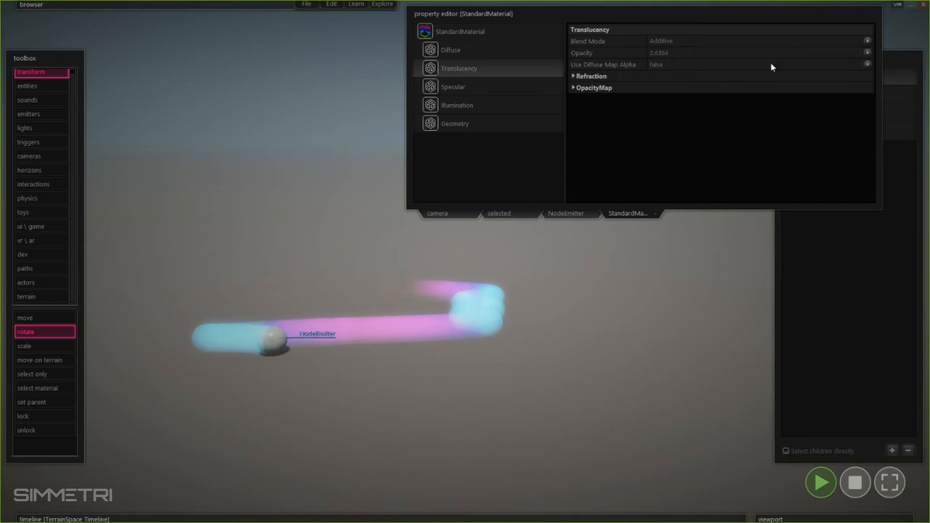
left_click(705, 41)
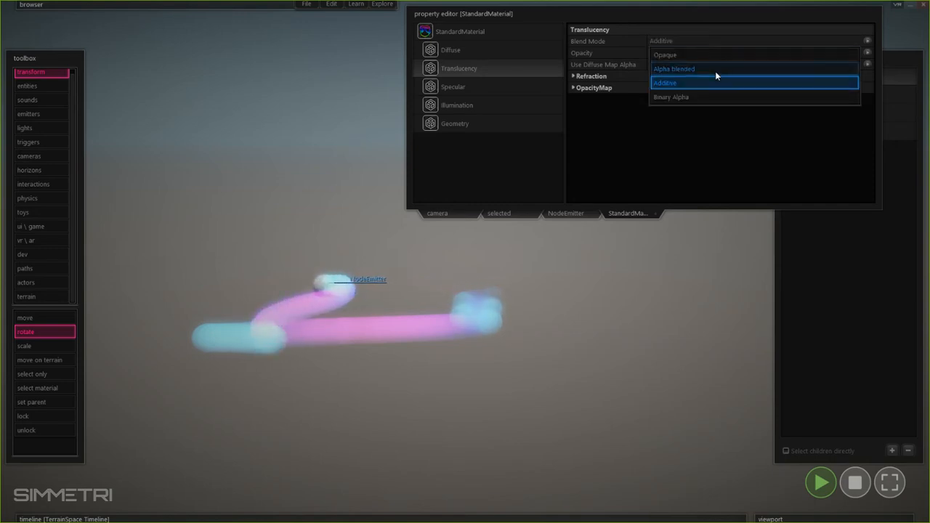
left_click(715, 71)
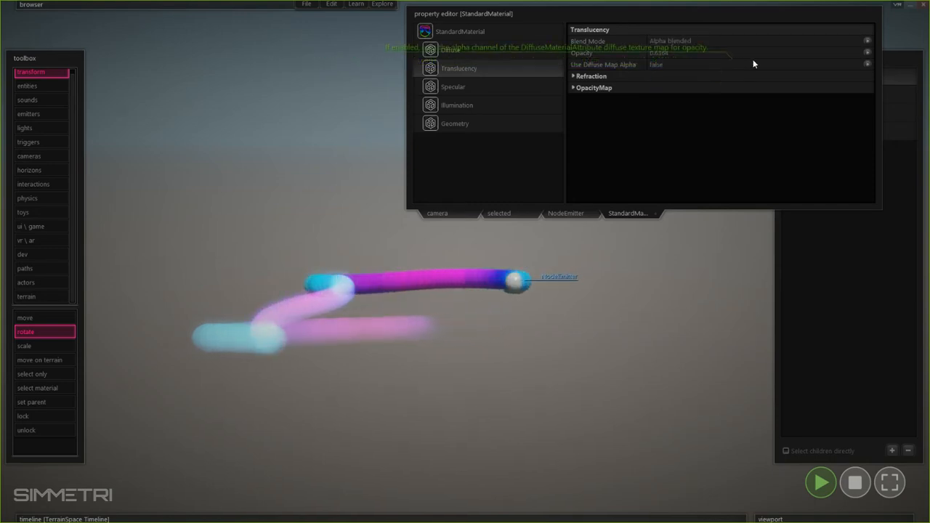
mouse_move(786, 51)
left_click_drag(787, 53, 739, 54)
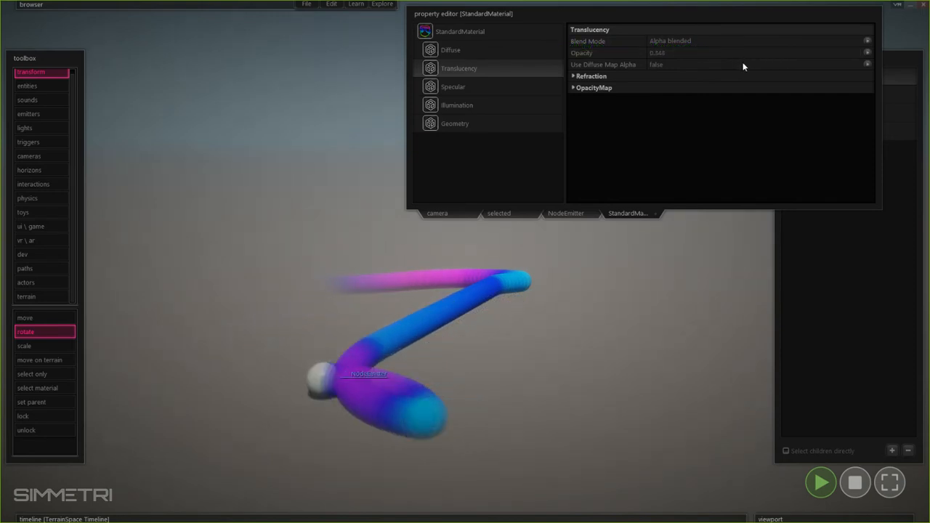
mouse_move(745, 66)
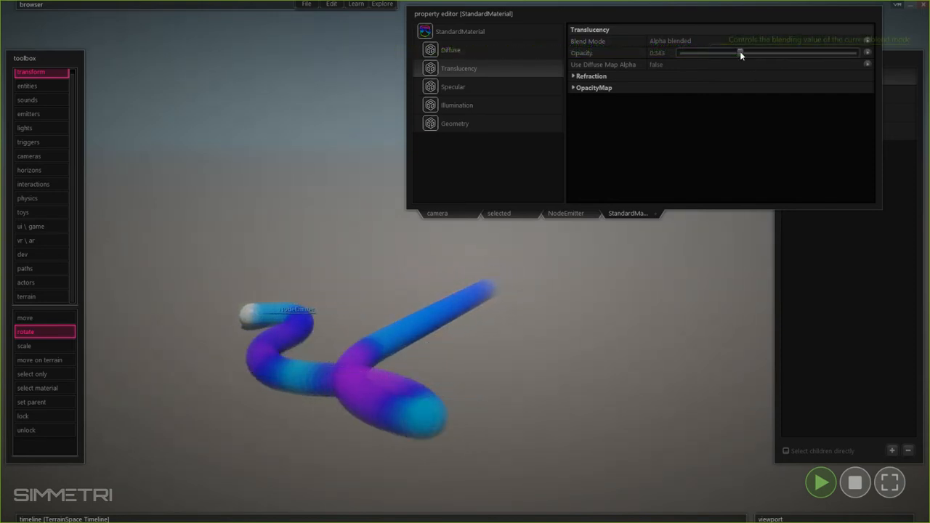
- Return the material's Blend Mode to Additive, with an opacity of about 0.36
left_click(738, 42)
left_click(700, 82)
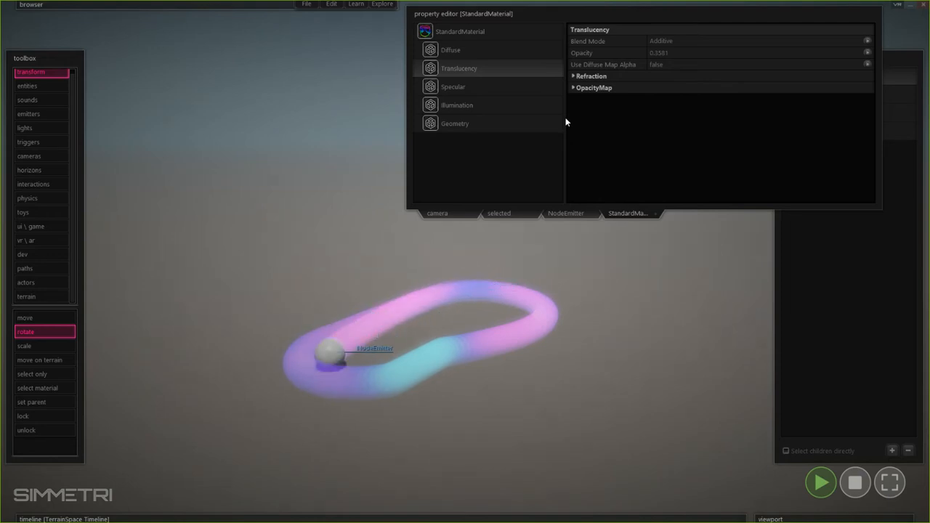
- Raise a broad hill in the terrain behind the moving ball using the large-radius Paint Brush
right_click_drag(442, 361, 494, 370)
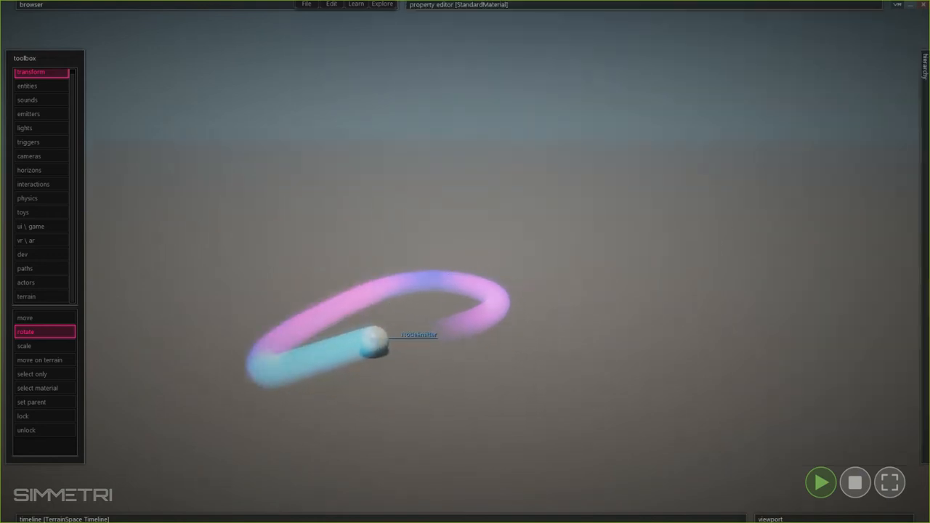
right_click_drag(465, 262, 422, 94)
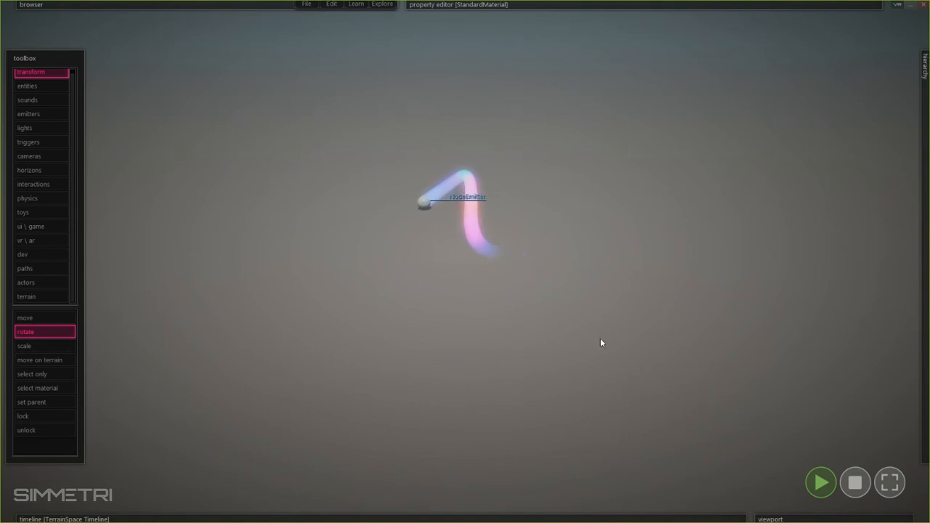
left_click(45, 296)
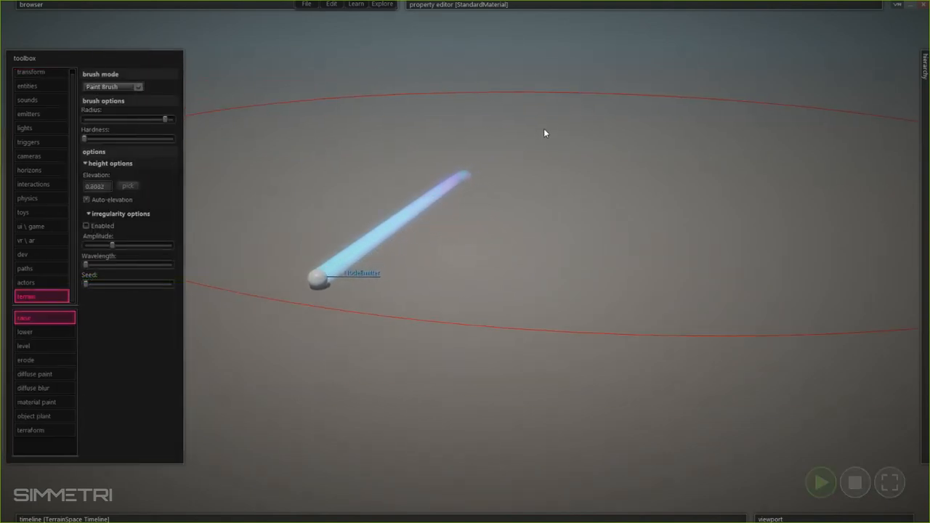
left_click_drag(567, 101, 567, 101)
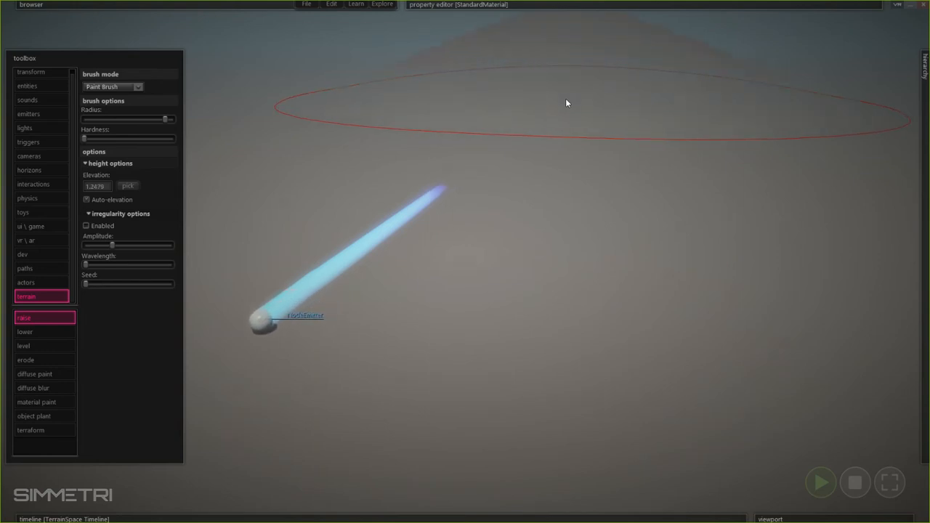
key("Escape")
- Raise a steeper hill with a smaller brush radius in front of the broad one, close to the ball
right_click_drag(659, 264, 683, 189)
right_click_drag(465, 262, 440, 320)
right_click_drag(465, 262, 569, 279)
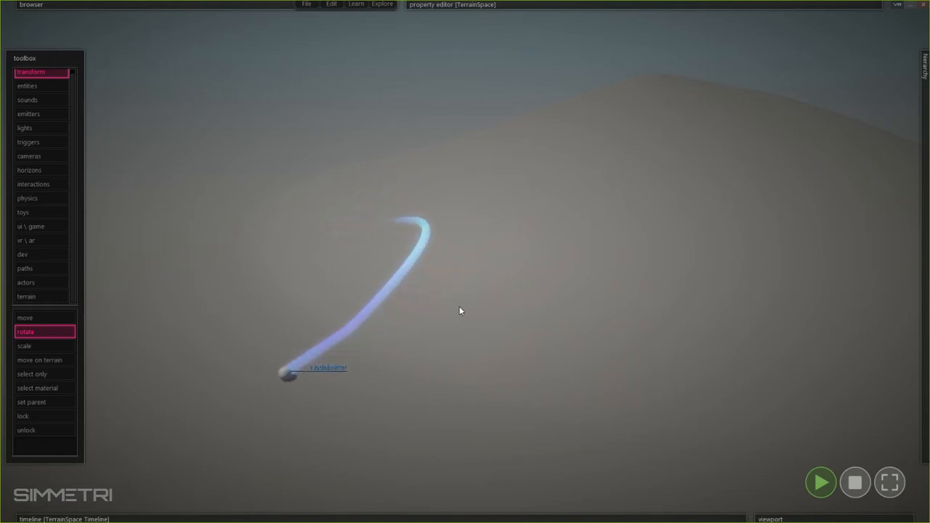
key("space")
left_click(45, 295)
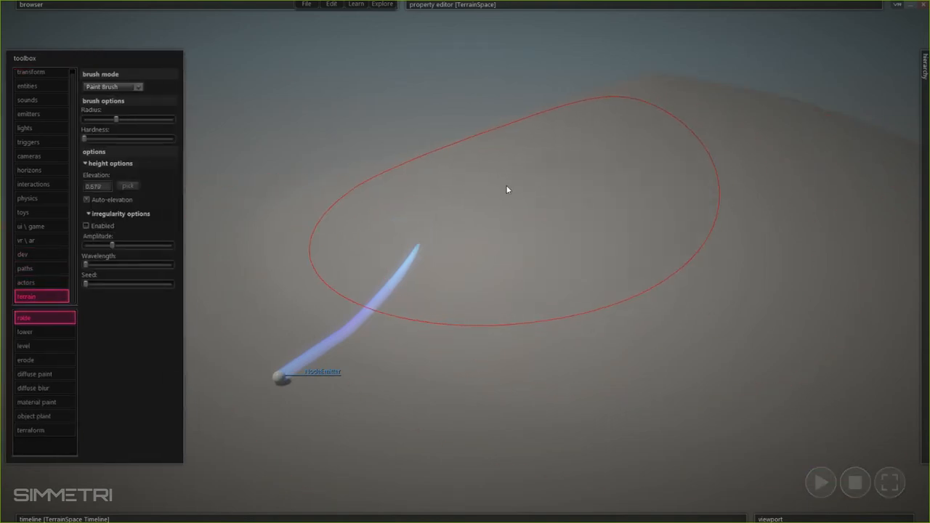
left_click_drag(507, 186, 506, 186)
key("e")
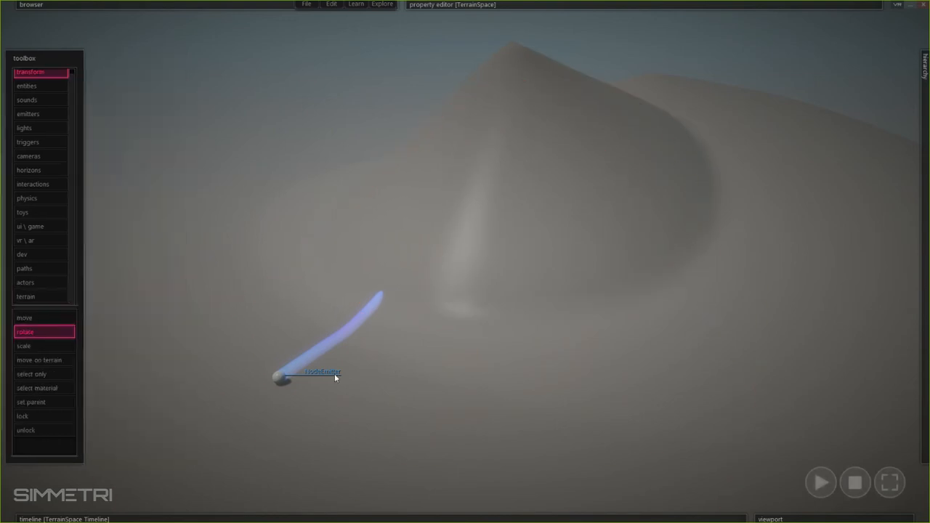
- Run the simulation and examine the ball's trail as it travels over the sculpted slopes
left_click(282, 376)
key("space")
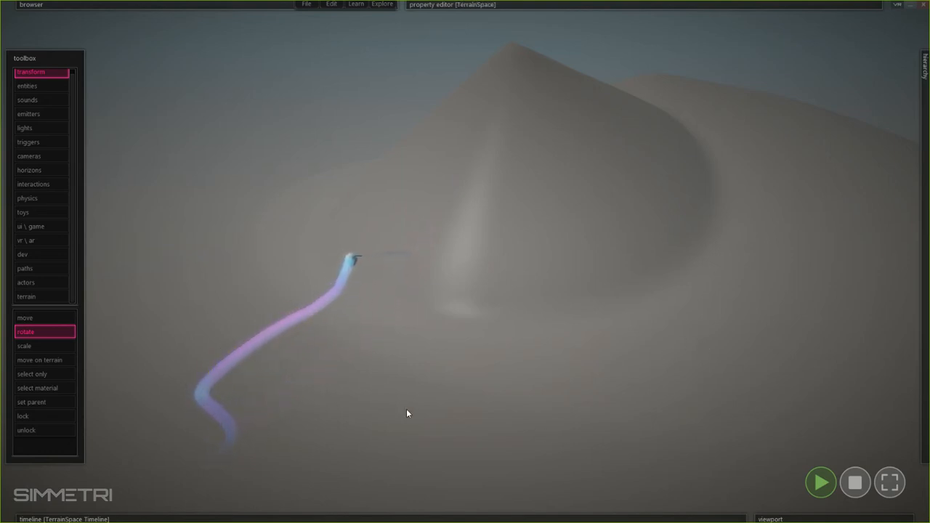
right_click_drag(556, 374, 538, 291)
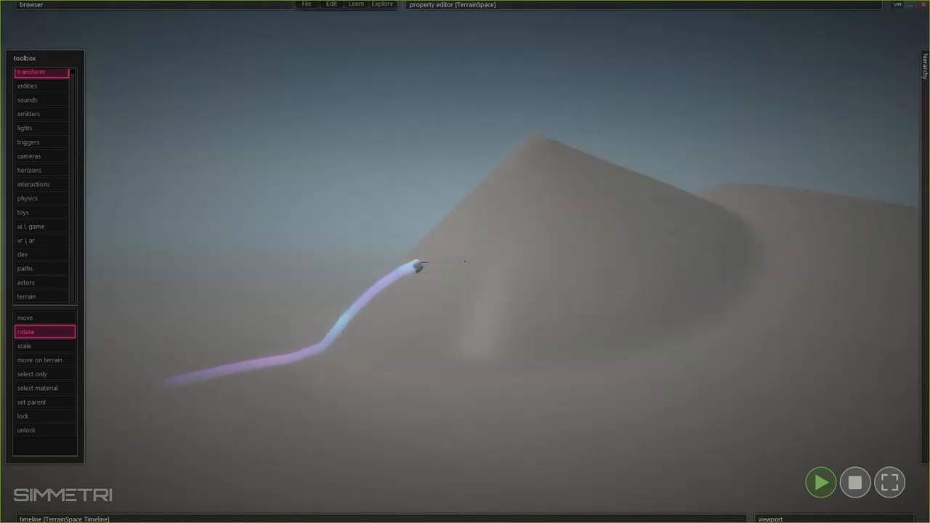
right_click_drag(465, 261, 465, 190)
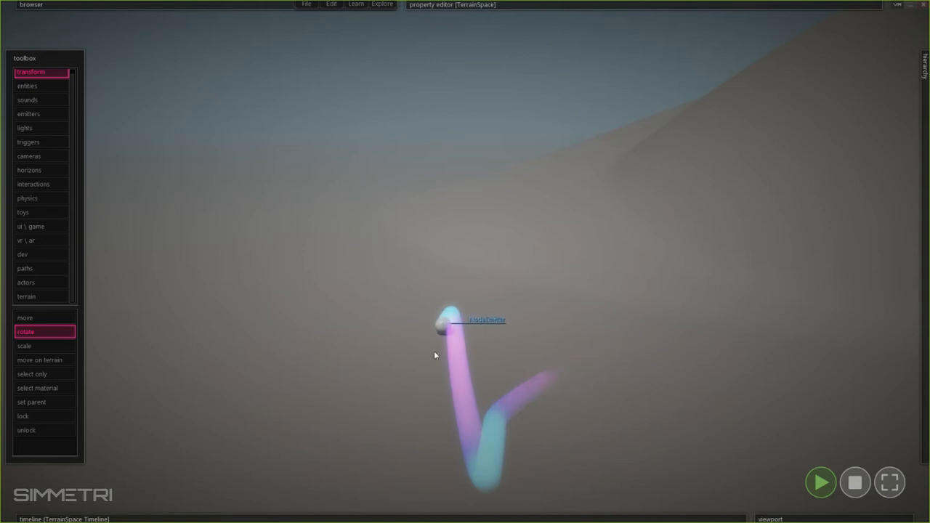
left_click(42, 186)
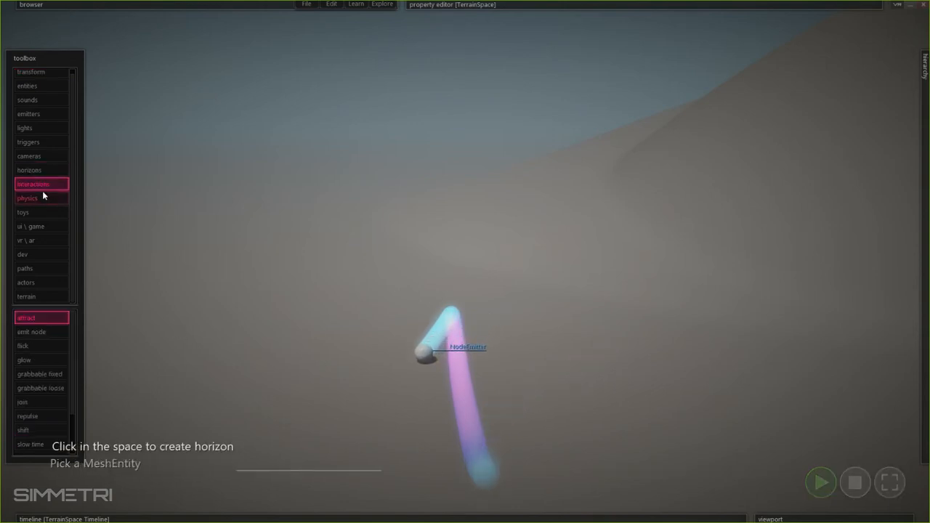
key("e")
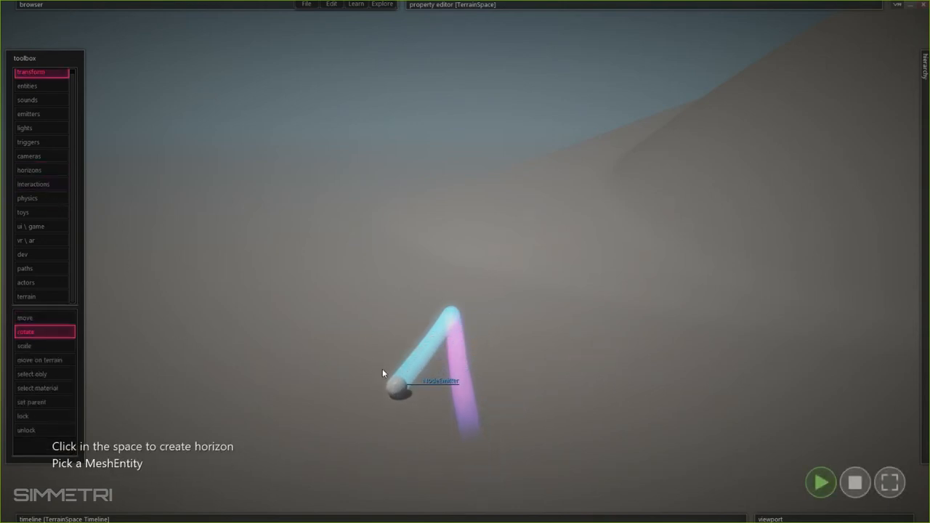
right_click_drag(500, 439, 334, 416)
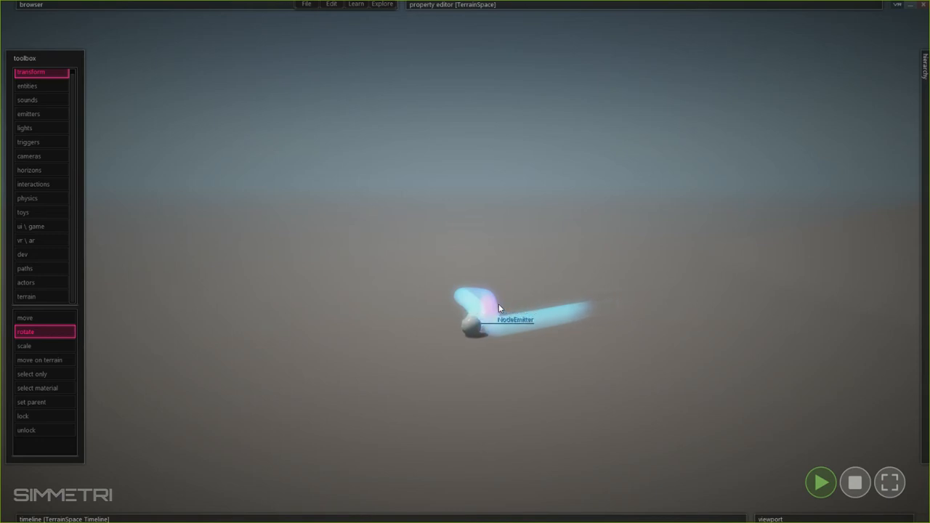
- Pause the simulation and remove the MovableObjectActor attribute from MovableBall
left_click(463, 334)
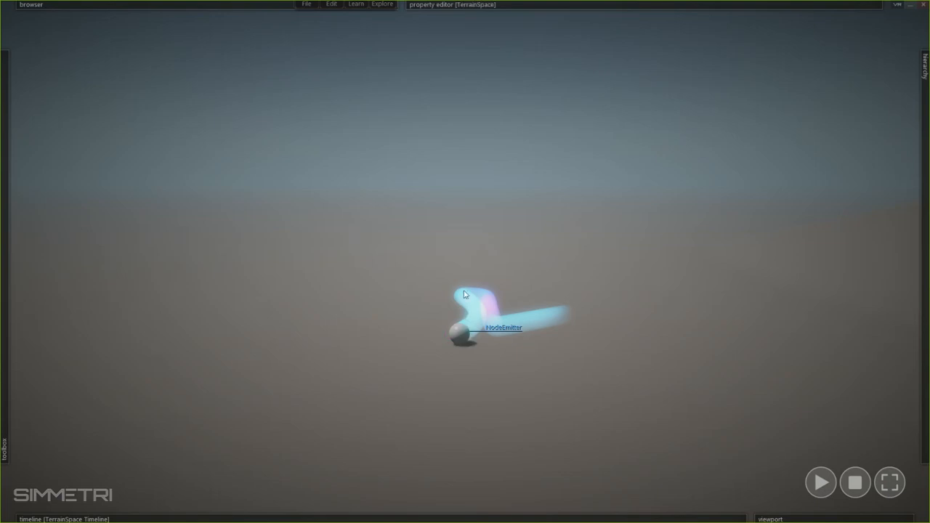
mouse_move(918, 248)
left_click(796, 120)
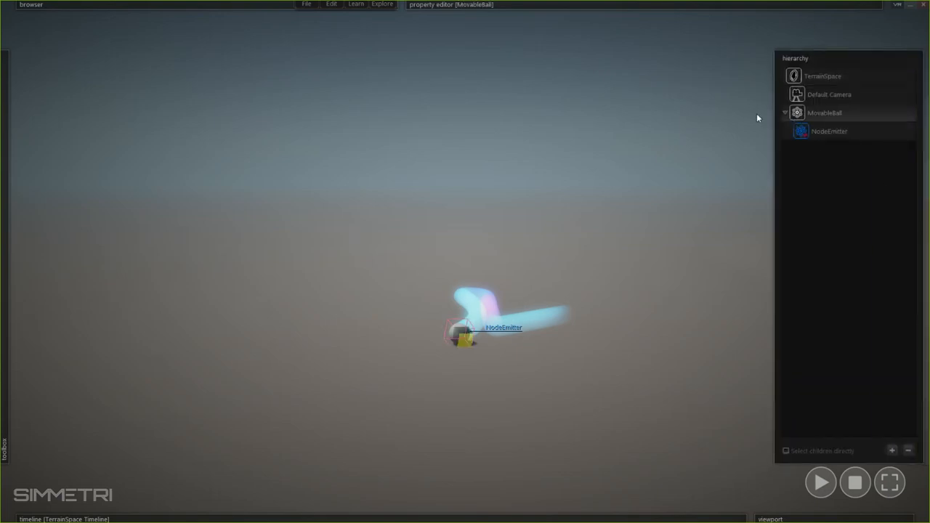
left_click(813, 148)
left_click(798, 112)
mouse_move(515, 6)
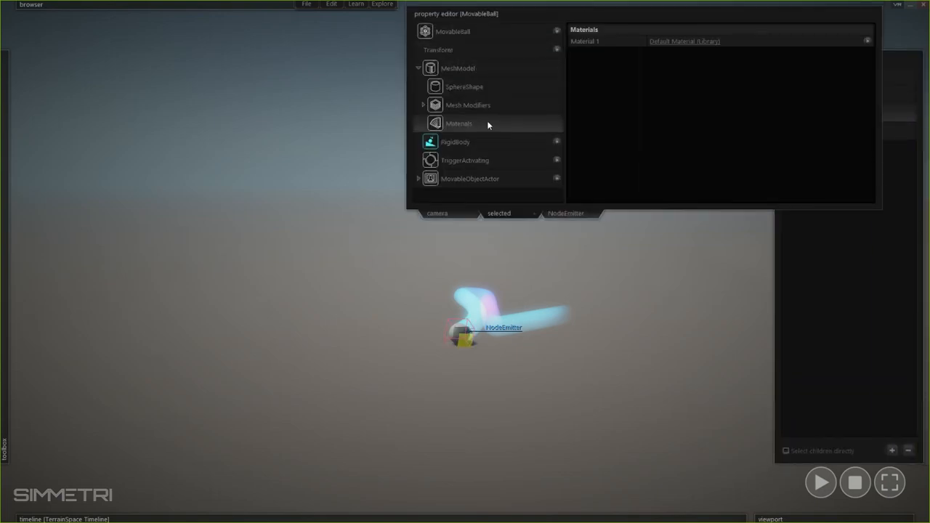
left_click(557, 179)
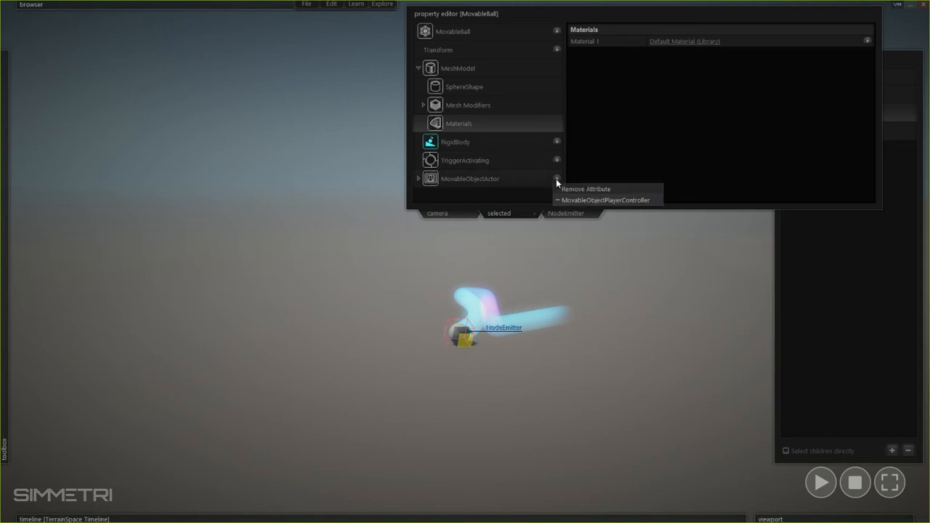
left_click(577, 190)
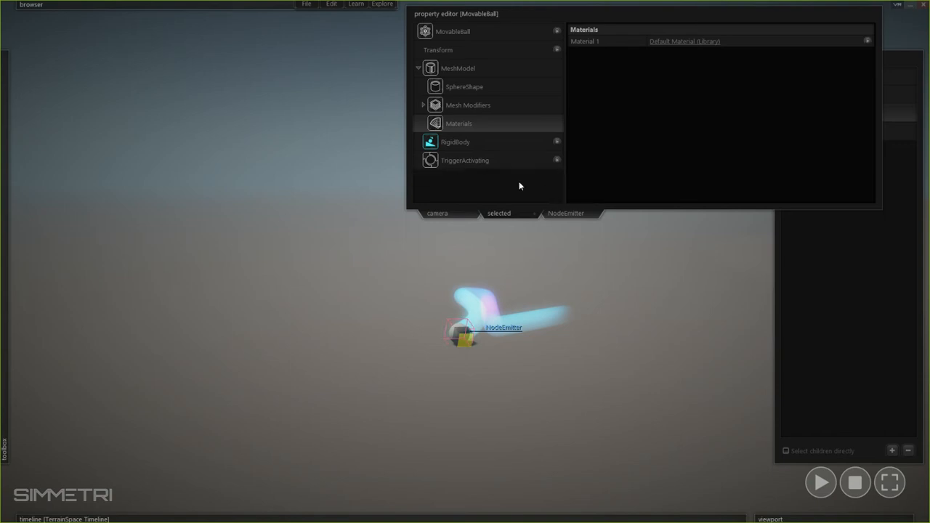
left_click(574, 154)
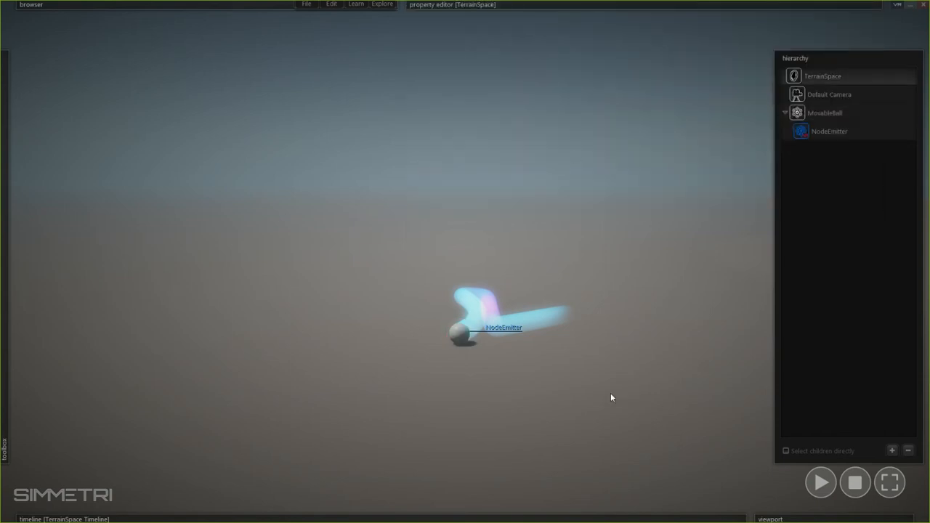
- Lift MovableBall into the air while the simulation runs, pausing it with the ball above the ground
left_click(447, 345)
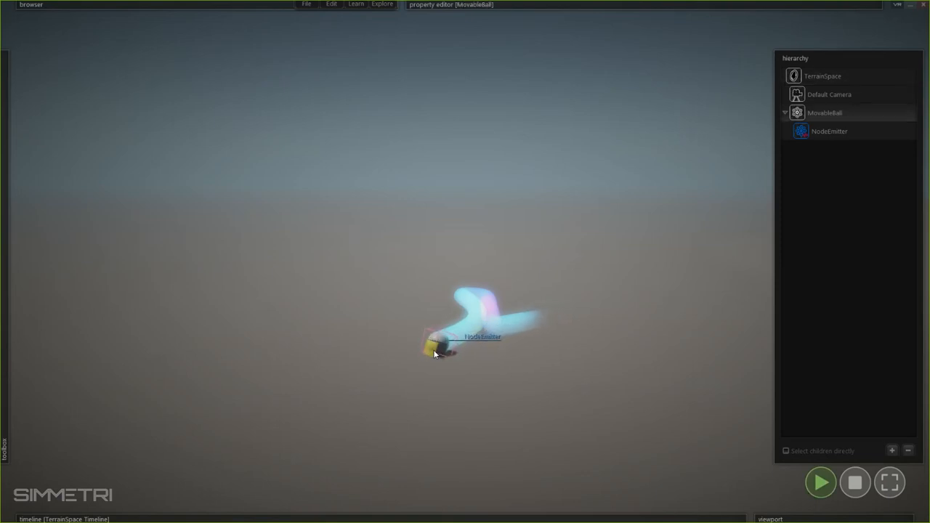
left_click_drag(433, 351, 404, 263)
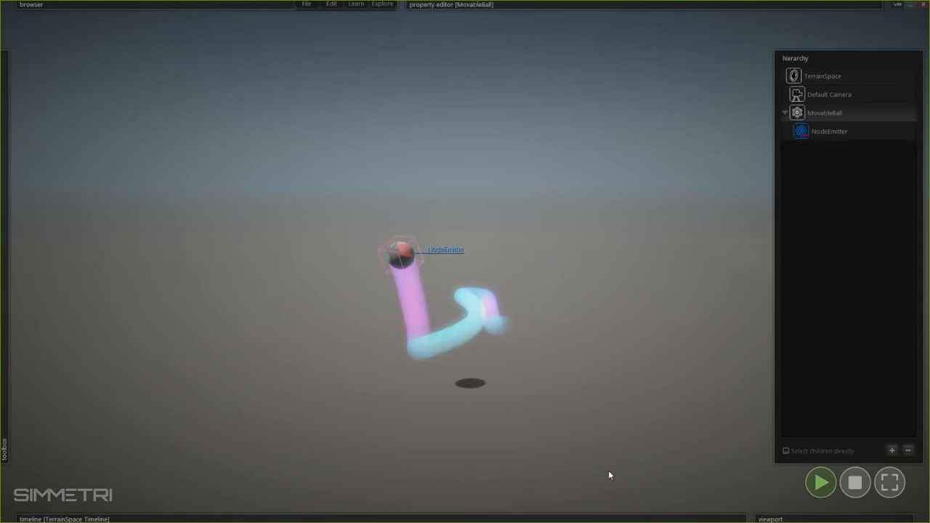
left_click(821, 482)
- Create a second node emitter on the ground beside MovableBall
mouse_move(3, 106)
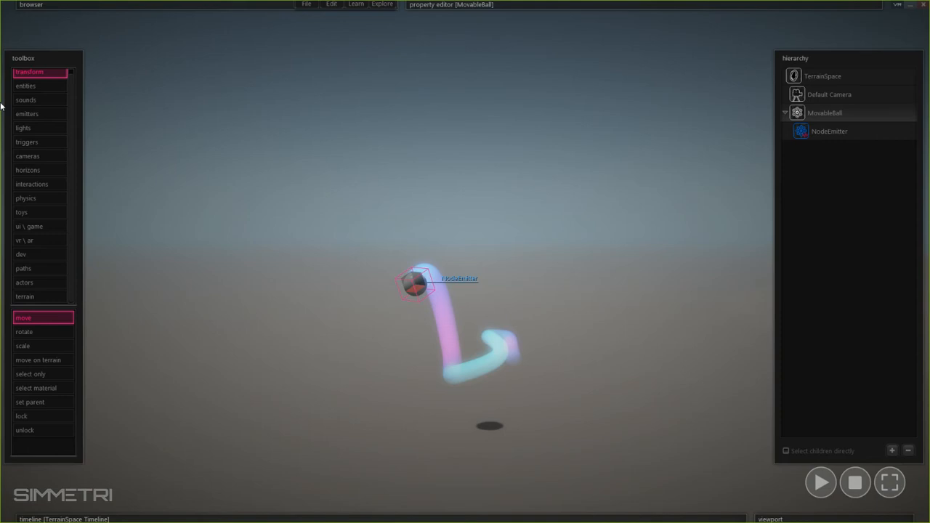
left_click(43, 115)
left_click(194, 398)
right_click(261, 312)
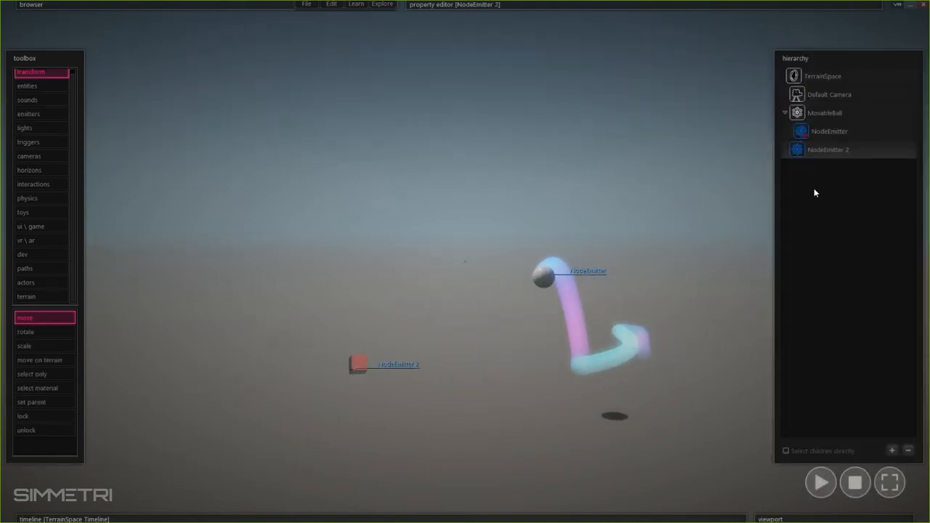
- Pick MovableBall as the Sample of NodeEmitter 2 and run the simulation
mouse_move(610, 71)
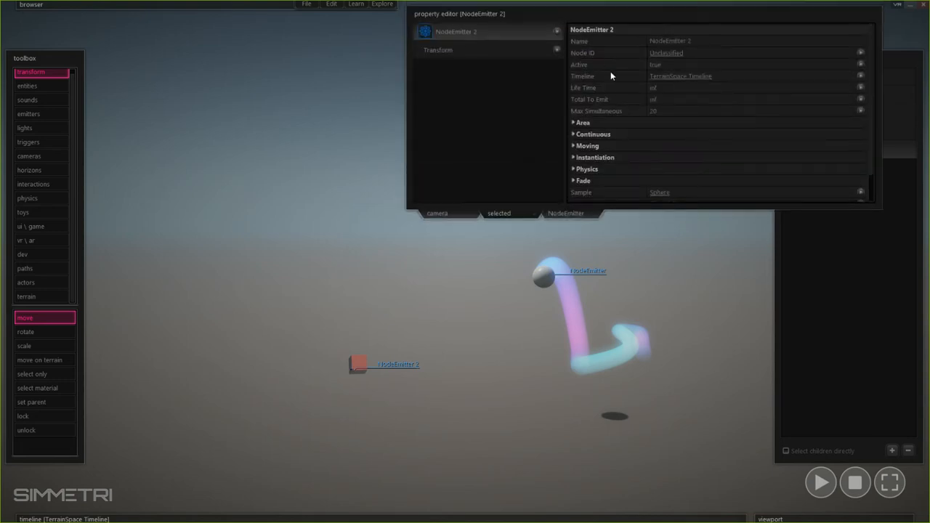
scroll(600, 138, "down", 1)
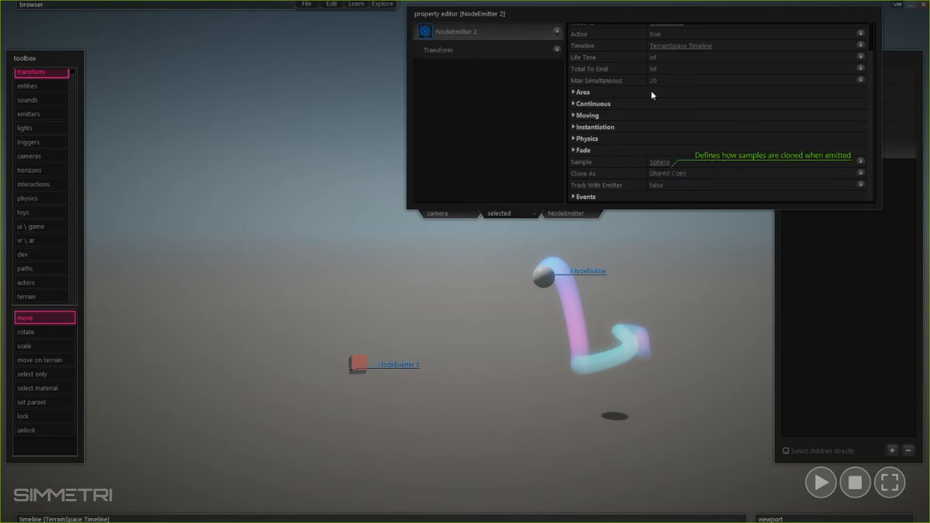
left_click(773, 253)
mouse_move(522, 3)
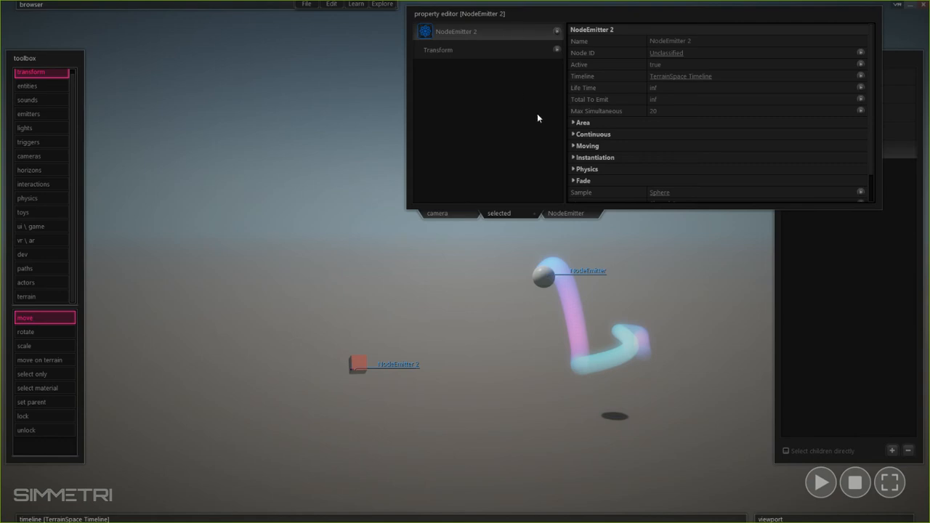
scroll(586, 167, "down", 2)
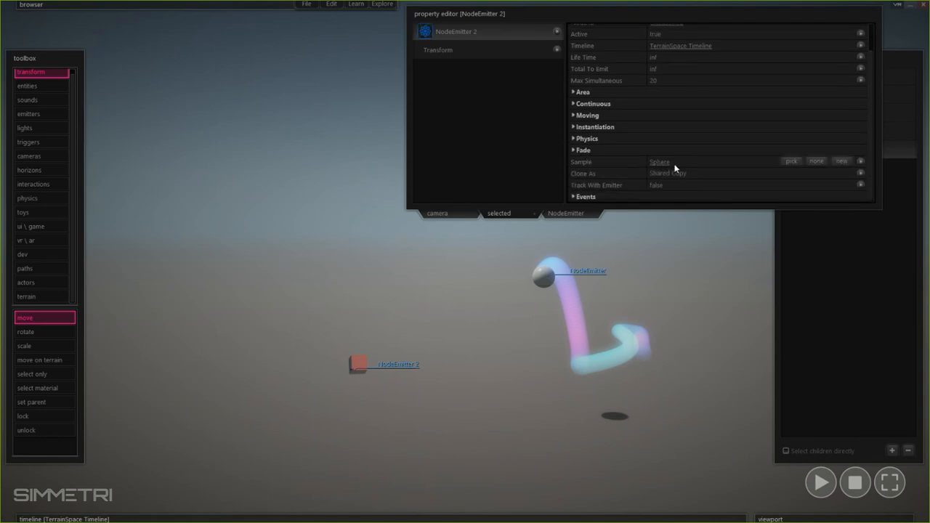
left_click(790, 162)
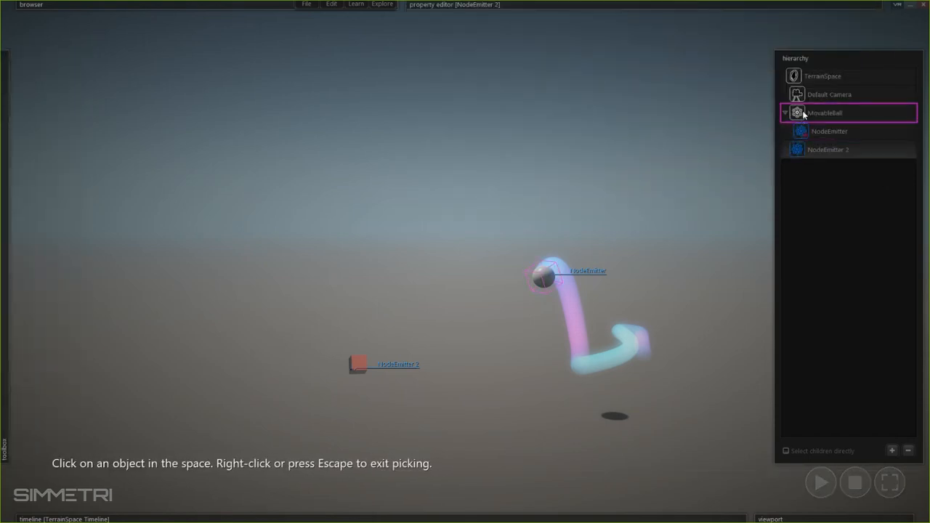
left_click(804, 114)
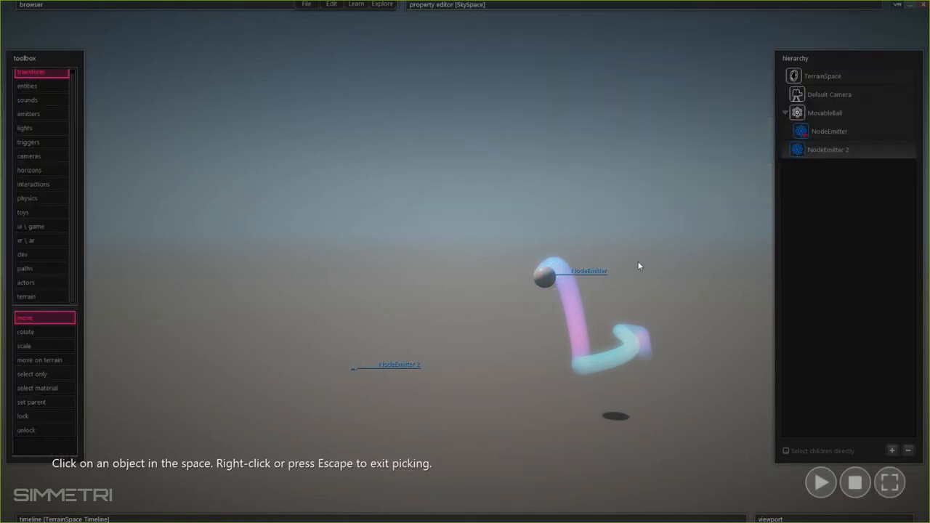
key("space")
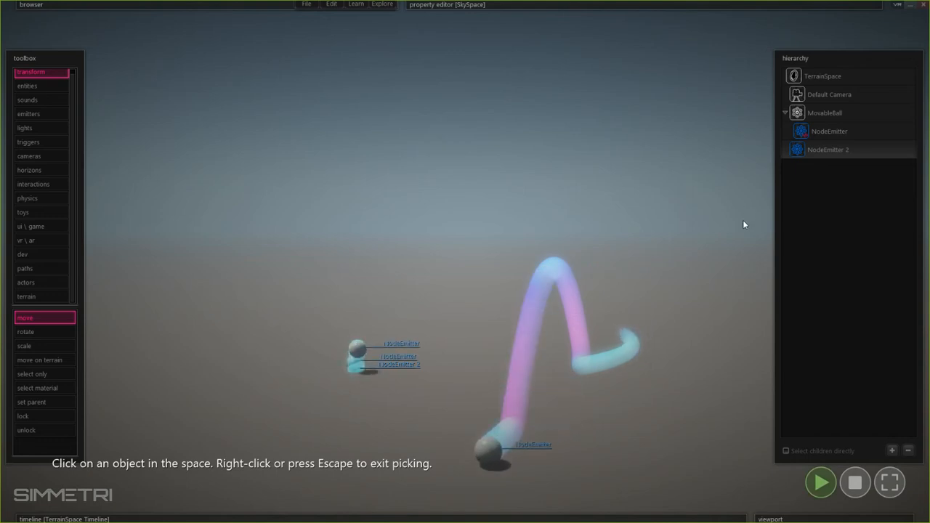
- Set the Physics Initial Velocity of NodeEmitter 2 to 16.0 and raise the emitter well above the ground
mouse_move(715, 5)
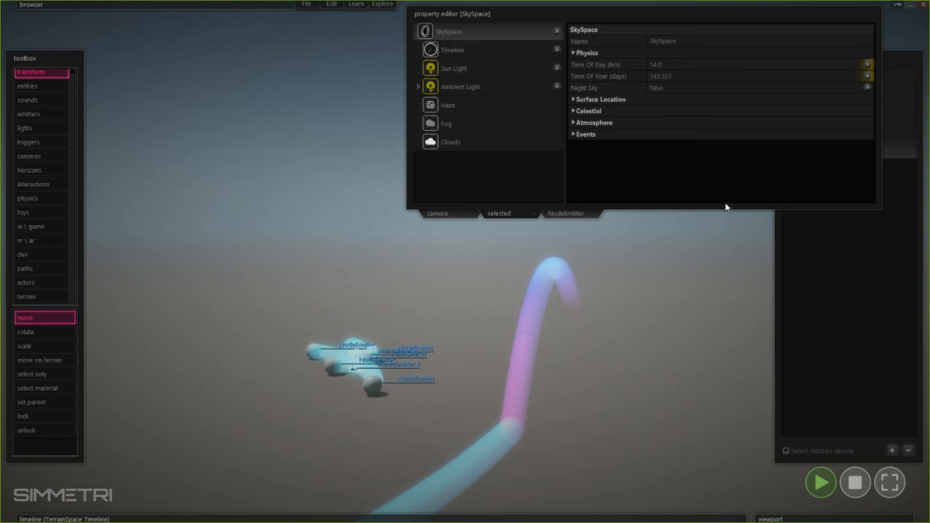
left_click(836, 265)
left_click(815, 150)
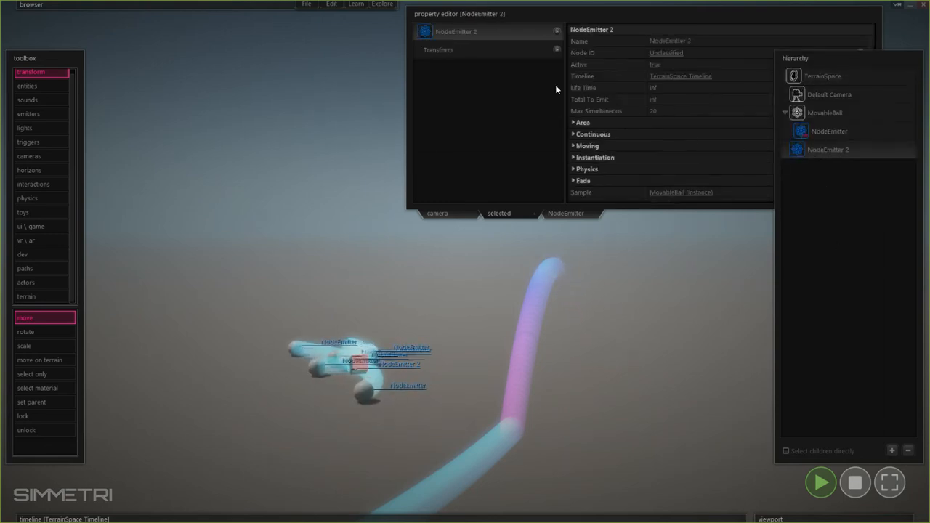
left_click(578, 166)
scroll(675, 156, "down", 1)
left_click(657, 158)
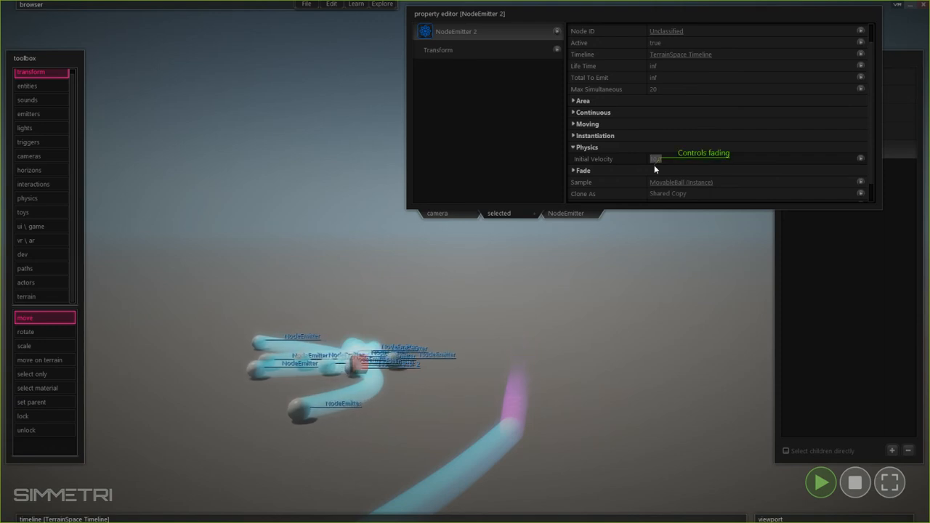
type("10")
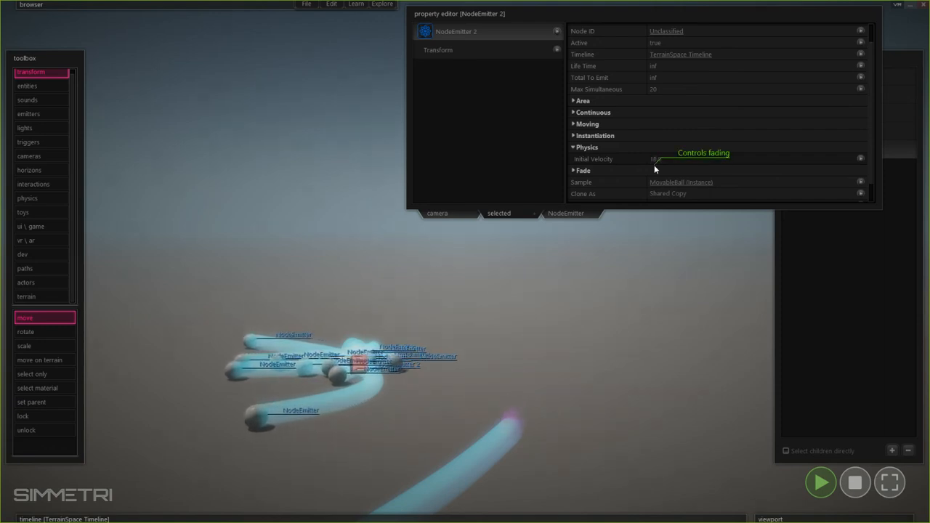
key("Return")
left_click_drag(361, 364, 345, 218)
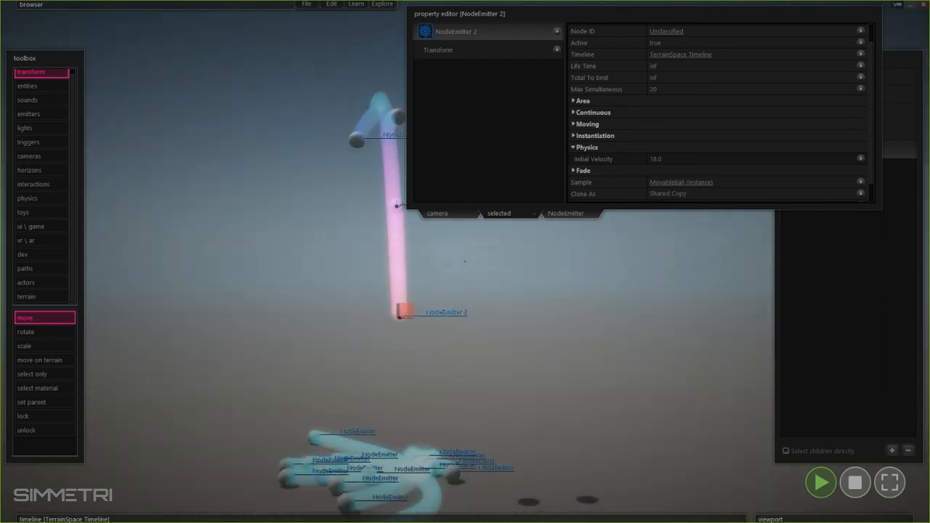
- Move NodeEmitter 2 around in the air while the simulation runs, and pause with its trailing balls in flight
left_click(357, 366)
left_click(323, 336)
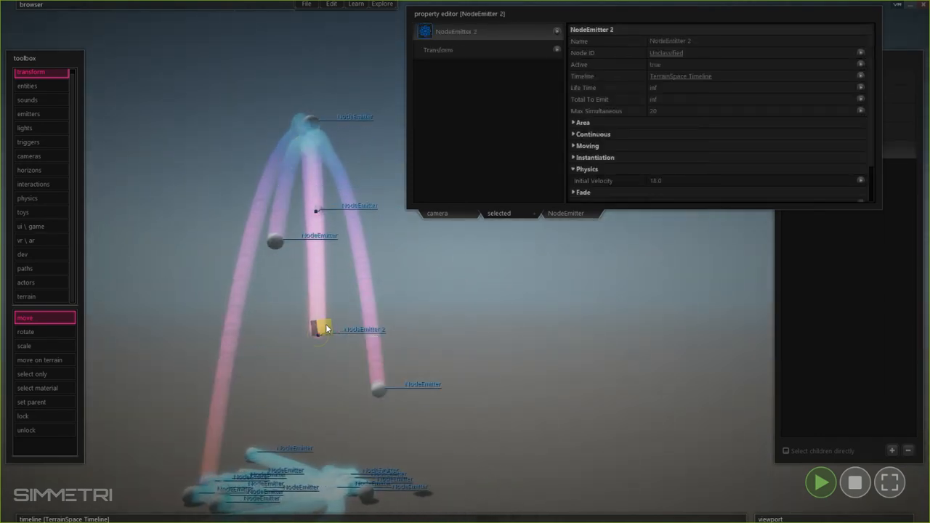
mouse_move(566, 290)
right_mouse_down()
mouse_move(580, 290)
mouse_move(545, 327)
mouse_move(565, 290)
right_mouse_up()
left_click(565, 290)
key("space")
- Set Max Simultaneous of NodeEmitter 2 to 10
left_click(673, 14)
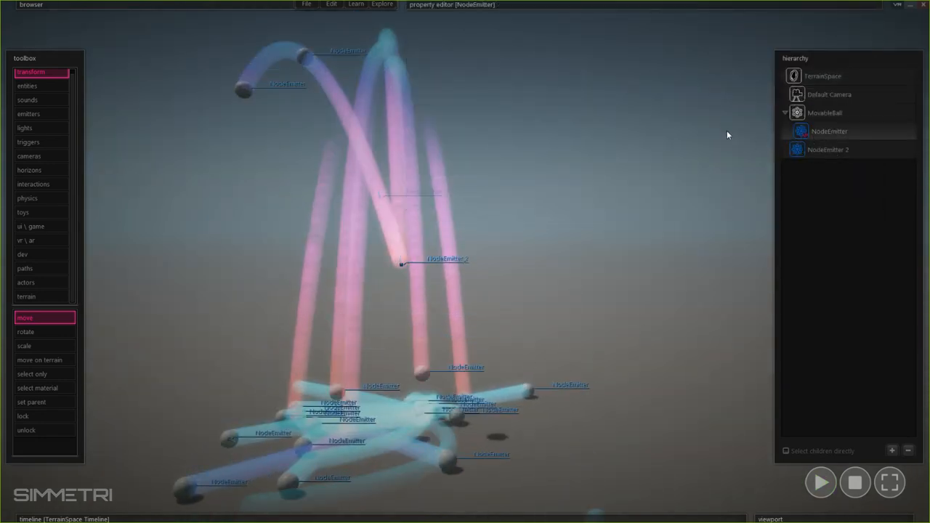
left_click(691, 5)
left_click(691, 15)
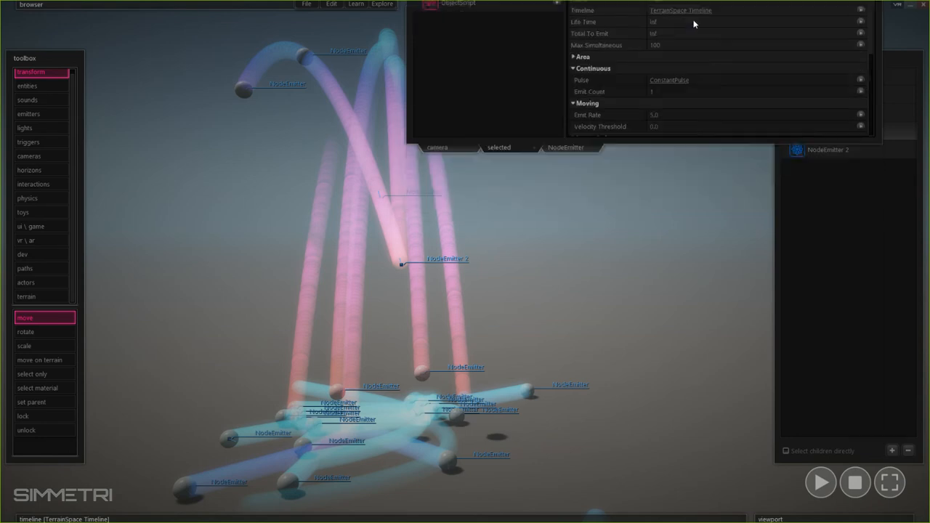
left_click(566, 5)
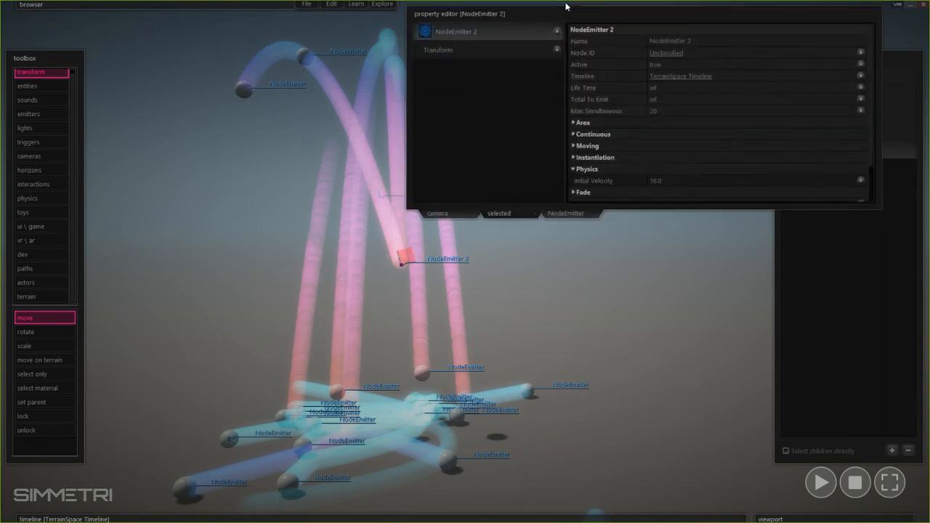
left_click(622, 115)
type("10")
left_click(713, 14)
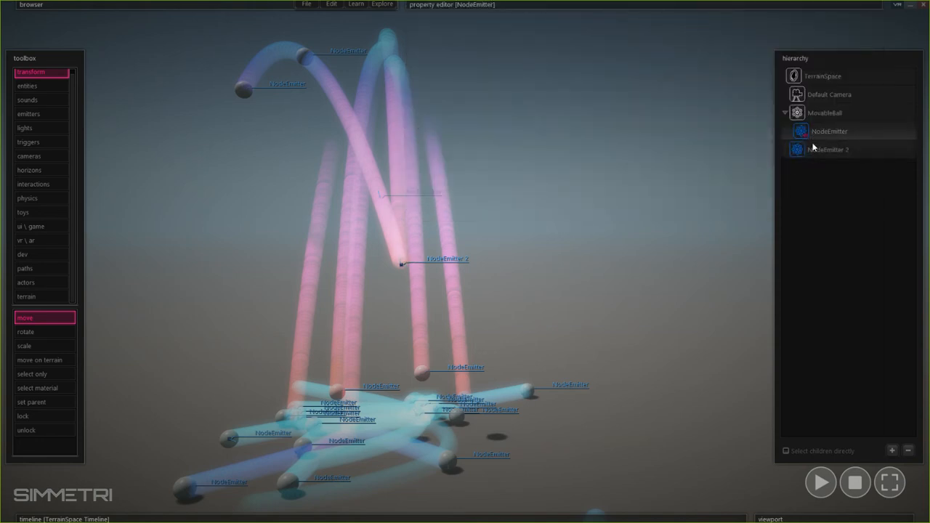
- Change the Moving Emit Rate of the NodeEmitter under MovableBall and deselect it
left_click(623, 4)
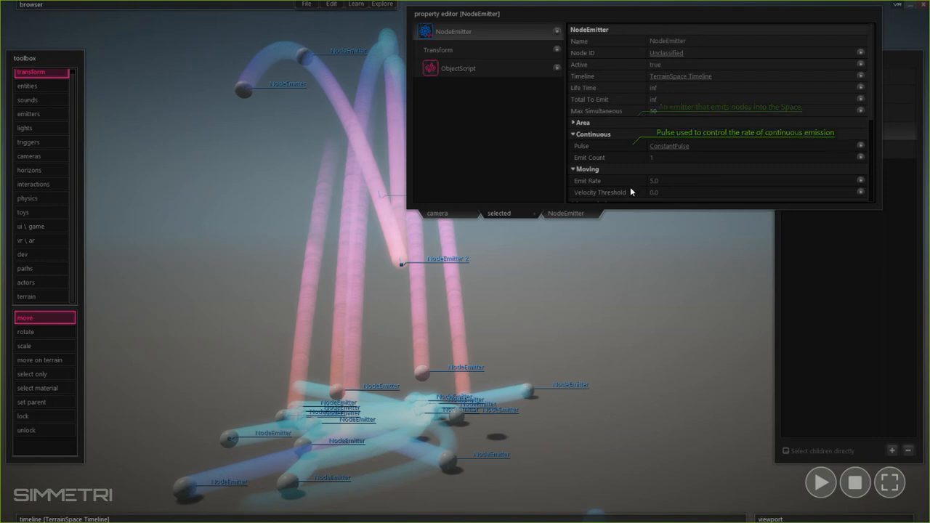
left_click(659, 182)
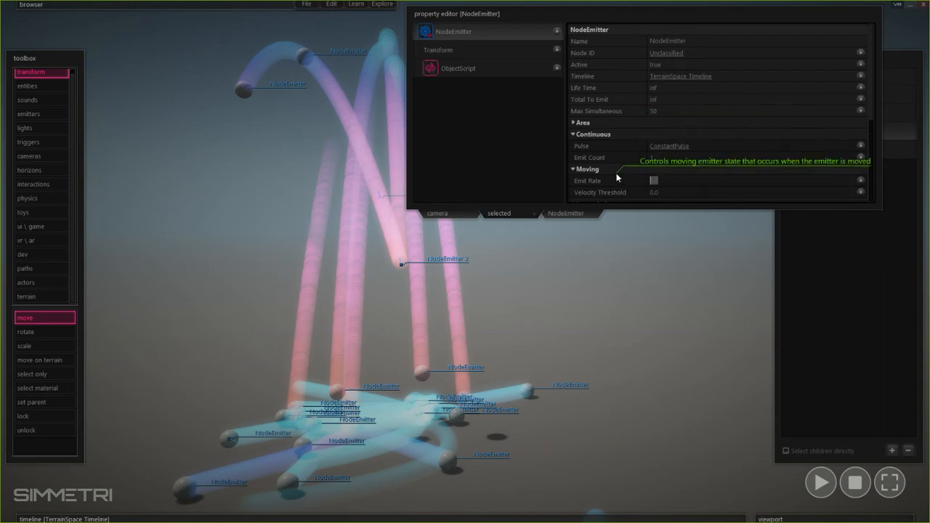
left_click(670, 297)
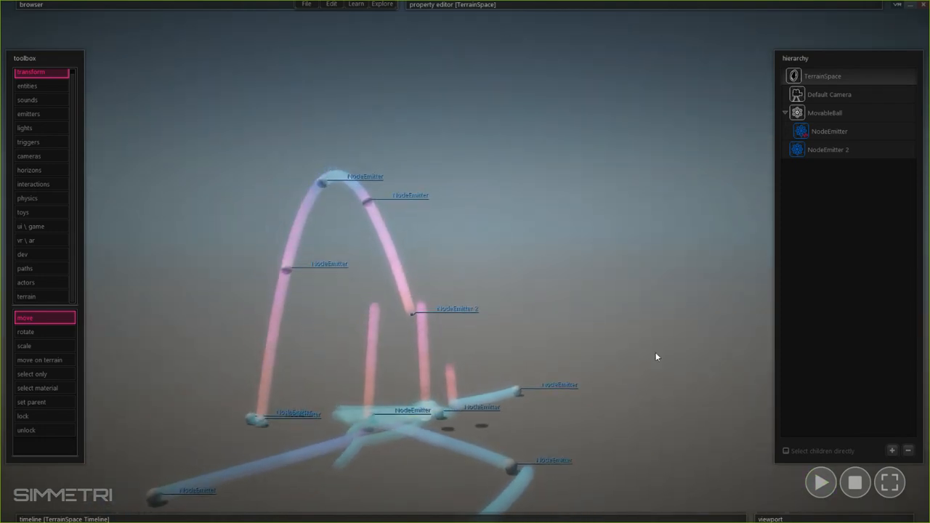
- Restart the simulation and move MovableBall across the ground to try out its trail
left_click(850, 482)
key("space")
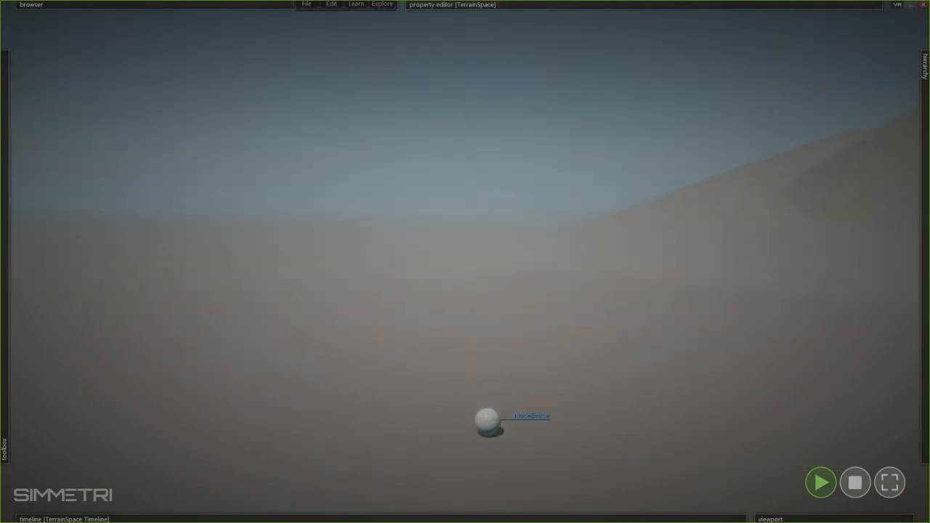
mouse_move(926, 352)
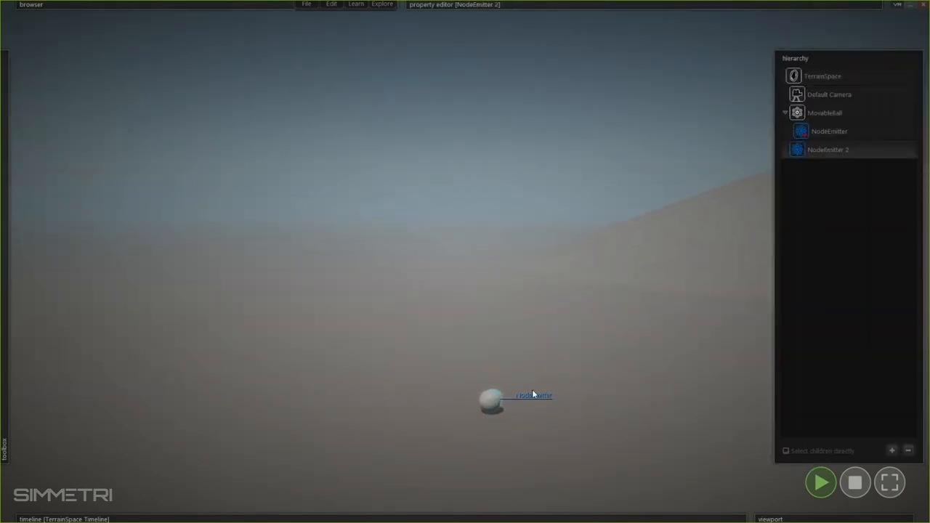
left_click(478, 413)
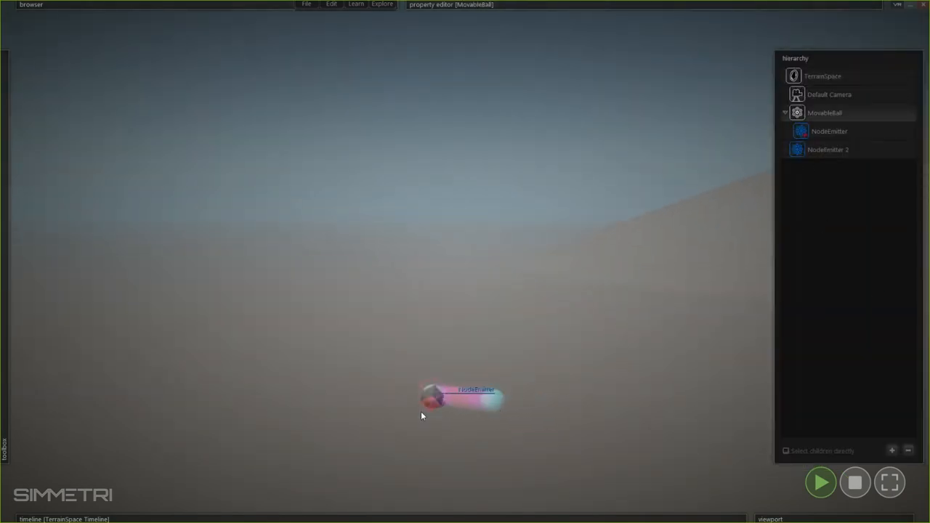
right_click_drag(568, 377, 697, 389)
- Raise NodeEmitter 2 above the ground, commit its new position, and restart the simulation
right_click_drag(476, 314, 468, 314)
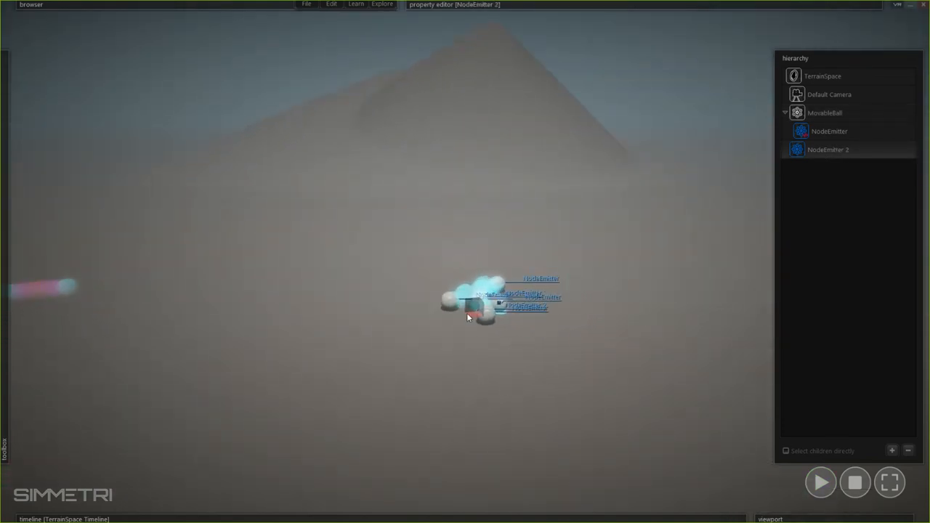
left_click(609, 317)
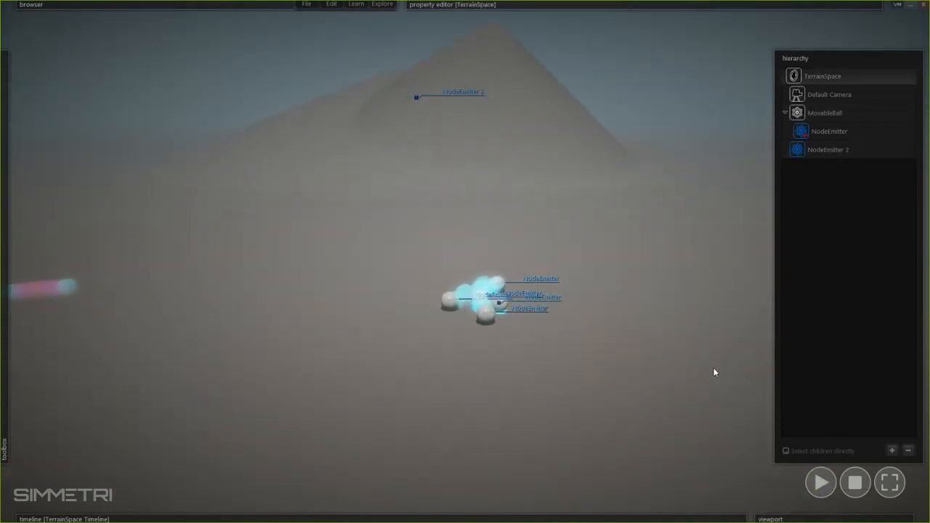
left_click(452, 90)
left_click(856, 487)
mouse_move(465, 262)
right_mouse_down()
mouse_move(436, 255)
mouse_move(480, 254)
mouse_move(523, 276)
mouse_move(465, 261)
right_mouse_up()
mouse_move(697, 314)
right_mouse_down()
mouse_move(631, 314)
mouse_move(609, 336)
mouse_move(697, 313)
right_mouse_up()
key("space")
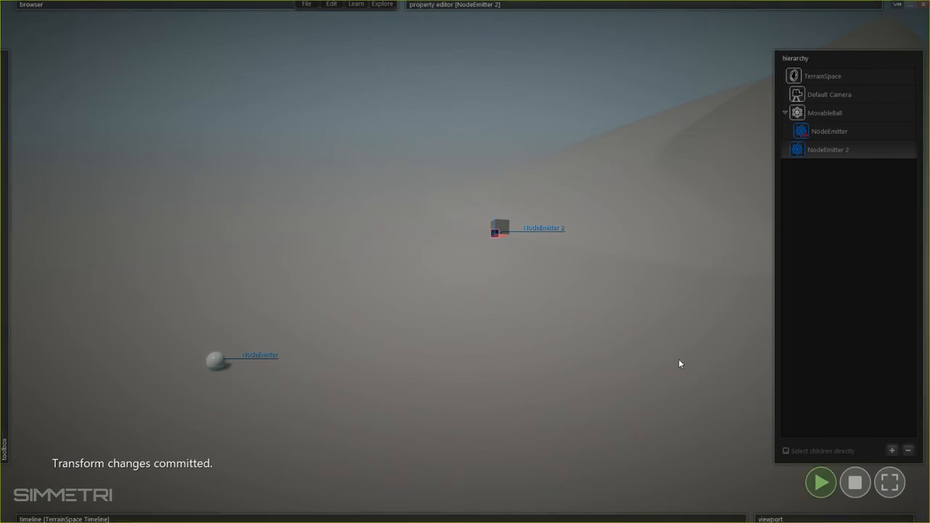
- Tilt NodeEmitter 2 in the running simulation so it launches balls sideways in a high arc
mouse_move(646, 336)
right_mouse_down()
mouse_move(595, 315)
mouse_move(620, 316)
mouse_move(646, 336)
right_mouse_up()
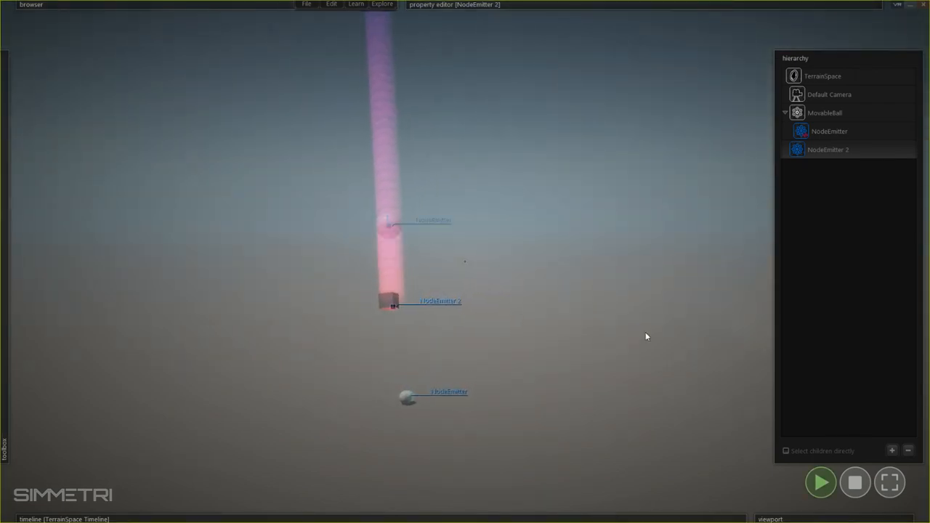
left_click_drag(376, 302, 402, 327)
right_click_drag(402, 327, 504, 328)
key("a")
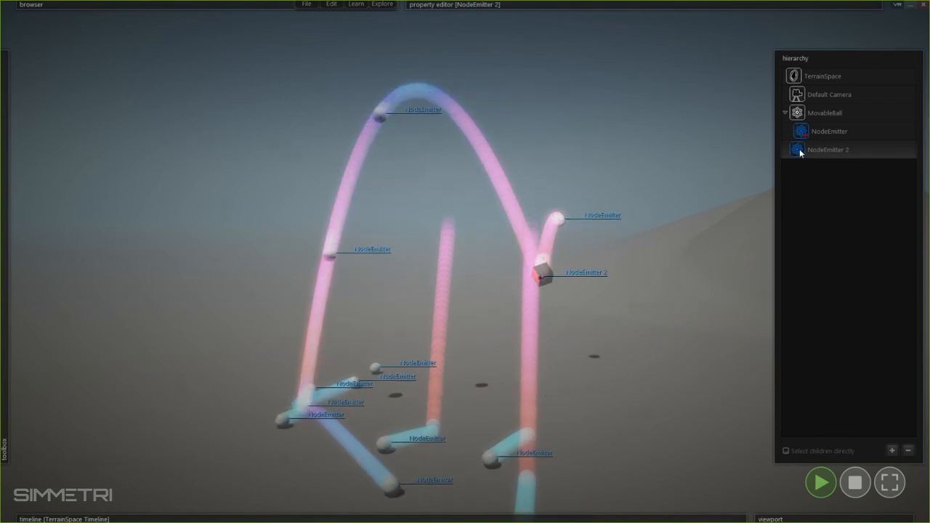
- Reselect NodeEmitter 2 and tilt it further so the balls fly in a lower, longer arc
left_click(821, 113)
left_click(825, 149)
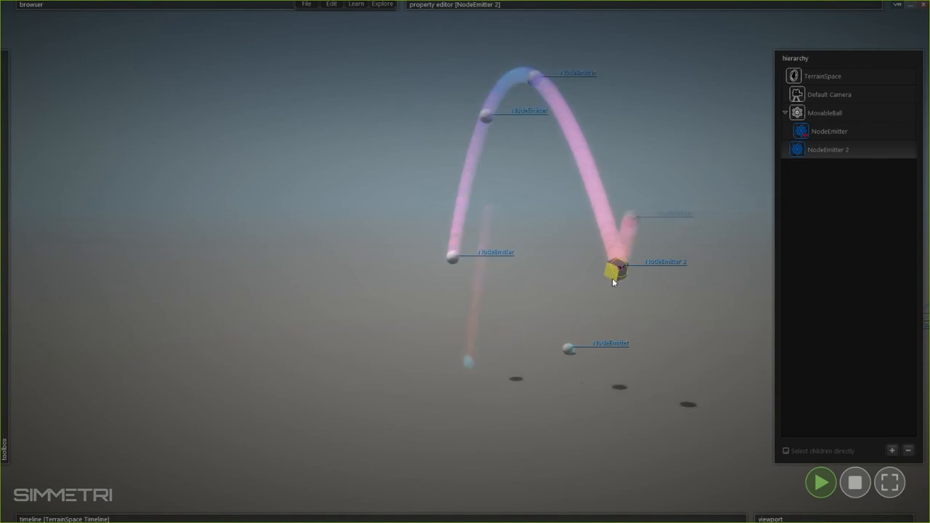
mouse_move(706, 324)
right_mouse_down()
mouse_move(756, 319)
mouse_move(730, 309)
mouse_move(707, 324)
right_mouse_up()
left_click(706, 324)
left_click(444, 275)
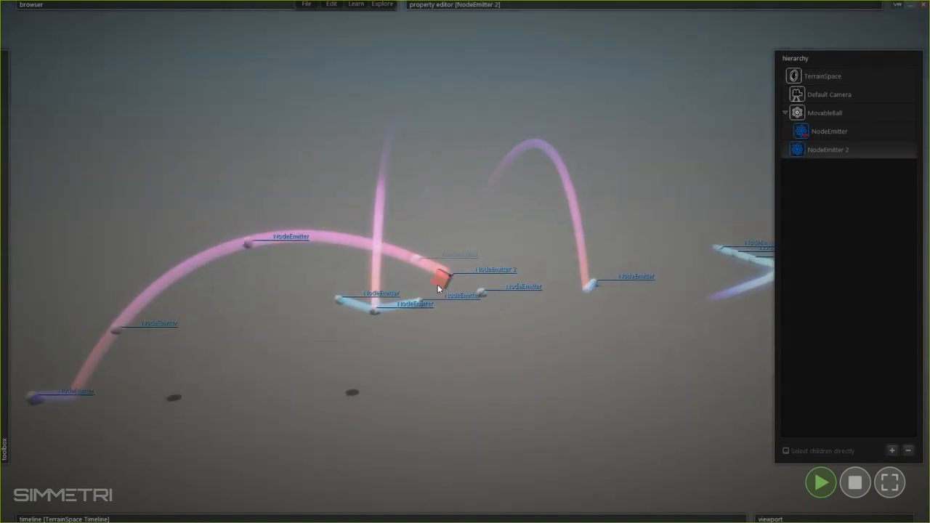
left_click_drag(435, 250, 384, 356)
right_click_drag(385, 356, 538, 361)
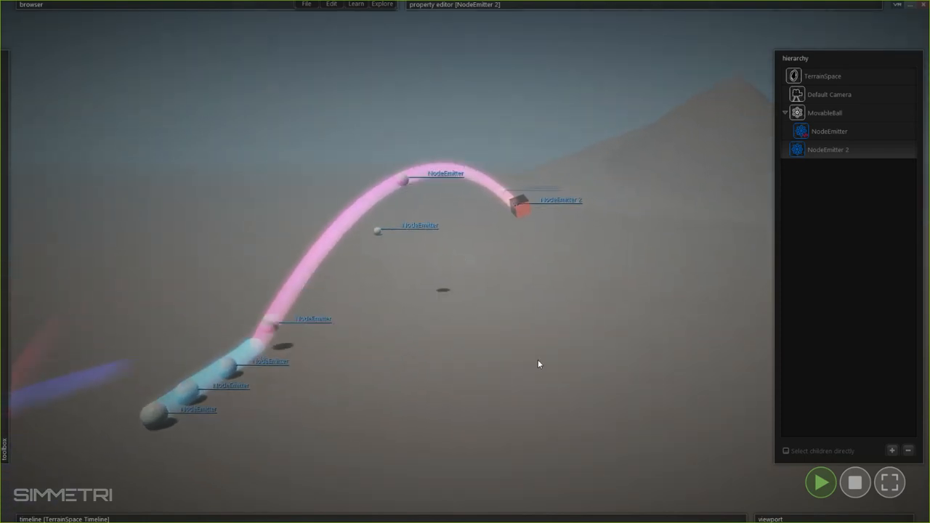
- Restart the simulation and examine the arc of trailing balls from the side
left_click(856, 483)
right_click_drag(465, 261, 509, 225)
right_click_drag(602, 361, 647, 336)
key("d")
right_click_drag(466, 262, 630, 346)
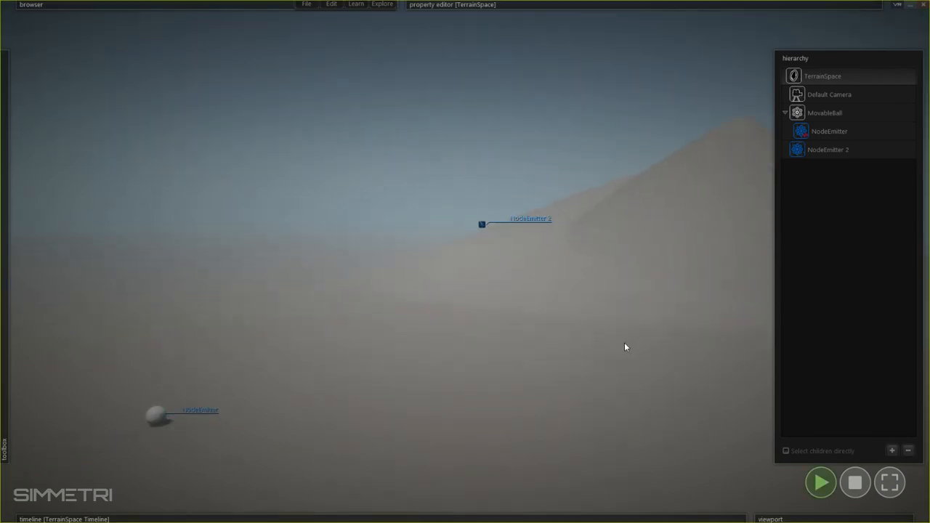
key("s")
right_click_drag(508, 317, 444, 277)
key("a")
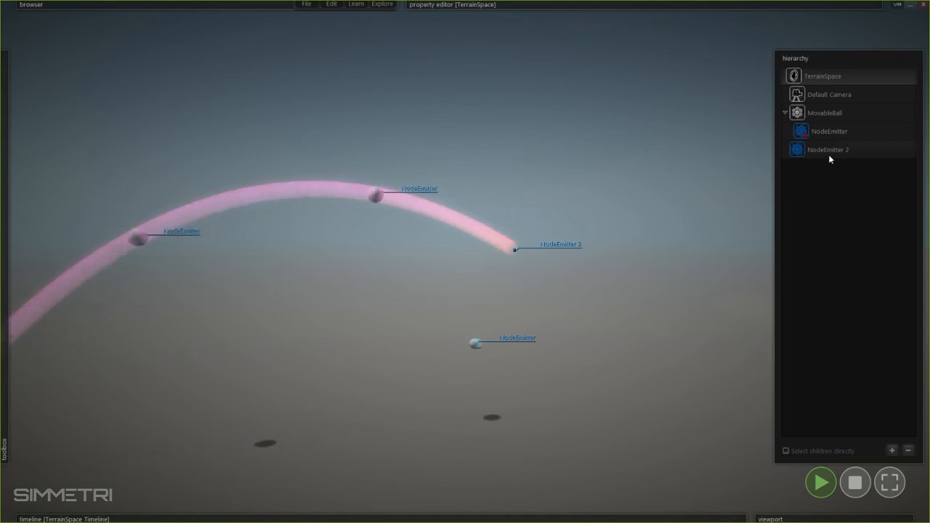
key("s")
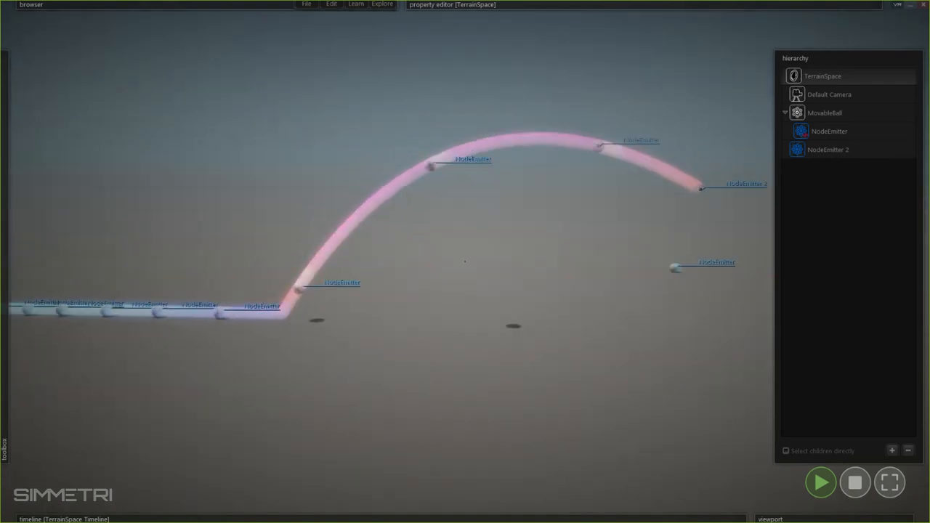
right_click_drag(519, 330, 508, 312)
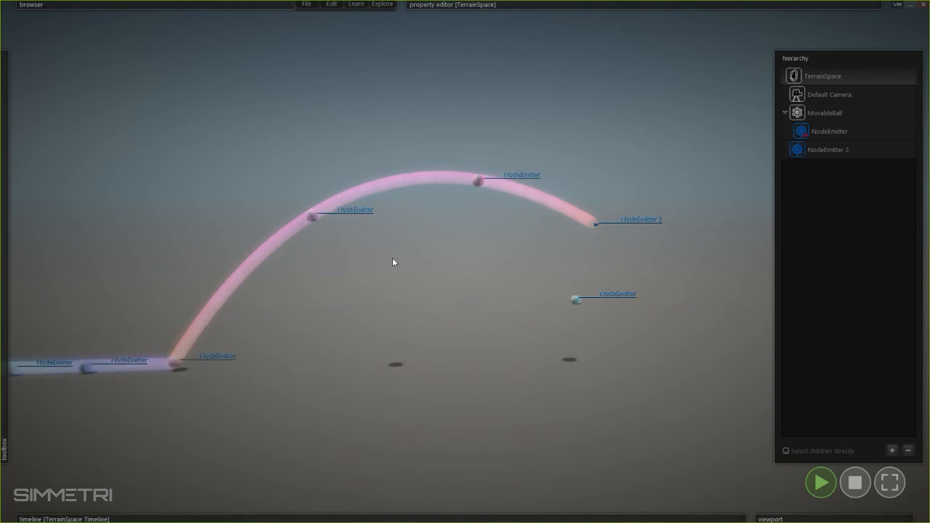
- Open the code of the NodeEmitter under MovableBall and widen the code editor to show the full vel line
left_click(816, 131)
right_click(820, 131)
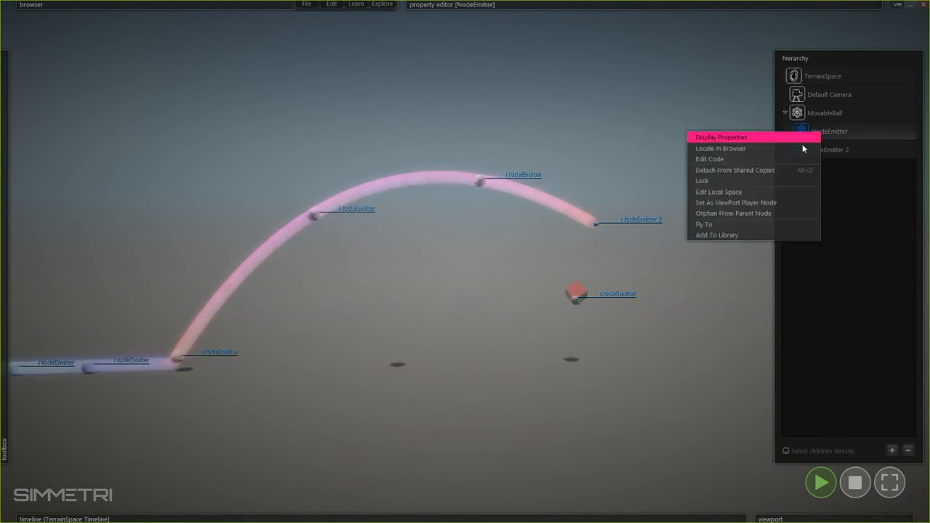
left_click(733, 163)
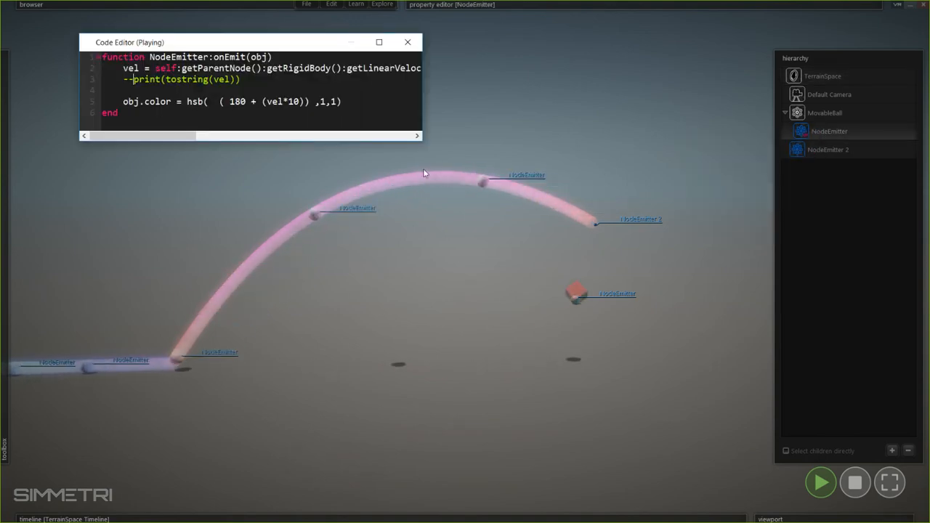
left_click_drag(328, 44, 287, 44)
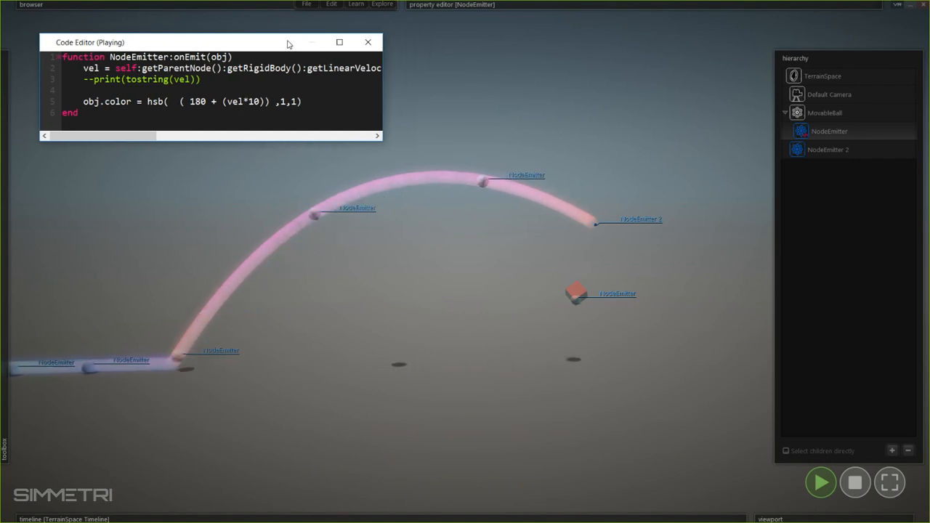
left_click_drag(383, 77, 585, 77)
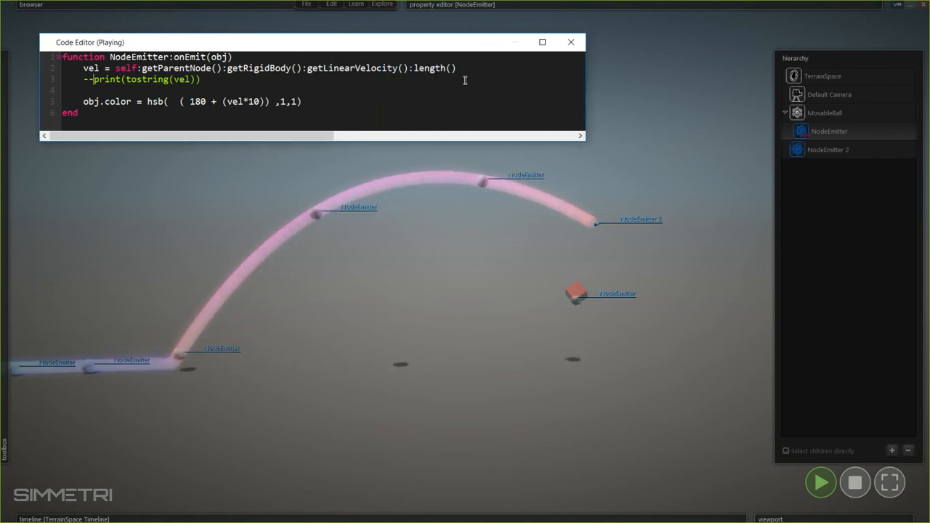
- Replace :length() with .Y after getLinearVelocity() in the vel line of onEmit, and rerun the simulation
left_click_drag(438, 68, 410, 70)
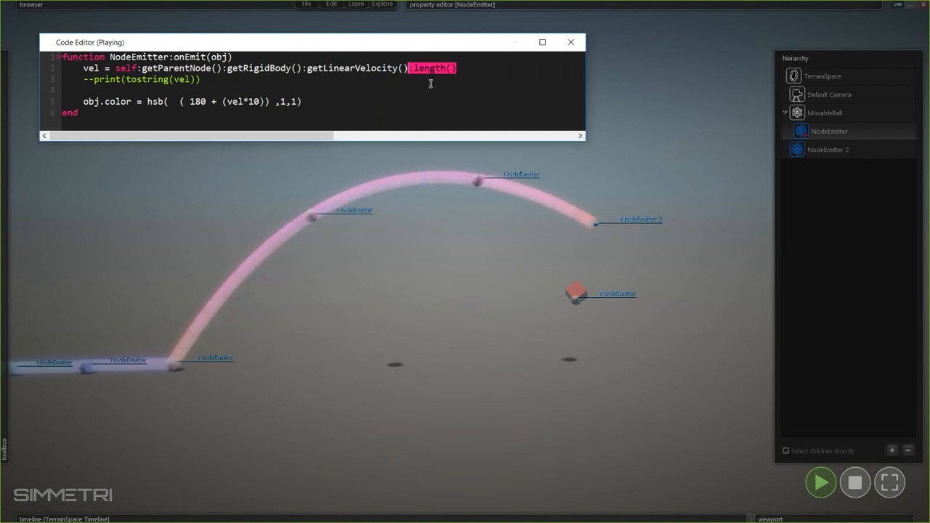
type(".Y")
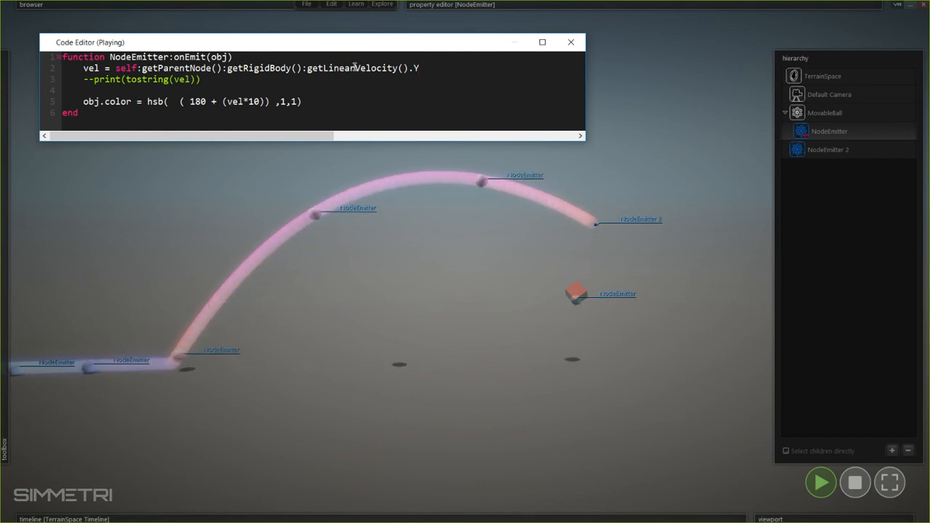
left_click(289, 89)
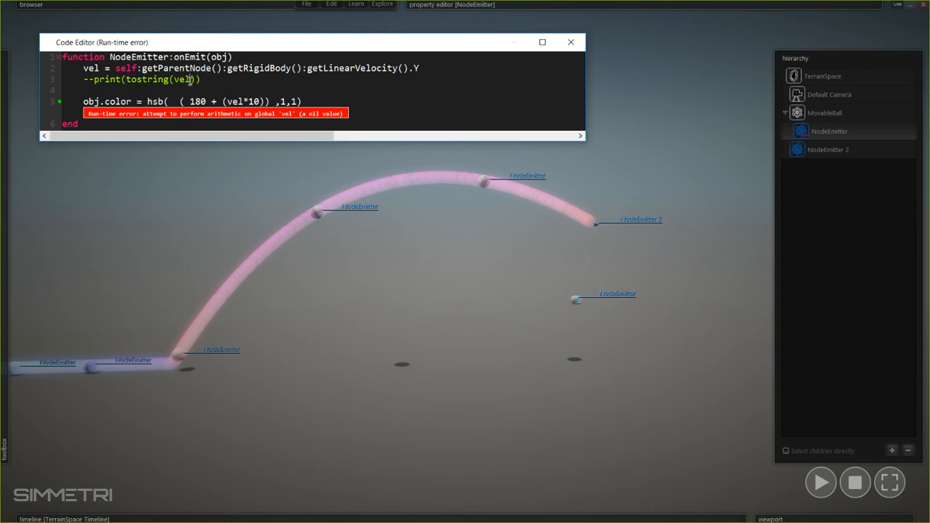
key("Escape")
left_click(738, 387)
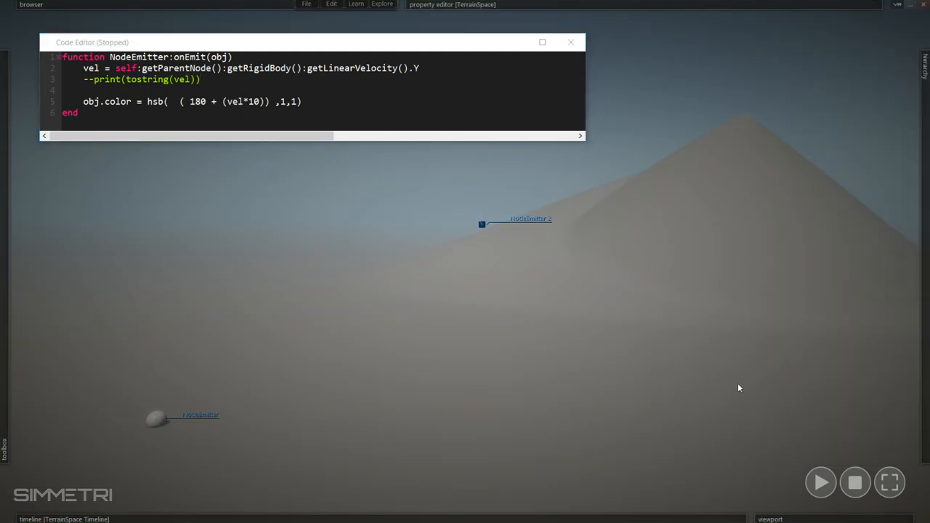
key("space")
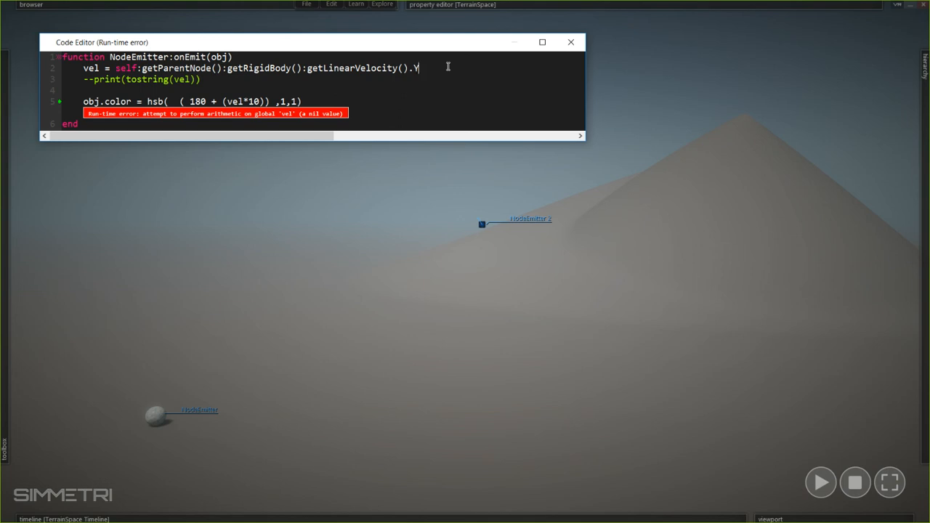
- Correct .Y to lowercase .y in the vel line and run the simulation again
key("F5")
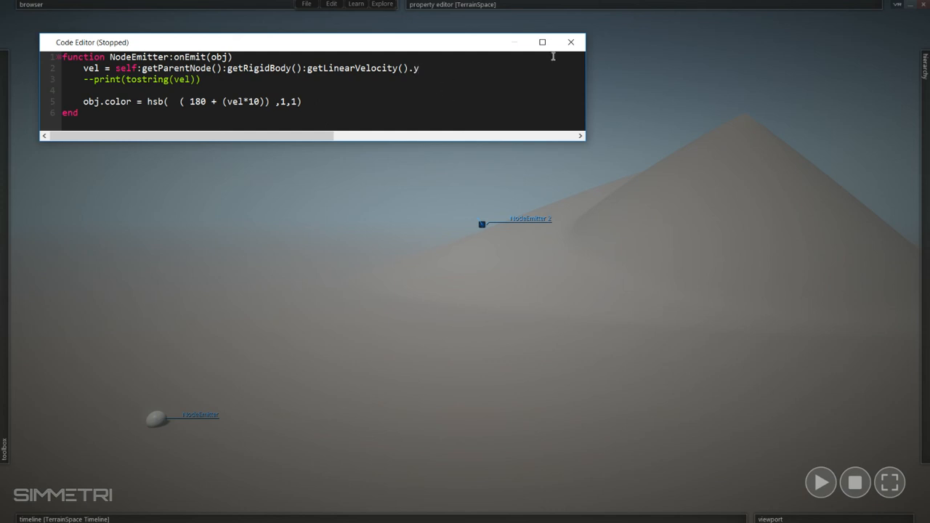
key("F5")
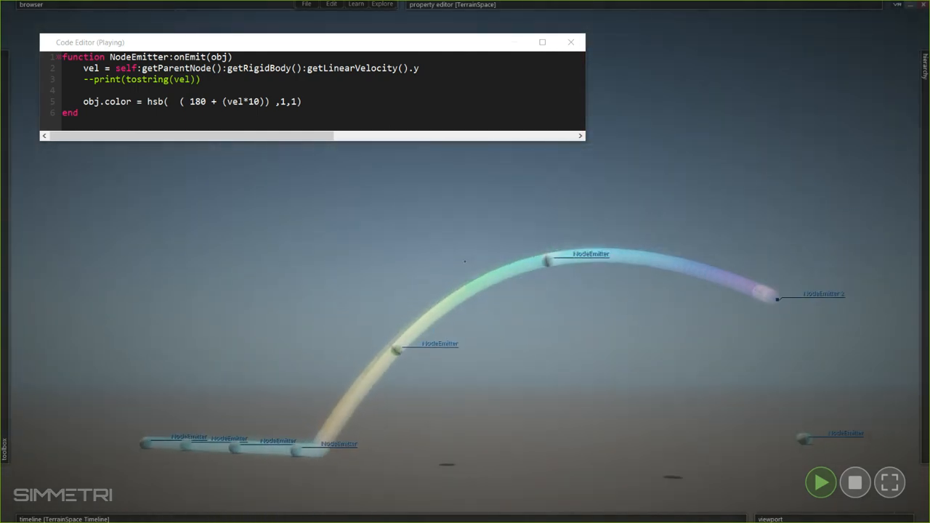
mouse_move(925, 169)
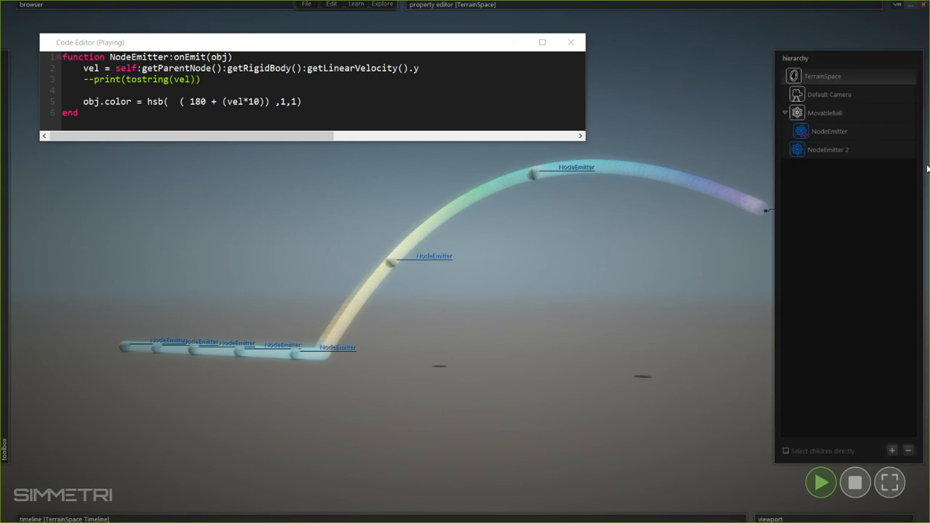
- Limit NodeEmitter 2 to 3 simultaneous emitted objects while the simulation is playing
left_click(829, 150)
mouse_move(676, 6)
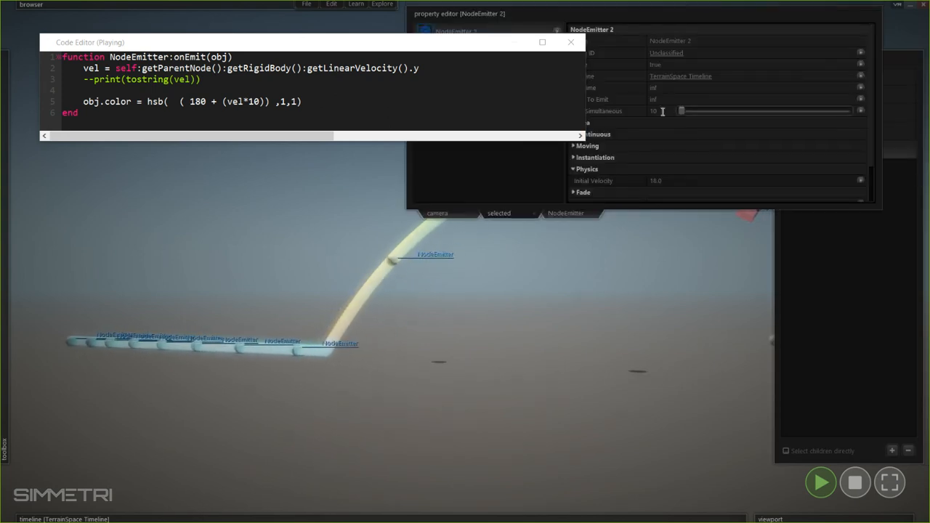
left_click_drag(664, 112, 633, 111)
type("3")
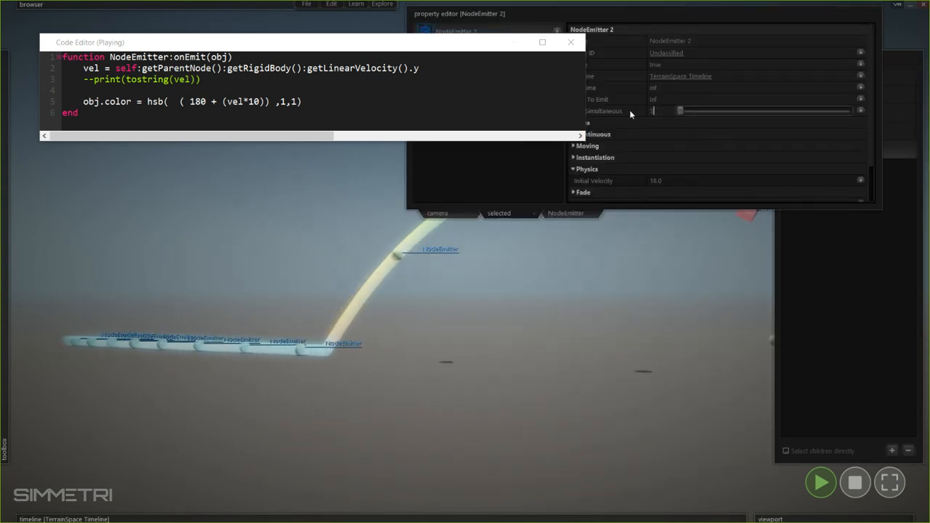
key("Return")
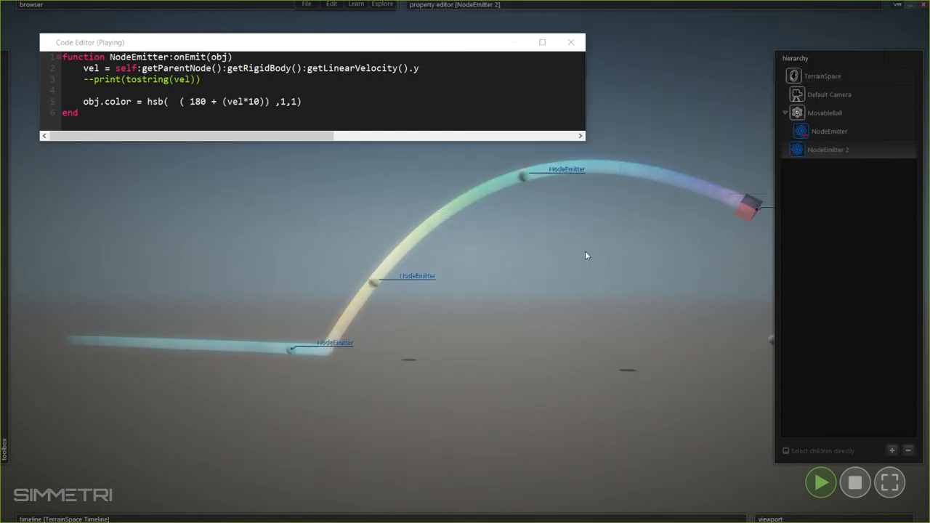
- Reposition NodeEmitter 2 closer to the ground and examine the trail colors along the lower arc
left_click_drag(675, 313, 763, 255)
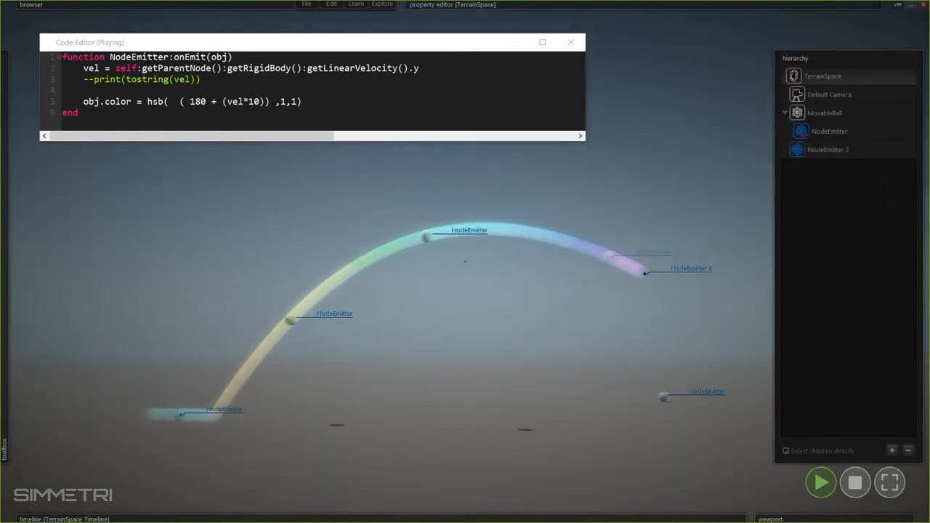
right_click_drag(763, 254, 792, 252)
mouse_move(627, 254)
left_mouse_down()
mouse_move(598, 293)
mouse_move(652, 232)
left_mouse_up()
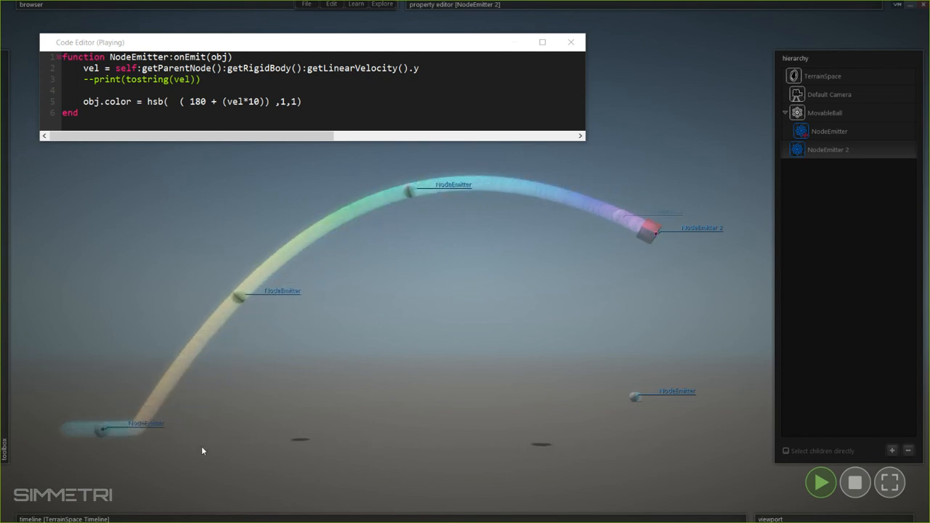
left_click_drag(642, 234, 574, 396)
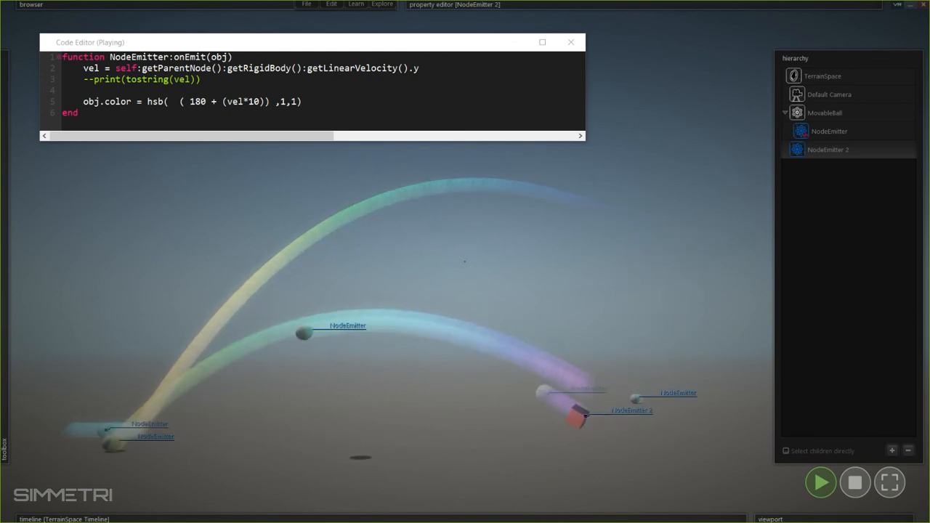
right_click_drag(465, 261, 396, 319)
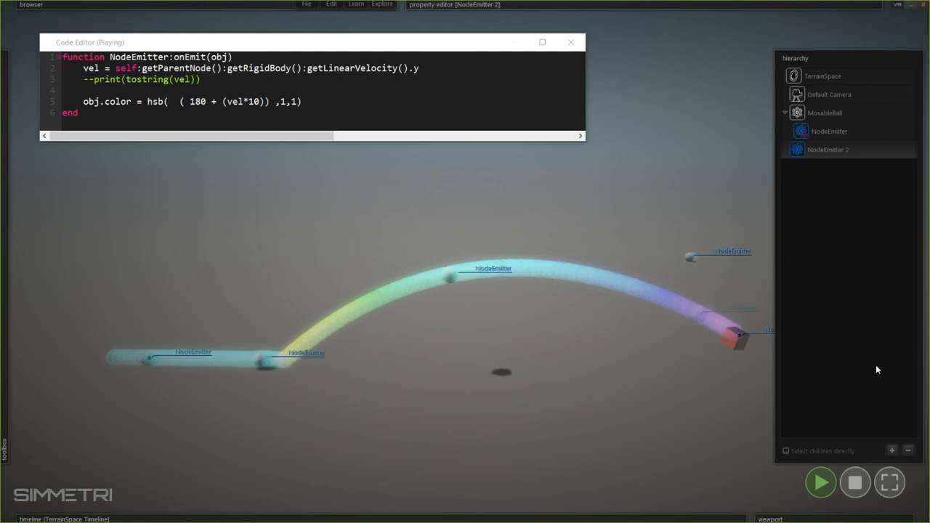
- Stop the simulation and switch to the HYFY recorder window
left_click(855, 482)
key("alt+Tab")
key("Tab")
key("Tab")
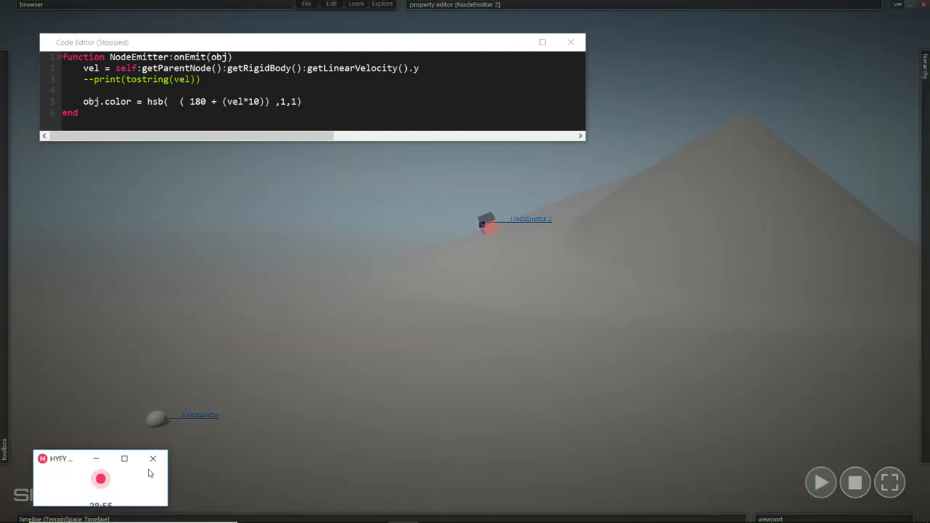